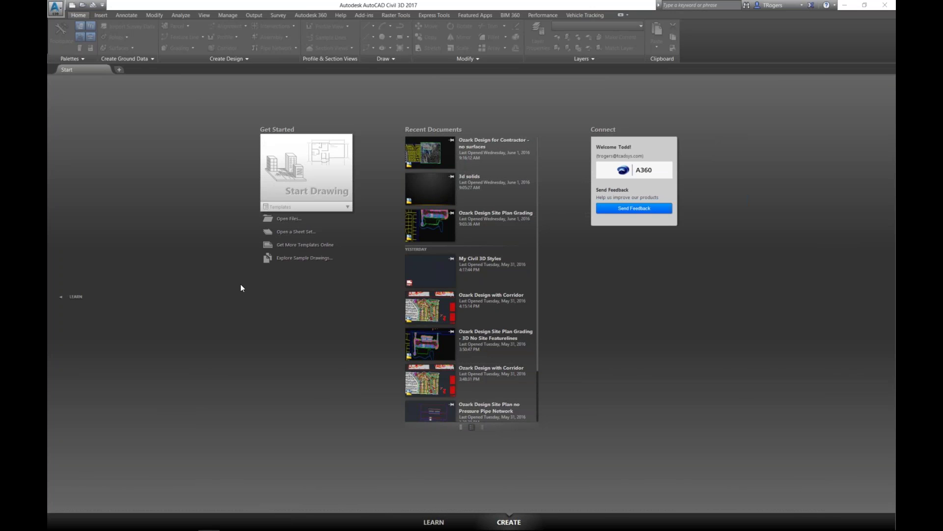
Open 01_AutoDrive_Arc.dwg from D:\Vehicle Tracking Dataset\01_Horizontal_Design.
click(269, 218)
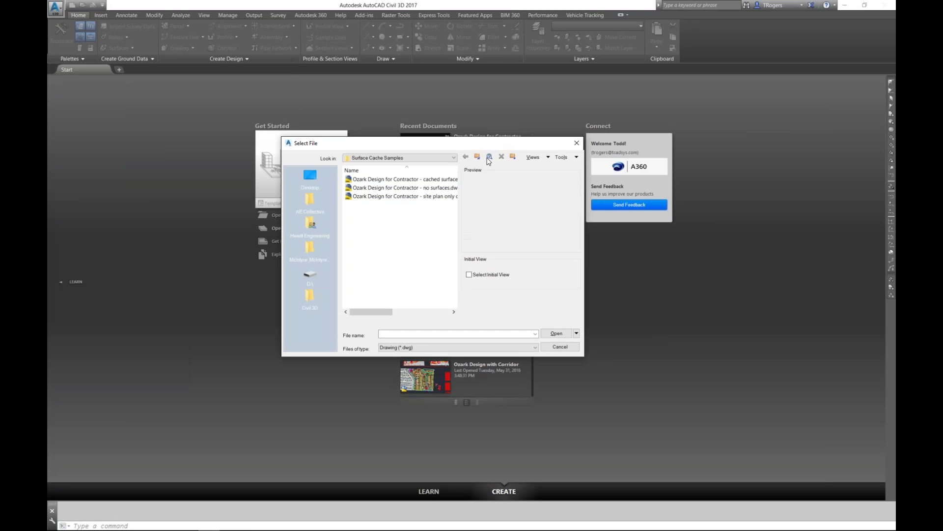
click(398, 158)
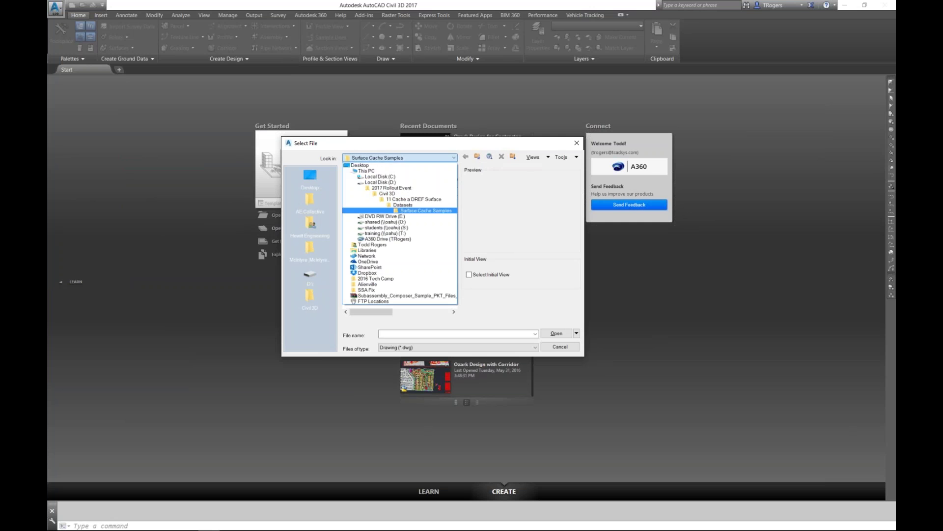
click(380, 183)
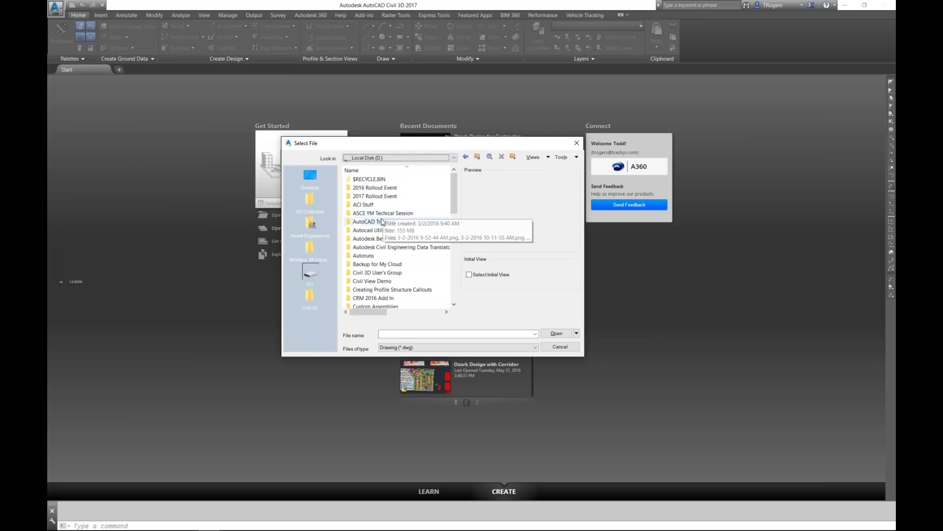
scroll(373, 211, down, 10)
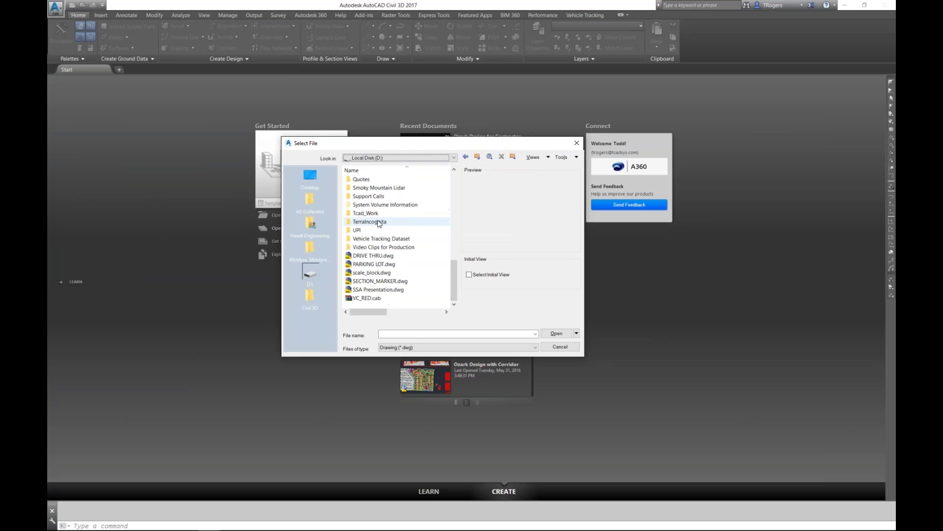
double_click(362, 238)
double_click(387, 179)
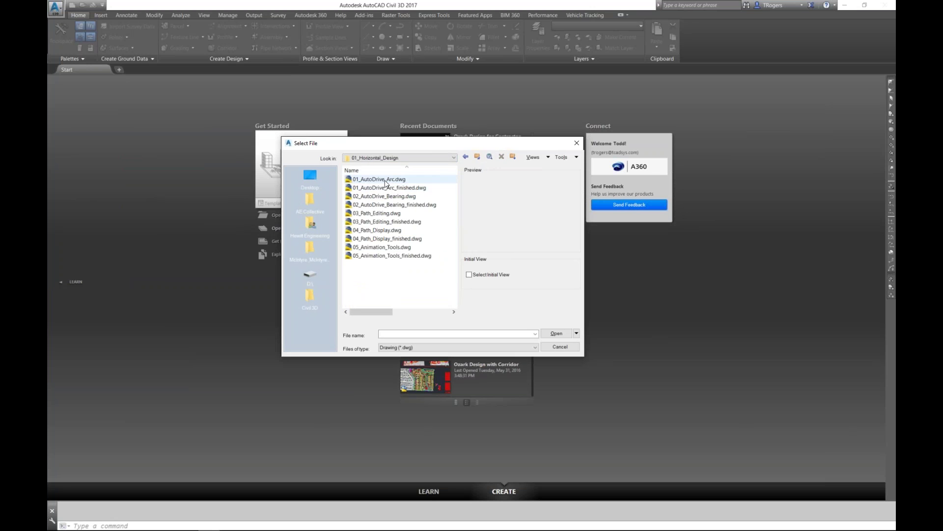
click(392, 180)
click(555, 333)
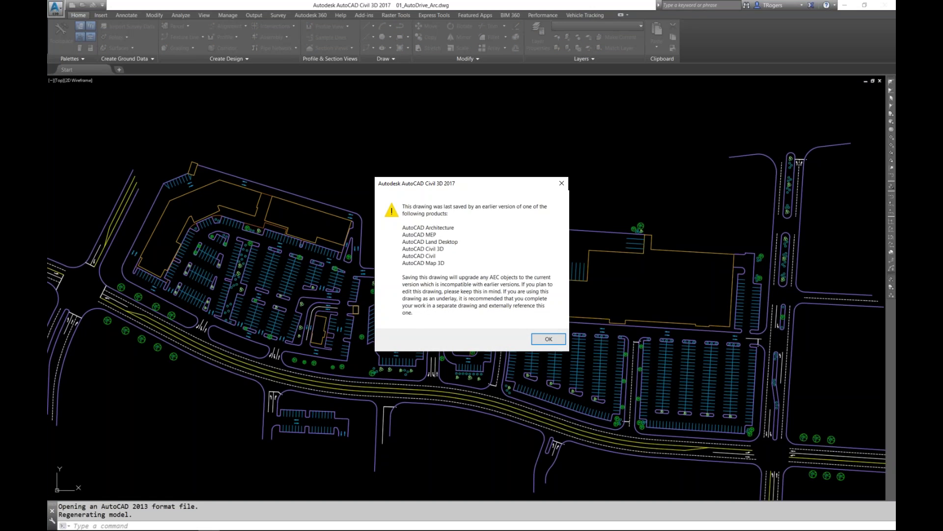
Dismiss the older-version notice and show the Vehicle Tracking ribbon tab.
click(546, 338)
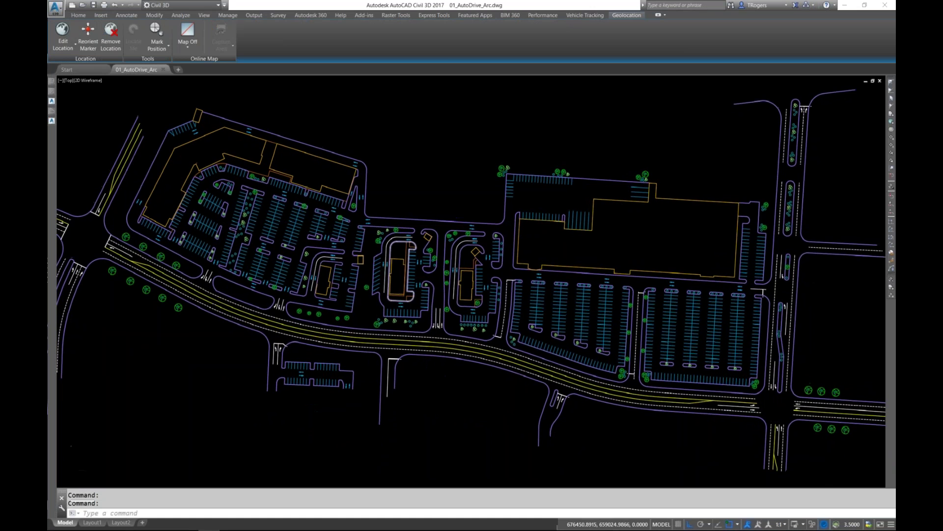
click(573, 16)
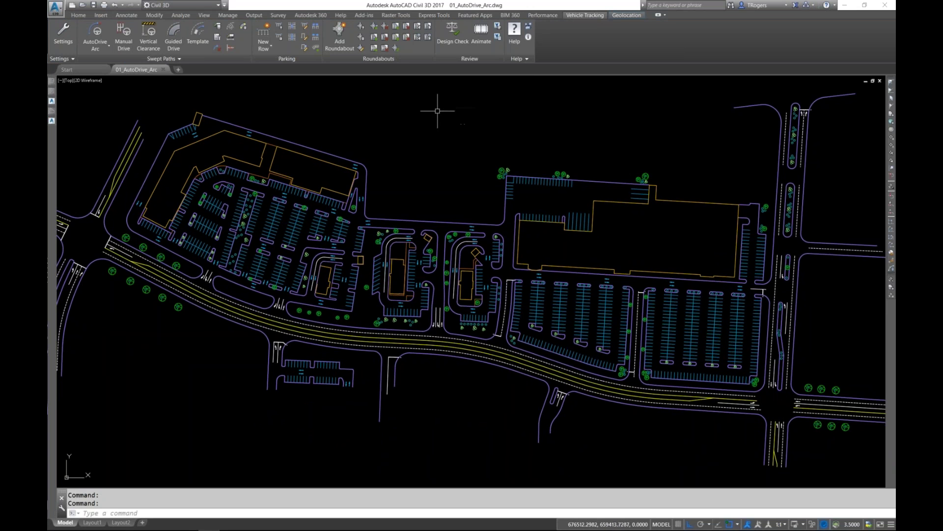
click(62, 35)
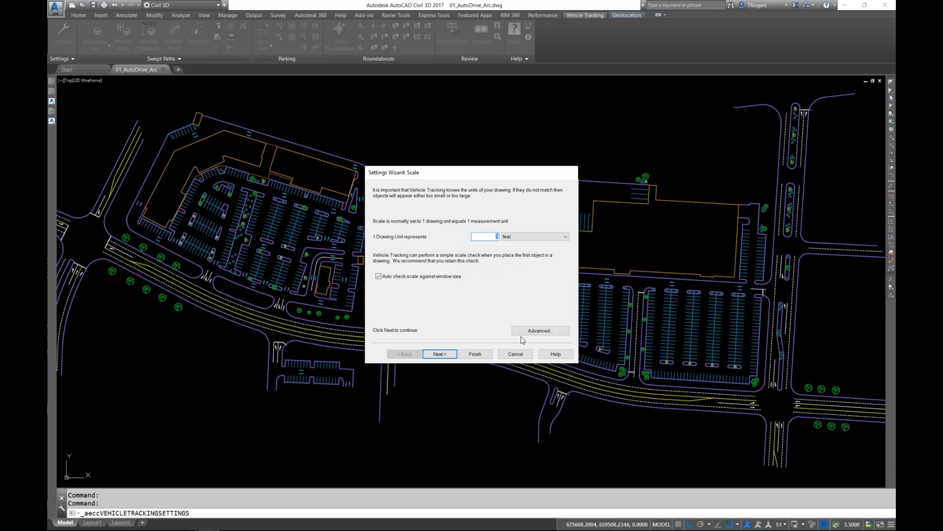
click(540, 330)
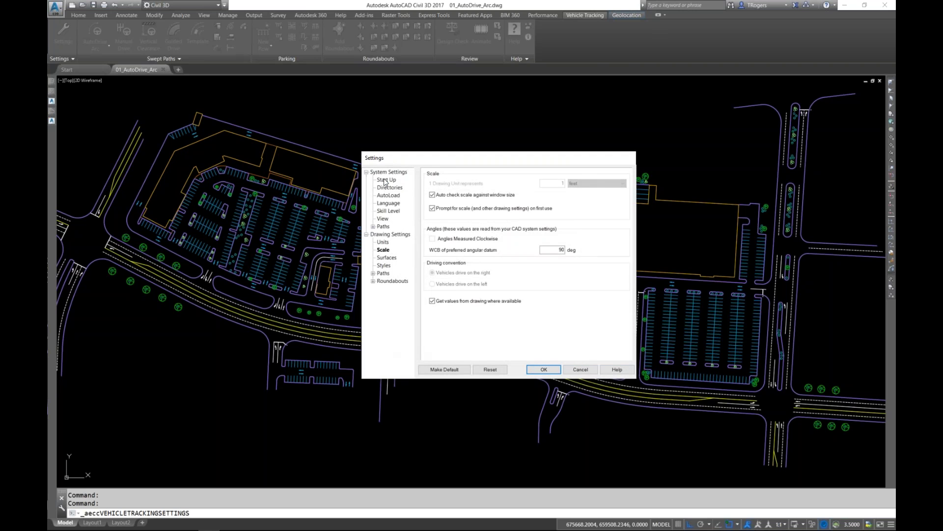
click(386, 180)
click(389, 187)
click(389, 195)
click(389, 203)
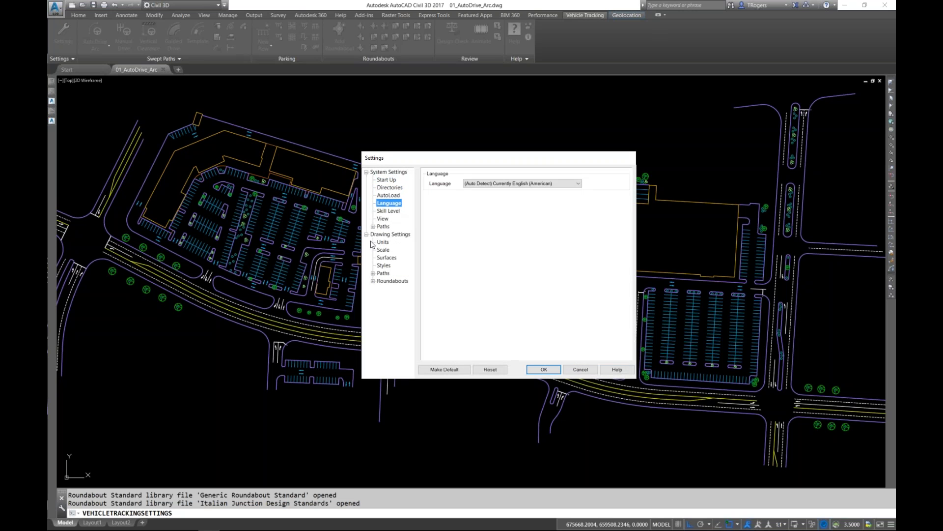
click(390, 211)
click(382, 218)
click(373, 227)
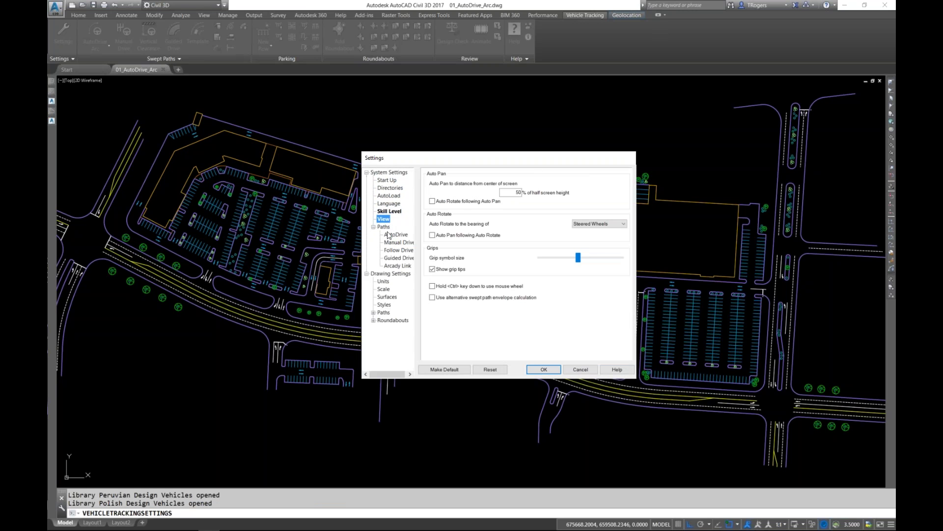
click(374, 227)
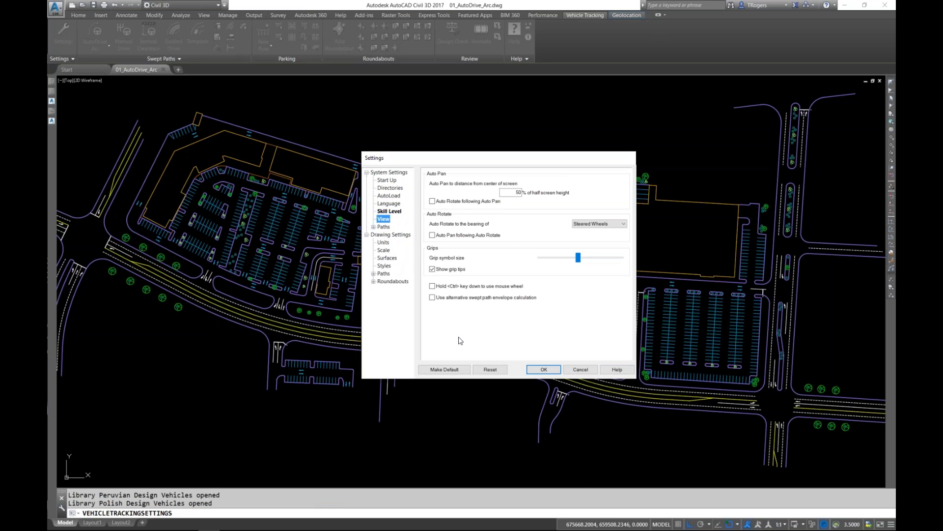
click(580, 370)
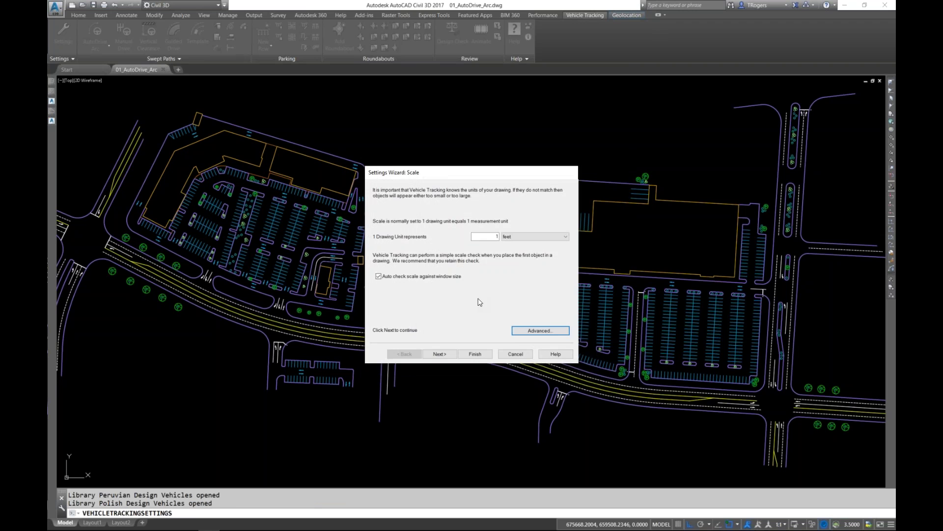
click(515, 354)
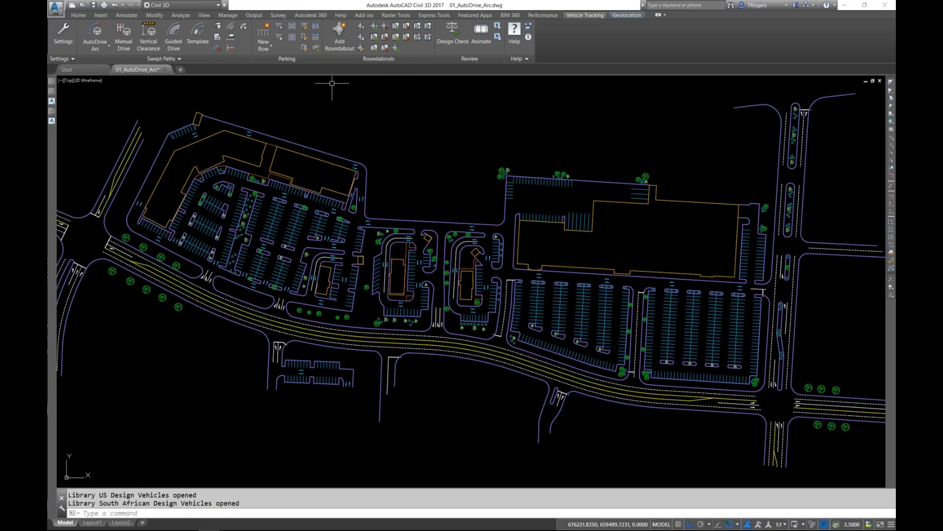
Select the site boundary, pan toward the eastern intersection, and launch Vehicle Library Explorer.
click(307, 144)
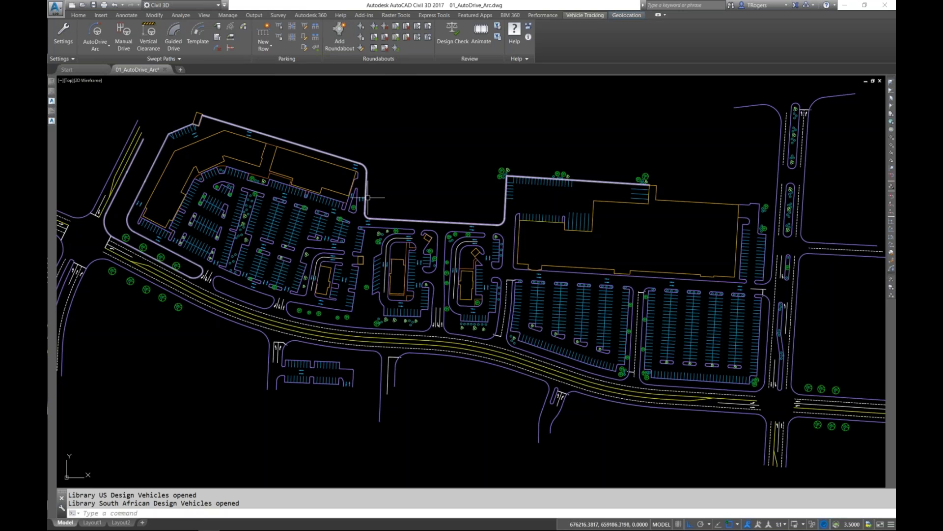
middle_drag(532, 304, 370, 255)
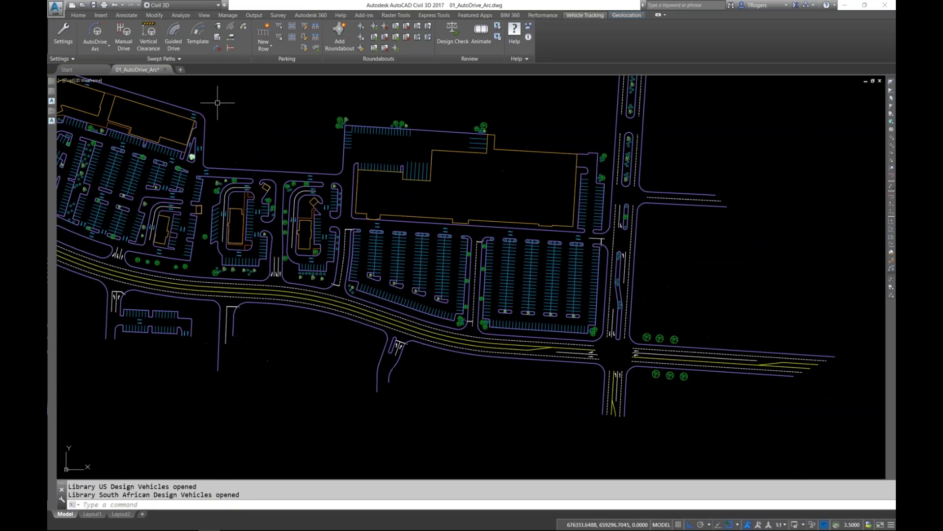
click(218, 28)
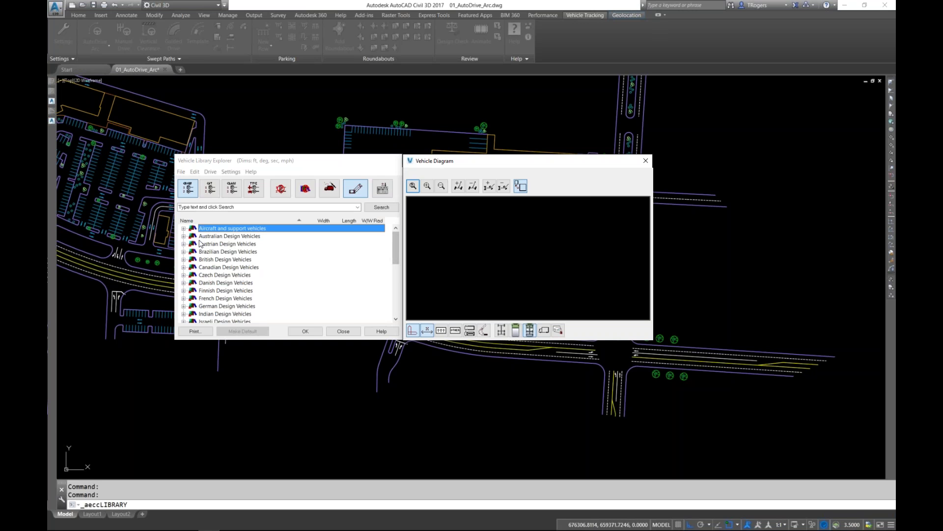
Search 'refus', expand British Design Vehicles > DB32 > DB32 Refuse Vehicle, then clear the search.
drag(396, 246, 394, 237)
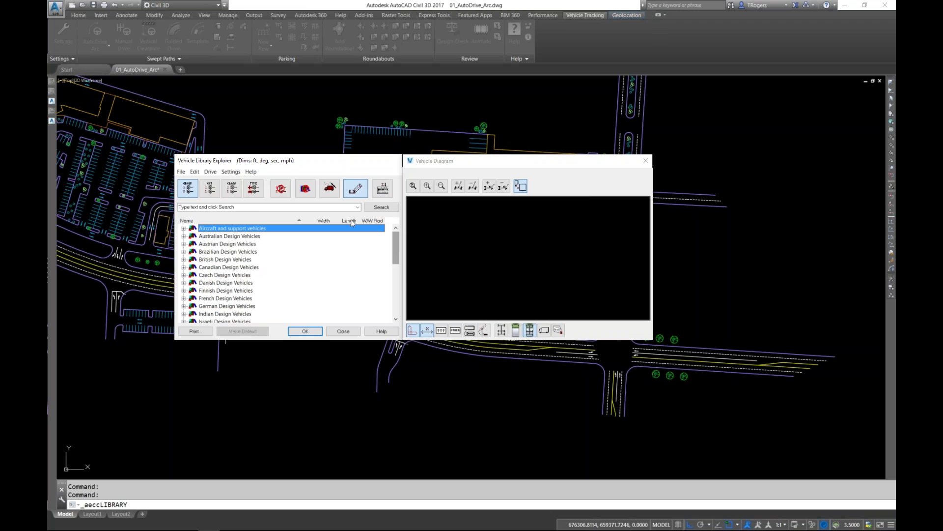
click(259, 208)
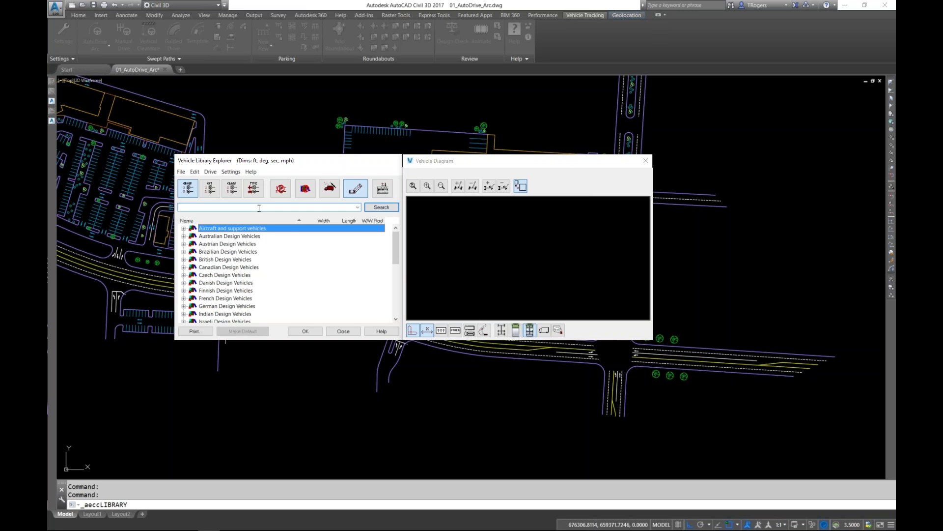
text(refuse)
key(Return)
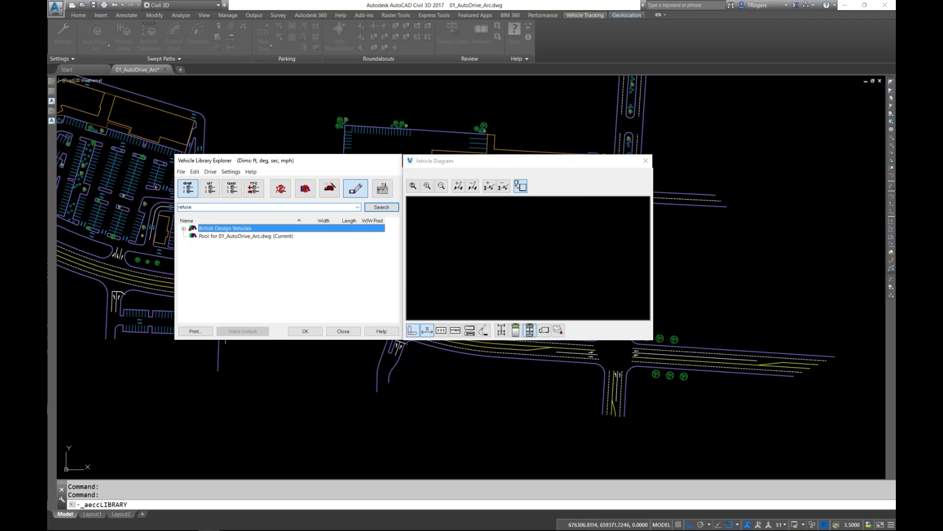
click(185, 229)
click(193, 236)
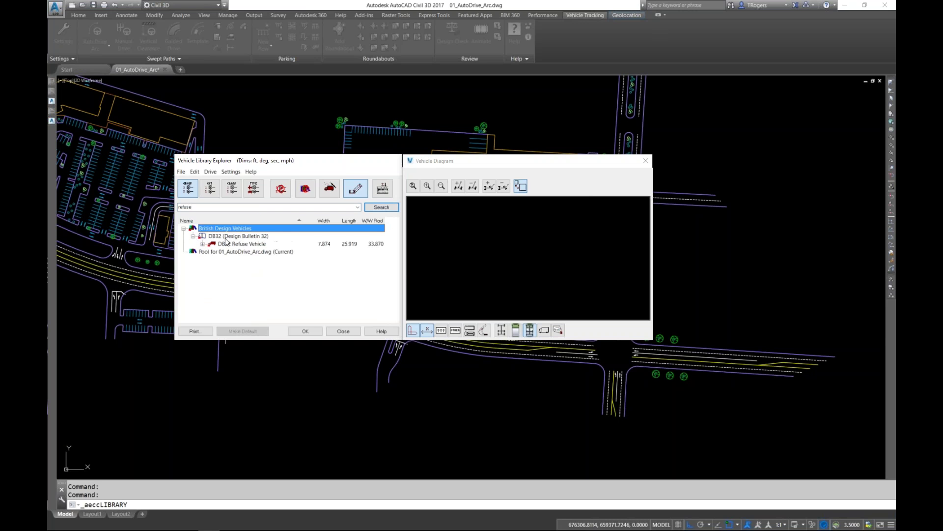
click(202, 244)
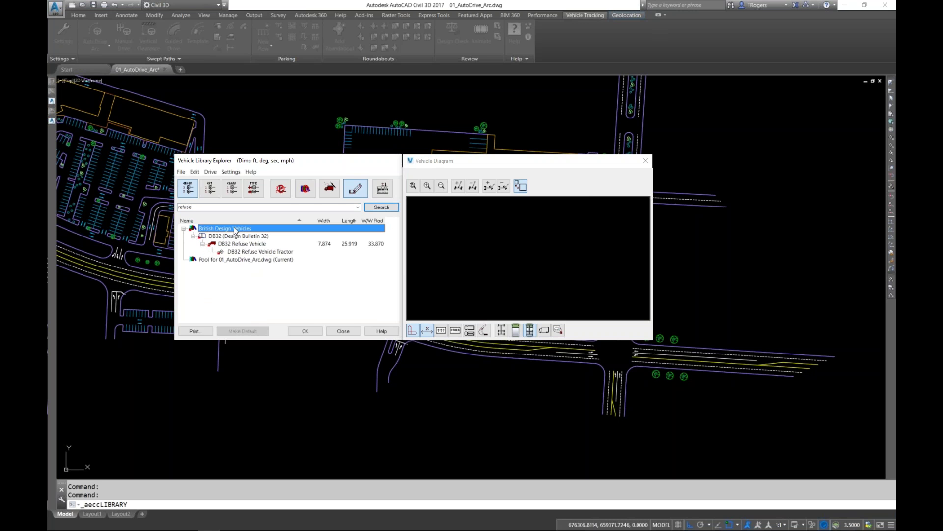
double_click(210, 207)
key(BackSpace)
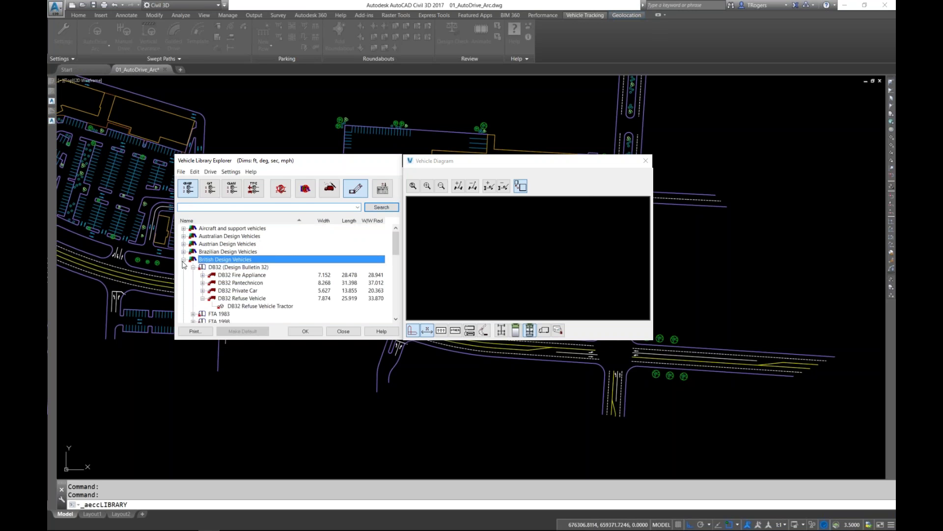
Browse to US Design Vehicles > AASHTO 2011 (US Customary), previewing the P - Passenger Car.
click(183, 260)
scroll(226, 264, down, 8)
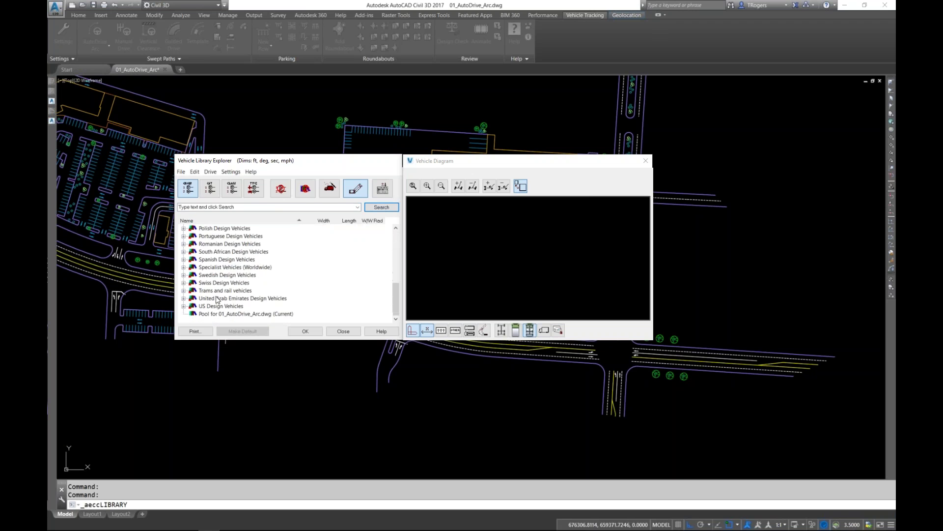
click(183, 305)
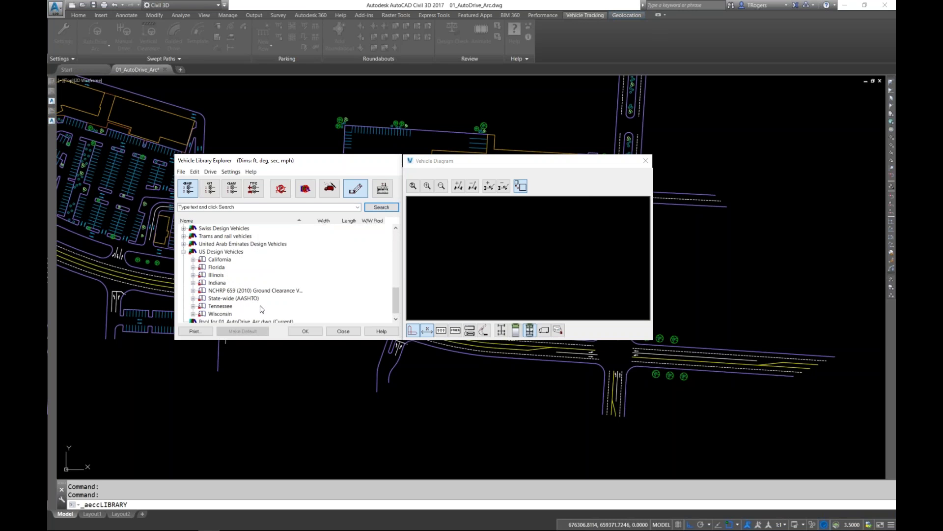
click(193, 298)
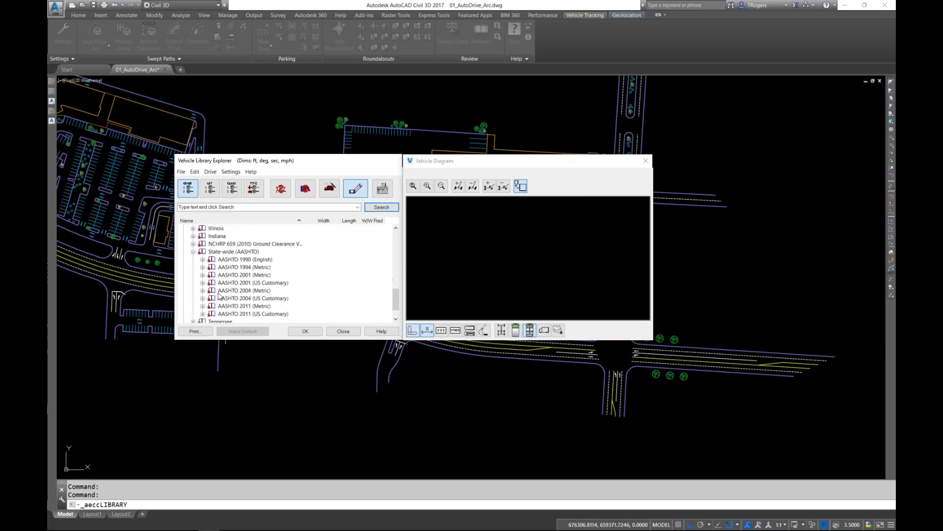
click(202, 314)
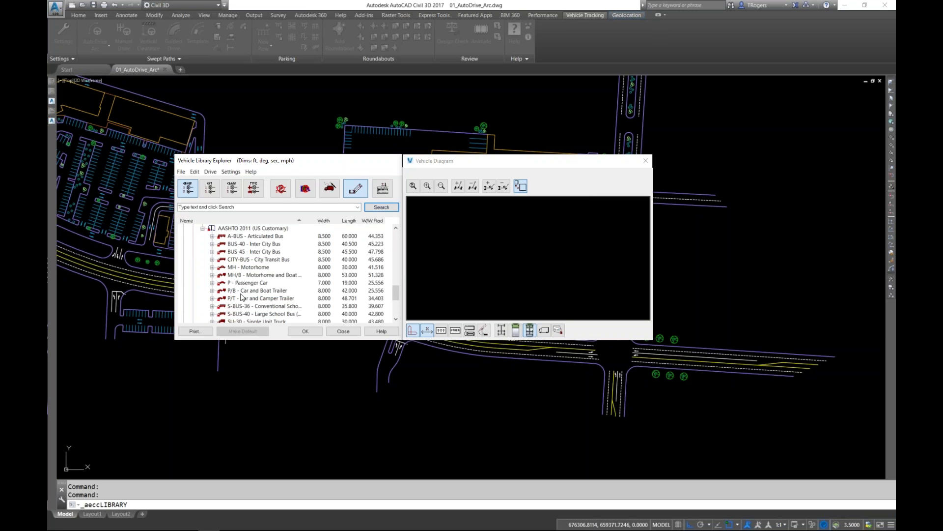
right_click(249, 282)
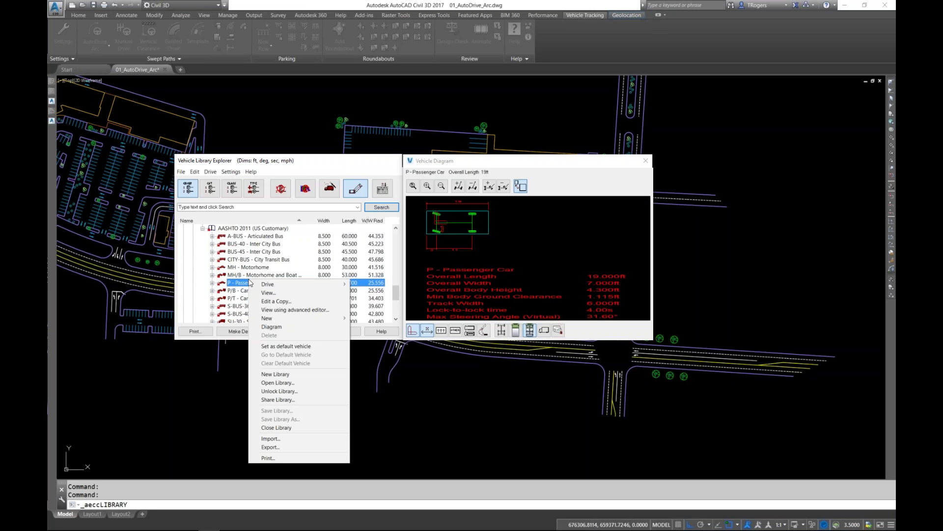
click(242, 283)
Expand SU-40 and select the SU-40 Single Unit Truck variant.
scroll(242, 284, down, 1)
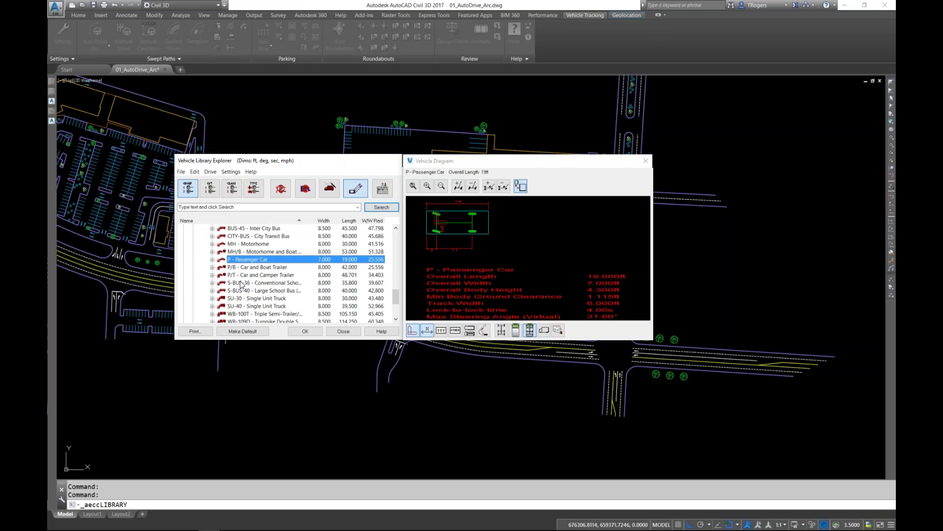
scroll(241, 283, down, 1)
click(213, 282)
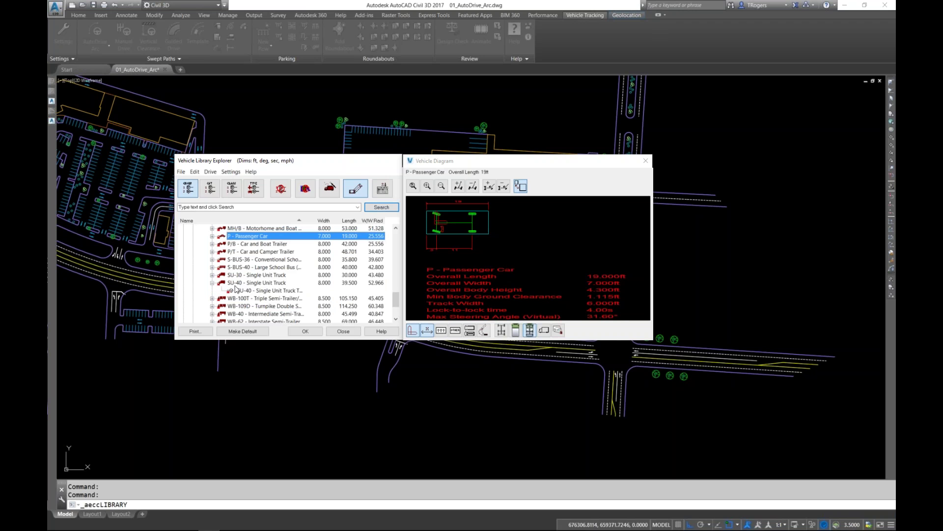
click(261, 290)
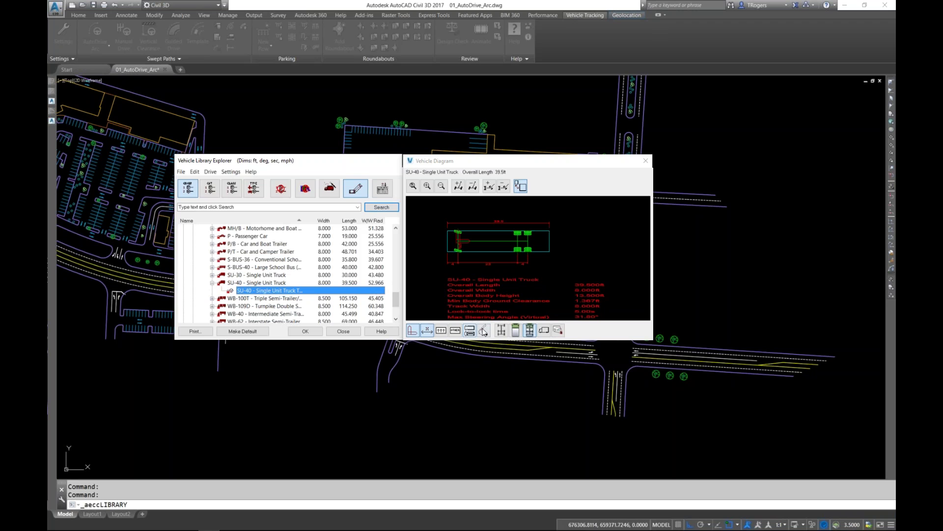
click(543, 330)
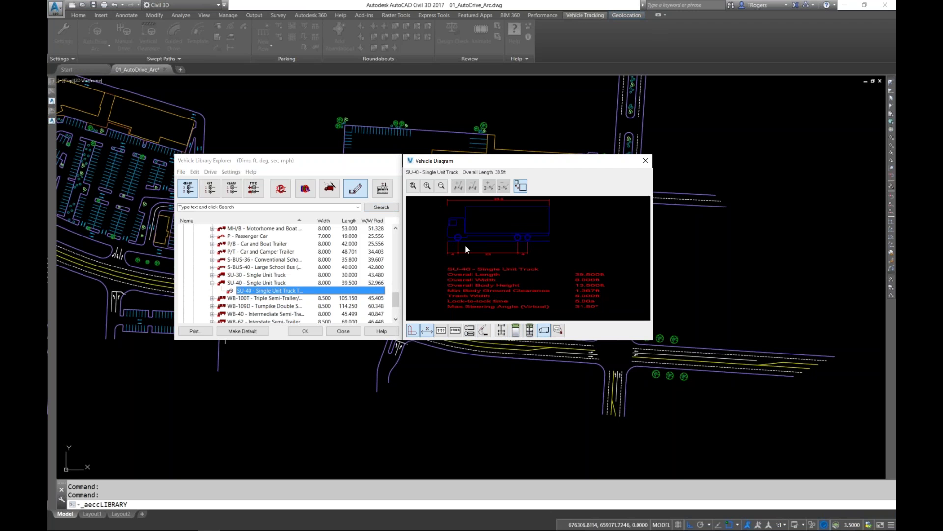
click(558, 331)
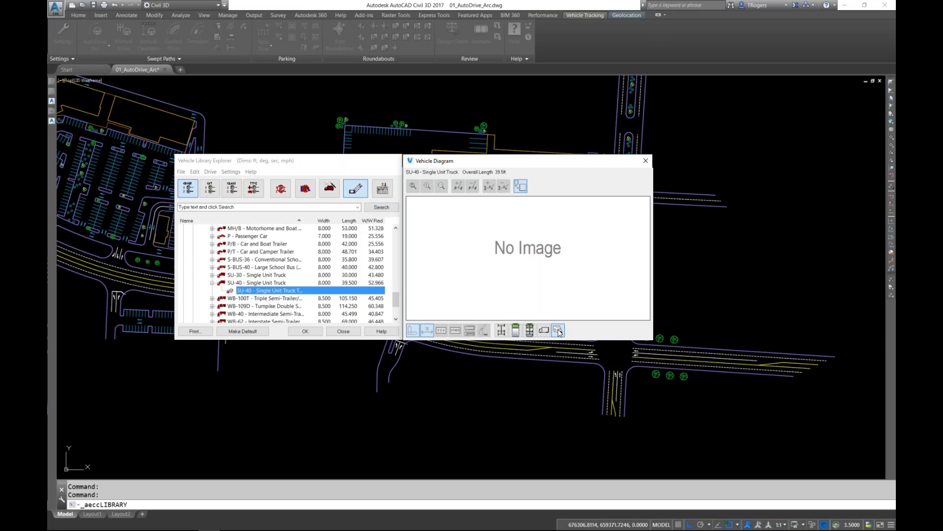
click(529, 330)
click(516, 331)
click(530, 331)
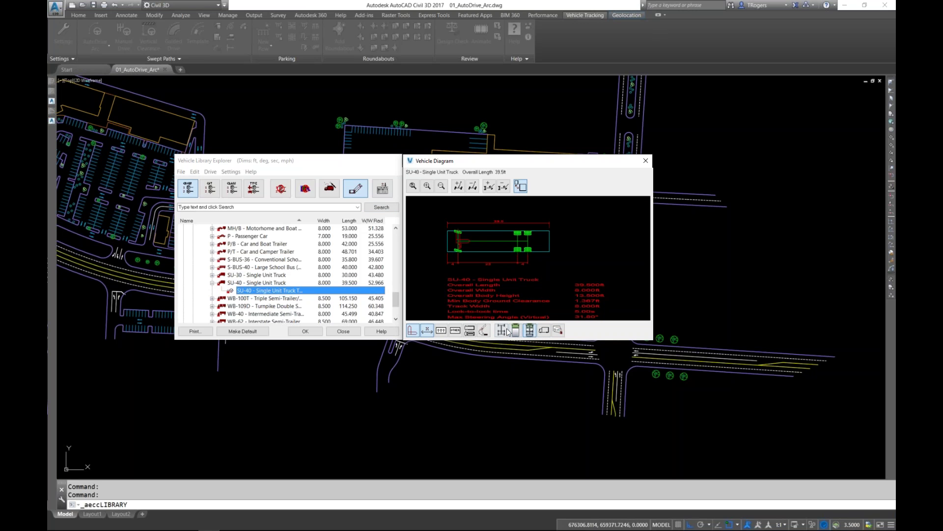
click(502, 330)
click(515, 331)
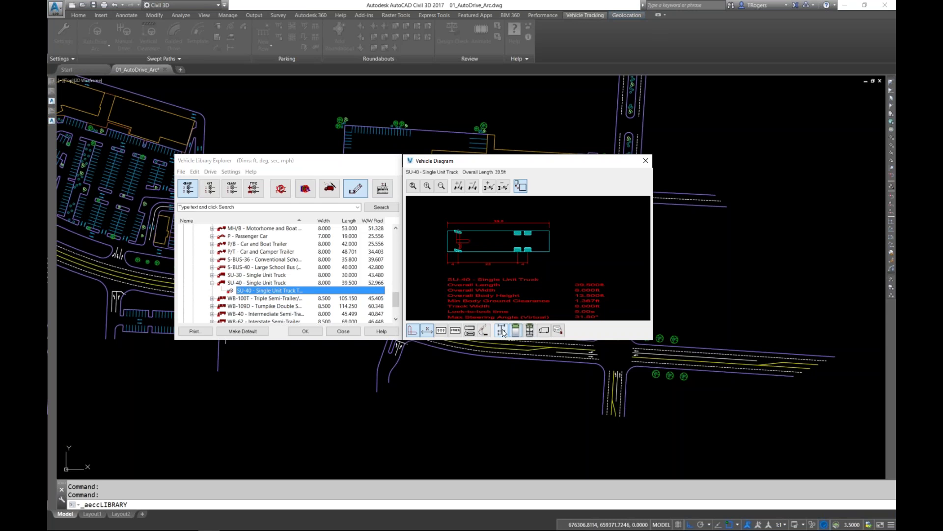
click(532, 332)
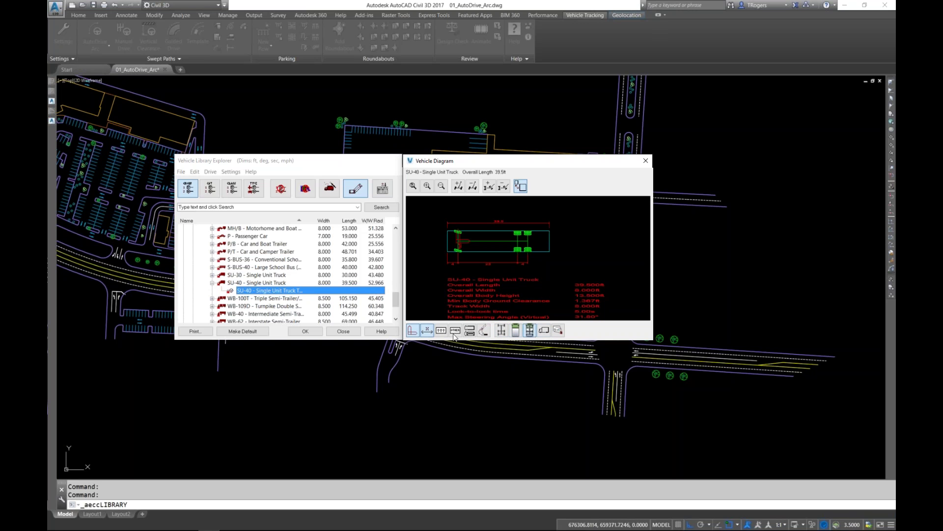
click(485, 331)
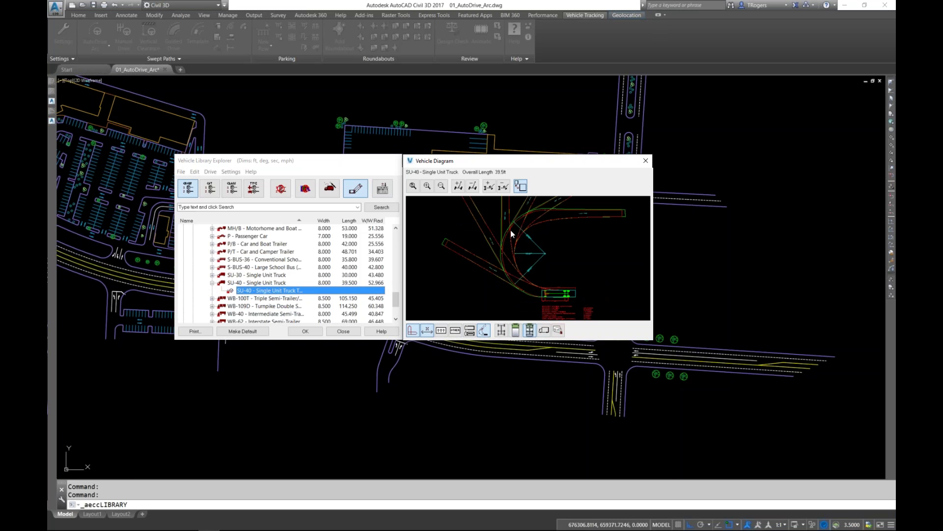
click(515, 331)
click(529, 331)
click(486, 330)
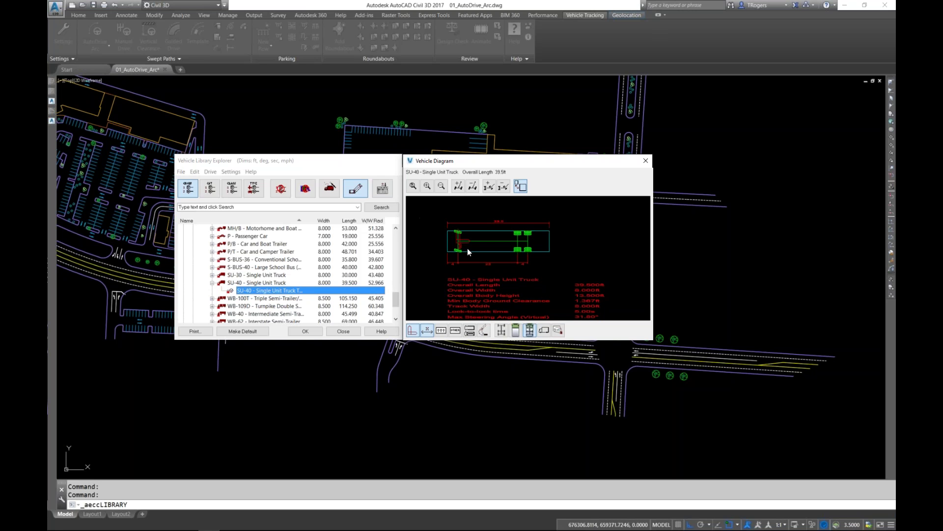
Accept the SU-40 truck, close the library, and list the AutoDrive drive modes.
click(304, 332)
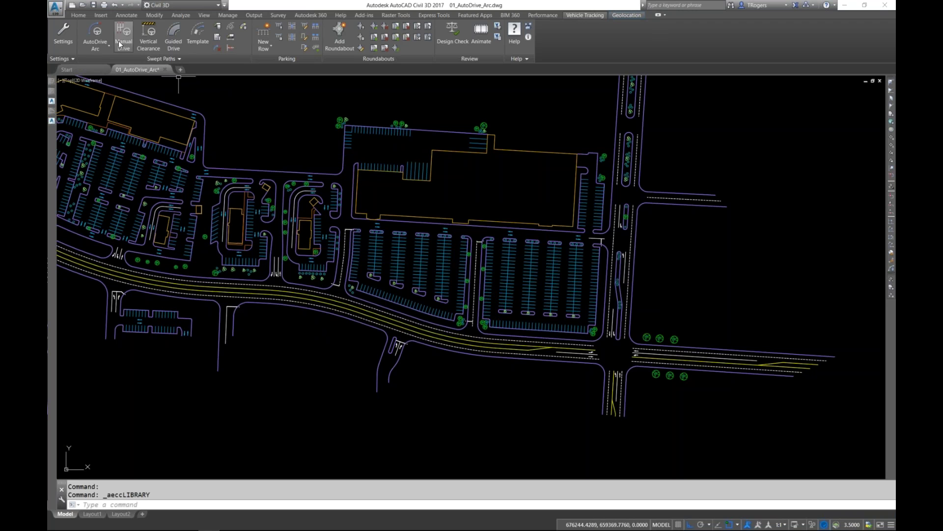
click(102, 50)
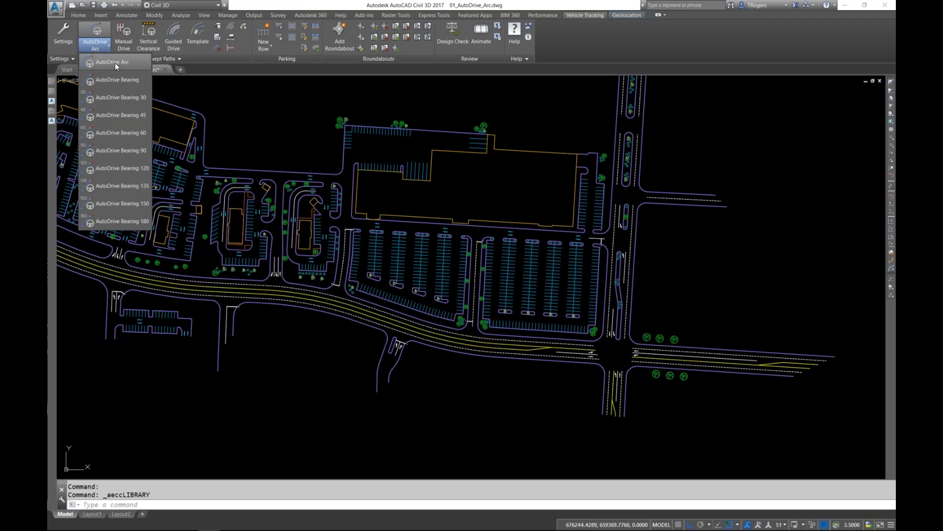
Choose AutoDrive Arc and proceed with the SU-40 truck.
click(116, 63)
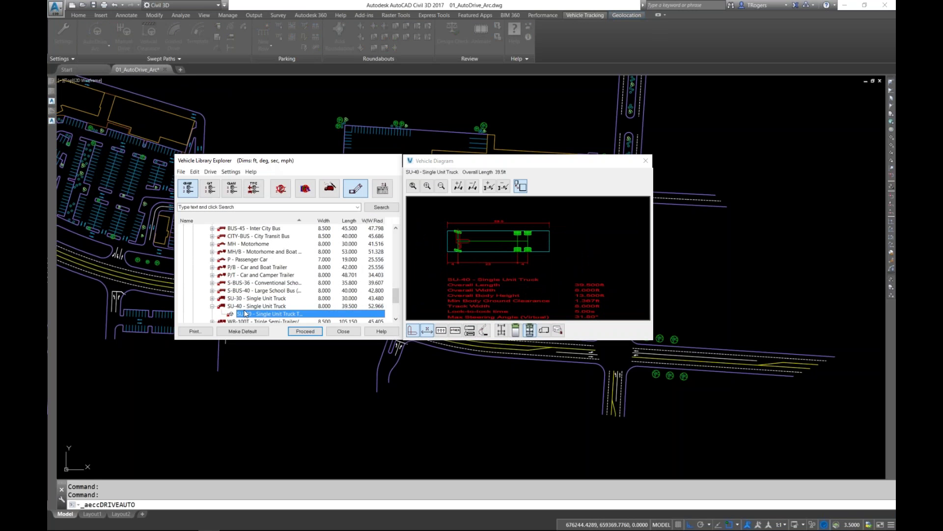
click(299, 330)
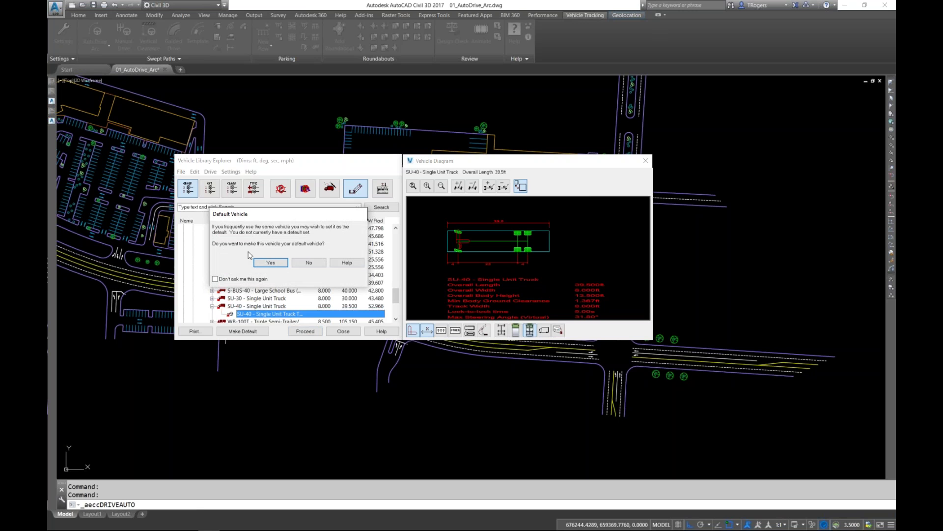
Decline SU-40 as default, review Surfaces and Paths settings, and confirm 1 drawing unit = 1 foot.
click(320, 264)
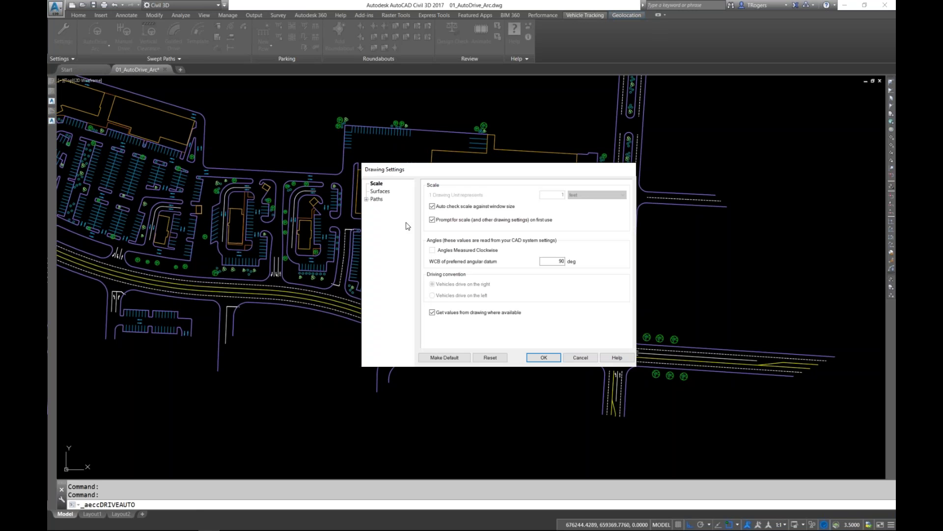
click(382, 192)
click(372, 199)
click(377, 192)
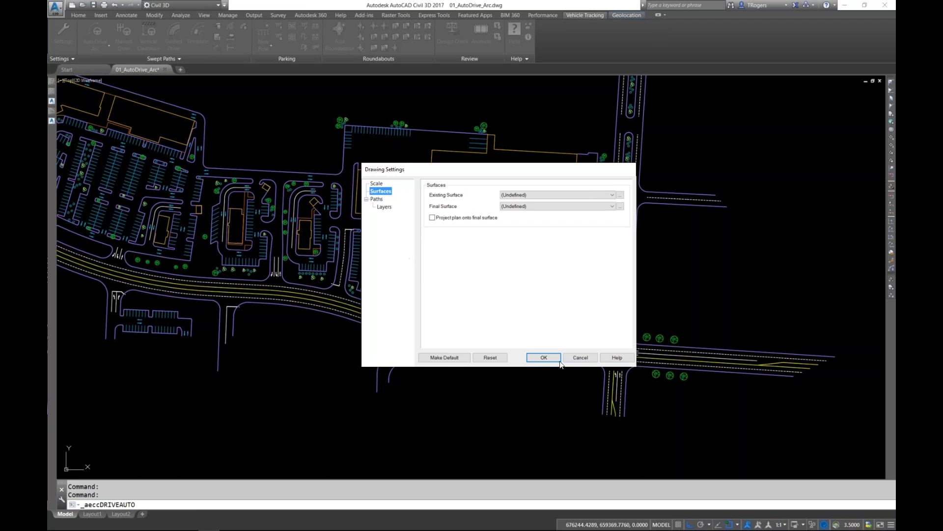
click(543, 358)
click(467, 285)
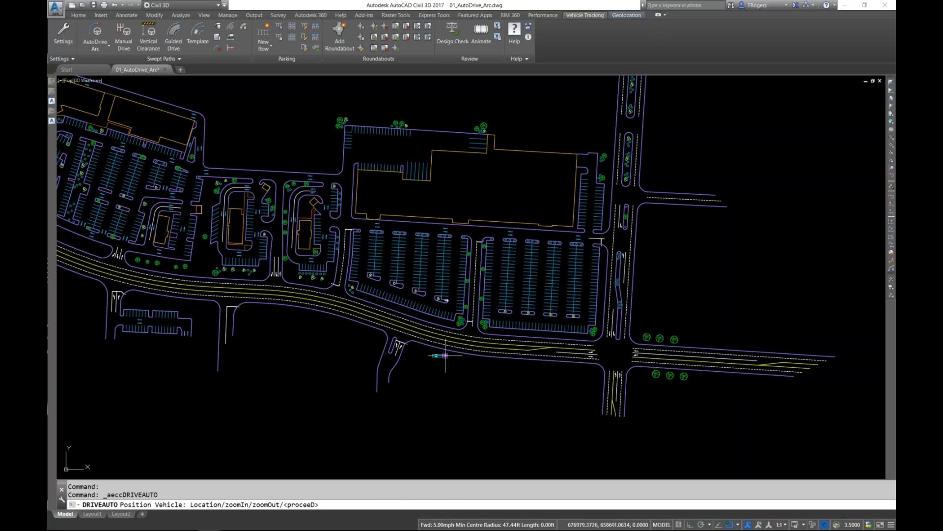
Place the SU-40 truck in the main road's lower lane, heading along the lane.
scroll(450, 352, up, 5)
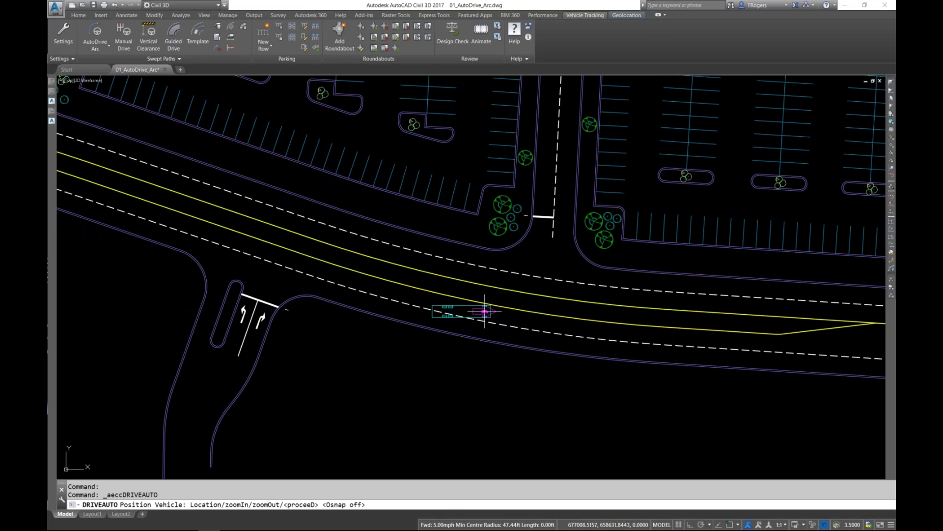
click(485, 311)
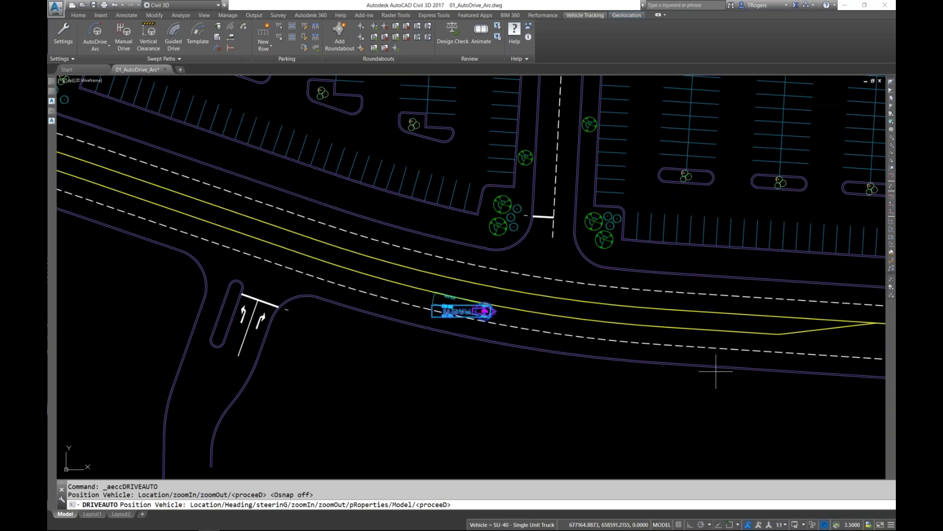
click(741, 369)
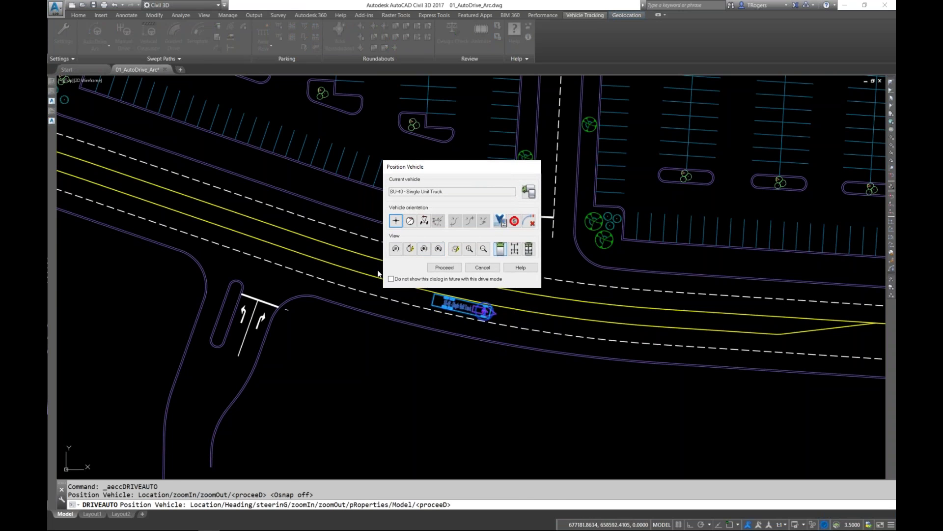
Start the AutoDrive path and extend its arcs along the main road to the intersection.
click(432, 268)
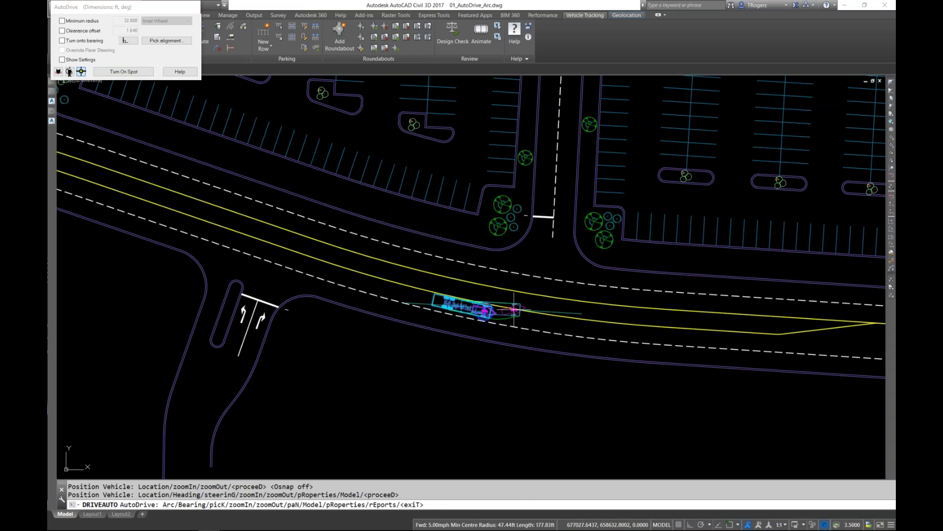
click(565, 325)
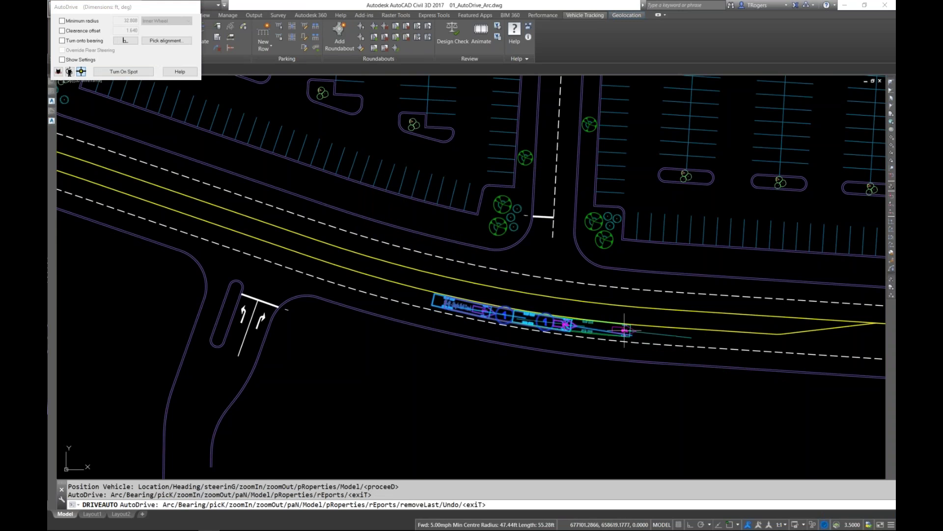
click(644, 332)
middle_drag(738, 341, 446, 353)
click(435, 351)
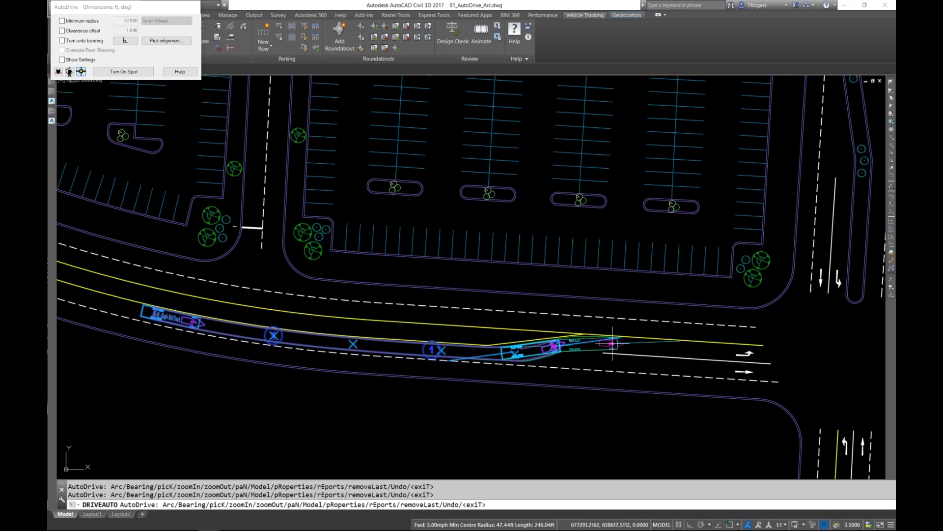
click(592, 344)
middle_drag(725, 351, 442, 357)
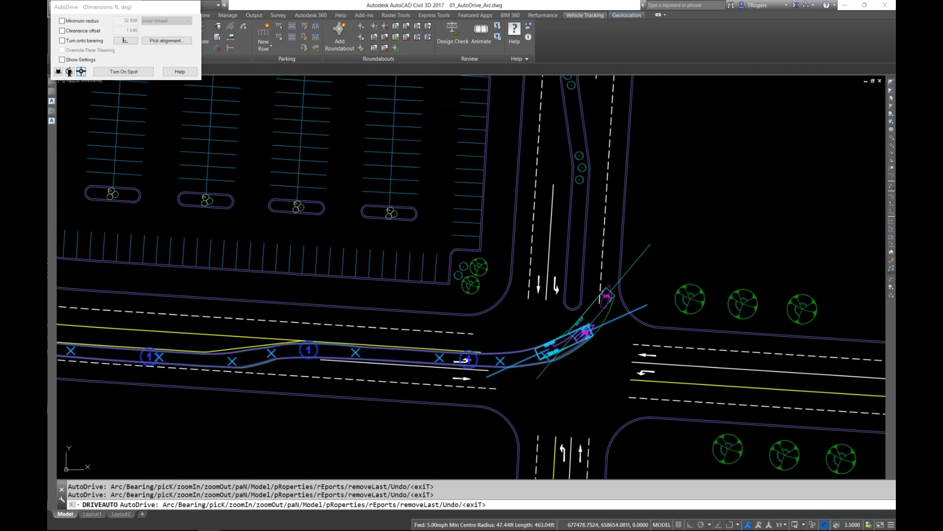
Turn the path up the cross street and left into the parking entrance, then pick the curb to align.
middle_drag(603, 215, 511, 361)
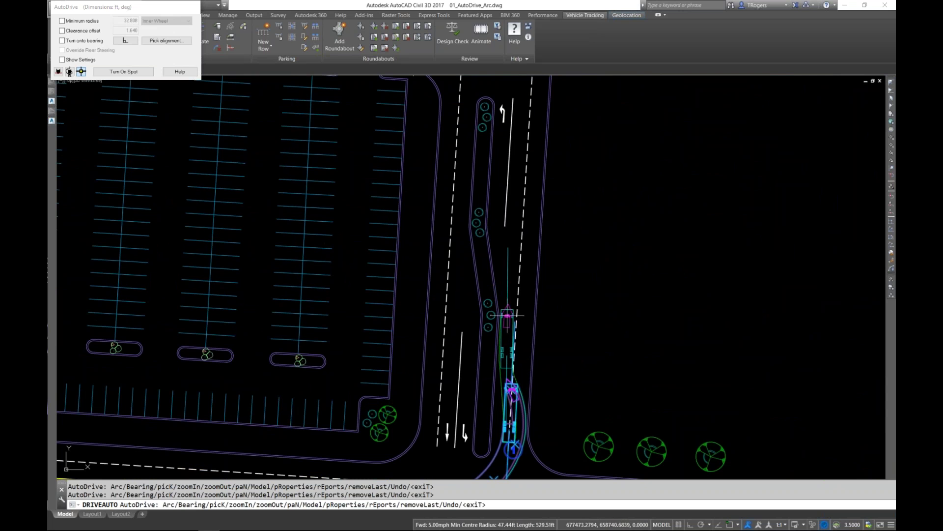
click(507, 310)
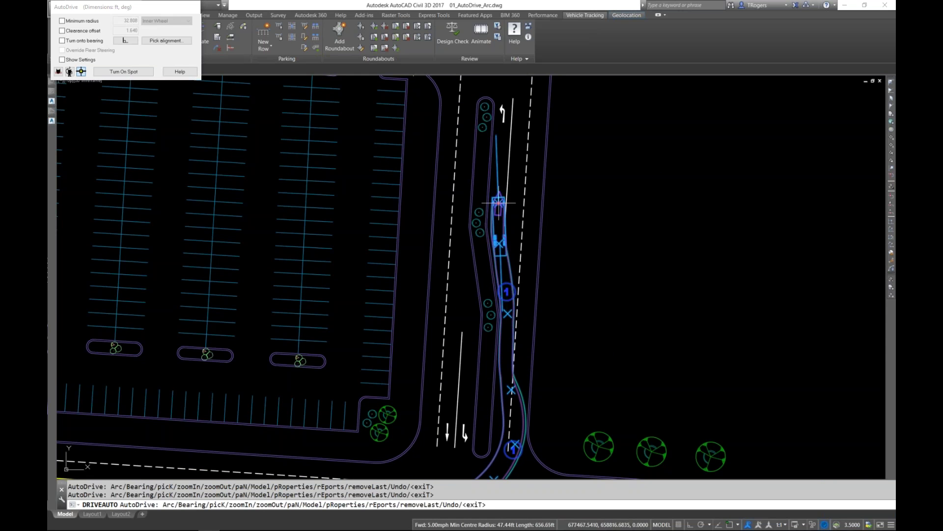
mouse_move(509, 180)
middle_down()
mouse_move(500, 274)
mouse_move(469, 295)
middle_up()
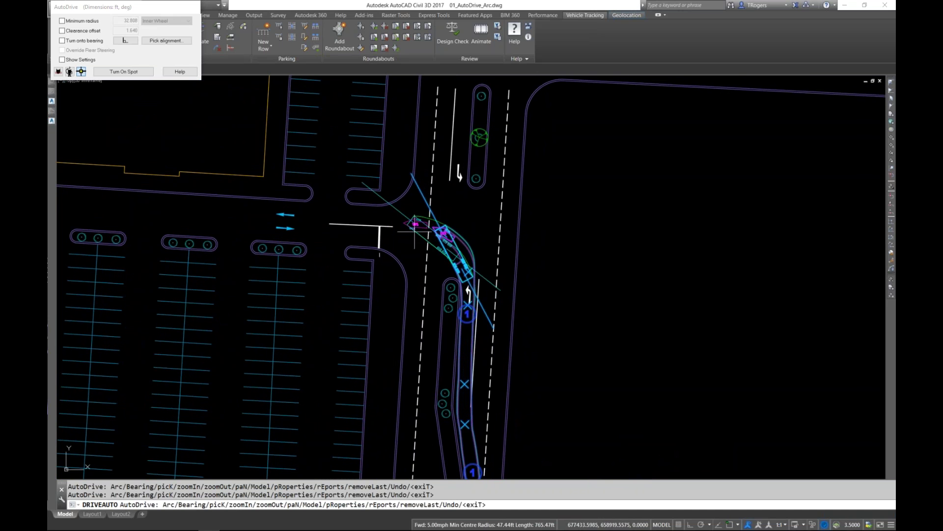
click(408, 223)
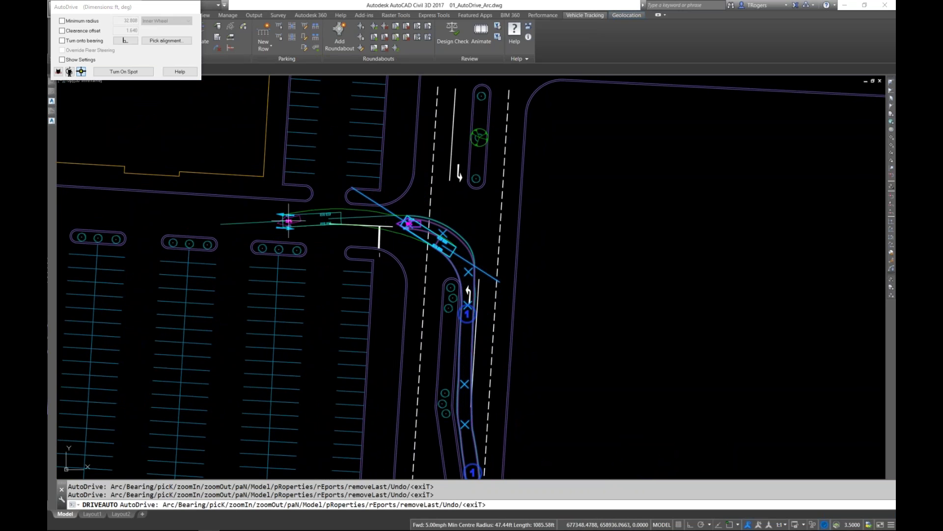
middle_drag(173, 243, 317, 279)
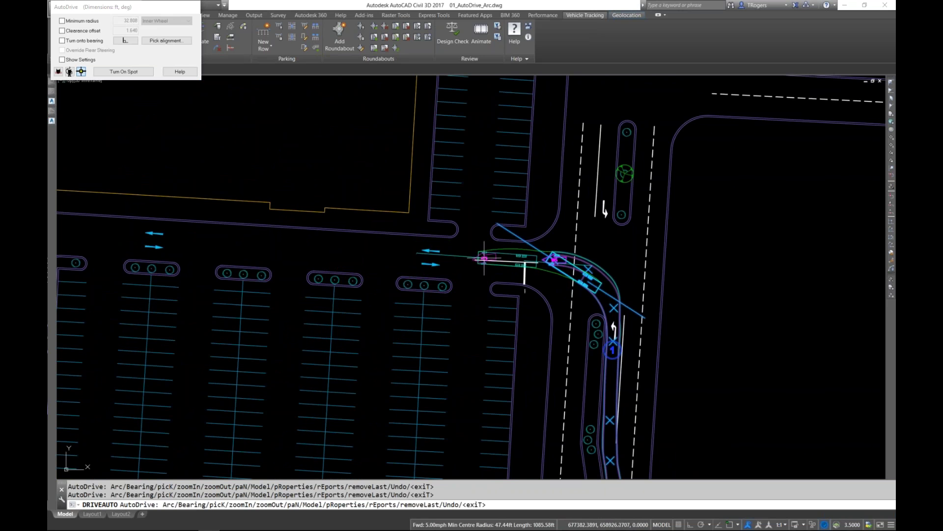
click(484, 258)
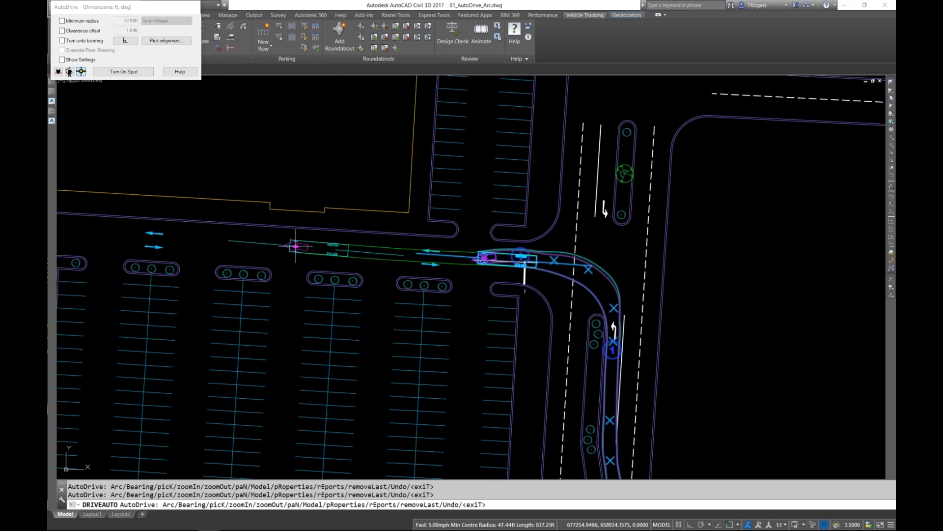
click(169, 41)
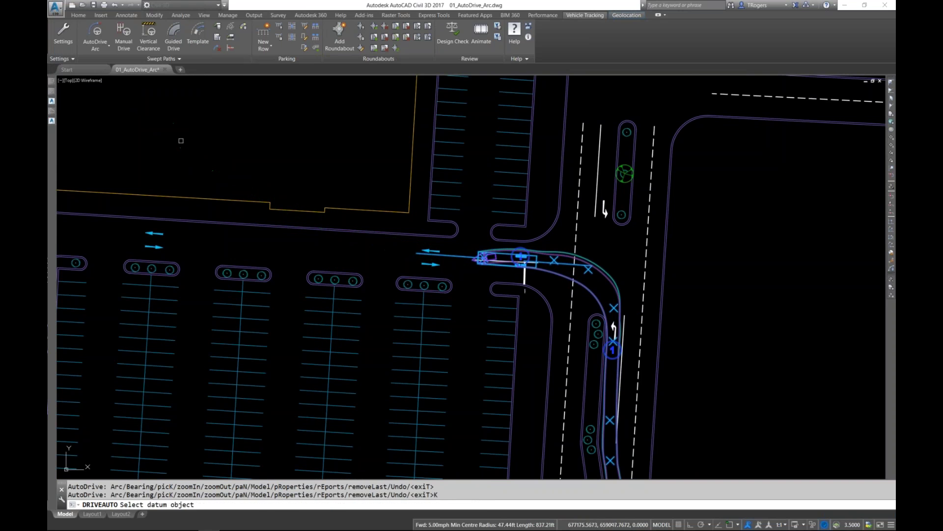
Extend the SU-40's drive west along the road to its western end.
click(329, 231)
middle_drag(235, 238, 422, 263)
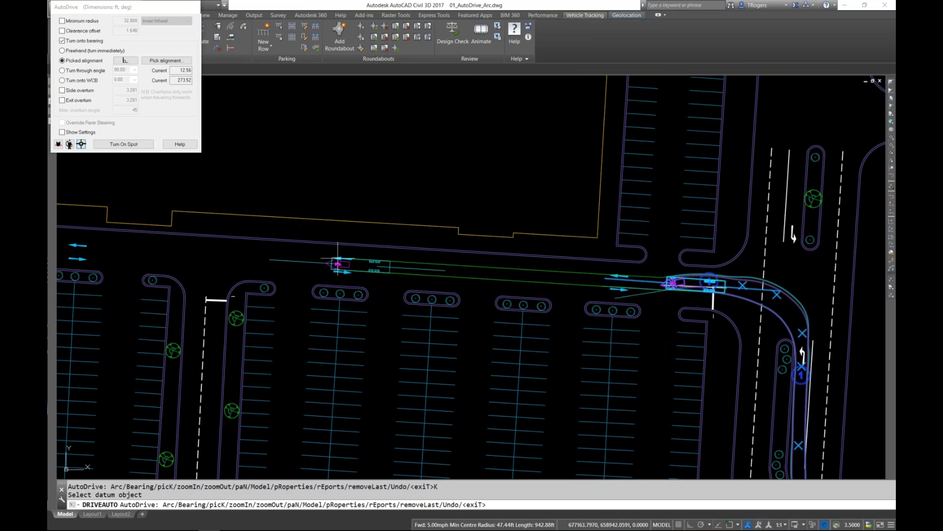
middle_drag(214, 262, 383, 279)
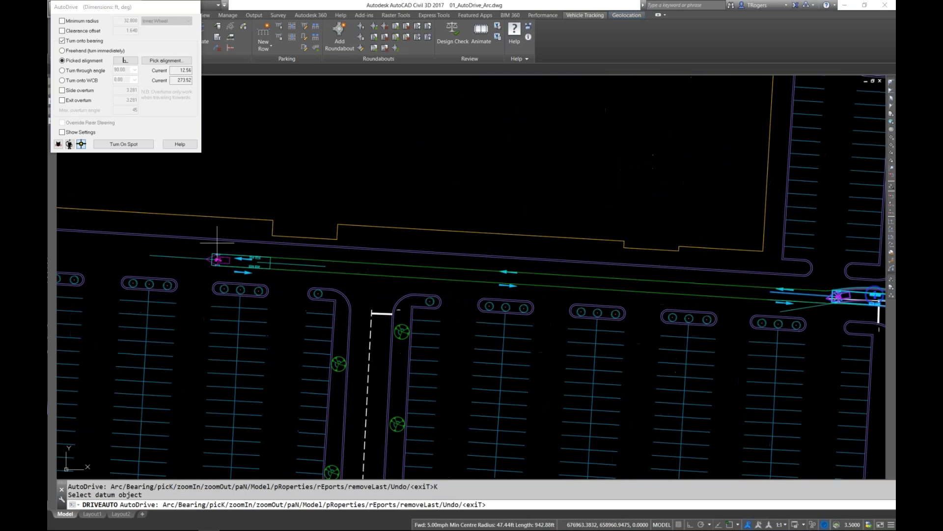
middle_drag(73, 241, 334, 264)
middle_drag(197, 265, 316, 276)
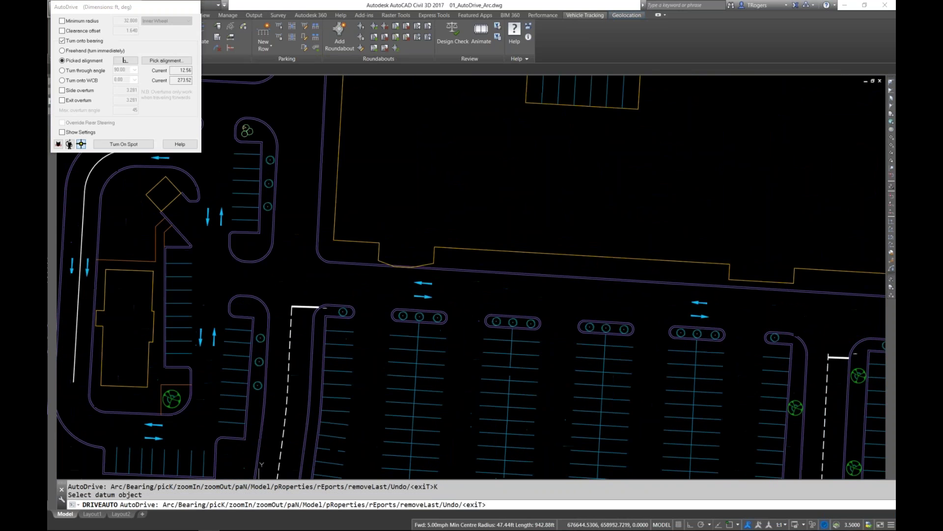
click(365, 272)
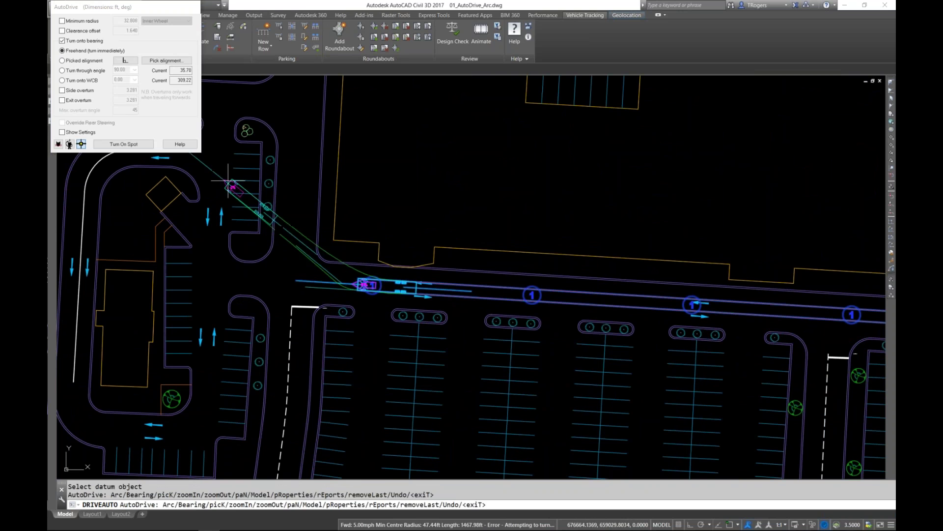
Turn the vehicle south along the curb datum toward the exit and finish the drive.
click(156, 61)
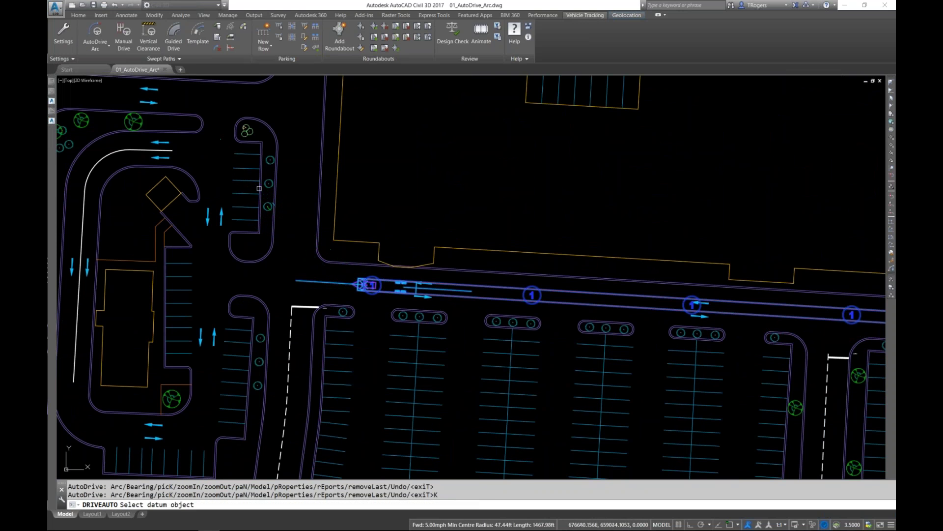
click(269, 343)
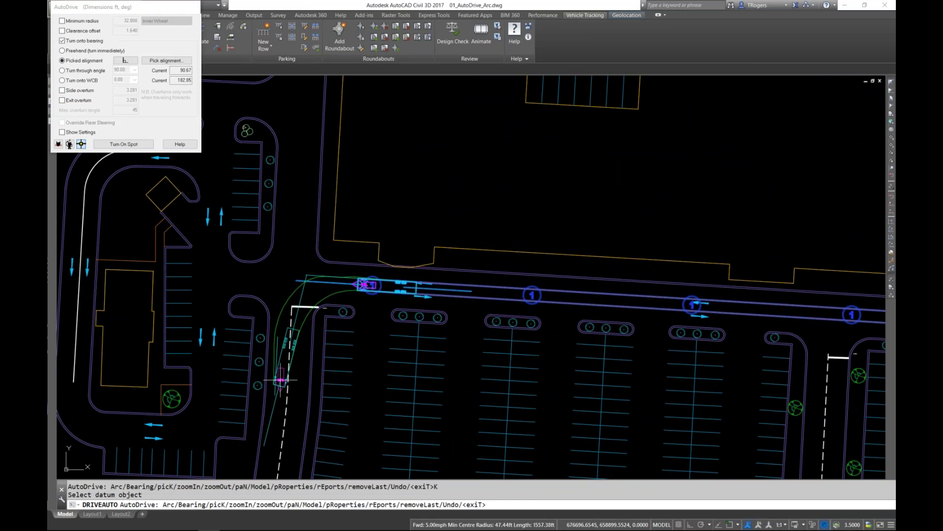
middle_drag(276, 418, 354, 283)
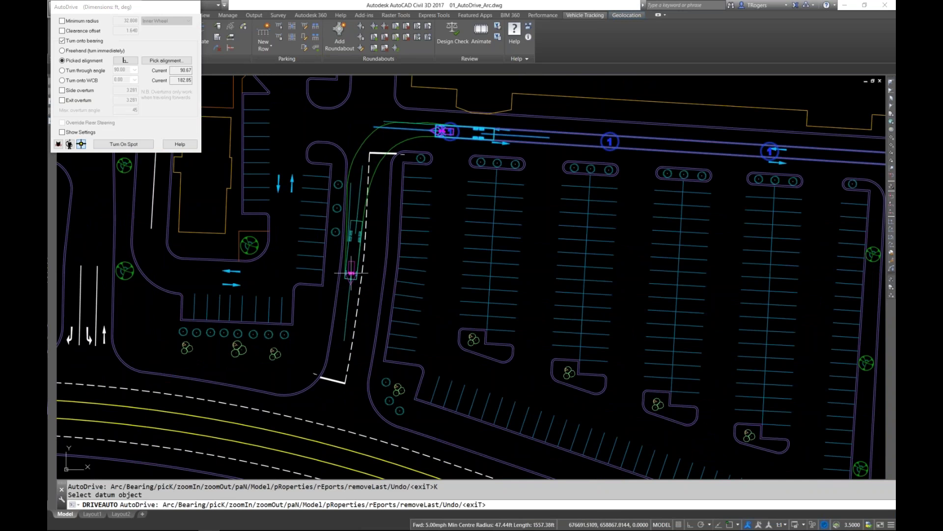
click(353, 272)
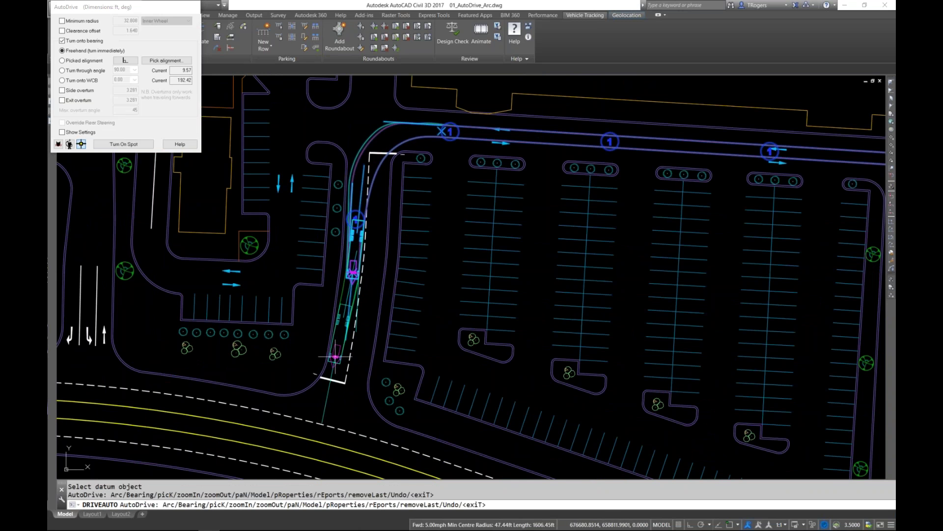
click(334, 368)
key(Return)
scroll(362, 334, down, 3)
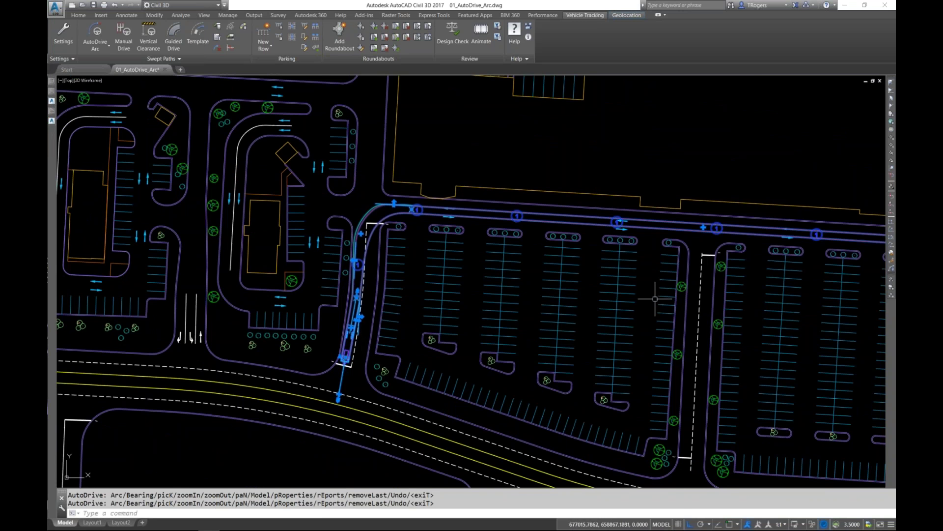
middle_drag(655, 298, 389, 290)
middle_drag(765, 294, 544, 265)
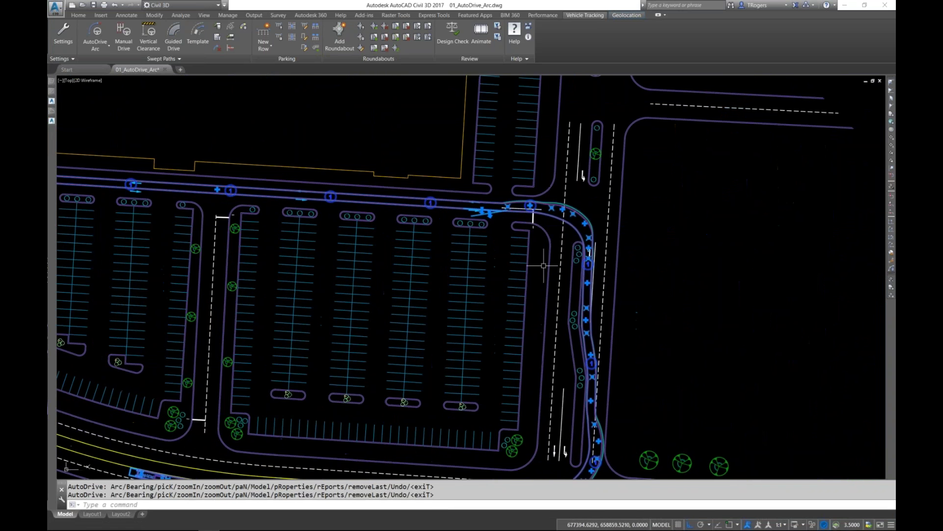
mouse_move(553, 206)
middle_down()
mouse_move(406, 284)
mouse_move(413, 305)
mouse_move(436, 319)
middle_up()
scroll(405, 284, up, 4)
scroll(332, 294, down, 2)
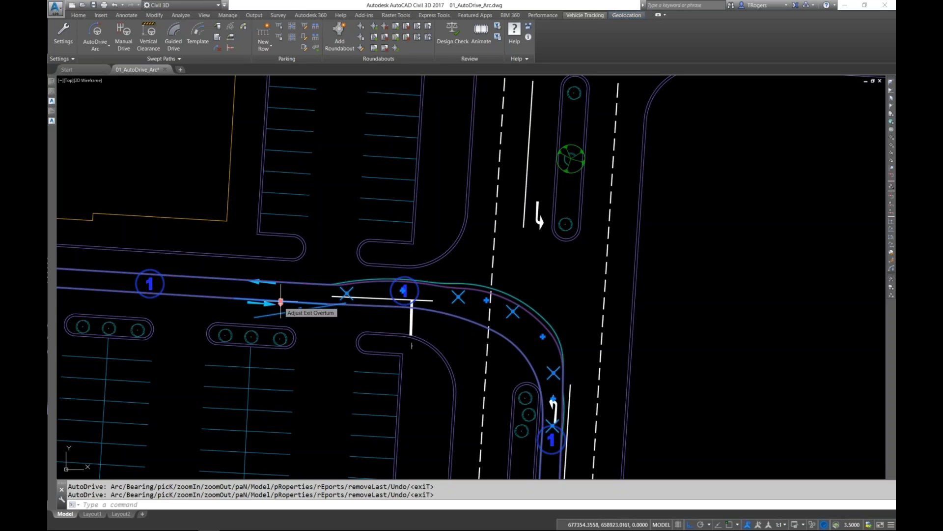
key(Return)
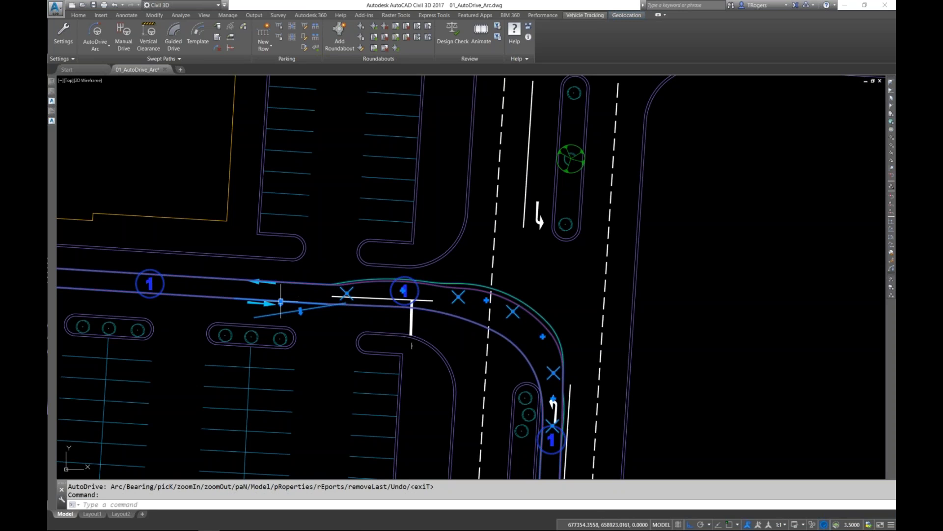
click(282, 297)
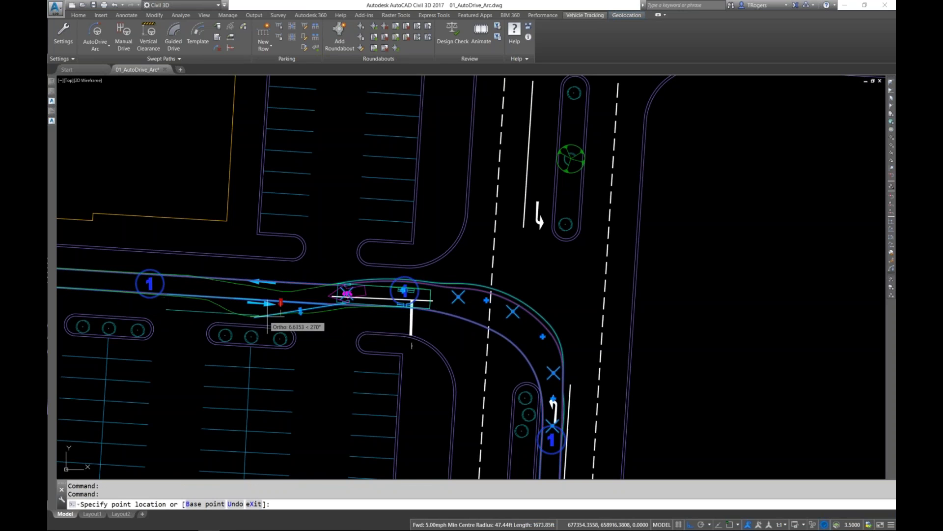
key(Escape)
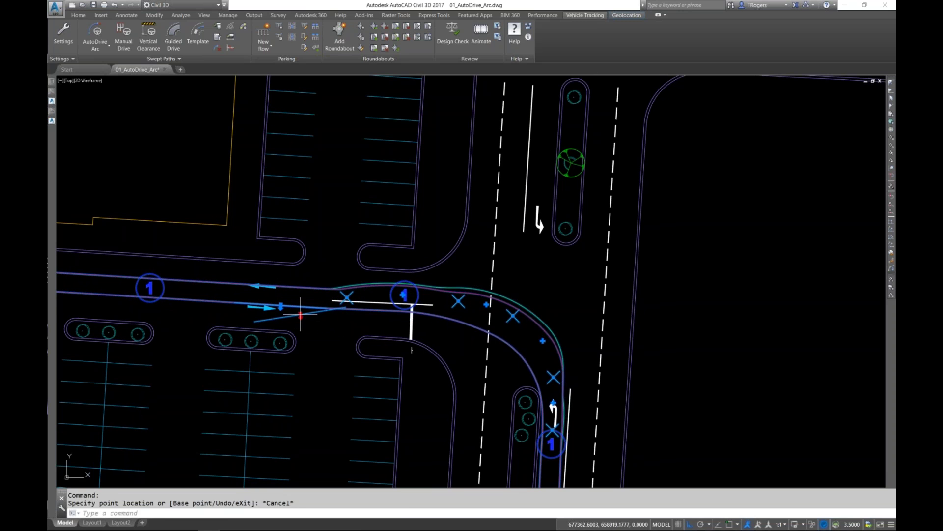
click(300, 315)
key(Escape)
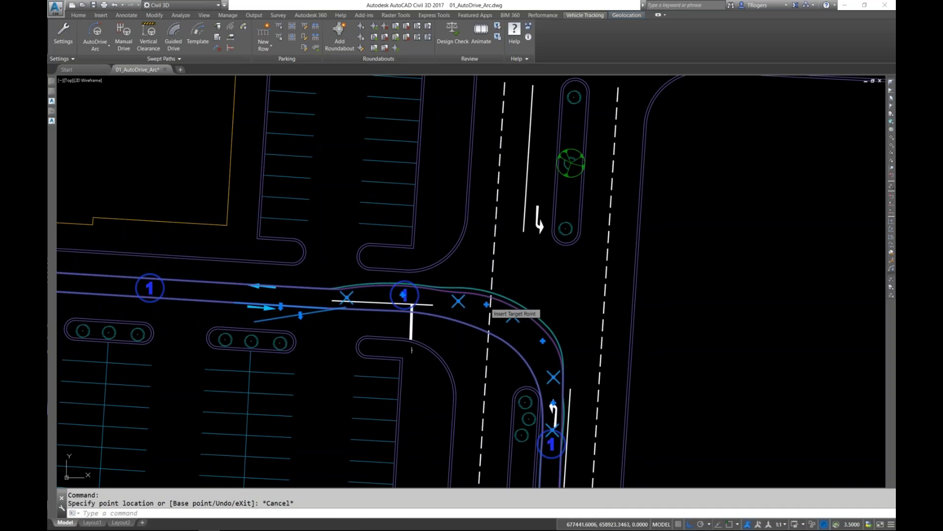
click(458, 300)
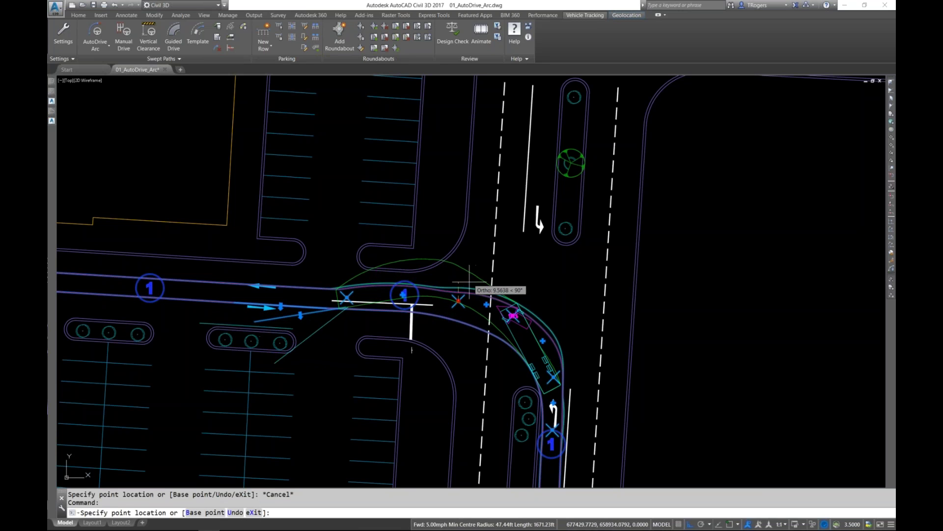
key(Escape)
scroll(439, 302, up, 2)
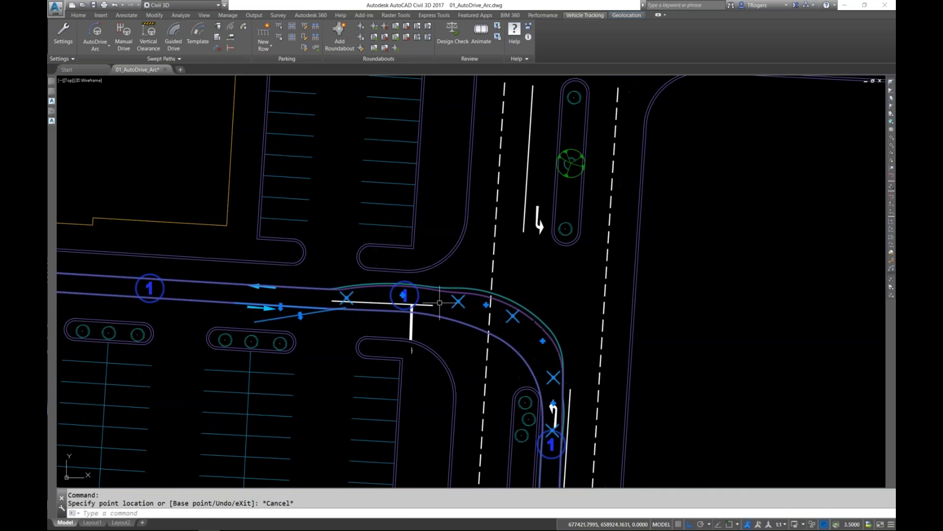
scroll(462, 308, down, 3)
key(Escape)
scroll(482, 311, up, 3)
middle_drag(483, 311, 362, 275)
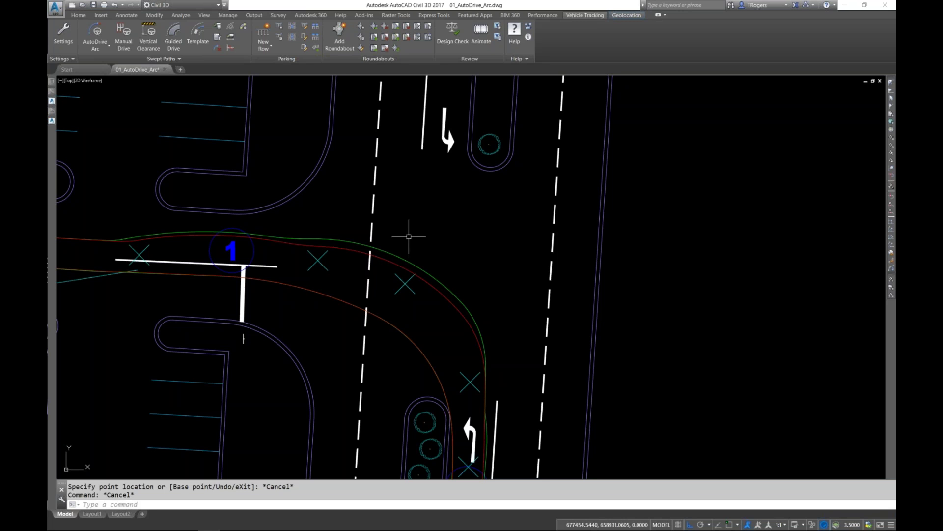
click(255, 231)
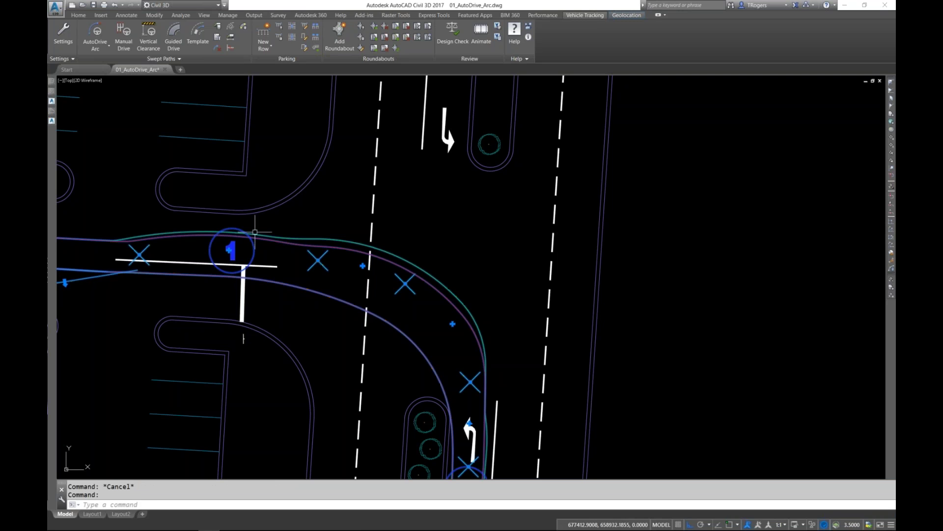
click(229, 250)
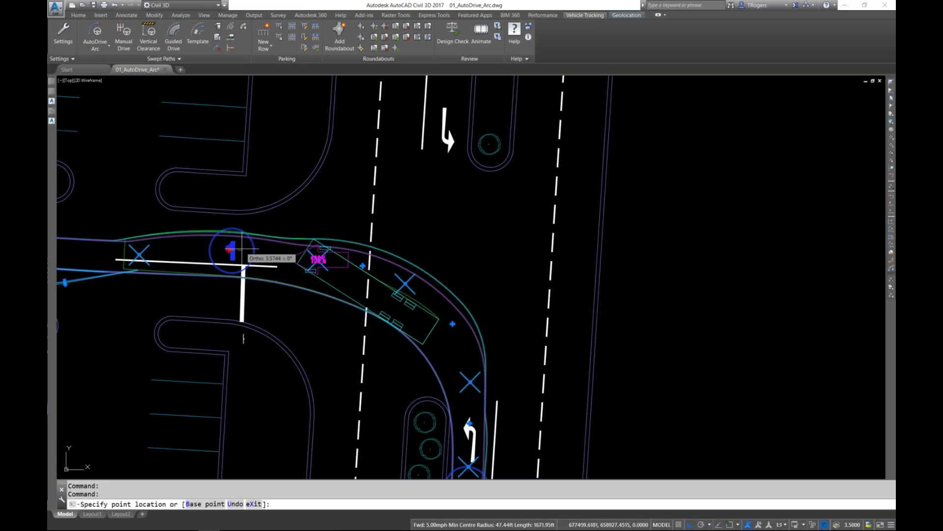
key(Escape)
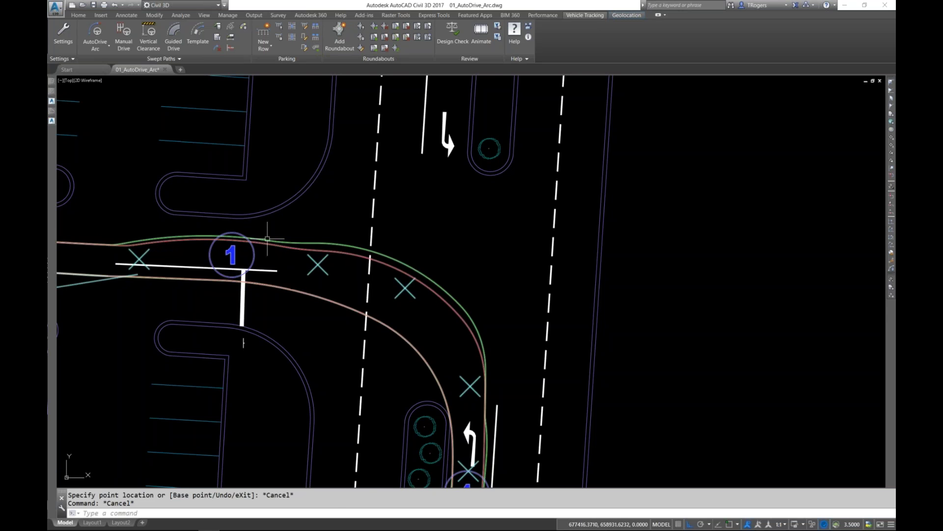
scroll(284, 182, down, 4)
scroll(342, 252, up, 5)
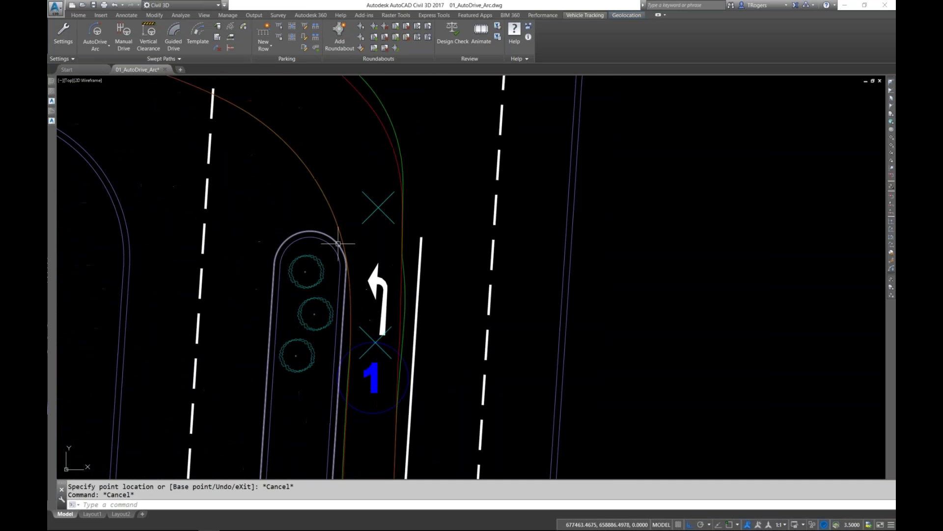
key(Return)
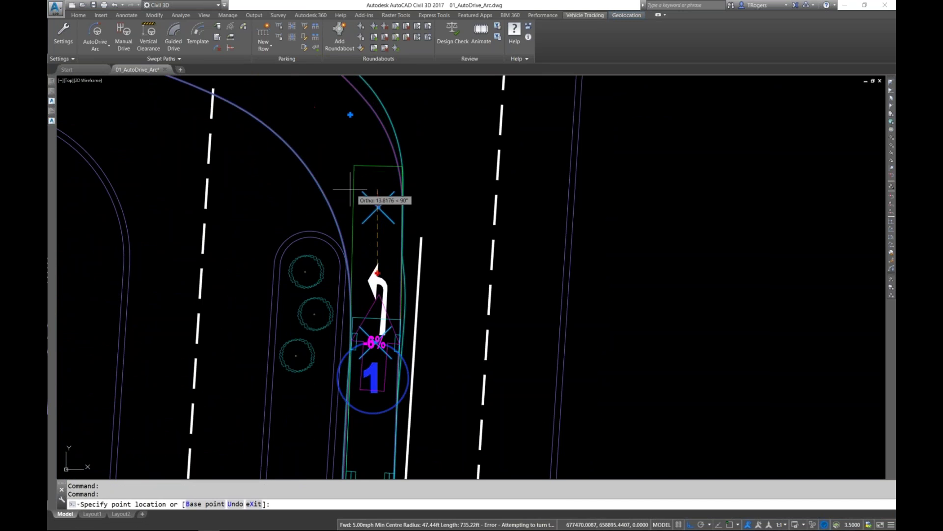
key(Escape)
key(Escape)
scroll(319, 226, down, 5)
mouse_move(401, 312)
middle_down()
mouse_move(438, 207)
mouse_move(427, 148)
middle_up()
scroll(398, 368, up, 5)
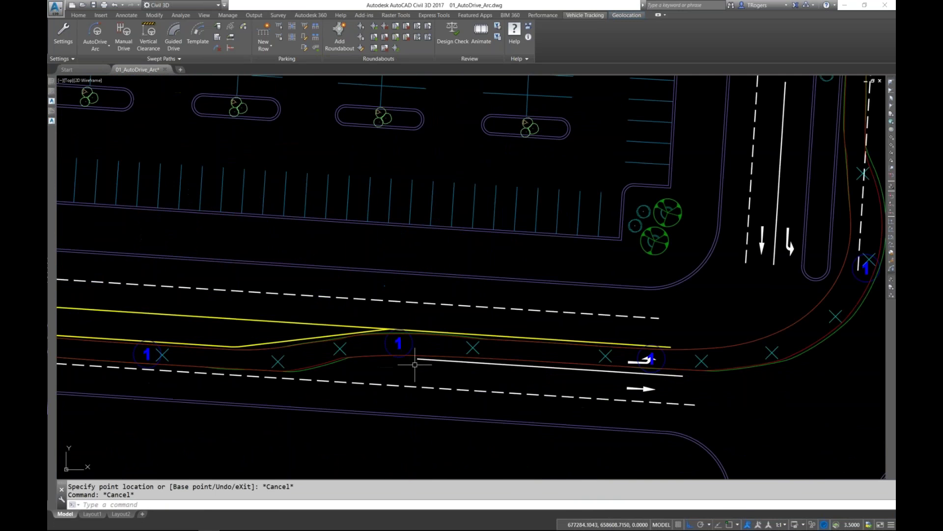
key(Escape)
scroll(391, 274, down, 2)
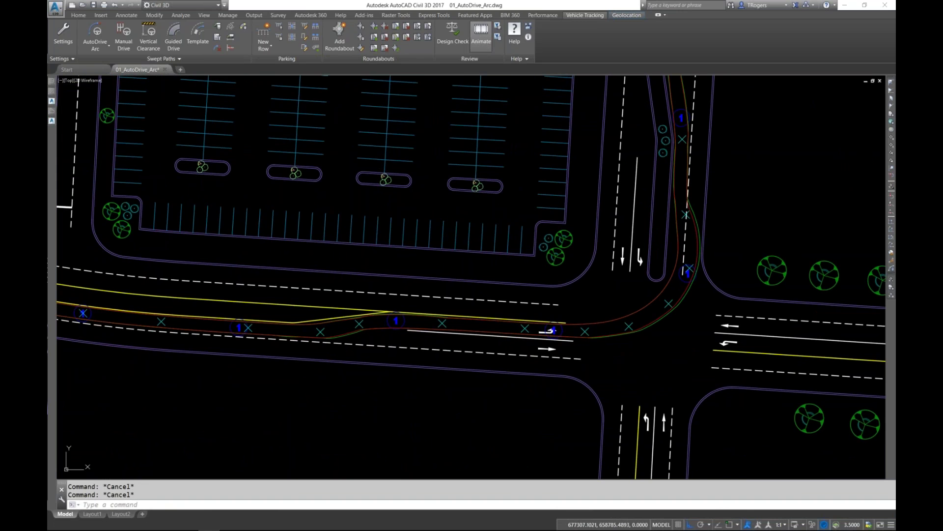
Play the SU-40 3D animation and swing the Camera Control view behind the truck.
click(481, 33)
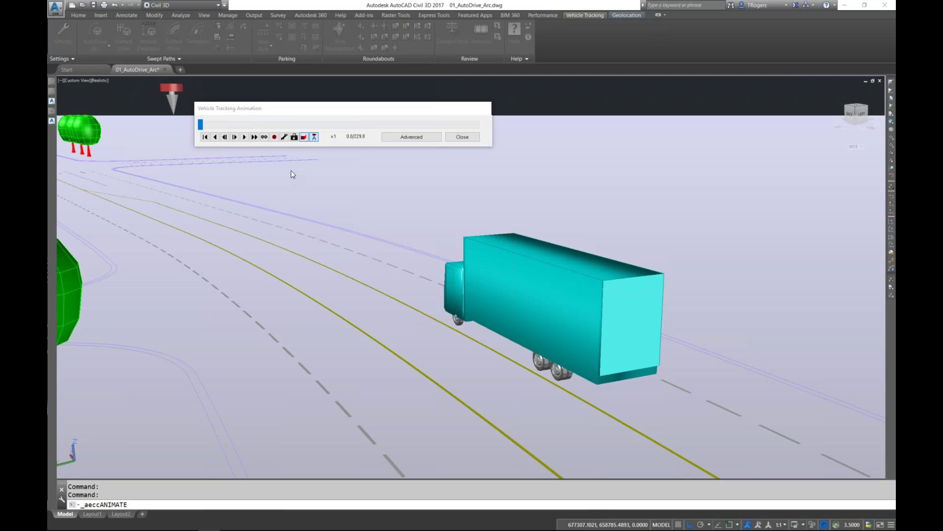
click(244, 137)
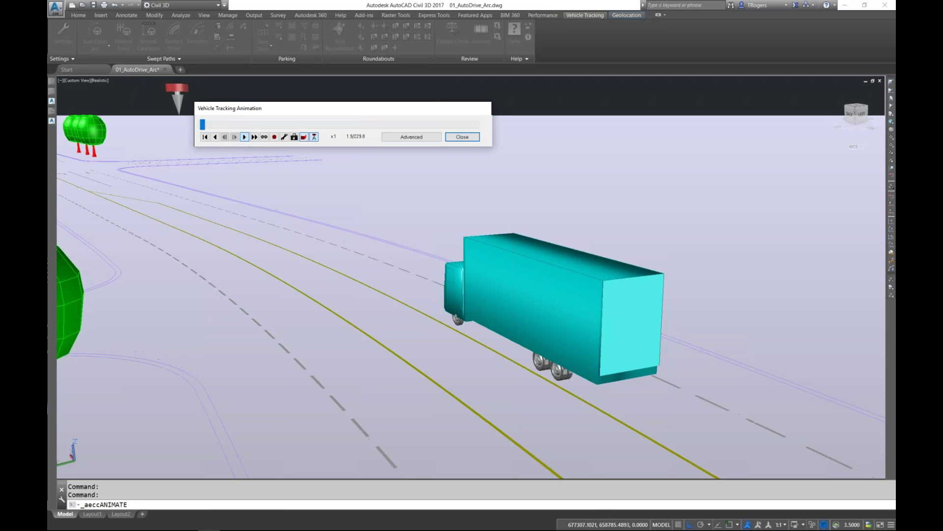
click(293, 137)
drag(291, 166, 796, 93)
mouse_move(739, 139)
mouse_down()
mouse_move(727, 140)
mouse_move(742, 141)
mouse_move(733, 149)
mouse_up()
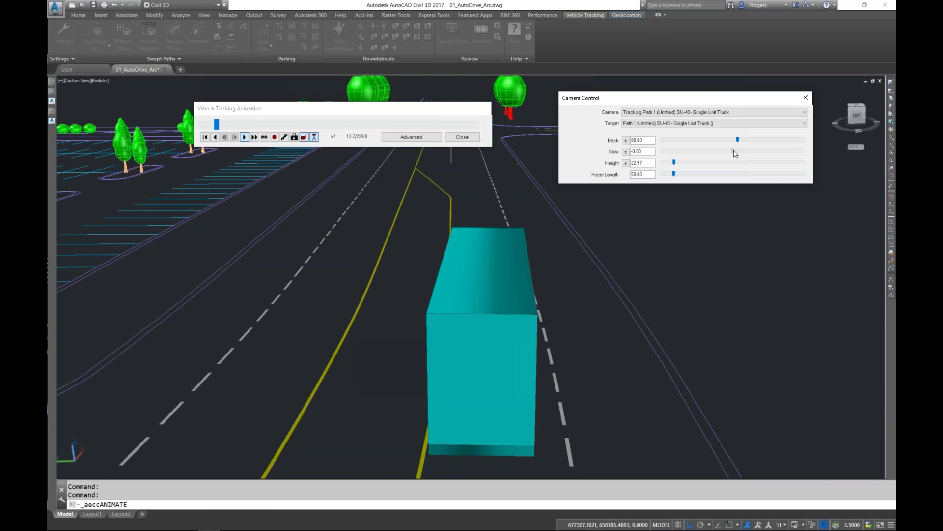
Try the driver's-eye and fixed camera types, then settle on Tracking Path 1.
click(676, 124)
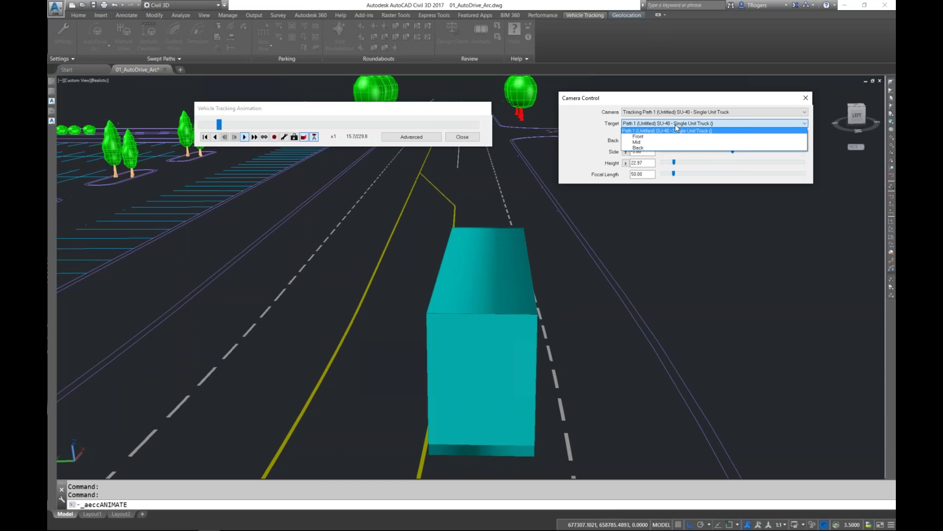
click(676, 125)
click(674, 112)
click(676, 124)
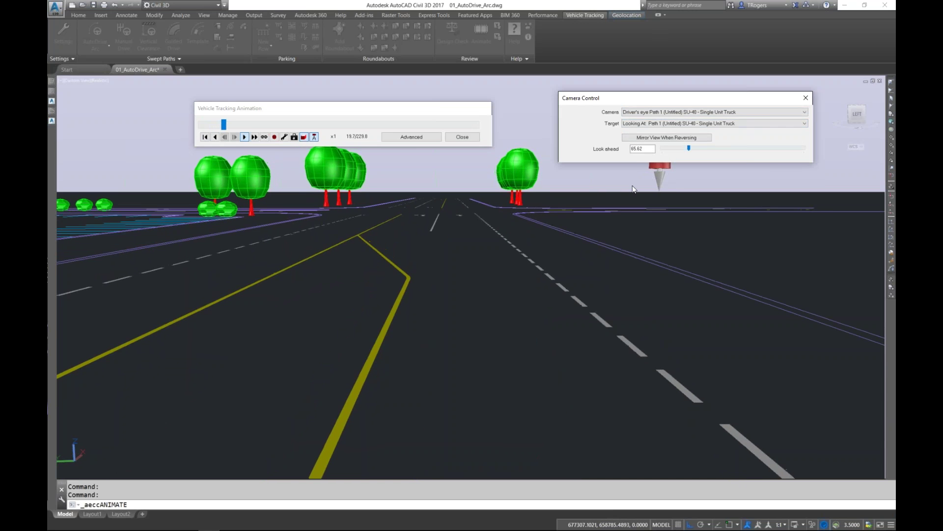
click(654, 113)
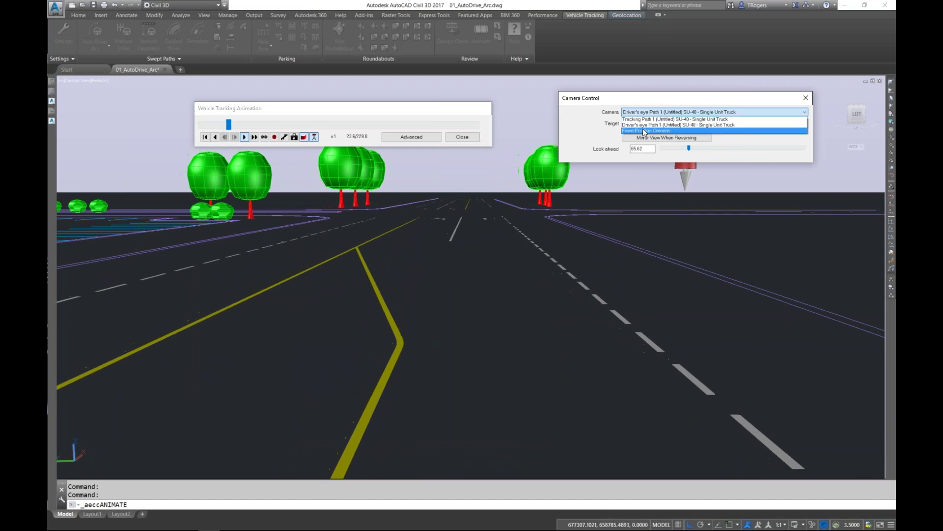
click(645, 130)
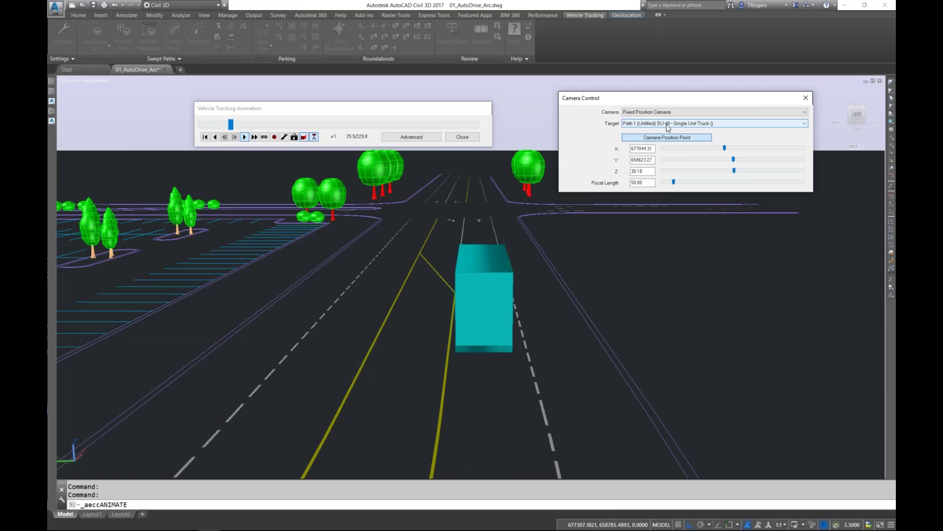
click(646, 112)
click(645, 119)
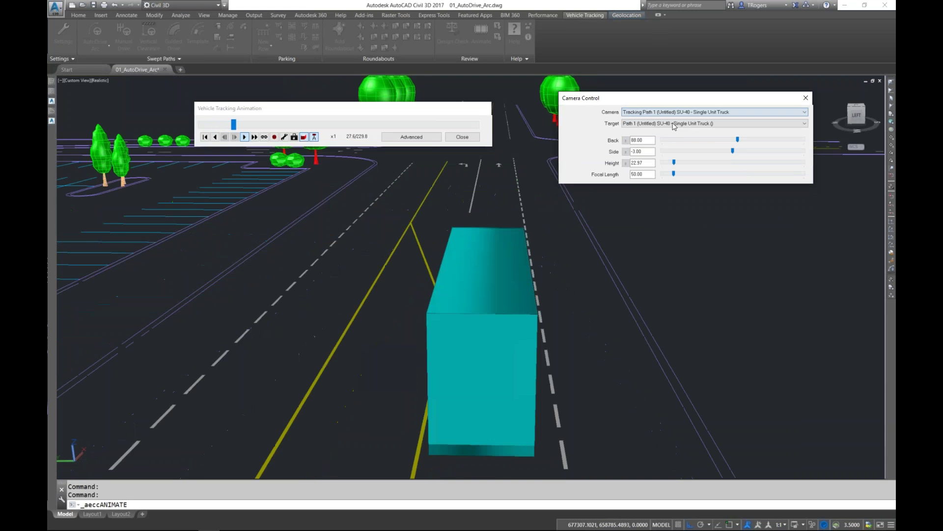
Raise the tracking camera toward Height 174, swing it sideways and lengthen the focal length.
drag(675, 162, 681, 173)
drag(727, 150, 741, 154)
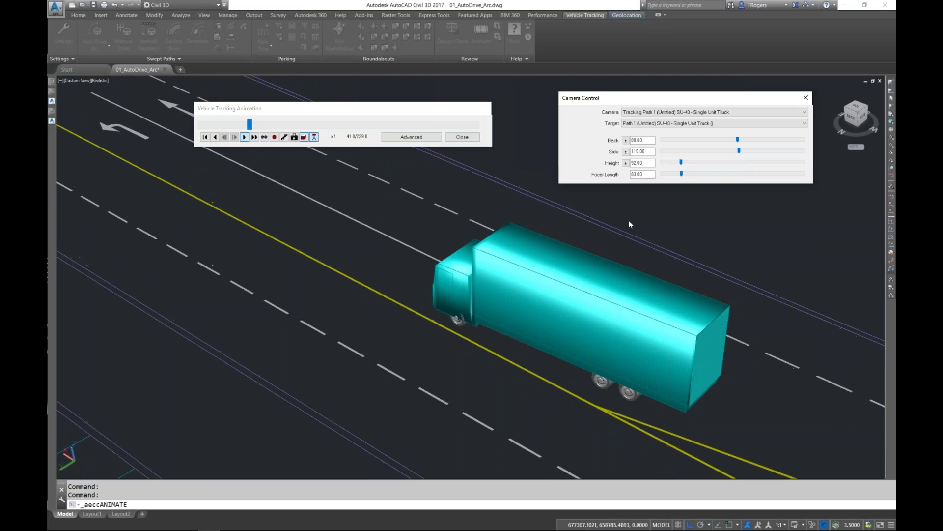
drag(682, 174, 685, 172)
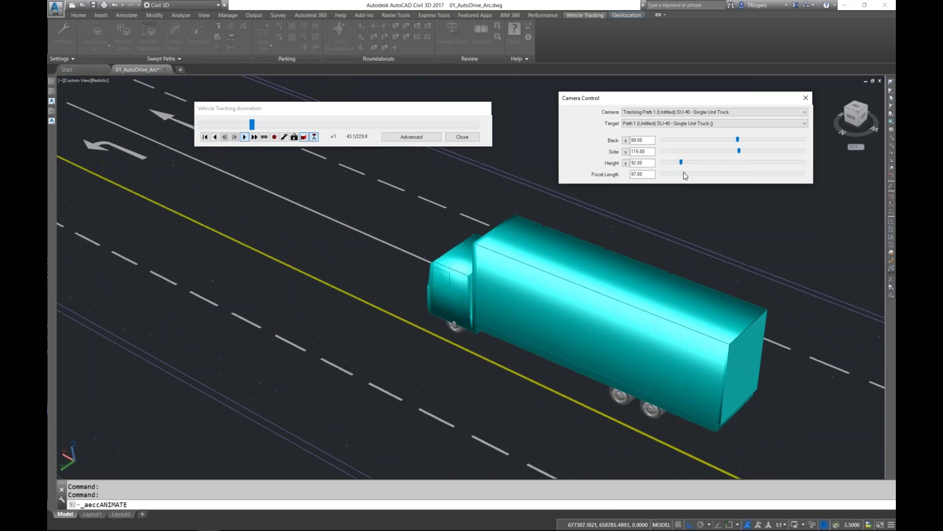
drag(738, 151, 728, 151)
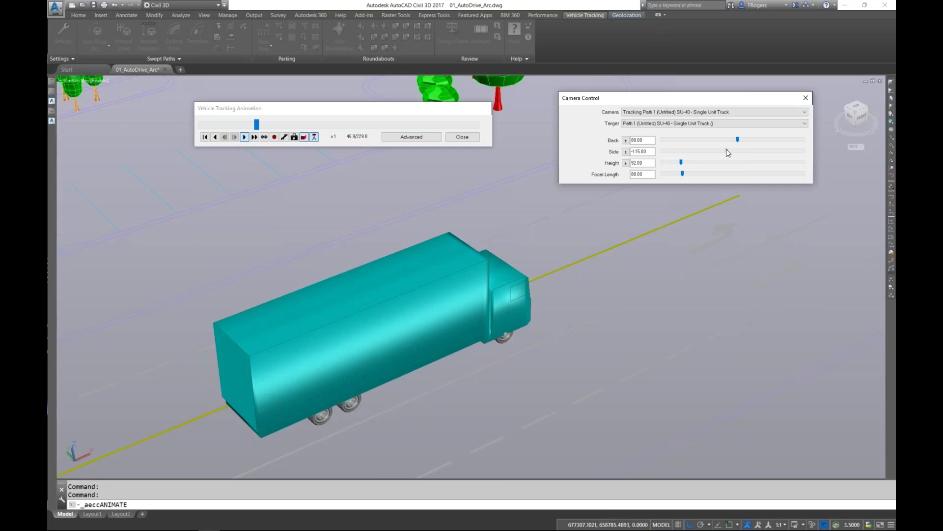
drag(670, 101, 707, 39)
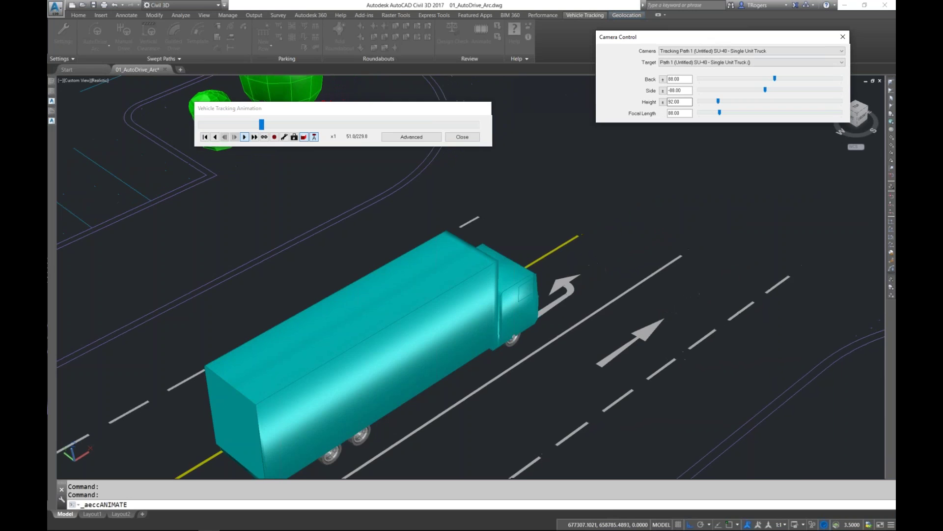
click(722, 102)
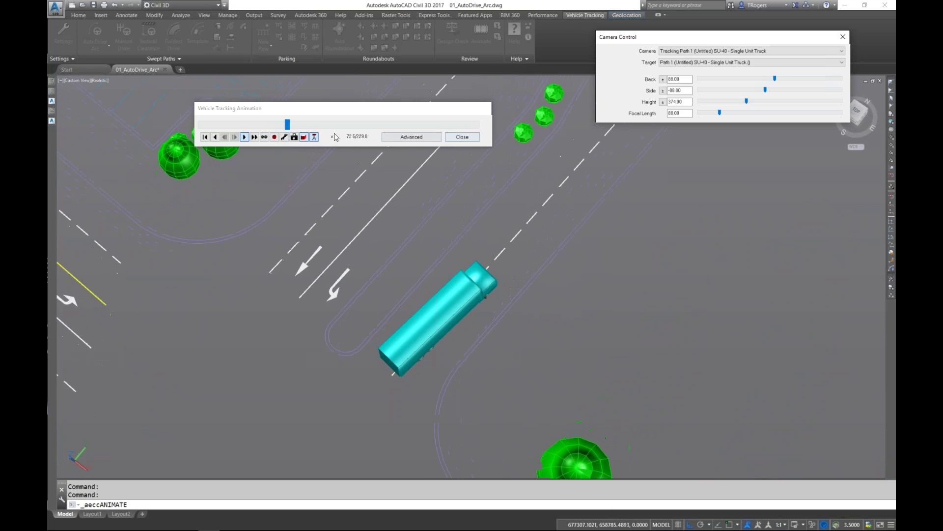
Skip the overhead animation ahead to the parking lot, then close it without saving the viewpoint.
click(291, 129)
drag(291, 129, 347, 134)
click(462, 138)
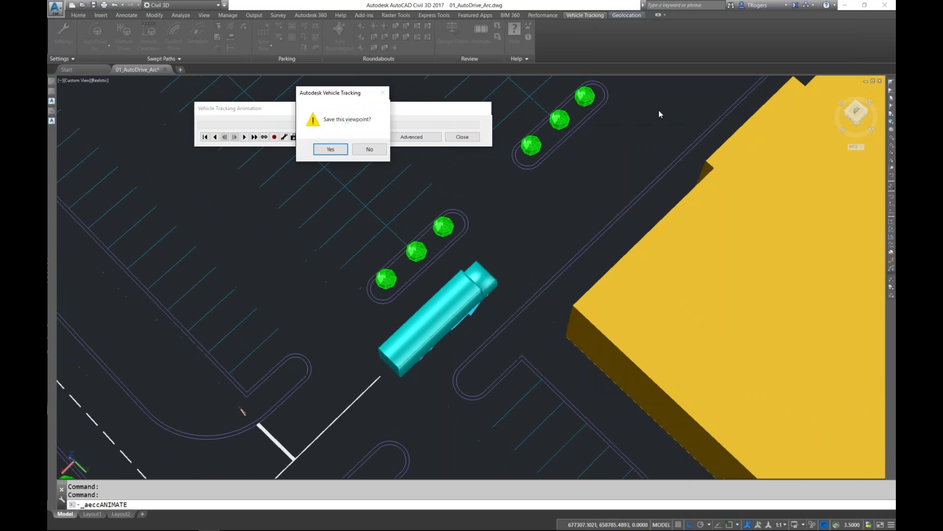
click(368, 149)
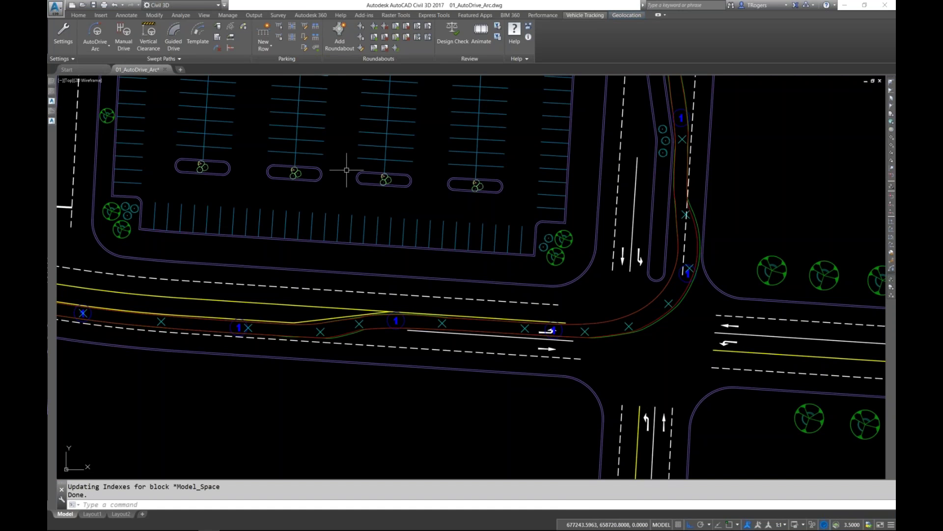
Run the Report Wizard for Report 0001 Body and Chassis Envelopes through to Finish.
click(217, 38)
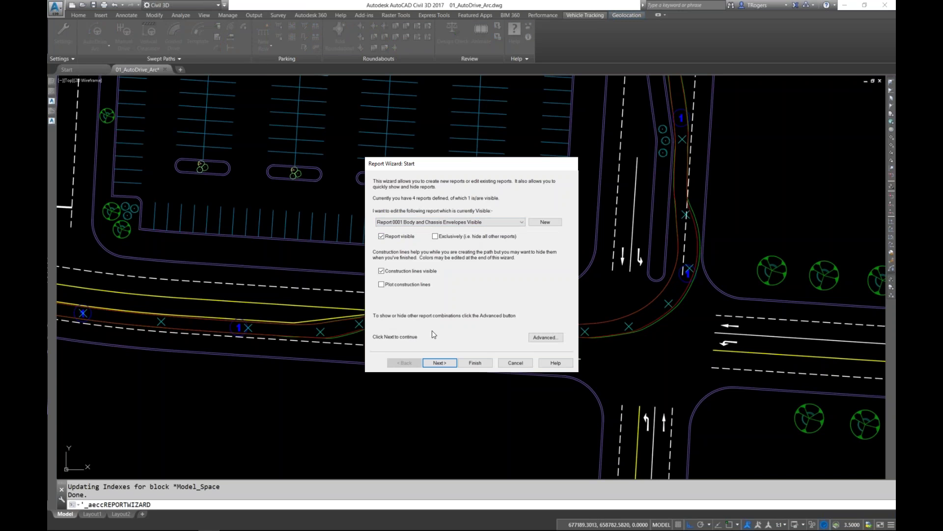
click(536, 338)
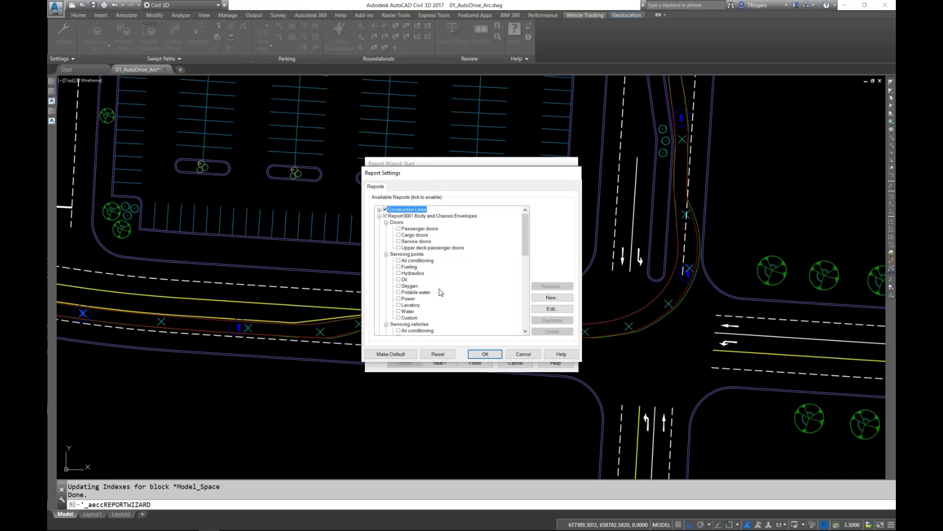
click(523, 355)
click(448, 363)
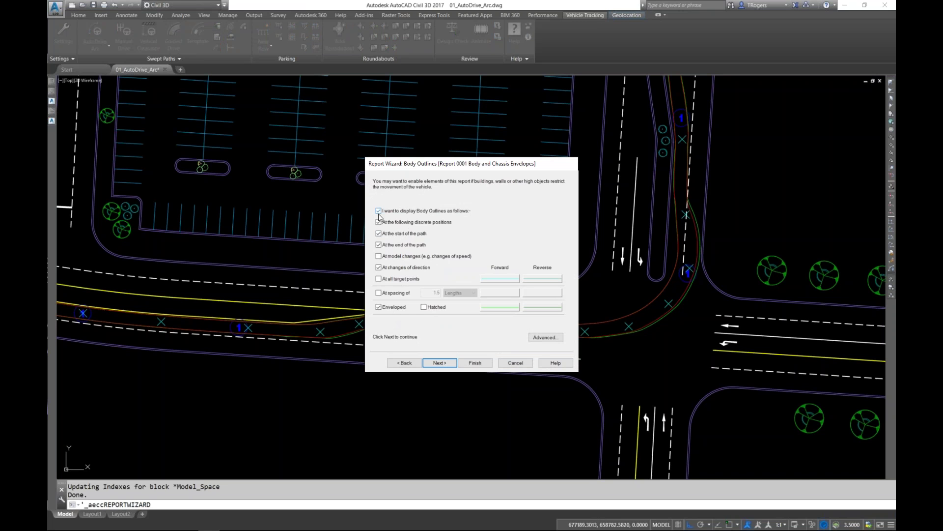
click(439, 363)
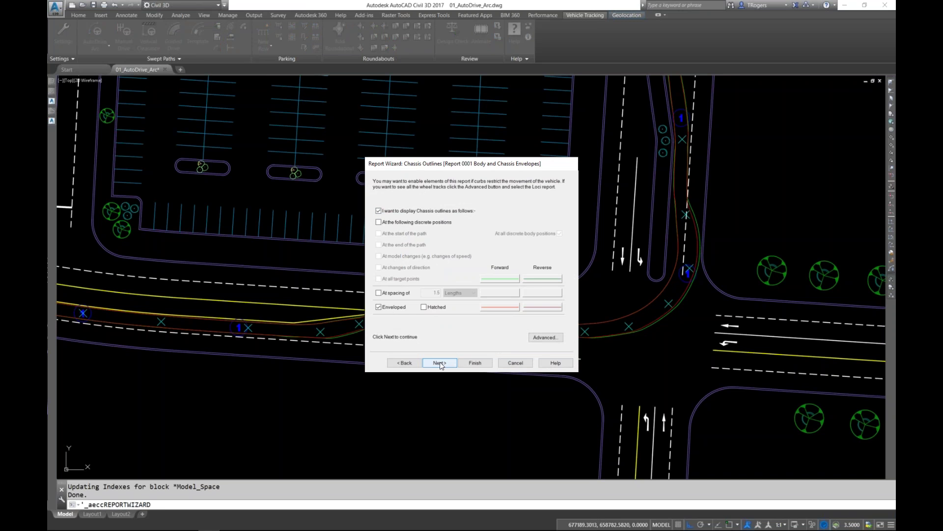
click(439, 363)
click(441, 363)
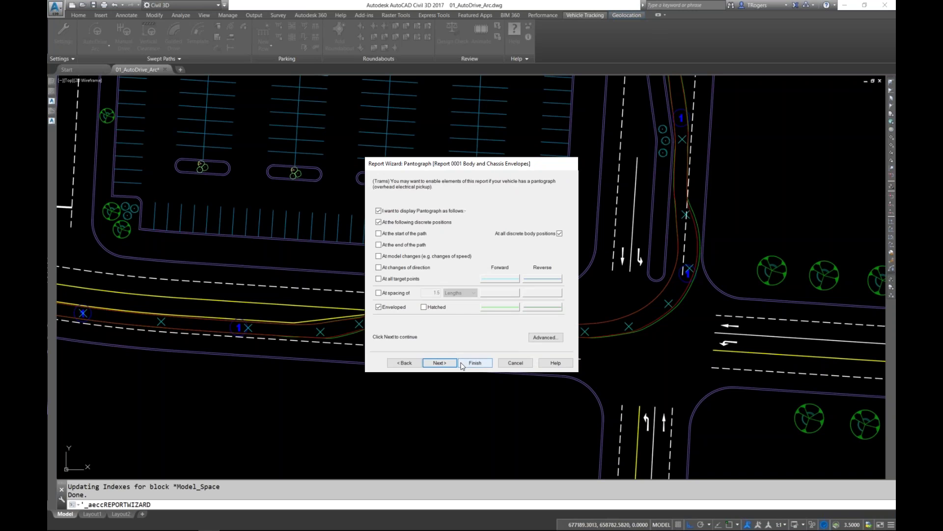
click(475, 363)
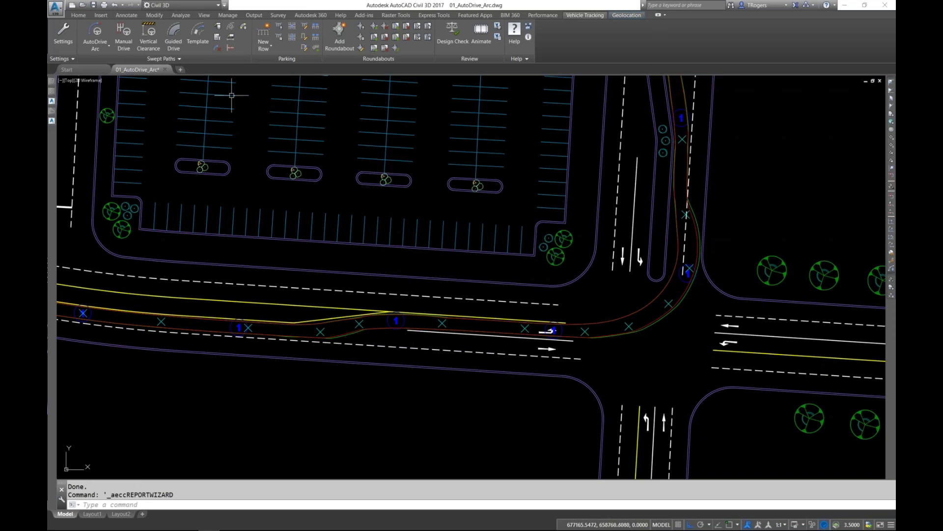
Insert the SU-40 profile and specification block below the road, then zoom to check it.
click(231, 37)
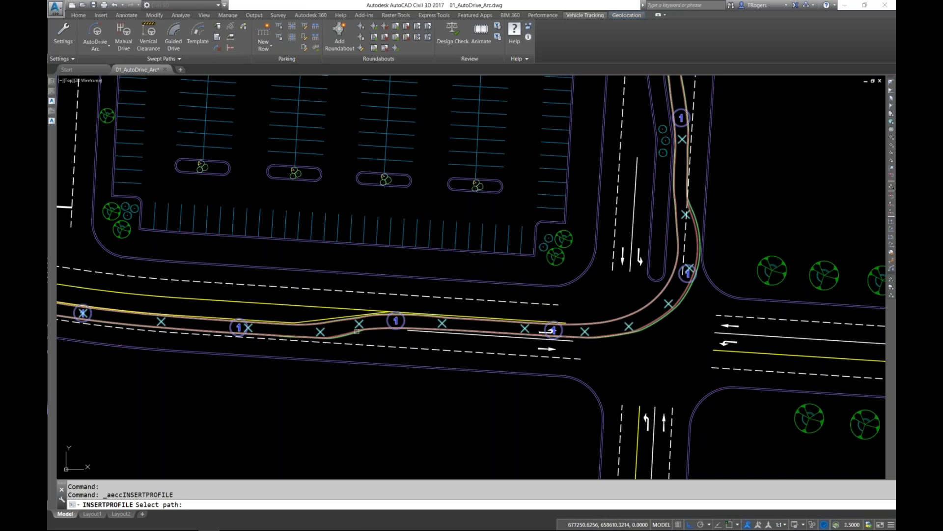
click(356, 331)
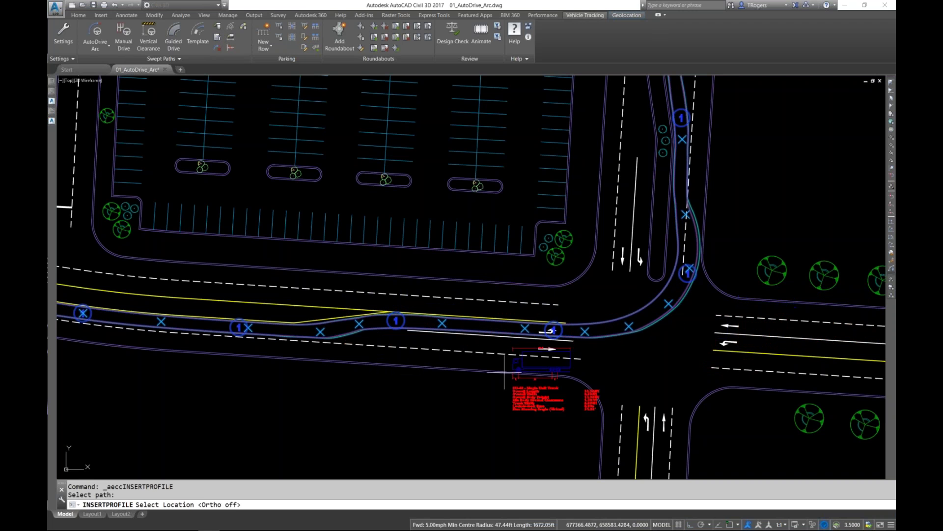
click(376, 394)
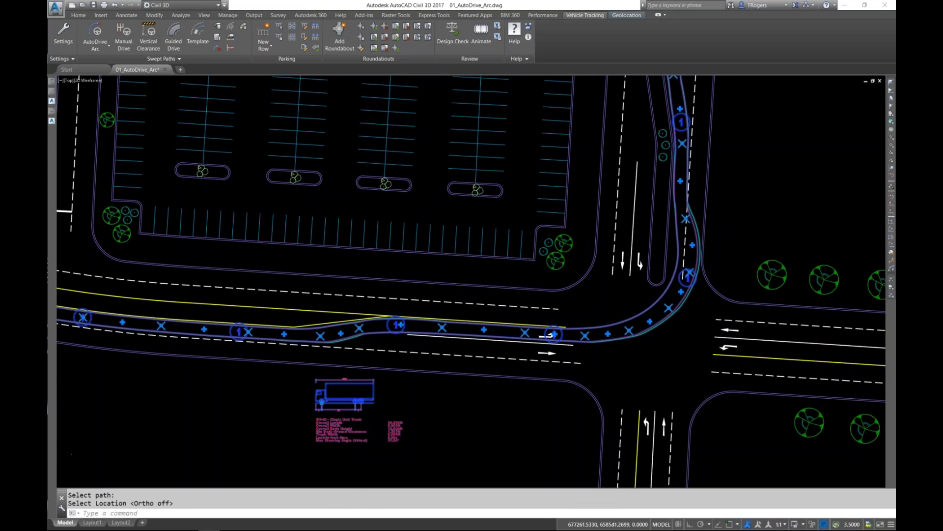
scroll(373, 436, up, 4)
scroll(374, 361, up, 3)
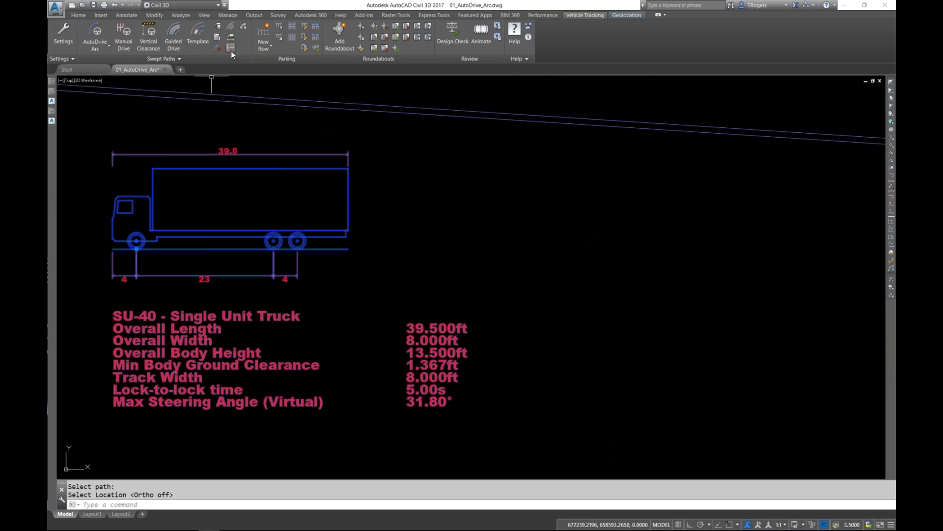
scroll(309, 147, down, 6)
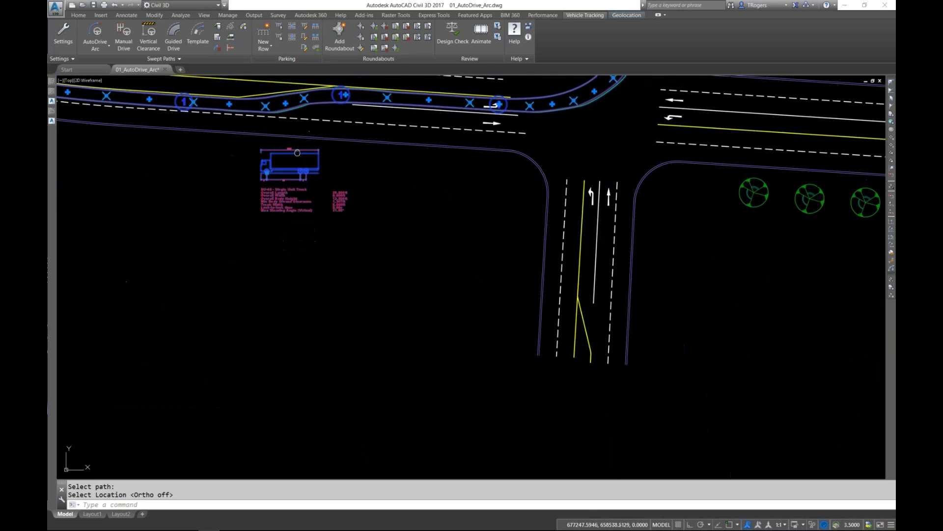
middle_drag(98, 241, 128, 292)
scroll(278, 286, down, 3)
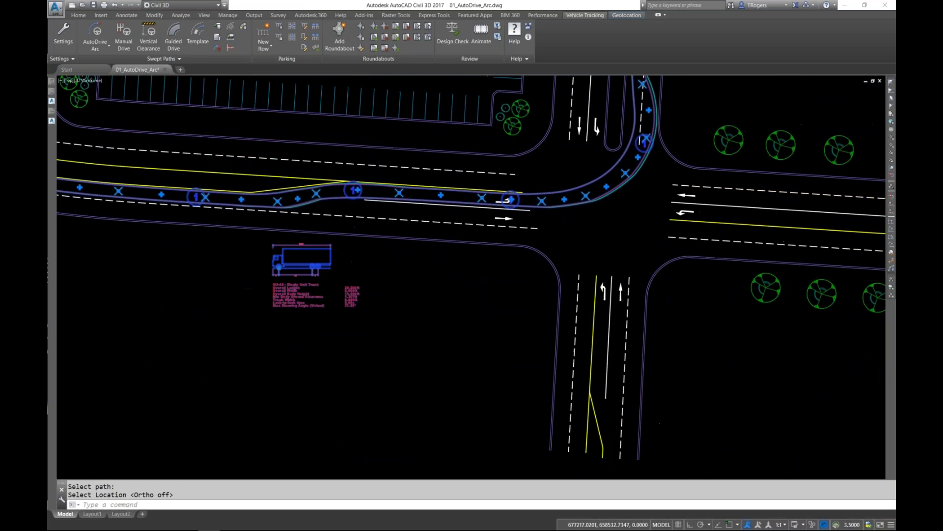
key(Return)
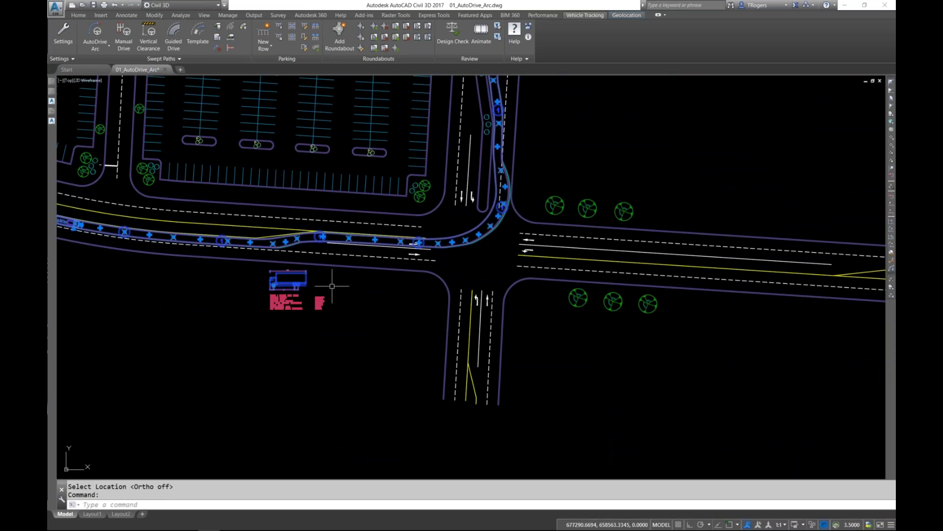
Delete the swept path, undo the deletion, then bring up the Select File dialog.
key(Delete)
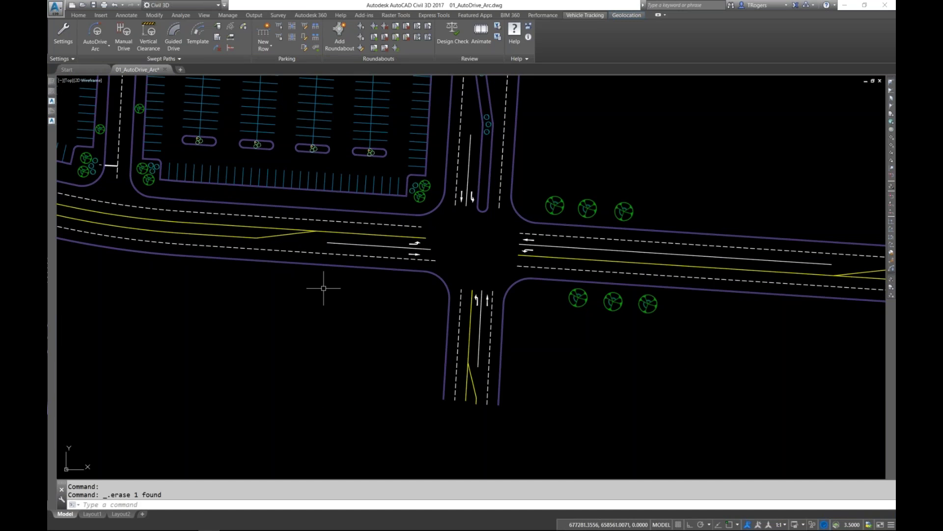
key(Return)
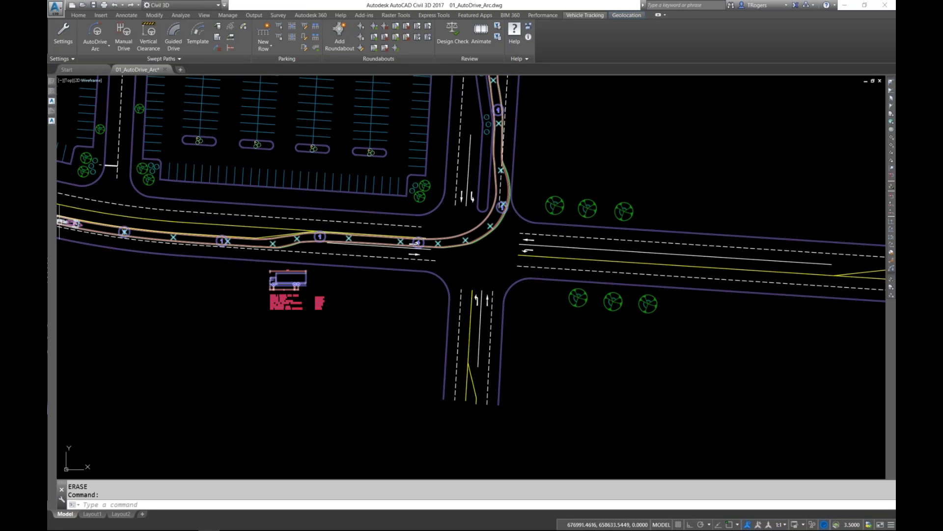
click(64, 222)
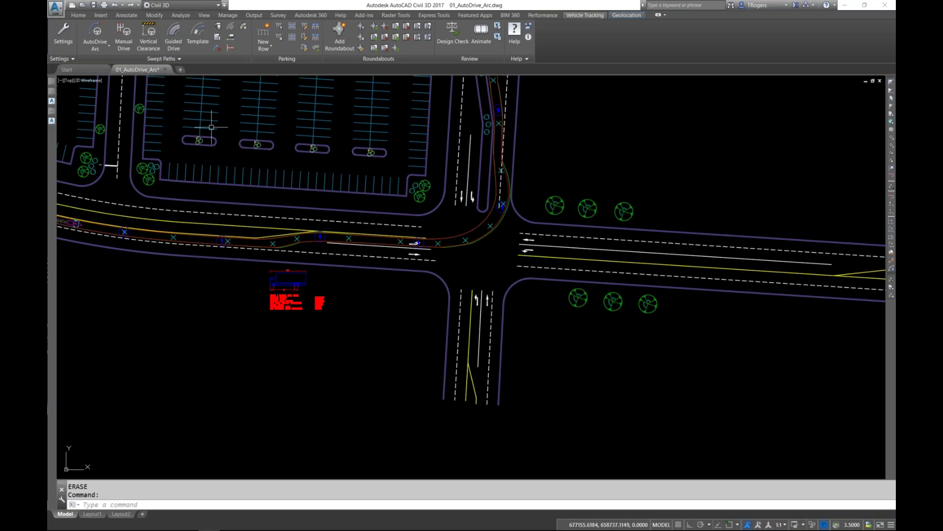
click(83, 6)
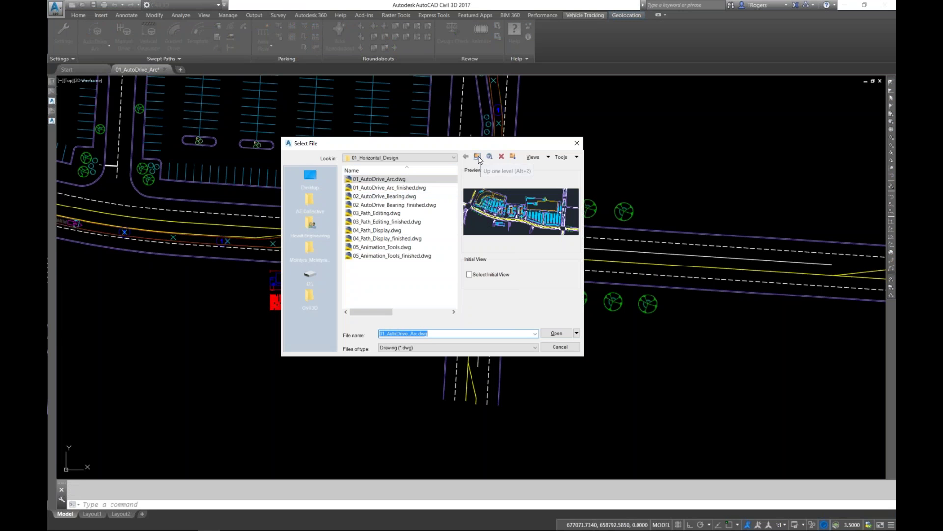
Browse to the AVT Dataset folder and open Drawing_02.dwg, accepting the earlier-version warning.
click(477, 156)
double_click(374, 212)
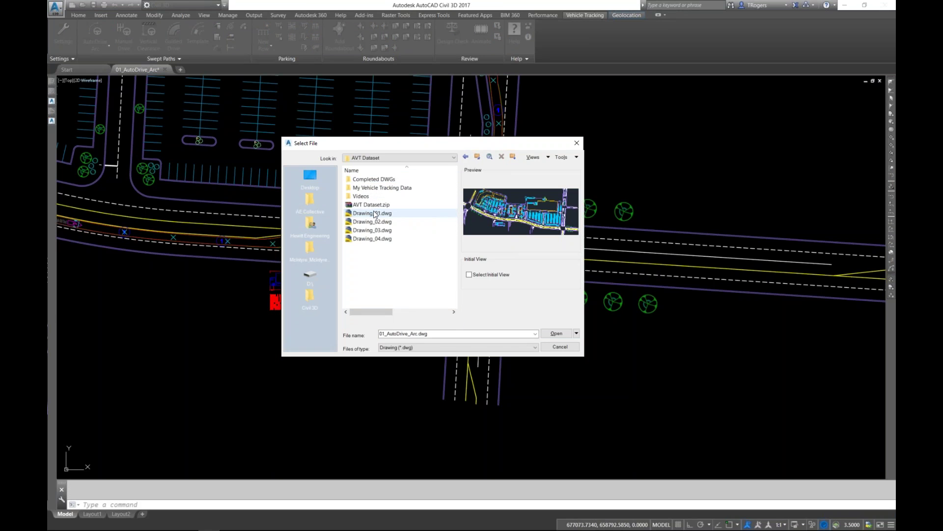
double_click(376, 187)
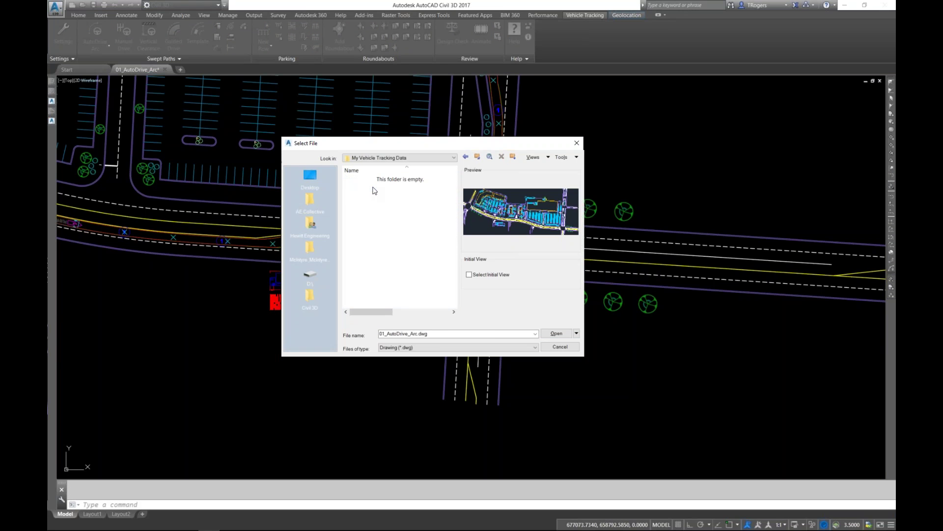
click(478, 157)
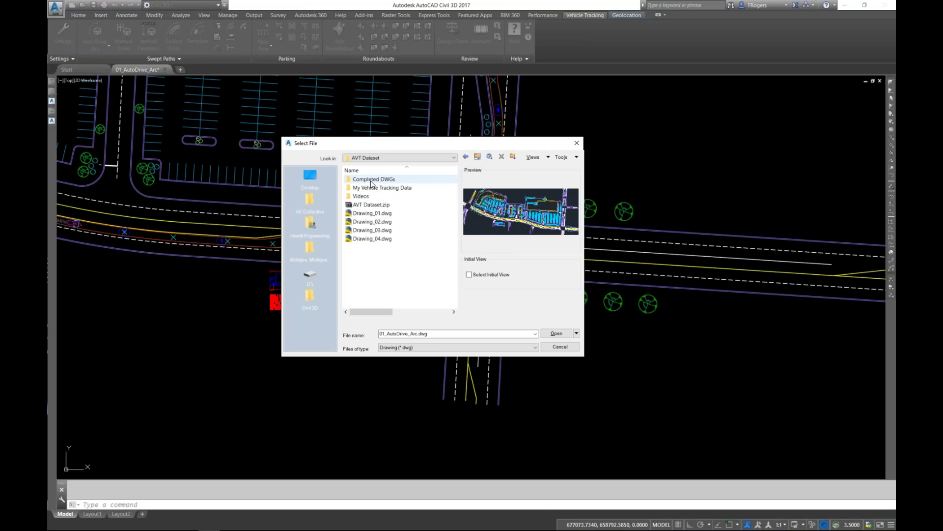
double_click(378, 179)
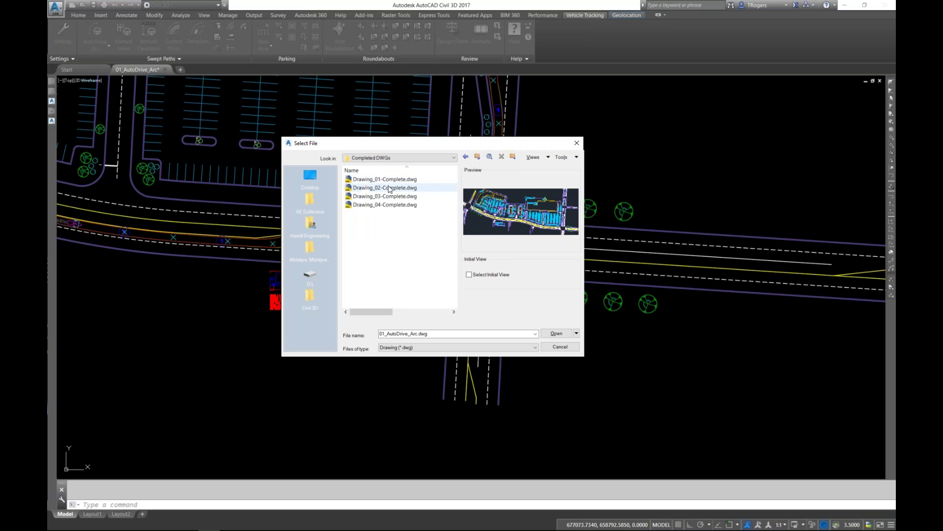
click(477, 157)
click(369, 212)
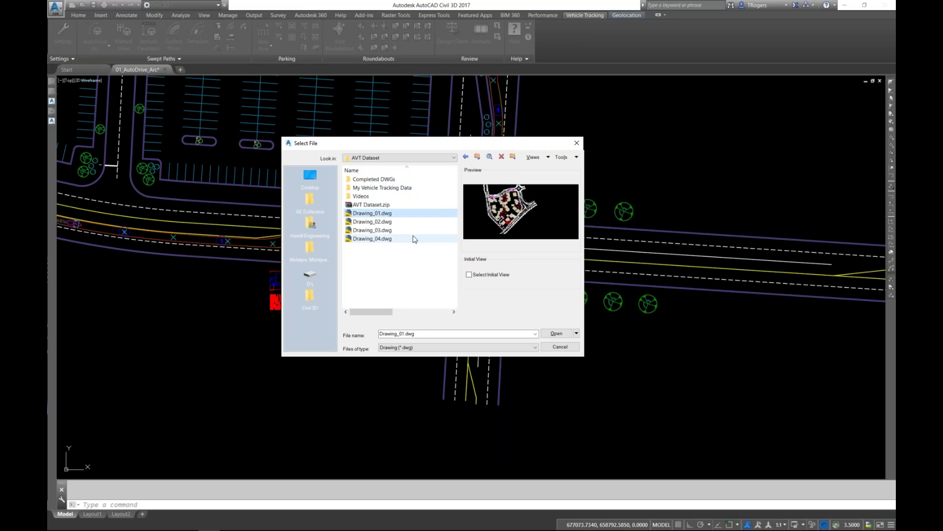
click(378, 222)
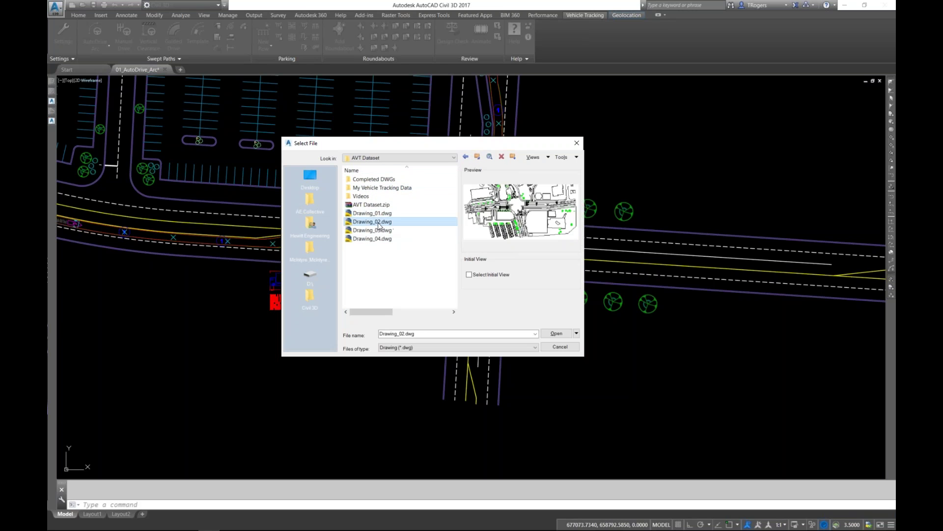
click(556, 334)
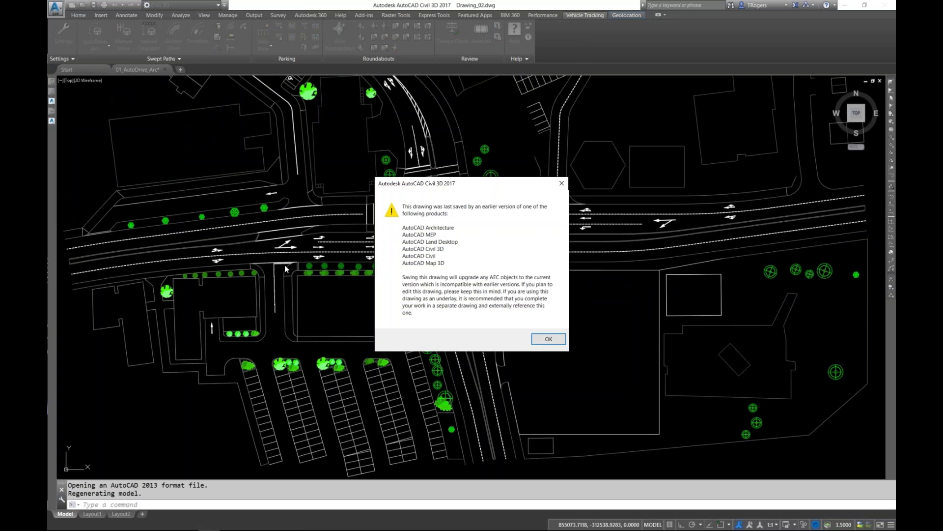
click(548, 339)
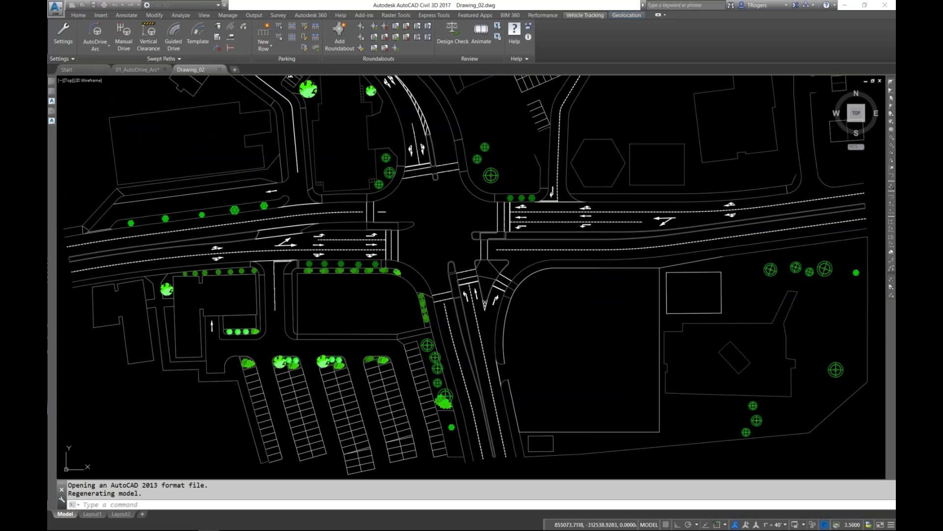
Start AutoDrive Arc, choosing the SU-30 Single Unit Truck as default vehicle and accepting drawing settings.
click(96, 35)
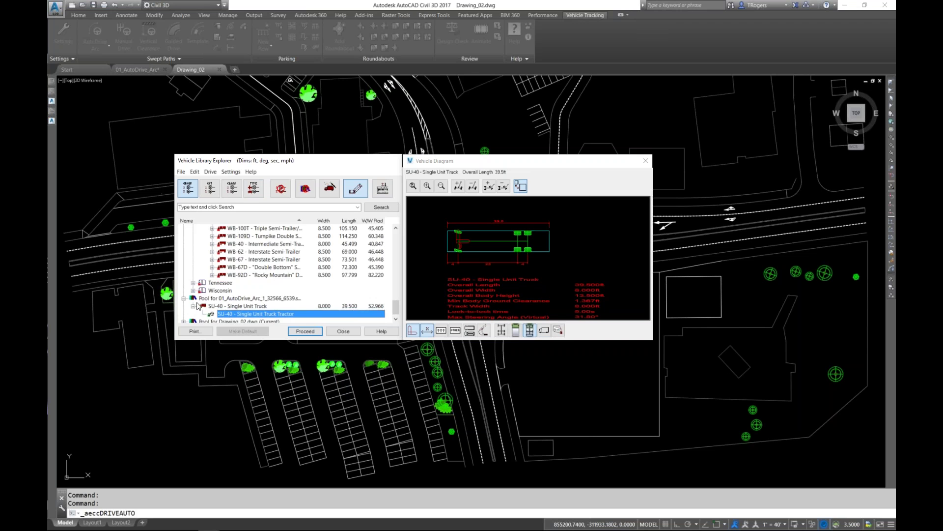
scroll(198, 308, up, 2)
click(212, 251)
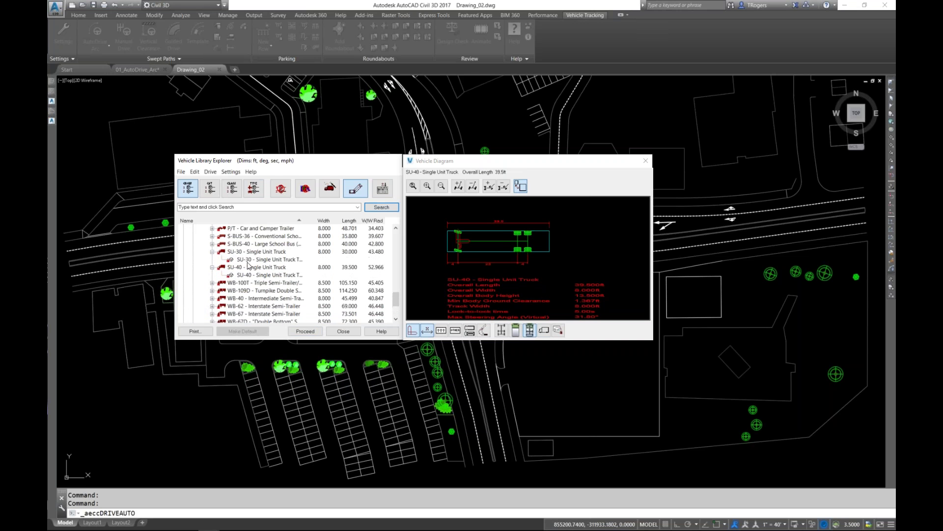
click(249, 260)
click(310, 335)
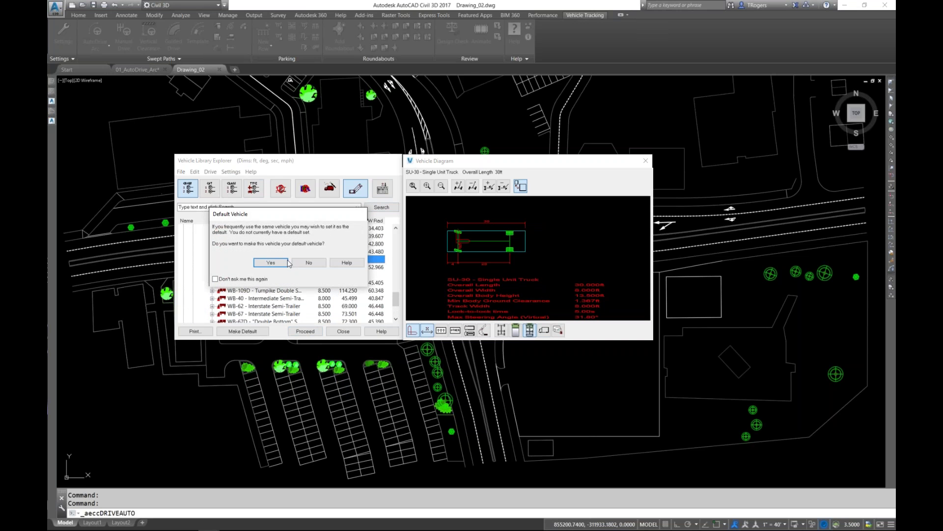
click(298, 263)
click(543, 358)
scroll(340, 293, up, 4)
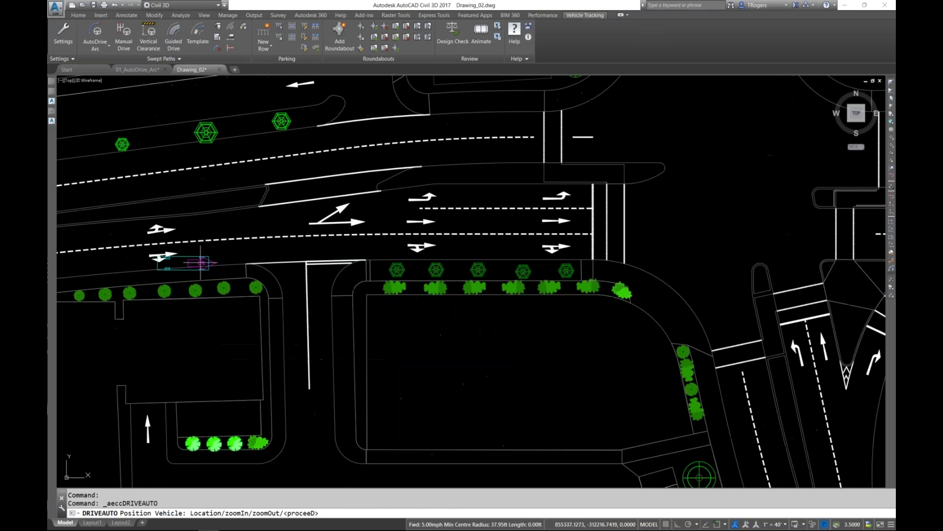
Place the SU-30 at the lane's west end and drive it east toward the intersection.
click(167, 254)
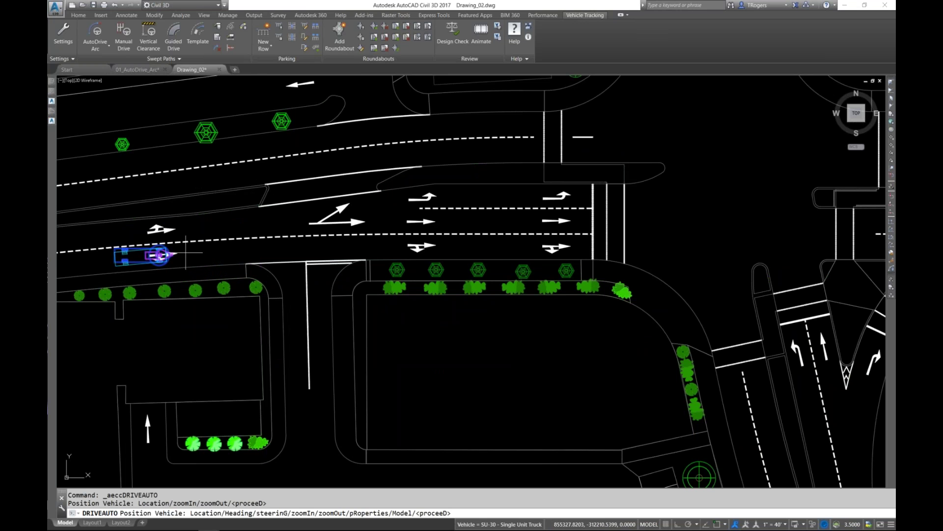
click(456, 270)
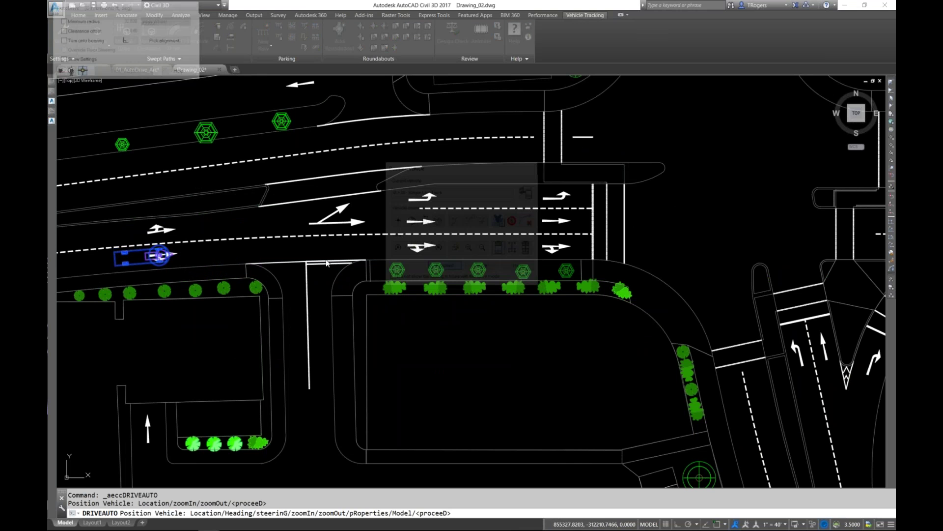
click(300, 249)
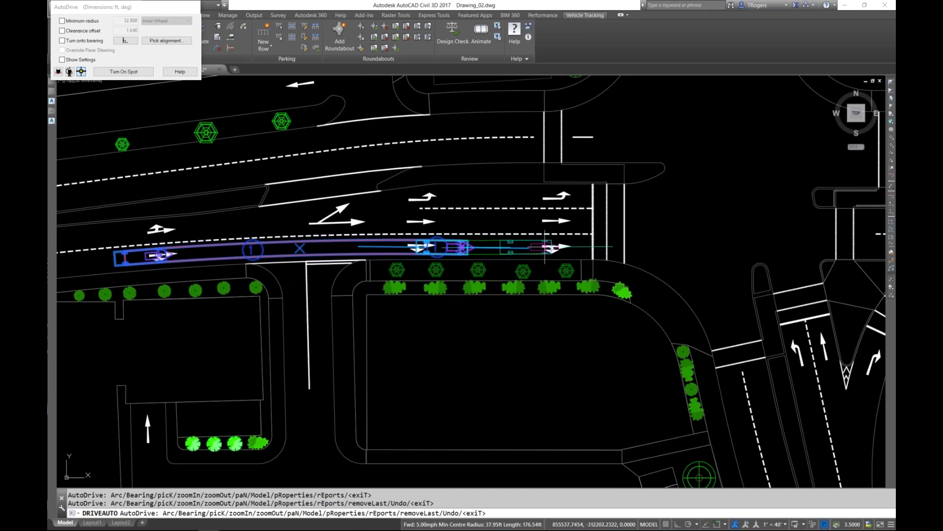
click(543, 248)
middle_drag(587, 246, 247, 183)
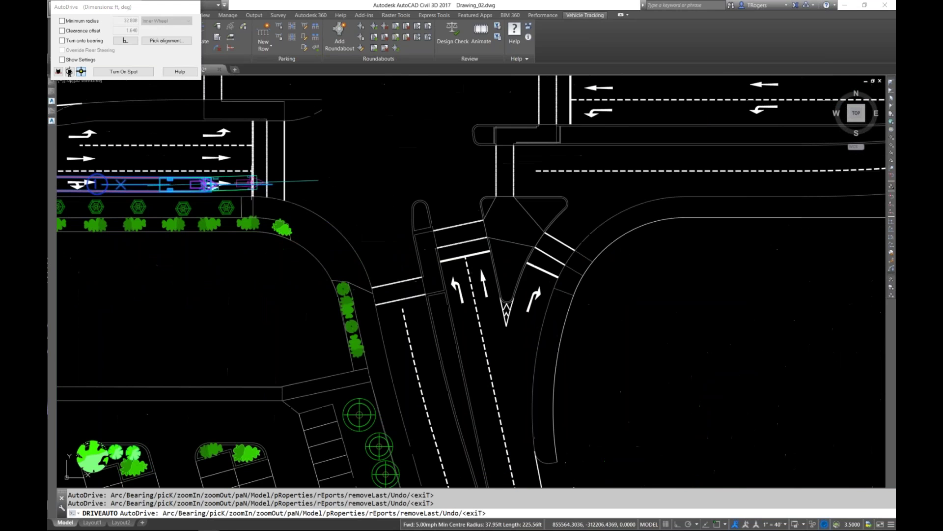
Turn right using a picked datum, finish the swept path, then delete it.
click(167, 41)
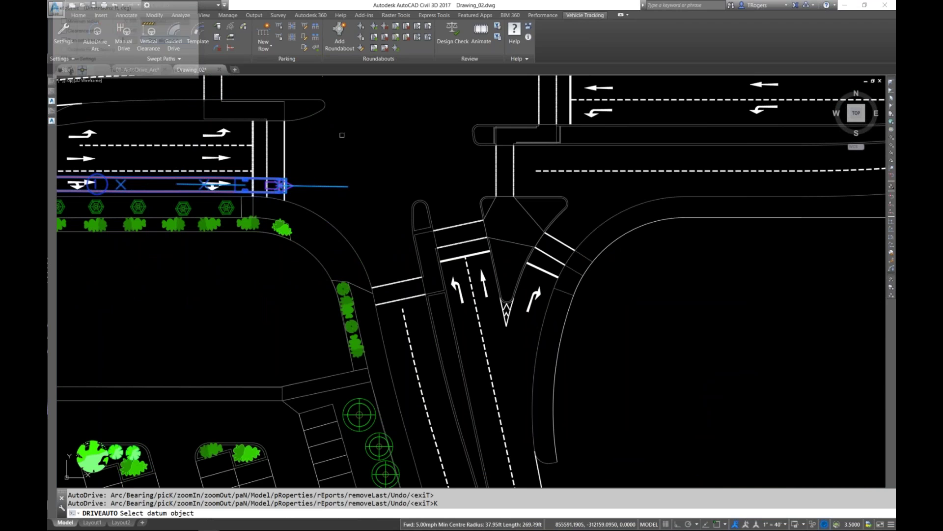
click(417, 266)
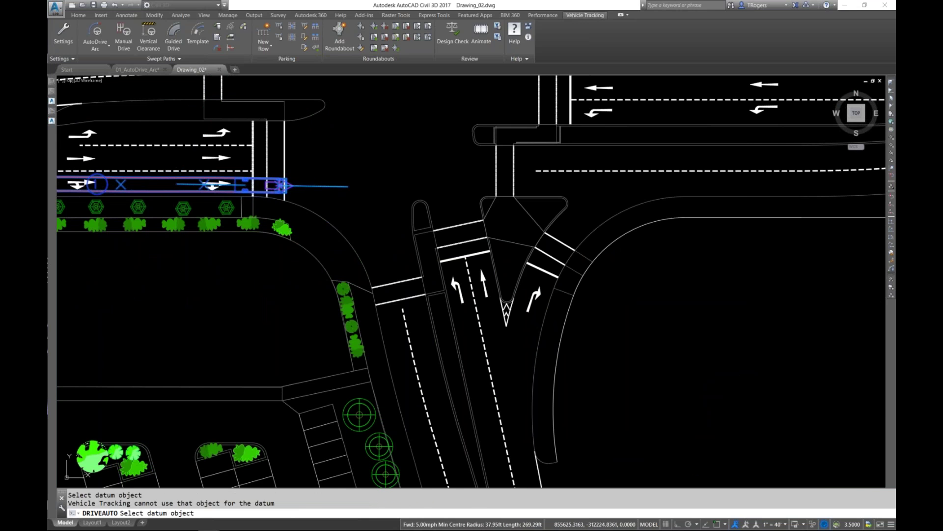
click(272, 186)
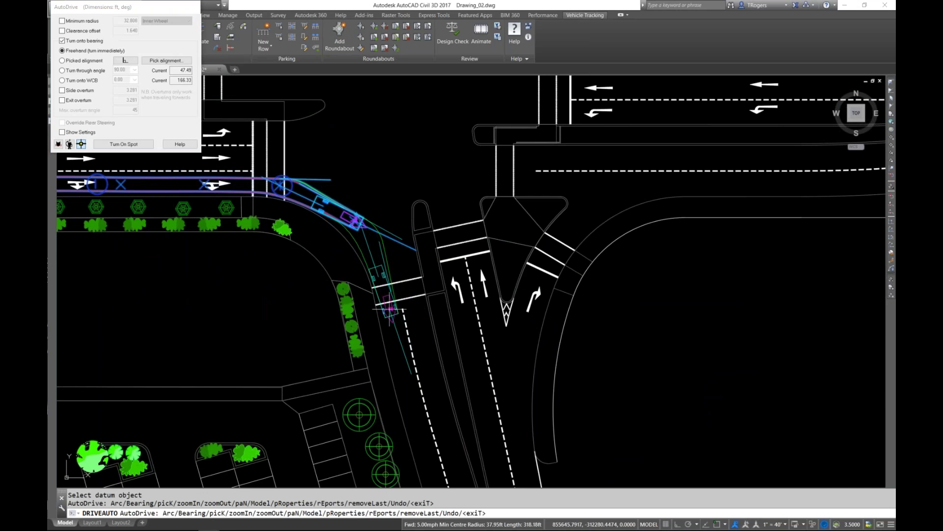
scroll(388, 309, down, 5)
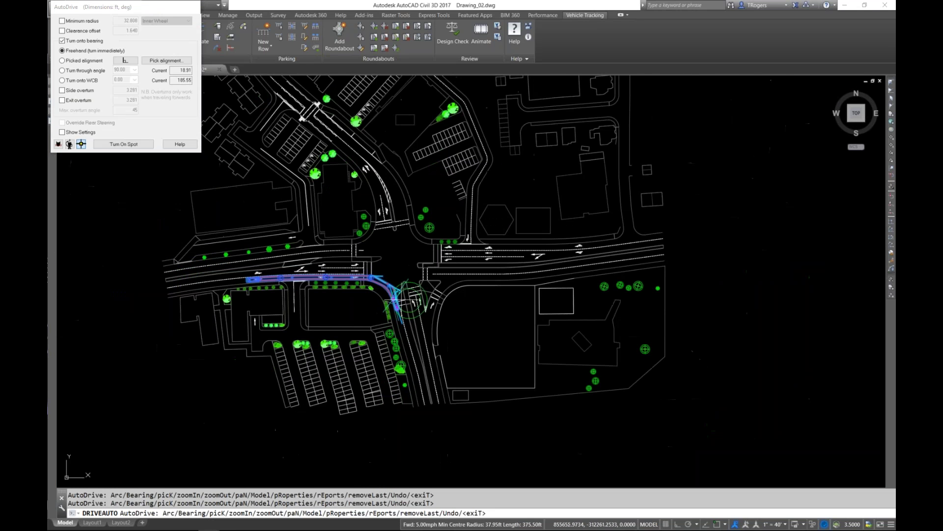
scroll(328, 345, down, 3)
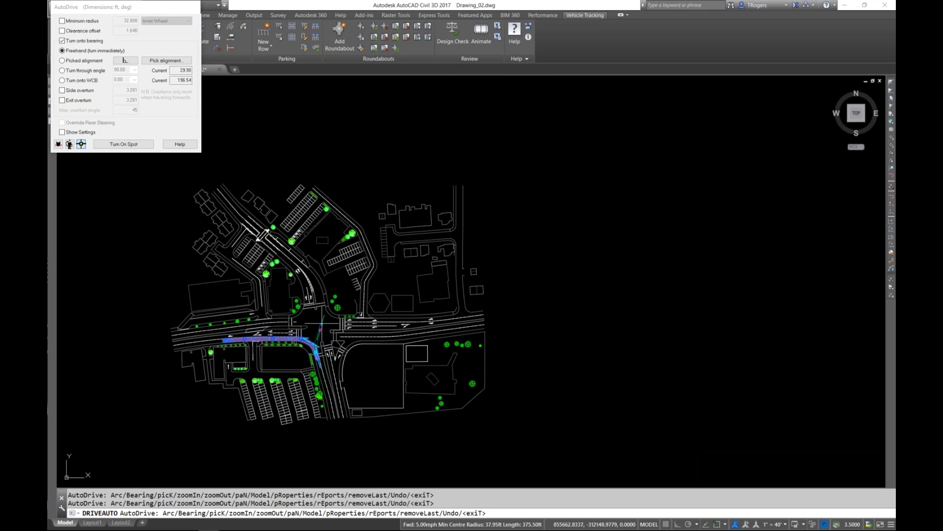
scroll(305, 349, up, 5)
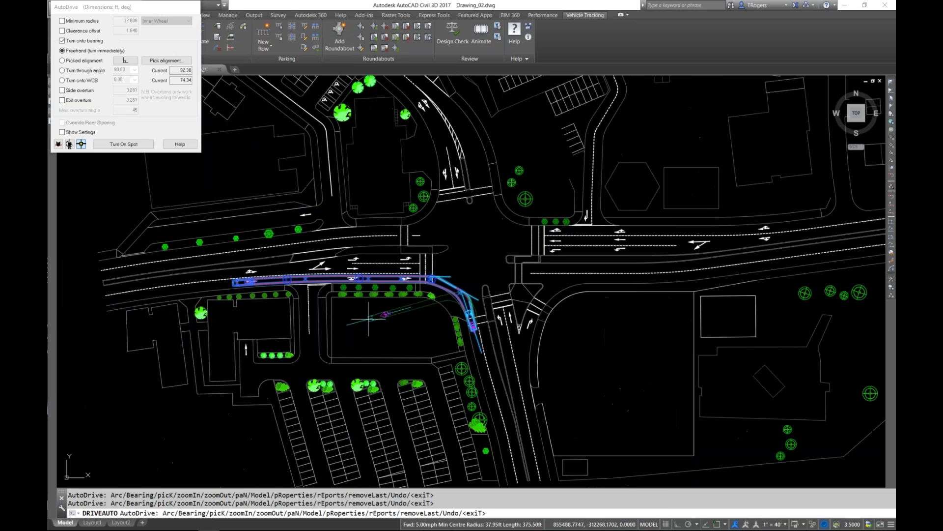
key(Escape)
key(Escape)
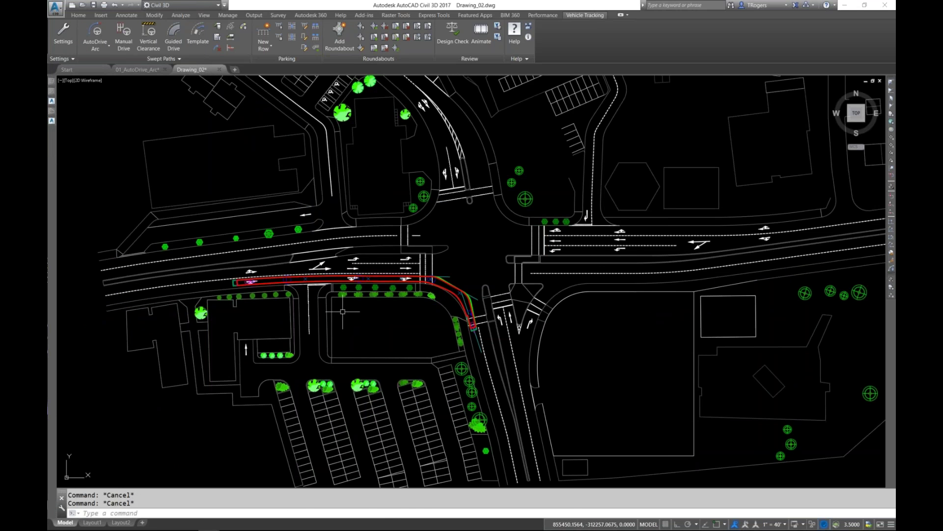
click(366, 281)
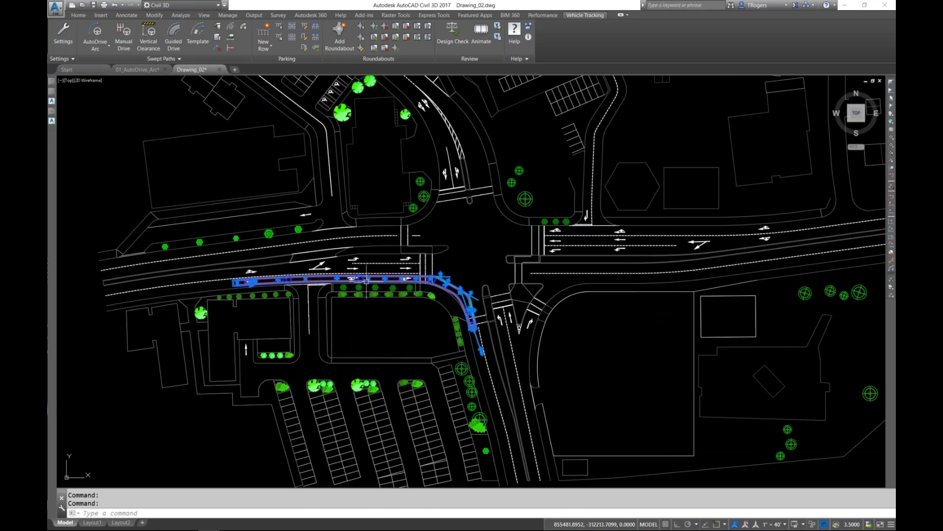
key(Delete)
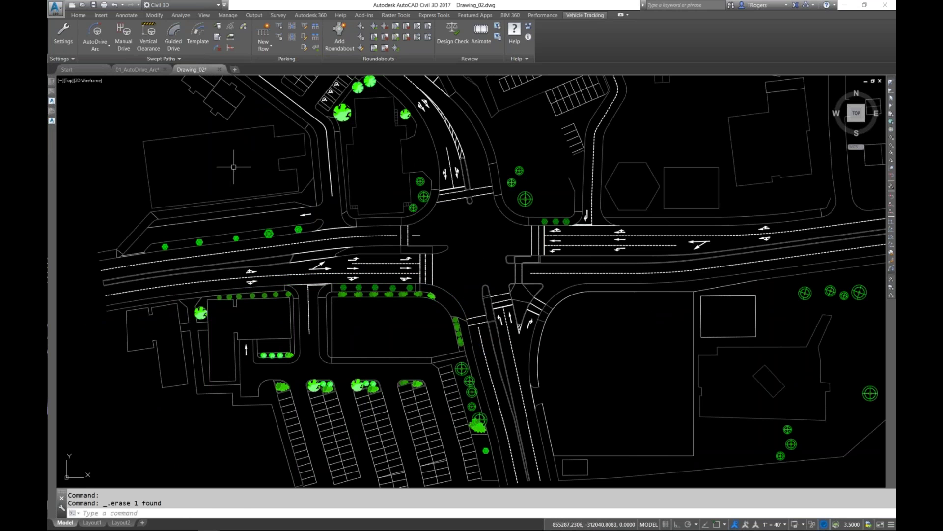
Start an SU-30 AutoDrive at the lane's west end, driving east and turning onto a picked road line.
click(96, 34)
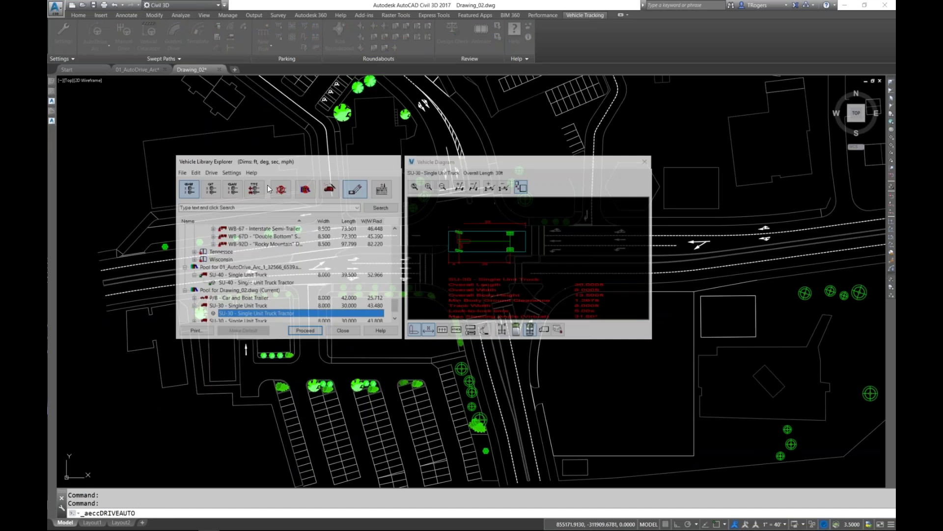
click(304, 331)
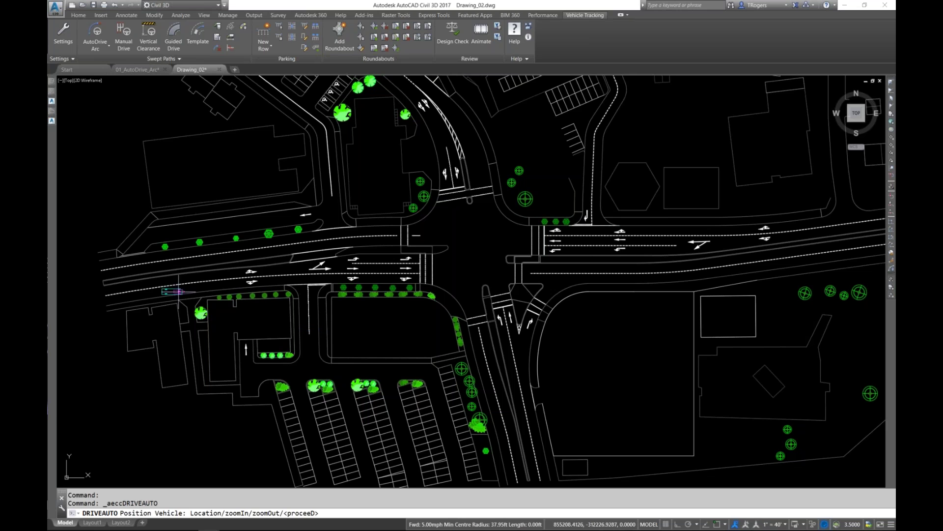
click(132, 296)
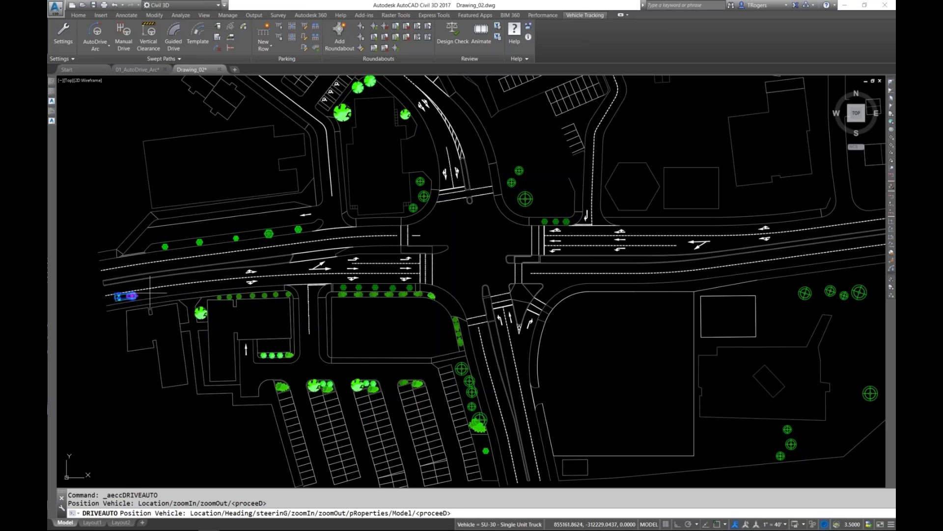
right_click(151, 293)
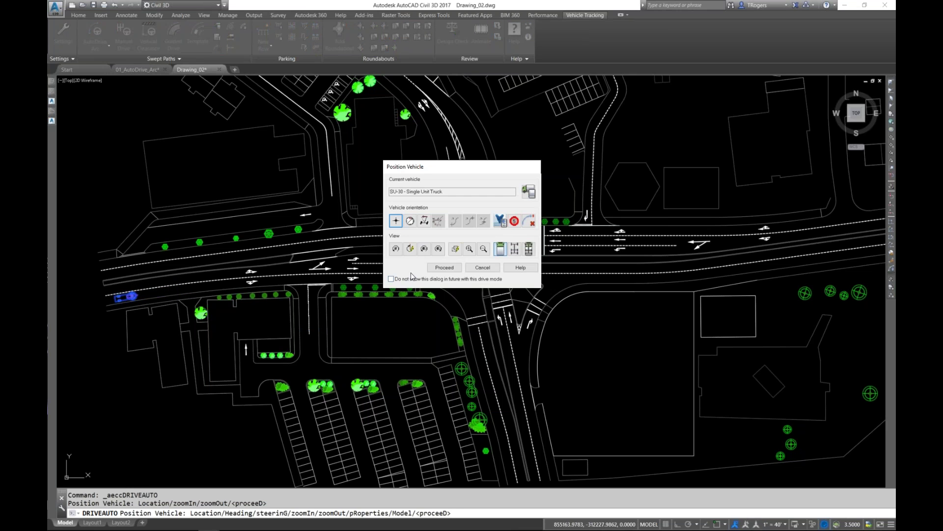
click(440, 267)
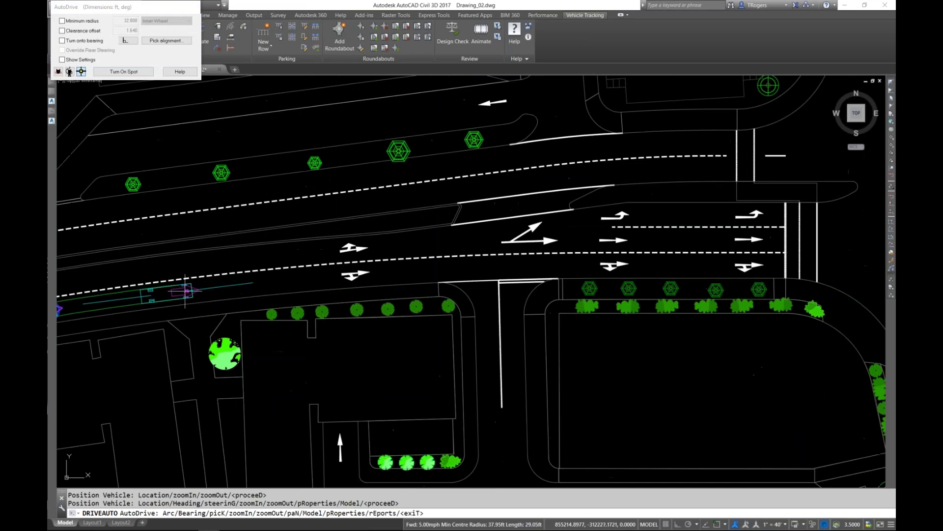
click(330, 275)
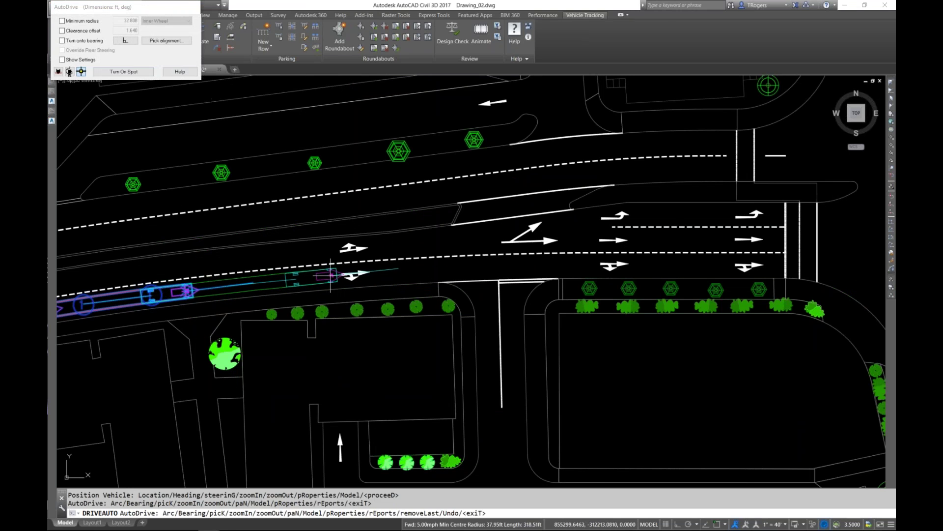
click(330, 275)
click(403, 269)
text(K)
key(Return)
click(498, 310)
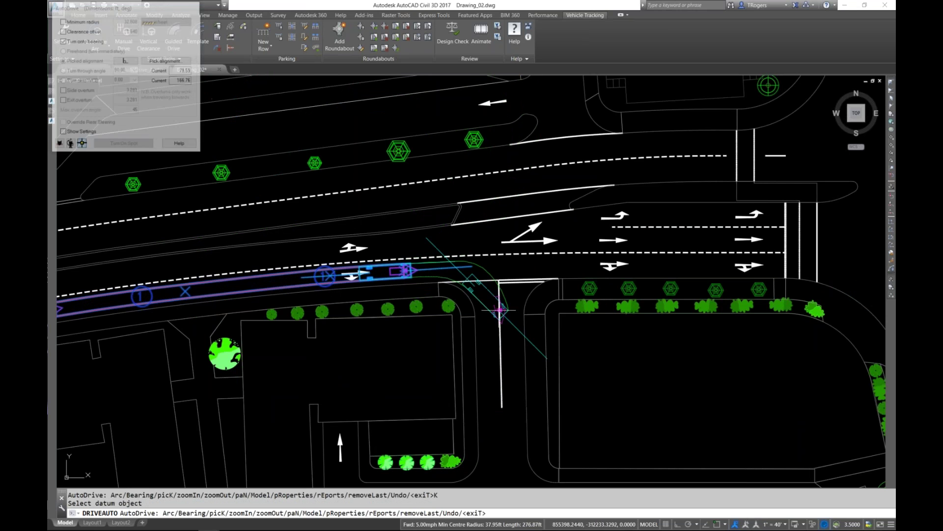
click(498, 338)
Follow the curb, reverse west along the parking frontage, then align north to the datum line and finish.
middle_drag(497, 379, 404, 254)
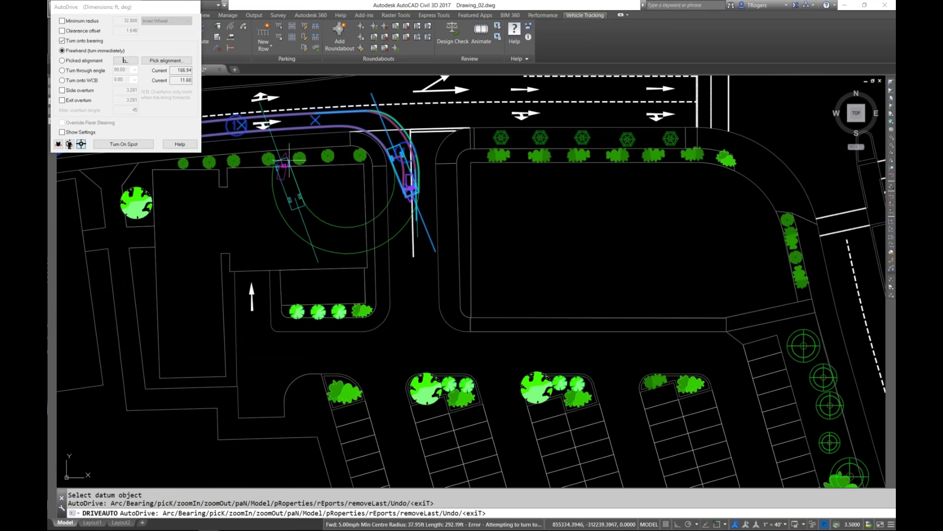
click(166, 60)
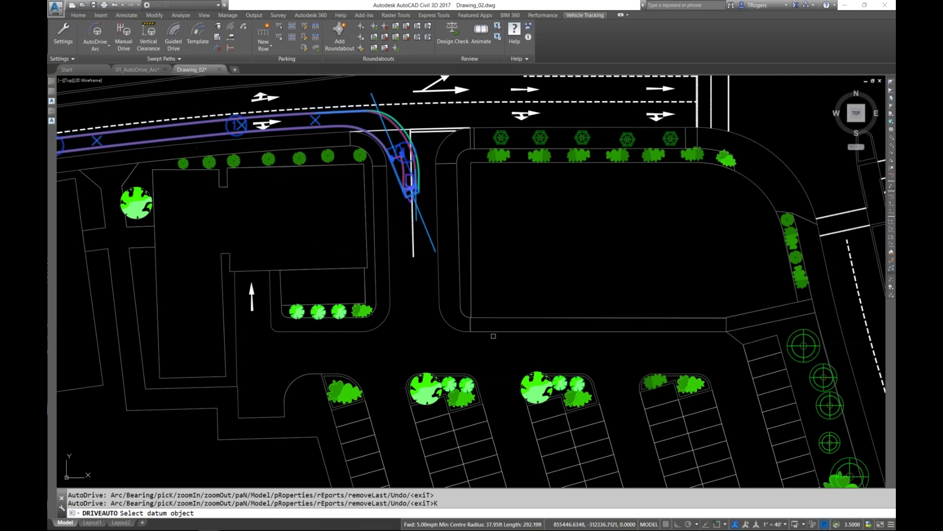
click(472, 334)
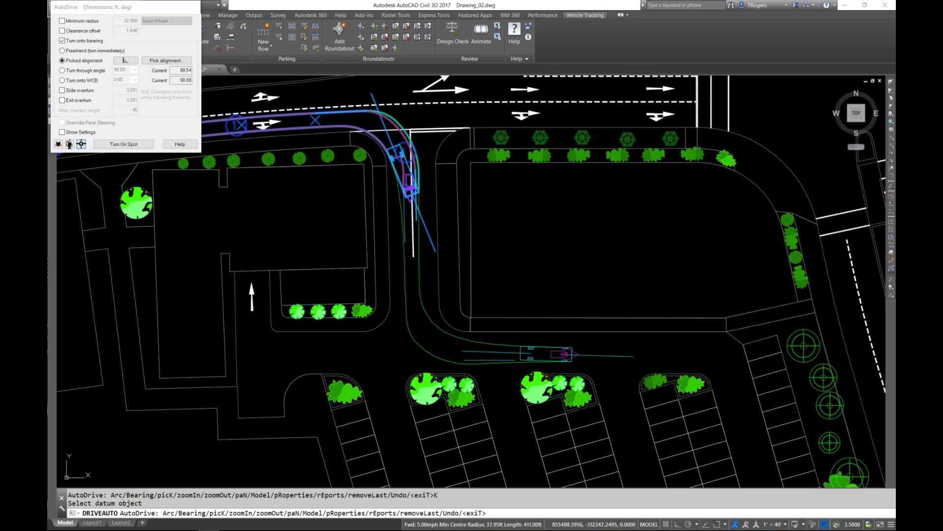
click(569, 354)
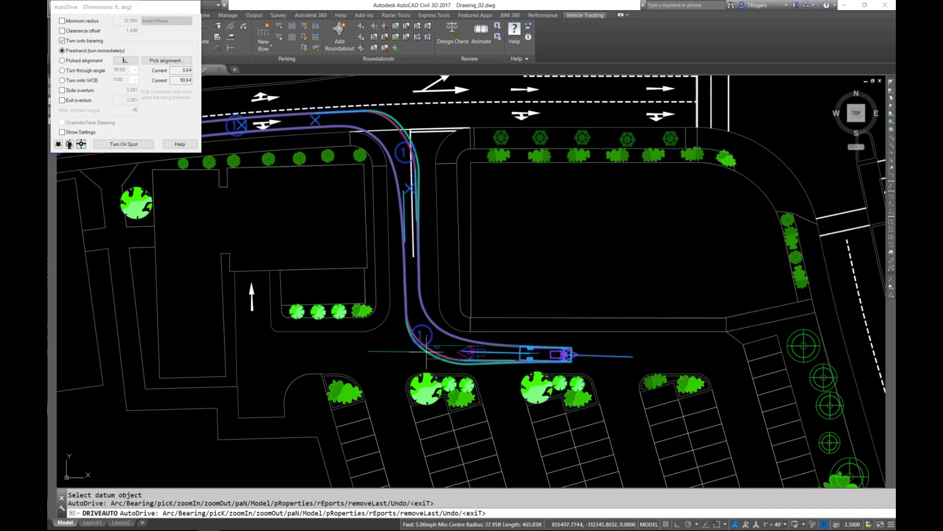
click(408, 354)
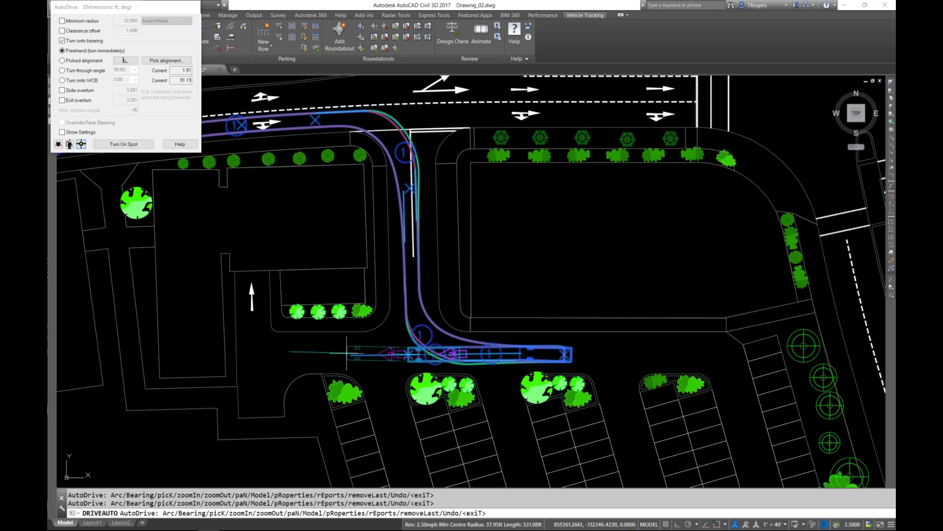
click(166, 60)
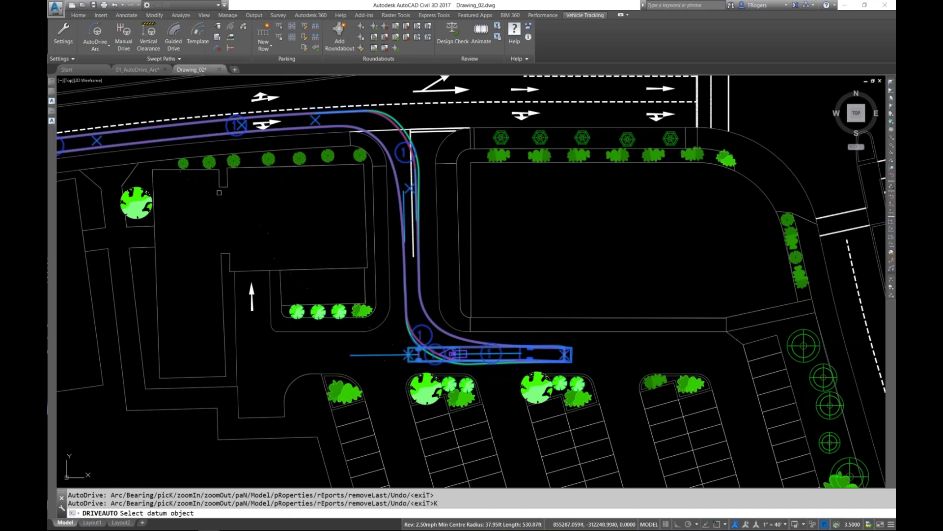
click(236, 324)
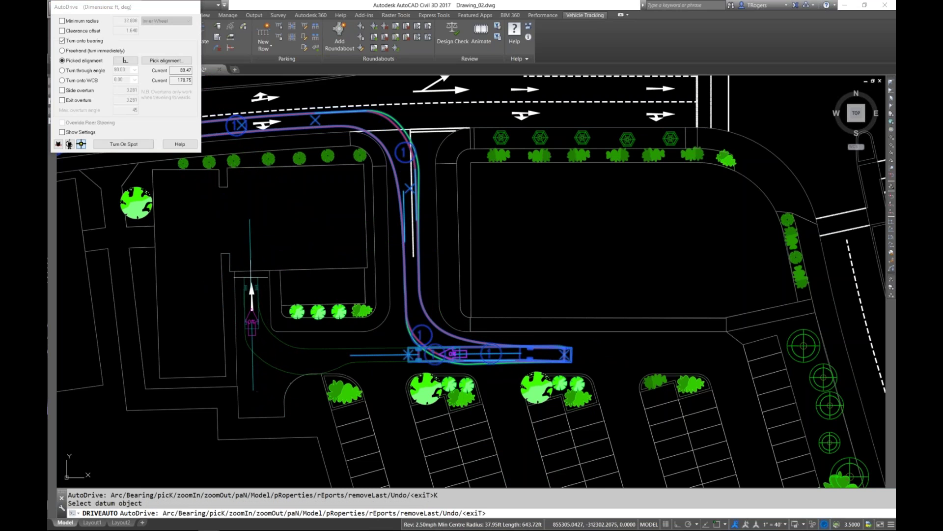
click(250, 281)
key(Return)
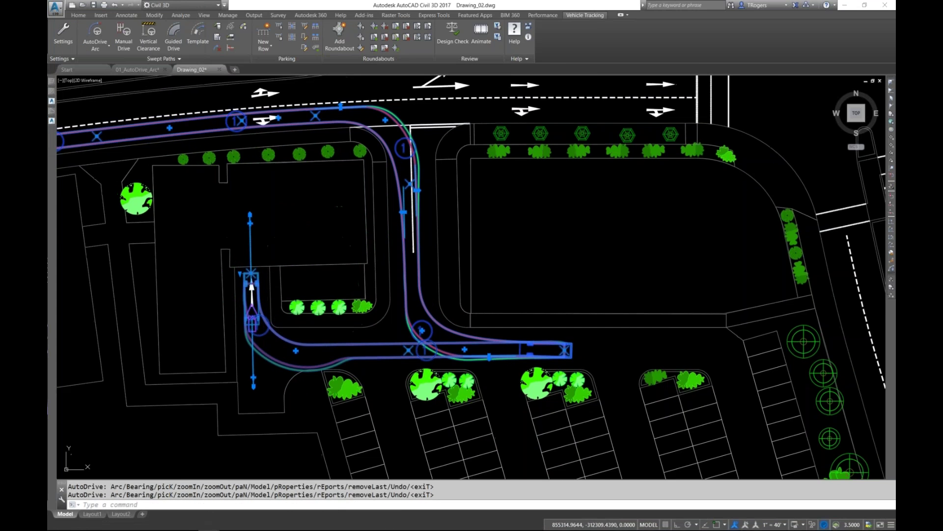
Deselect the new SU-30 swept path and zoom the view out.
scroll(312, 378, up, 5)
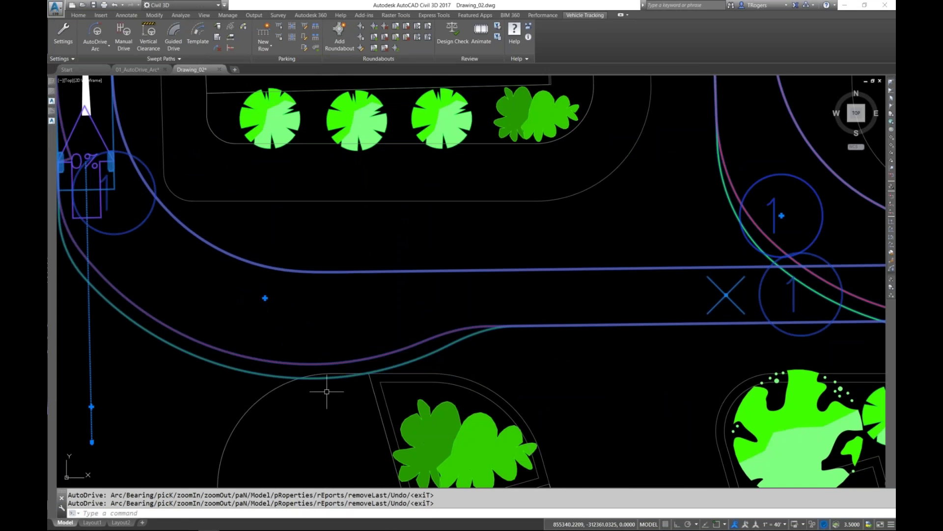
key(Escape)
key(Escape)
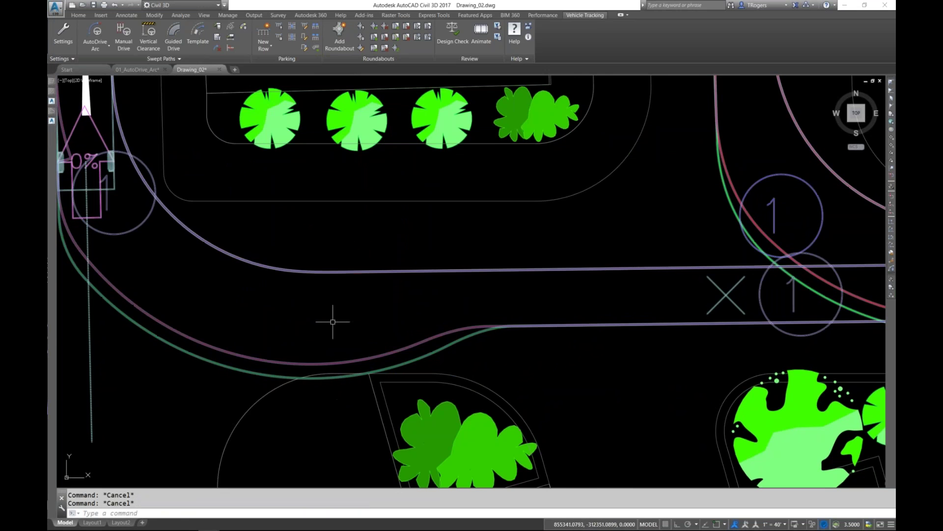
scroll(333, 322, down, 4)
scroll(280, 298, down, 4)
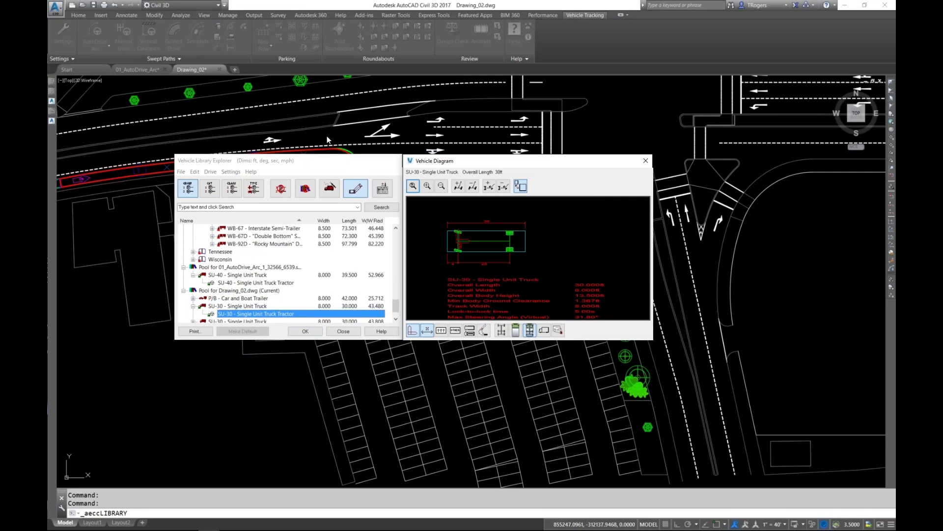
Close the vehicle library and play the SU-30 animation with a 3D following camera.
click(335, 333)
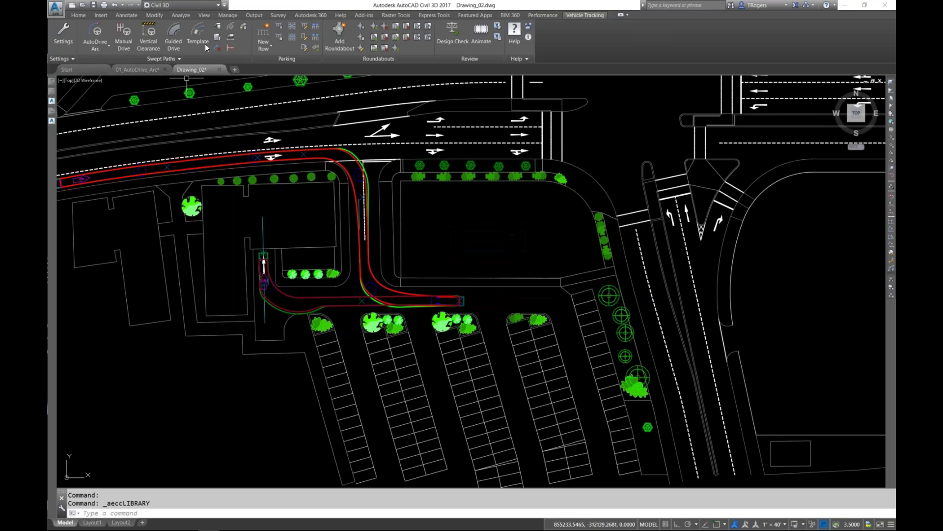
click(481, 34)
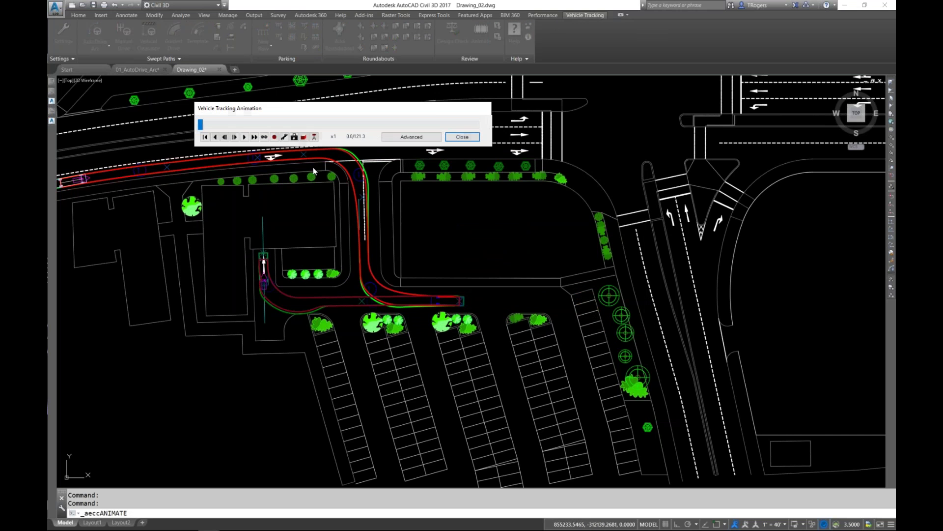
click(314, 136)
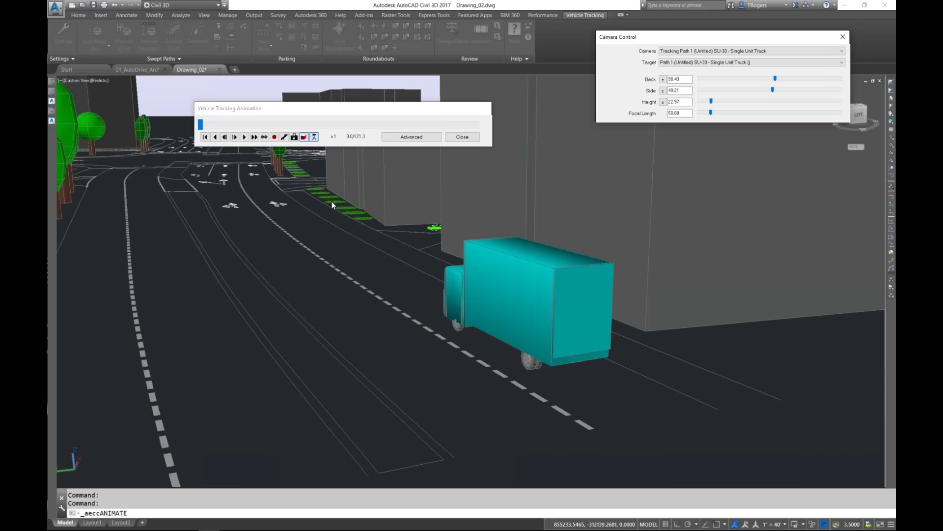
click(244, 137)
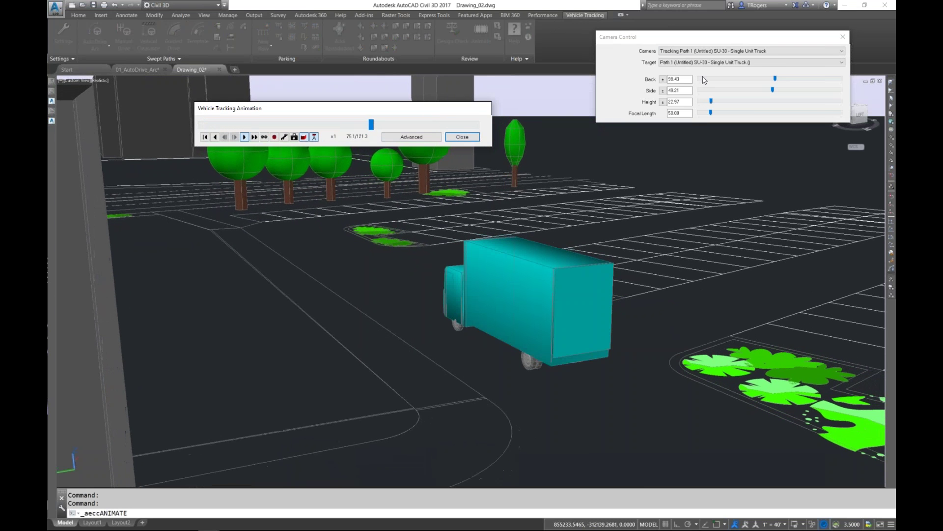
Try the Driver's eye camera aimed Looking At the path, then a fixed-position camera.
click(693, 52)
click(682, 67)
click(681, 64)
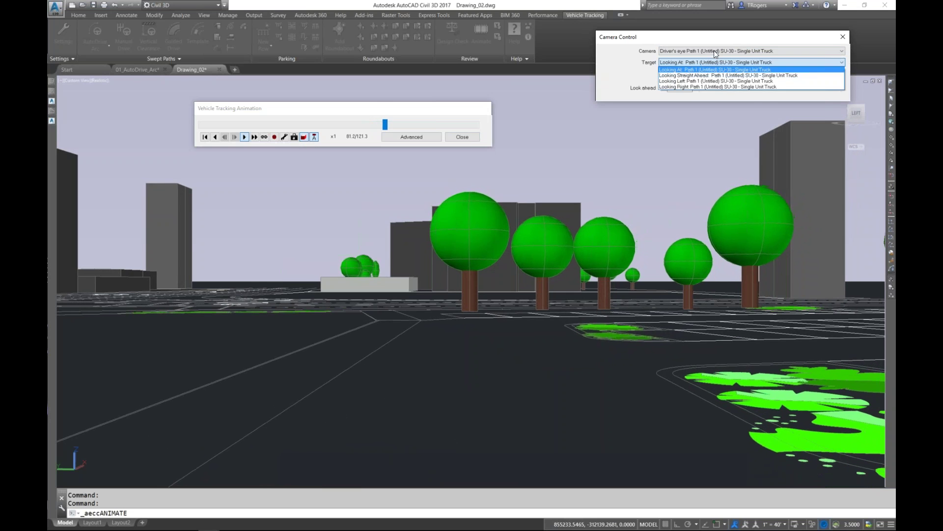
click(700, 69)
click(715, 50)
click(693, 64)
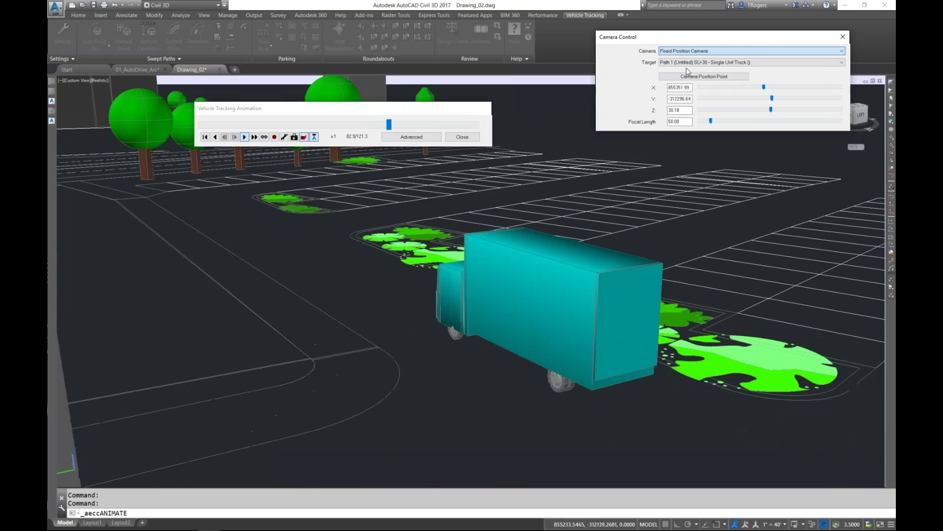
click(692, 62)
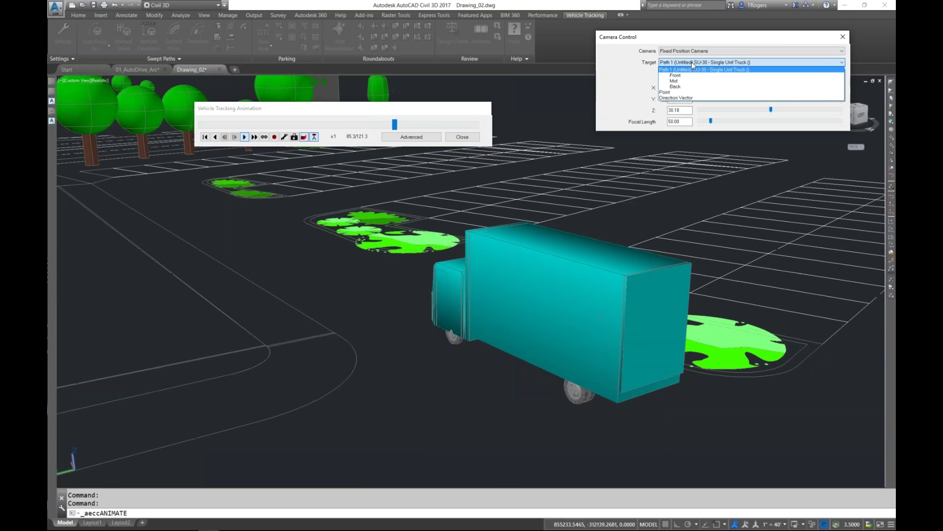
click(691, 62)
Return to the Driver's eye camera and enable Mirror View for reversing.
click(693, 51)
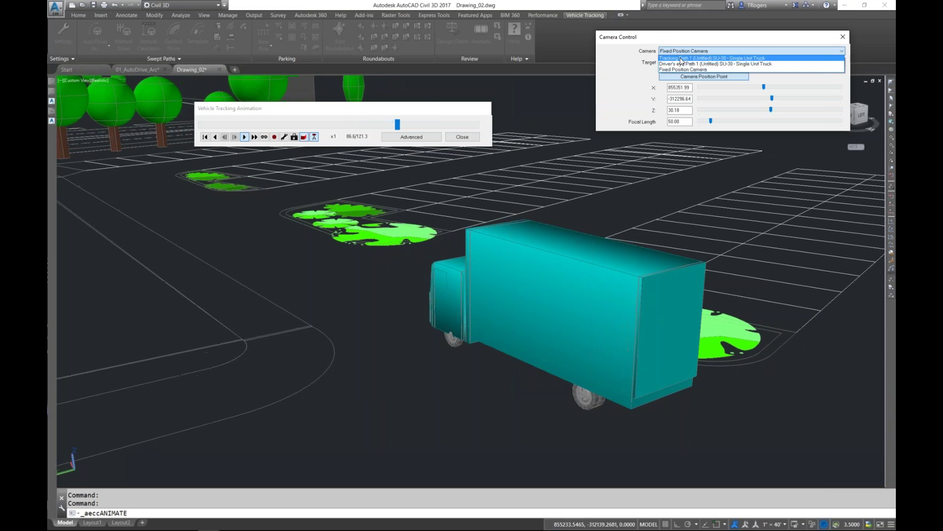
click(694, 65)
click(694, 64)
click(692, 61)
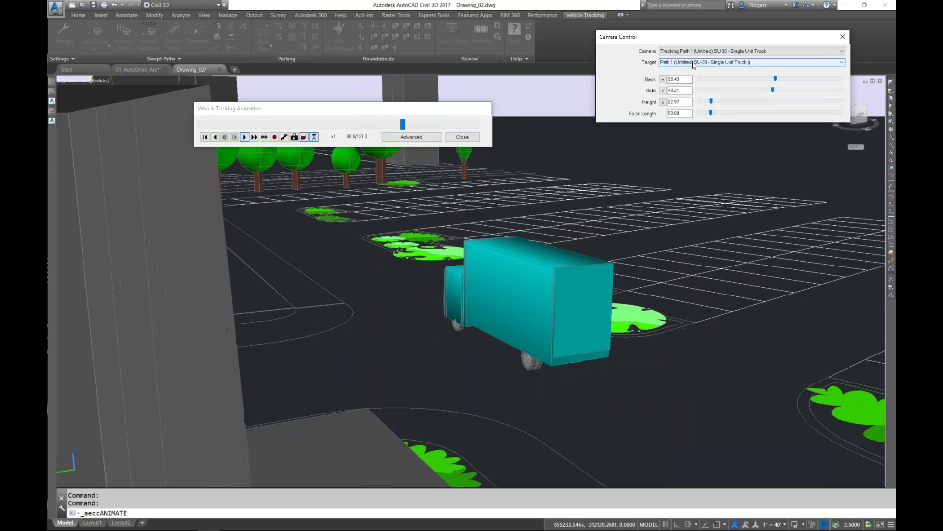
click(680, 52)
click(692, 66)
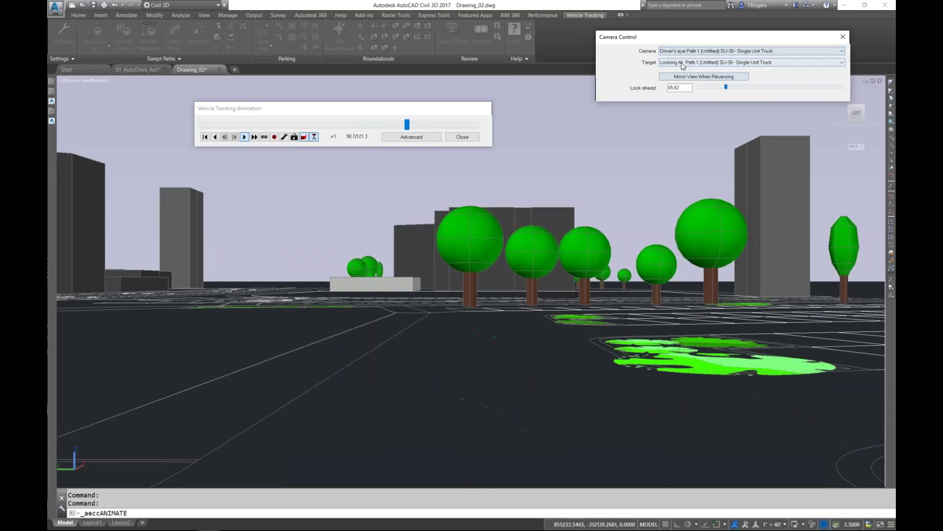
click(704, 77)
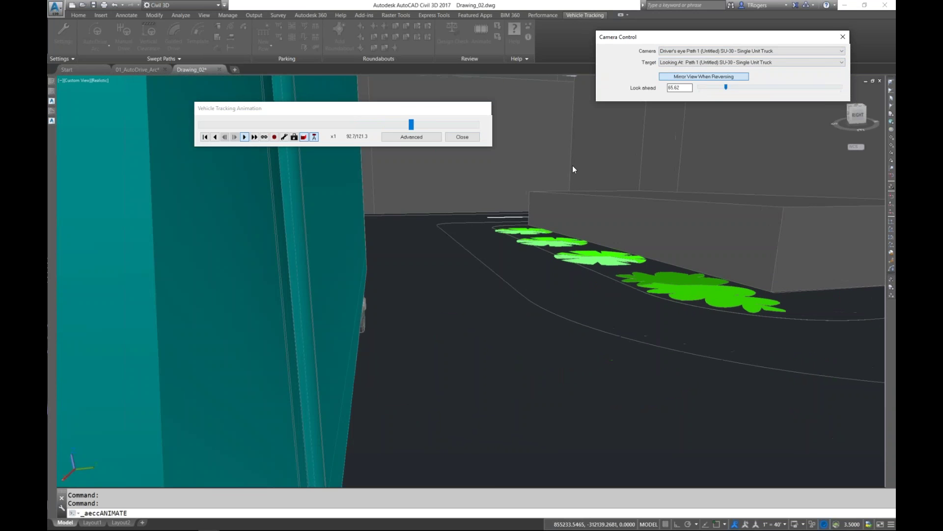
Rewind the animation to about 90 seconds, let it play to 121.3, then stop.
drag(417, 124, 379, 126)
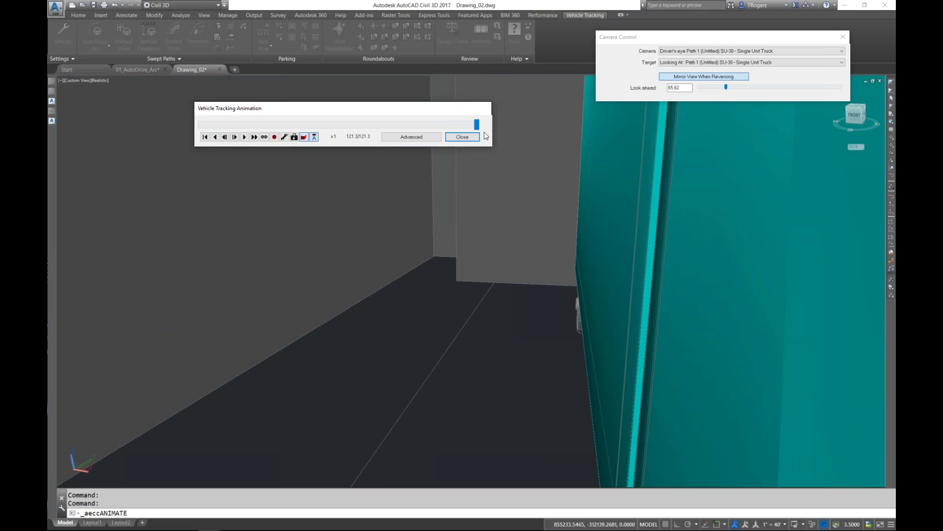
click(462, 137)
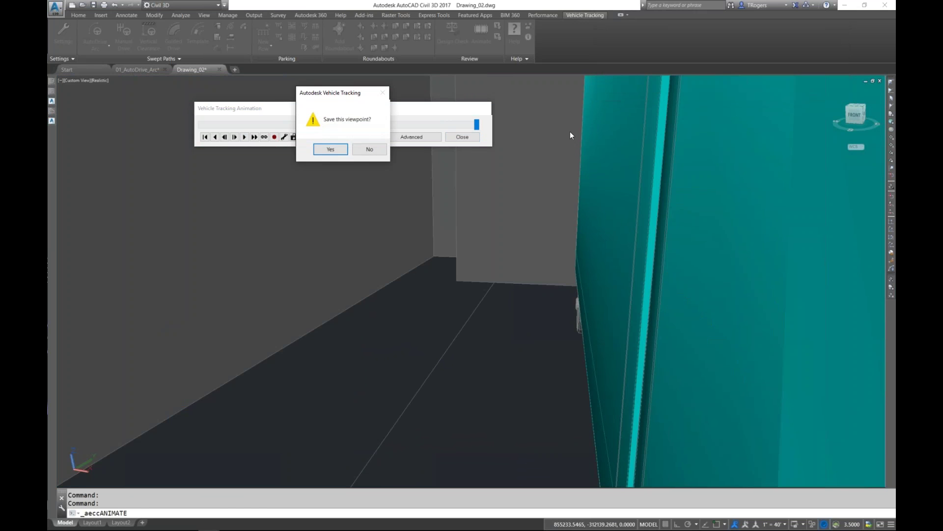
Discard the animation viewpoint and open Drawing_03.dwg, dismissing the older-version warning.
click(366, 150)
scroll(300, 124, down, 3)
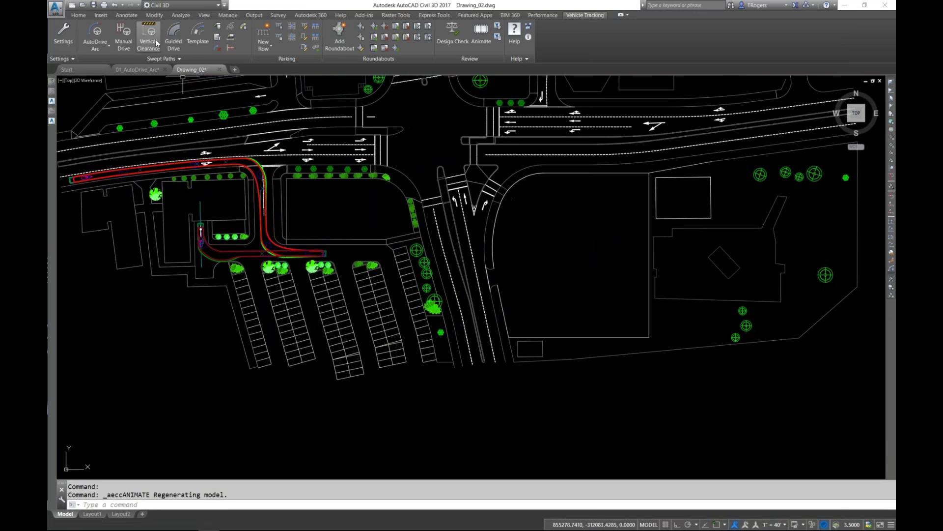
click(82, 5)
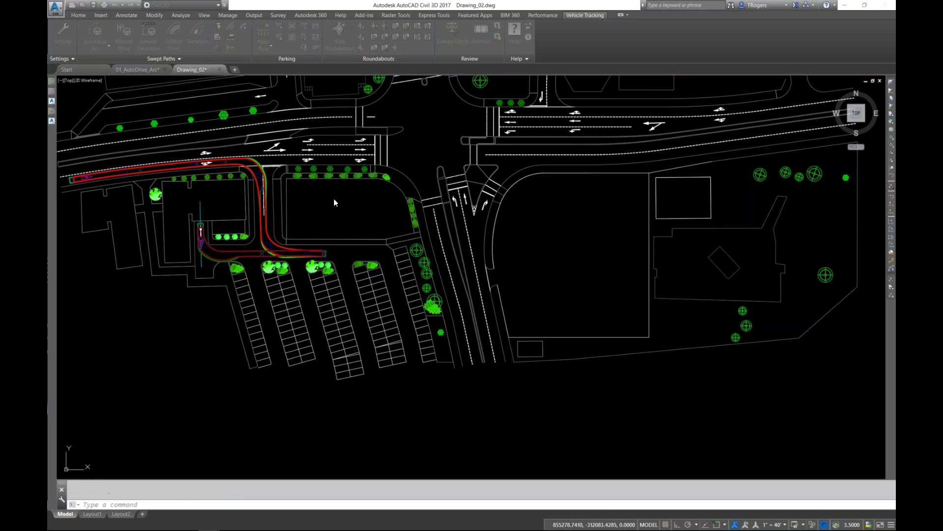
click(375, 231)
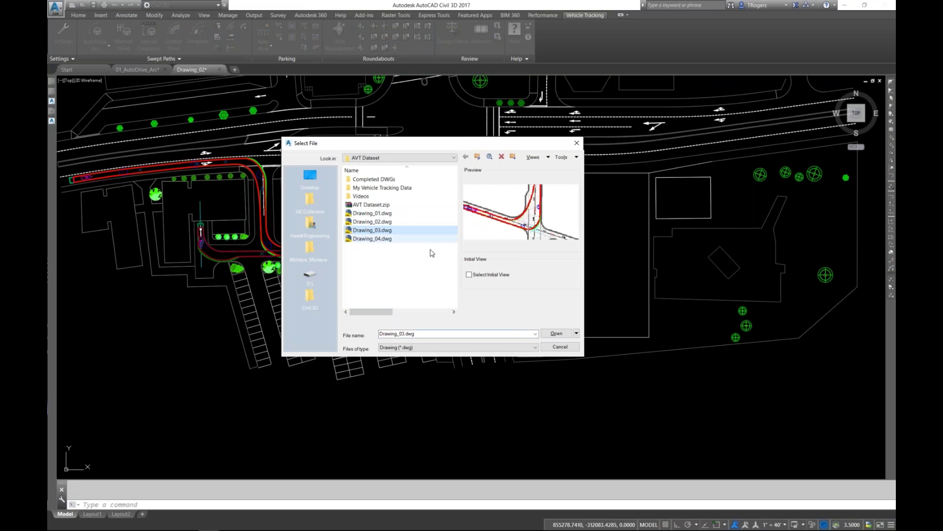
click(555, 334)
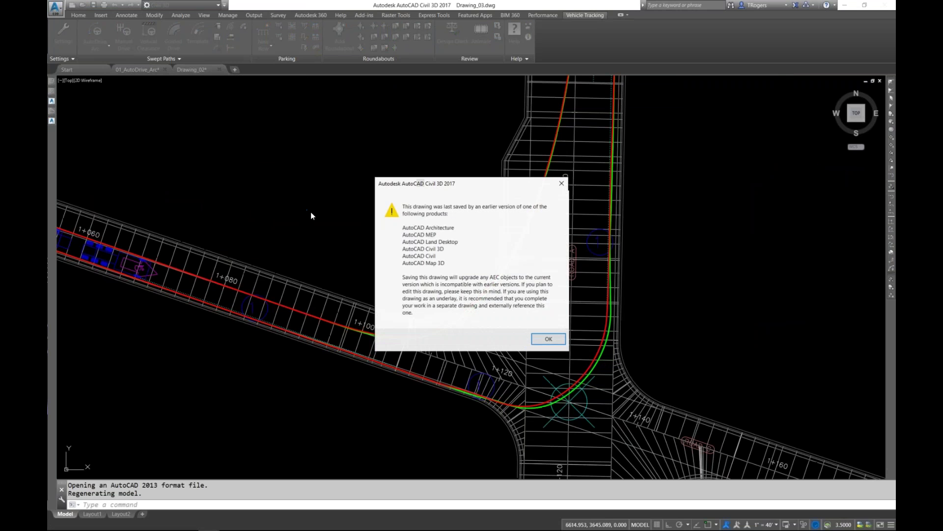
click(548, 338)
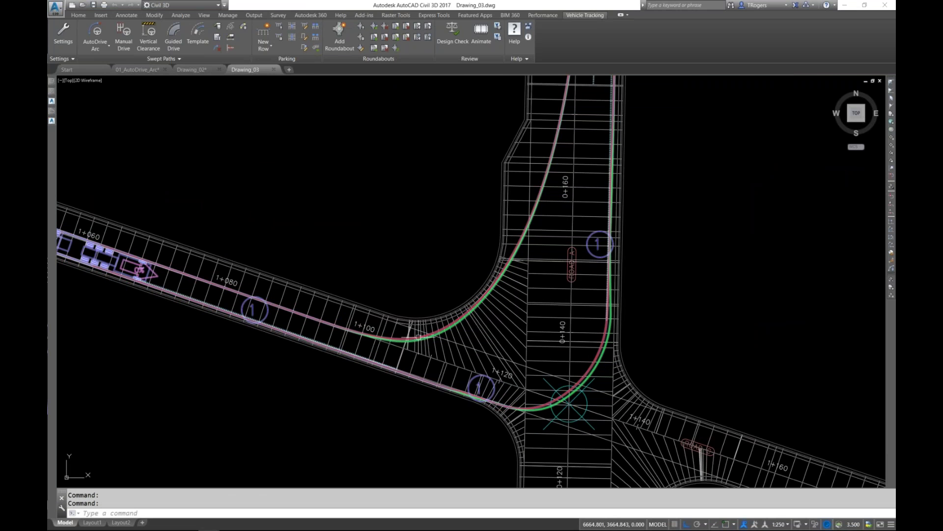
Insert the 5 axle Expandable Deck Lowboy profile left of the intersection with Ortho off, and zoom to it.
scroll(310, 315, down, 5)
scroll(227, 264, up, 2)
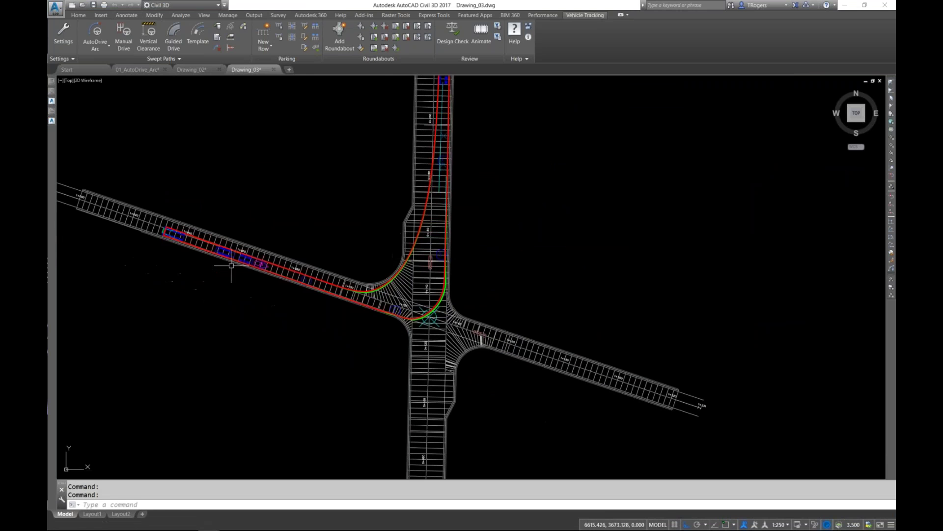
click(229, 38)
click(216, 248)
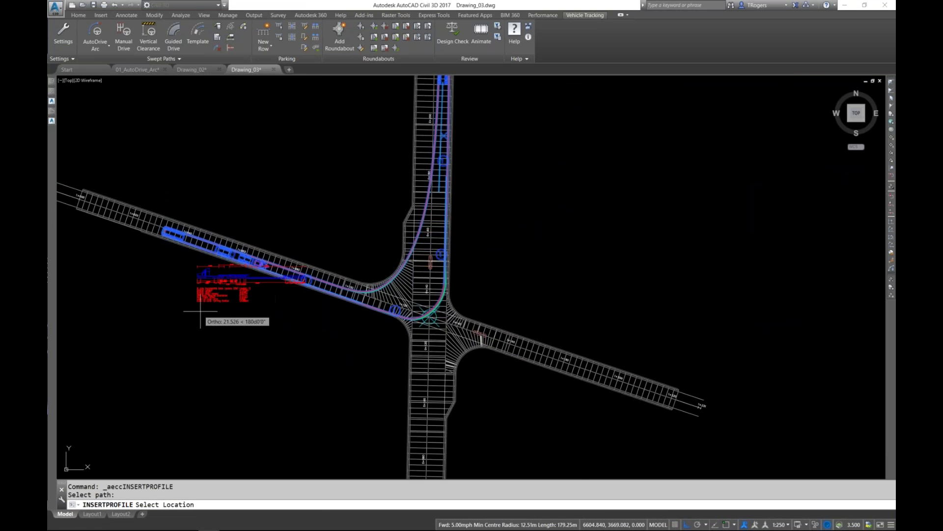
key(F8)
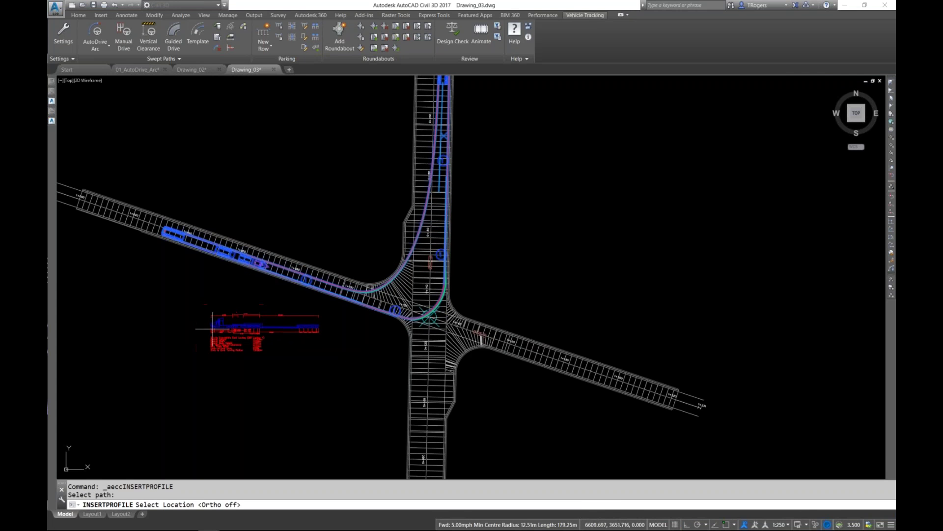
click(279, 340)
key(Escape)
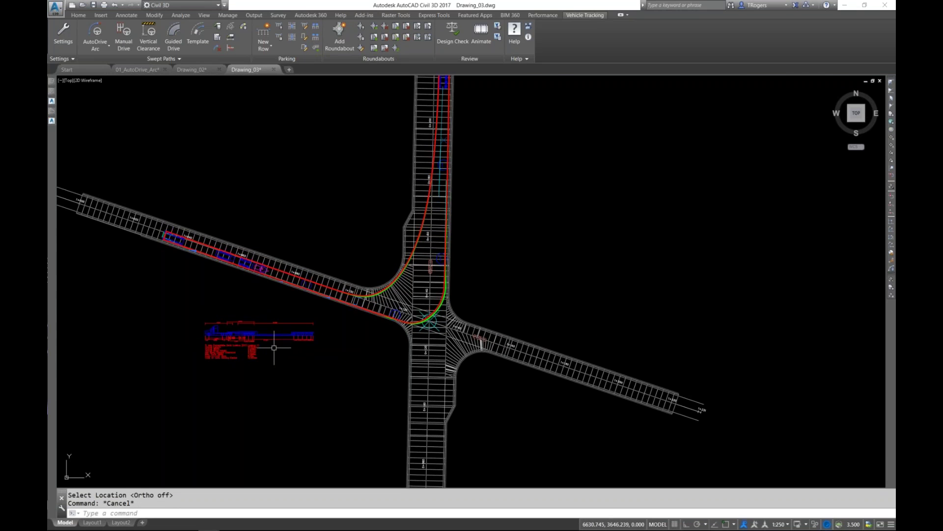
scroll(270, 346, up, 6)
middle_drag(267, 350, 343, 362)
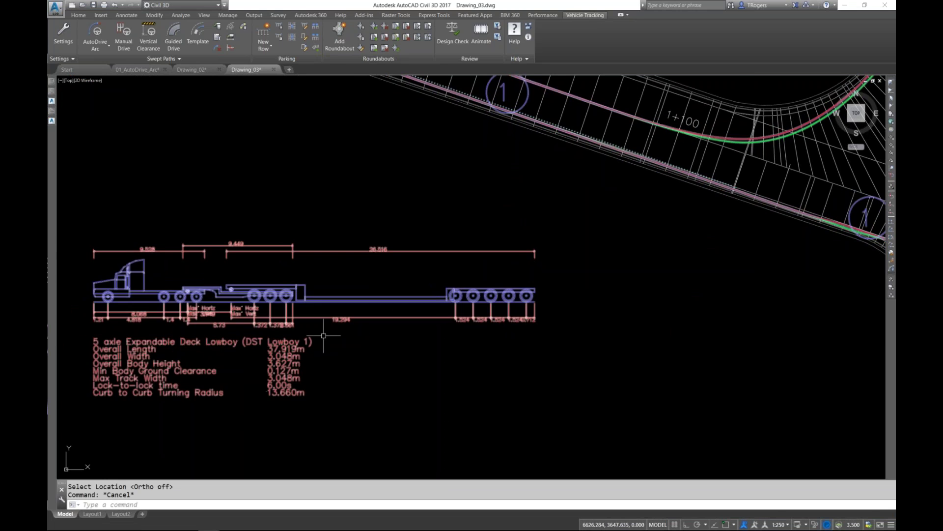
scroll(216, 326, up, 3)
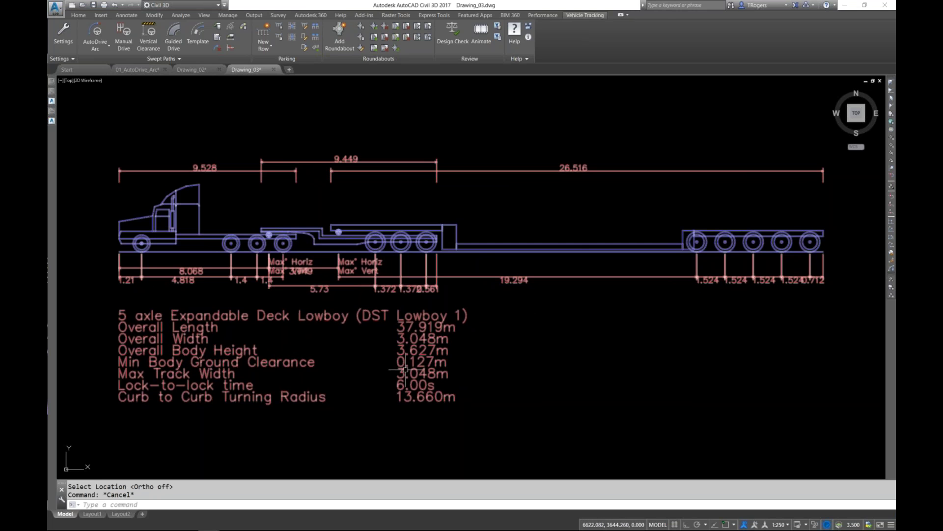
mouse_move(370, 381)
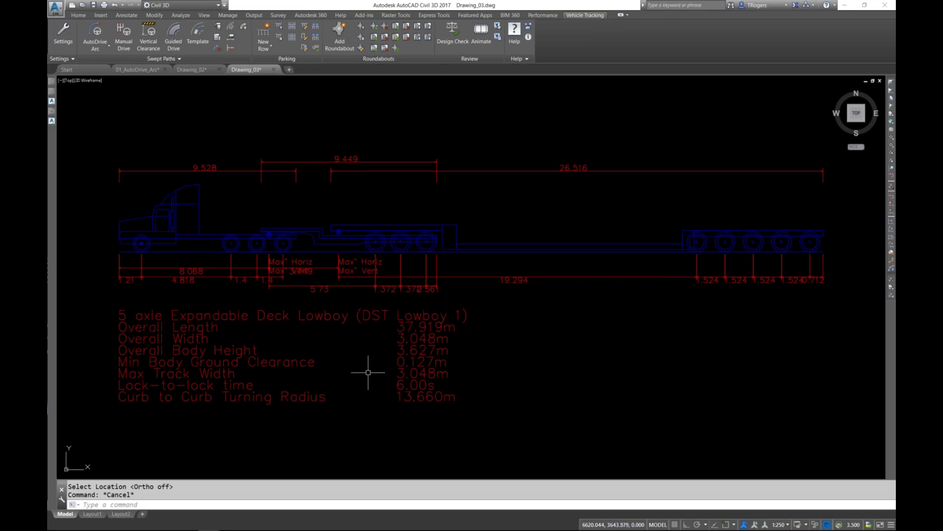
click(407, 326)
Delete the vehicle profile block and make 1 drawing unit equal inches as the default.
click(392, 324)
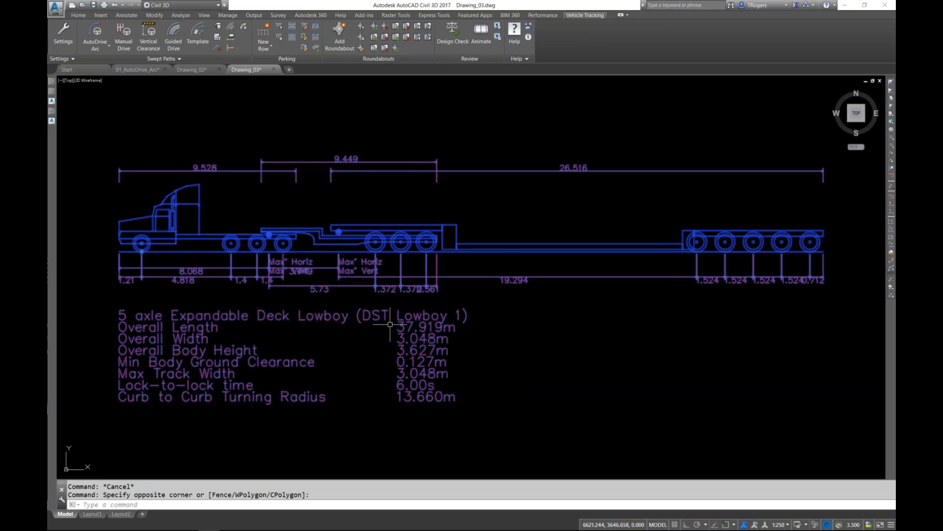
key(Delete)
click(63, 32)
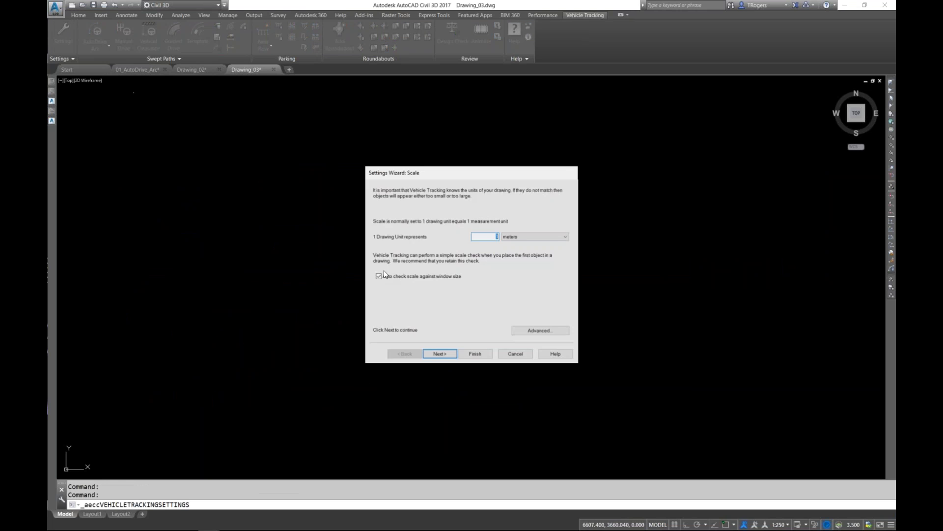
click(519, 236)
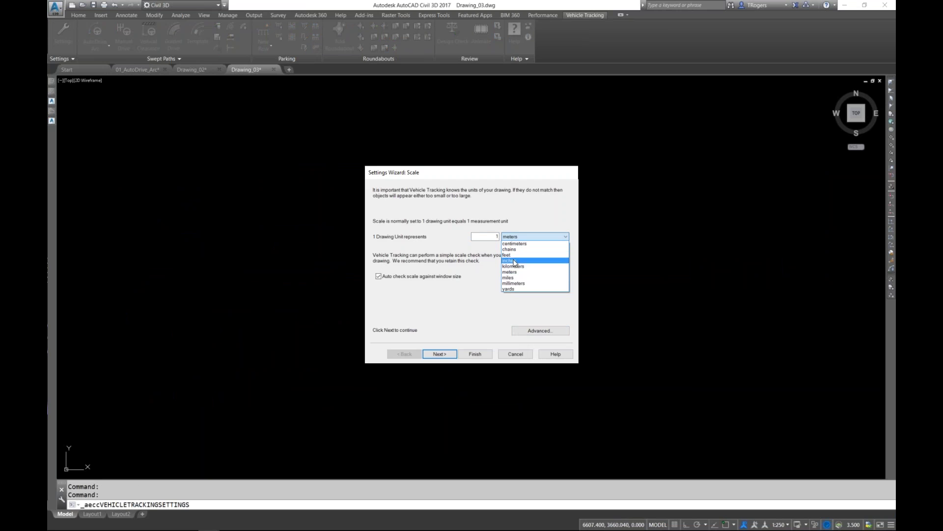
click(510, 261)
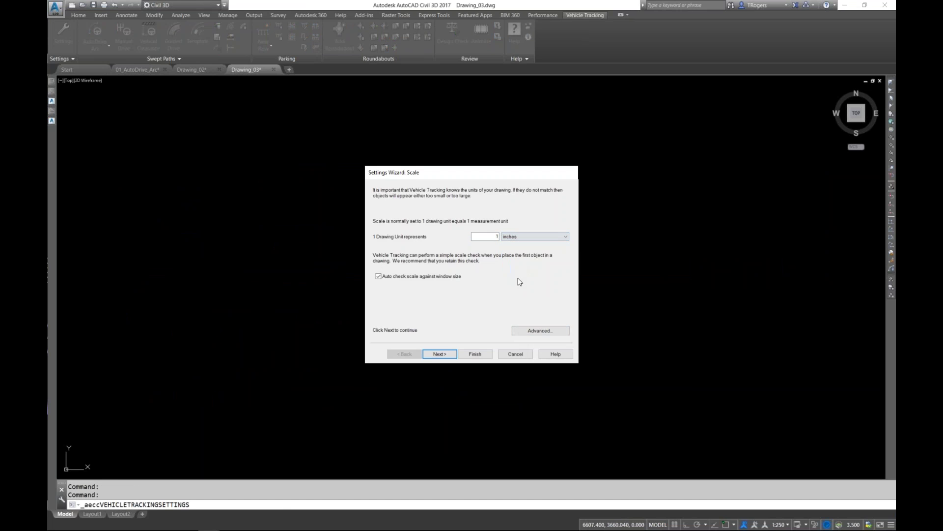
click(462, 352)
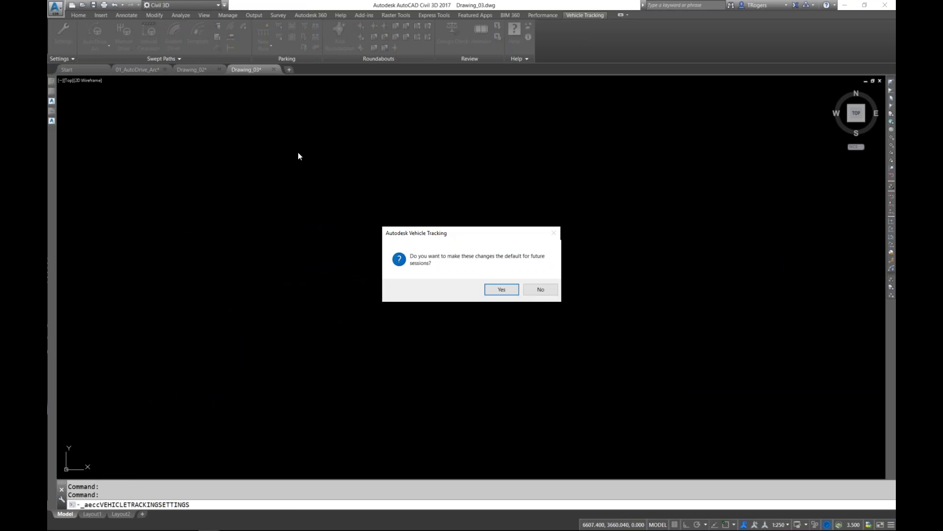
click(502, 289)
Undo two recent actions and reapply inches as the default drawing unit.
scroll(378, 186, down, 5)
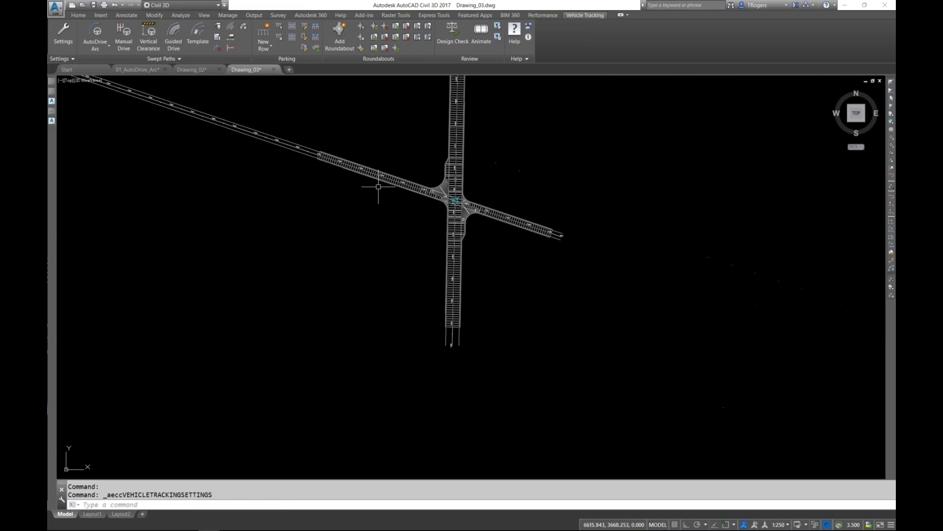
middle_drag(393, 196, 392, 291)
key(ctrl+z)
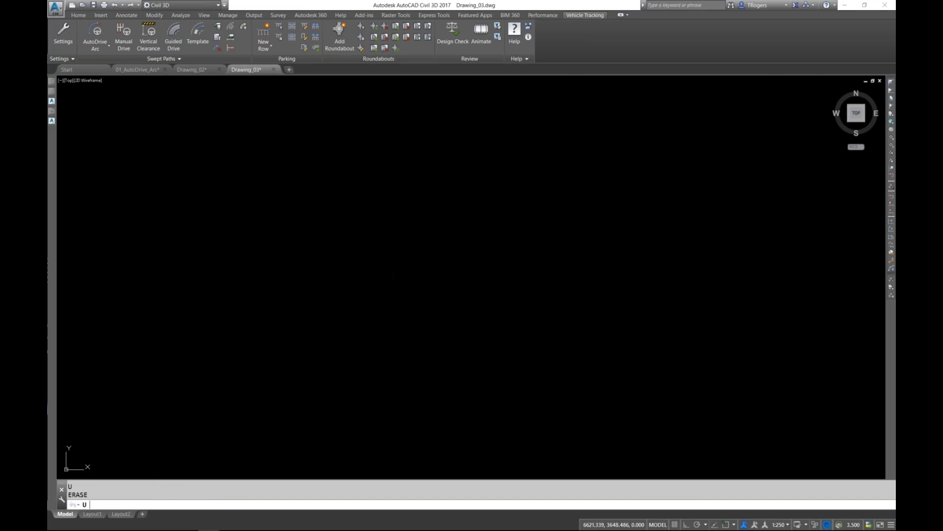
key(ctrl+z)
key(ctrl+z)
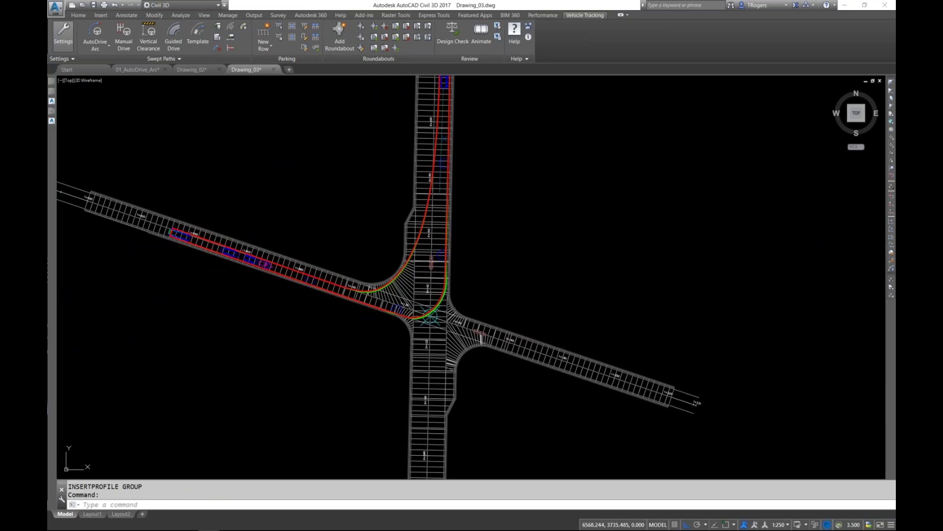
click(62, 34)
click(508, 237)
click(521, 271)
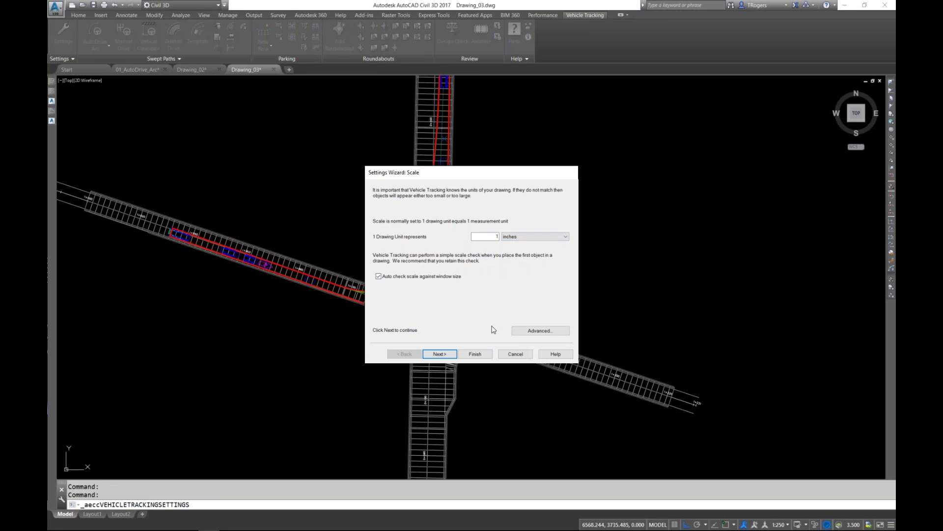
click(475, 354)
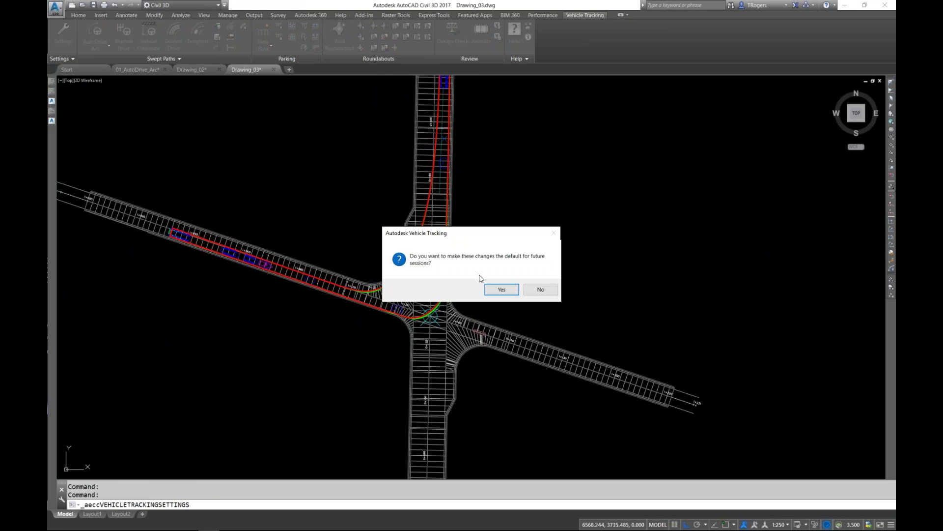
click(508, 294)
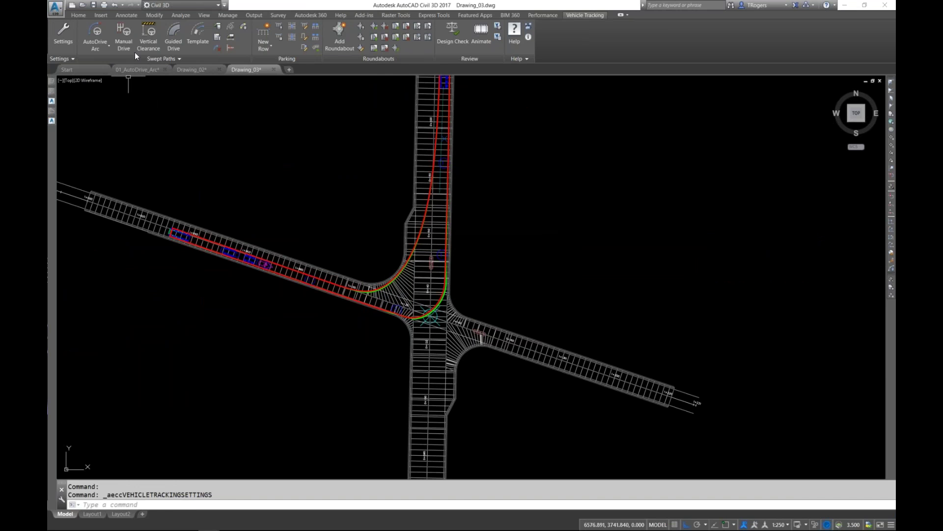
click(229, 37)
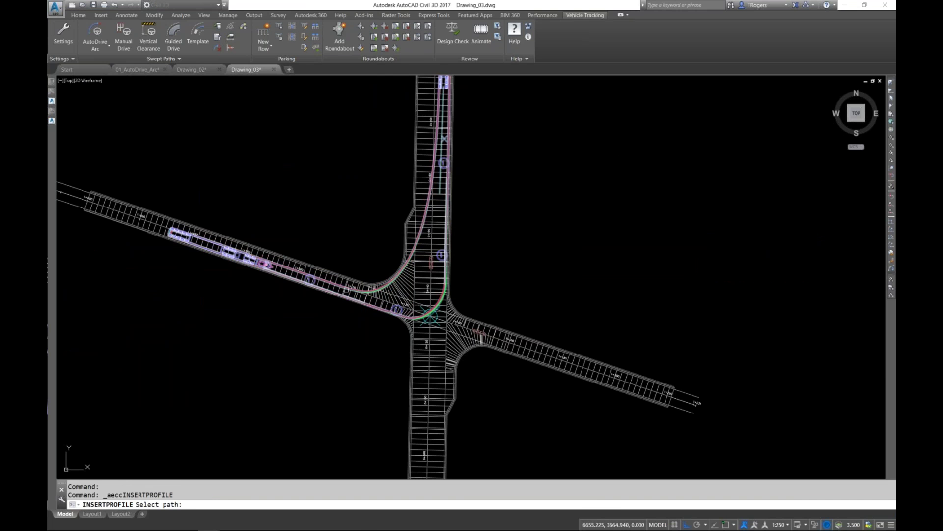
Place the lowboy profile below-left of the road with Ortho turned off.
click(347, 289)
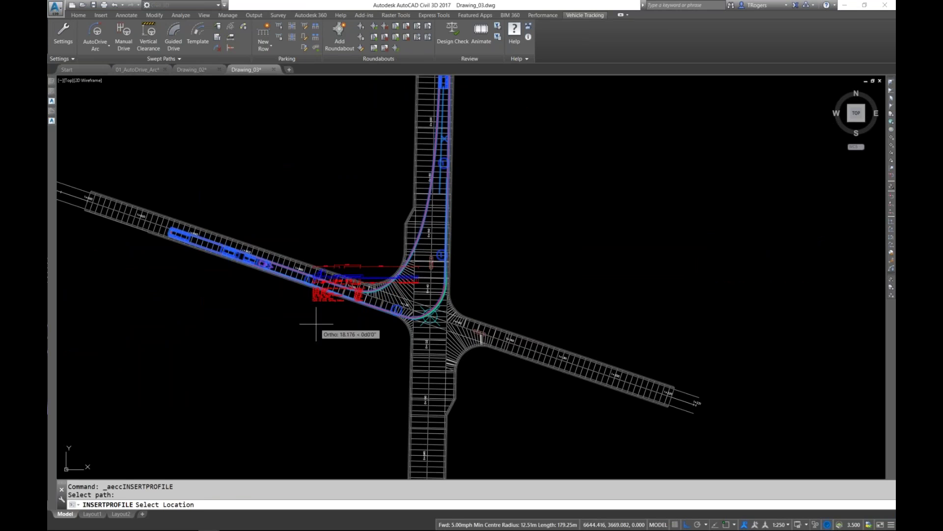
key(F8)
click(301, 360)
key(Escape)
key(Escape)
scroll(300, 360, up, 6)
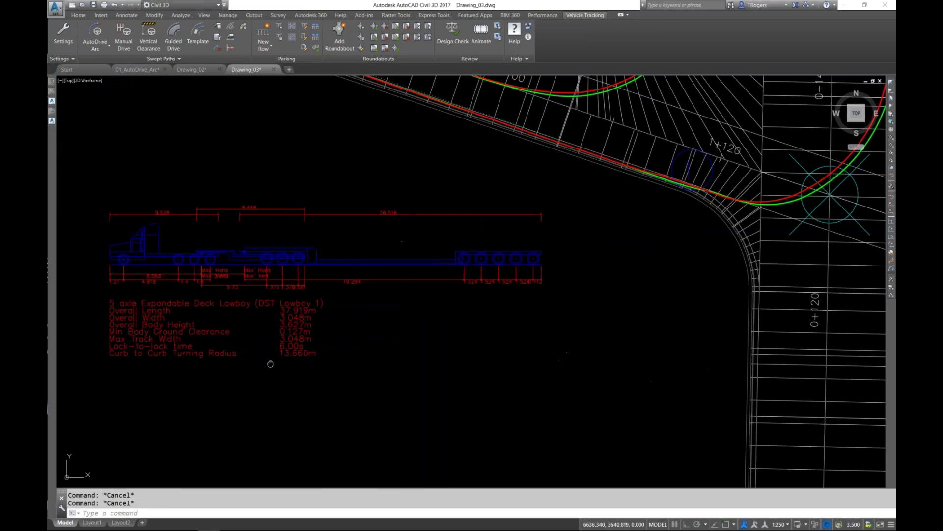
middle_drag(271, 364, 299, 362)
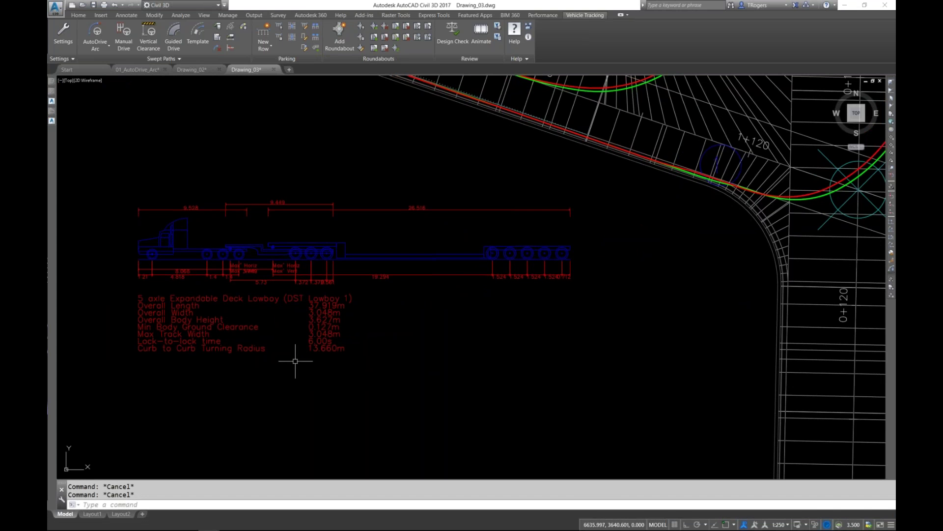
Delete the profile, restore it with undo, and pan to the northbound turn.
key(Delete)
scroll(354, 208, down, 4)
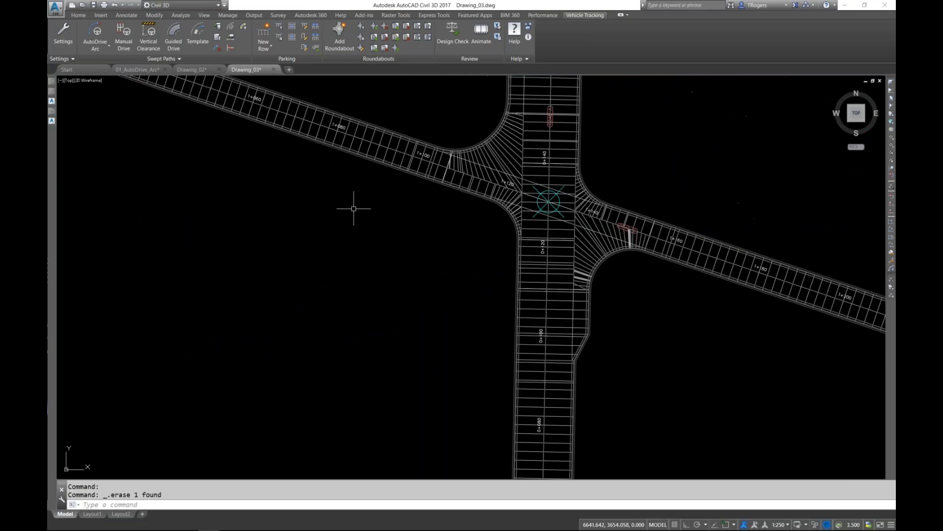
key(ctrl+z)
key(ctrl+z)
scroll(506, 226, down, 2)
middle_drag(550, 212, 491, 253)
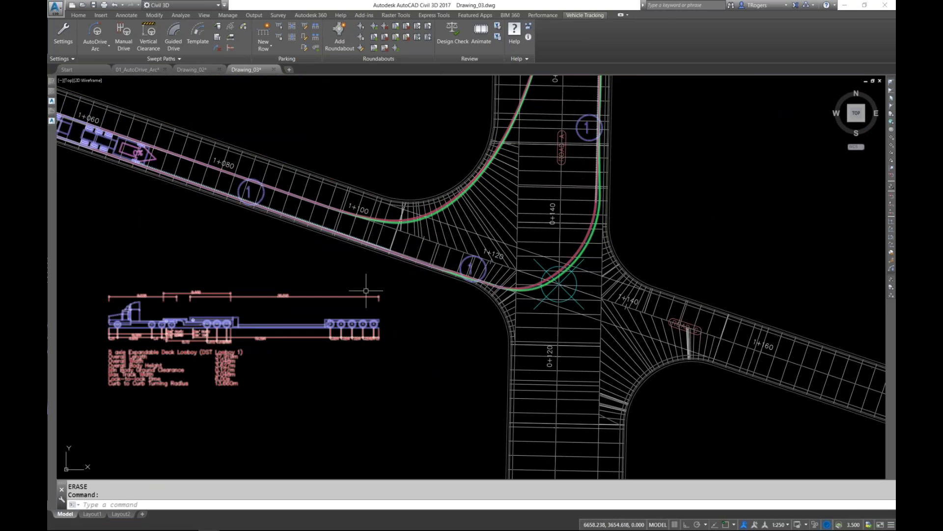
middle_drag(535, 202, 428, 300)
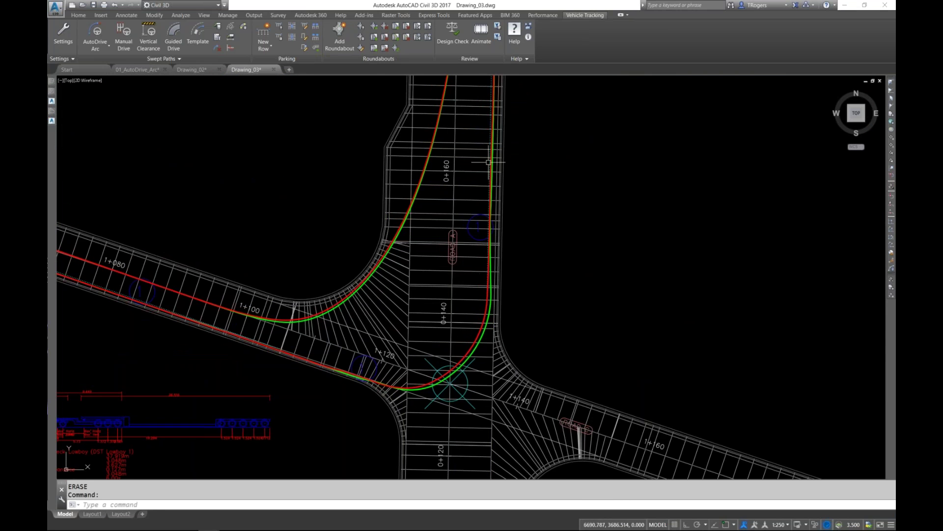
middle_drag(488, 162, 451, 222)
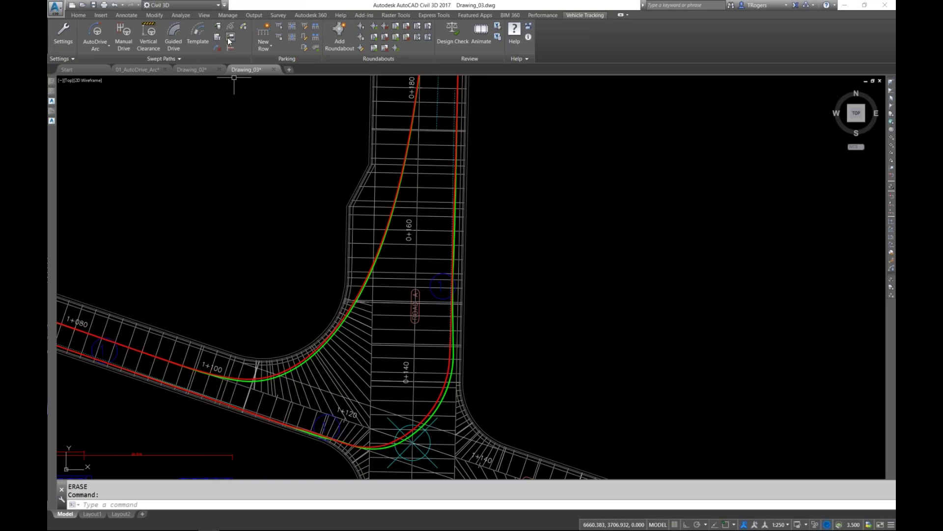
click(147, 35)
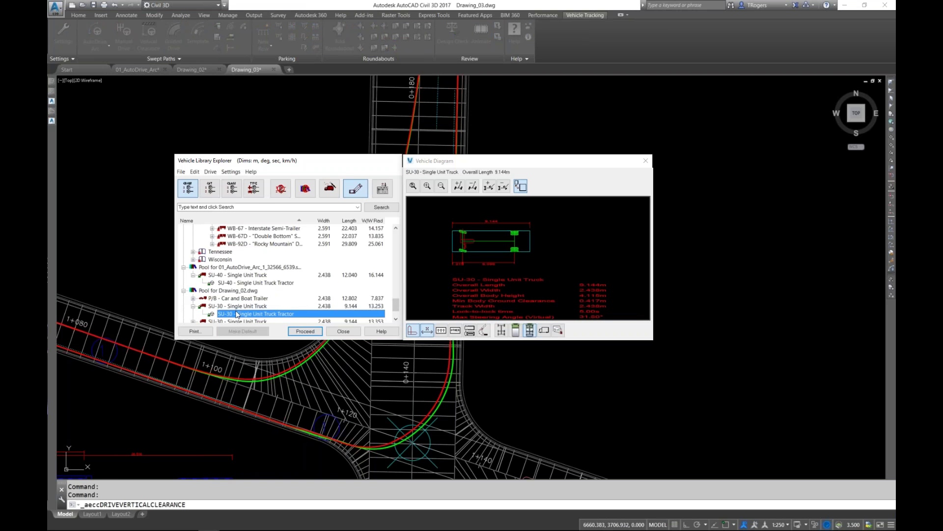
scroll(228, 269, up, 5)
scroll(229, 270, down, 3)
scroll(244, 272, down, 2)
scroll(232, 275, up, 5)
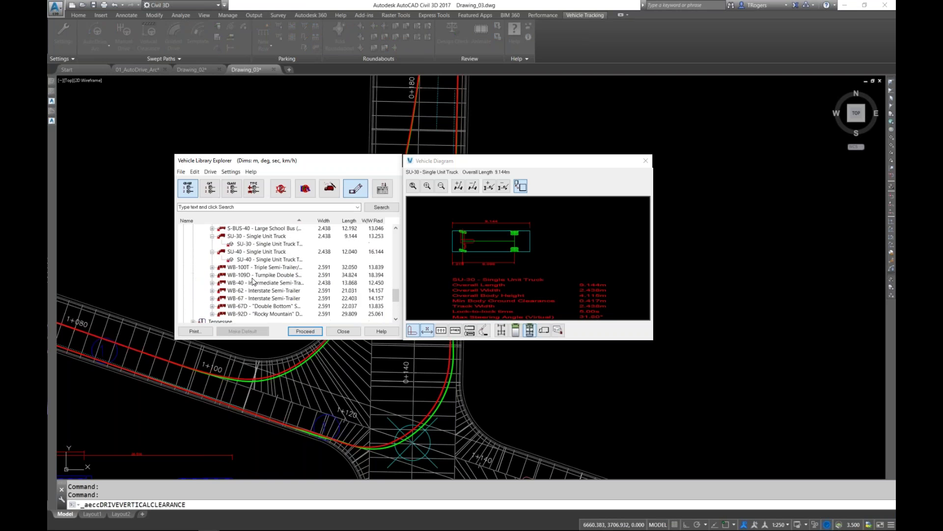
scroll(213, 309, down, 6)
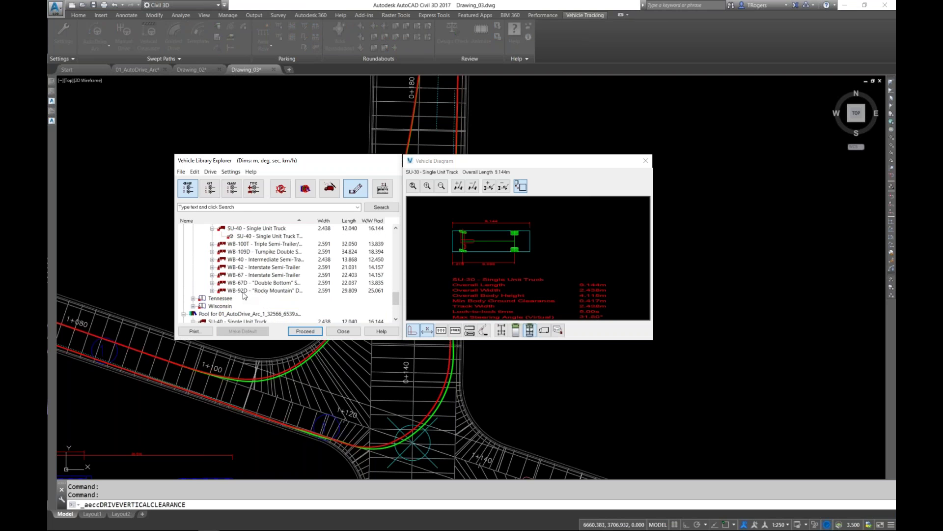
click(212, 275)
click(343, 330)
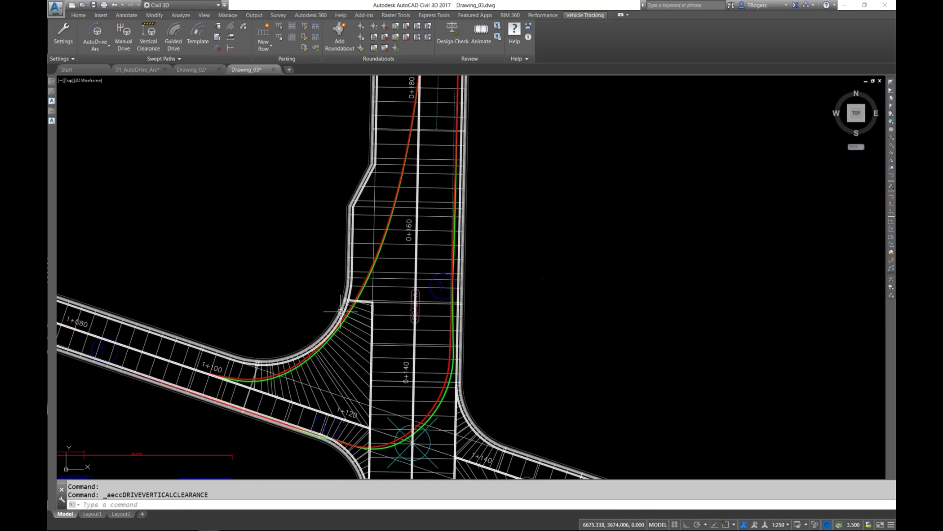
Insert the lowboy steering graph right of the crossroads, then run a design check on the path.
click(229, 48)
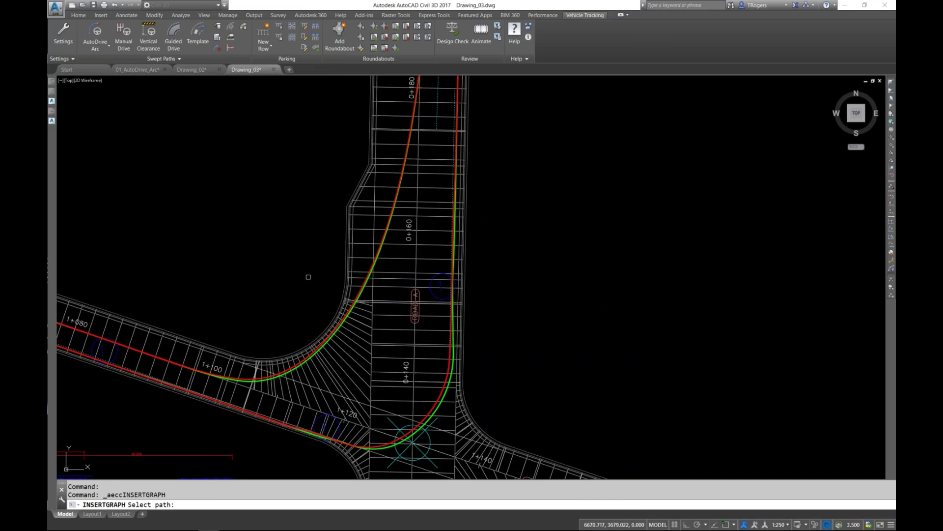
click(376, 262)
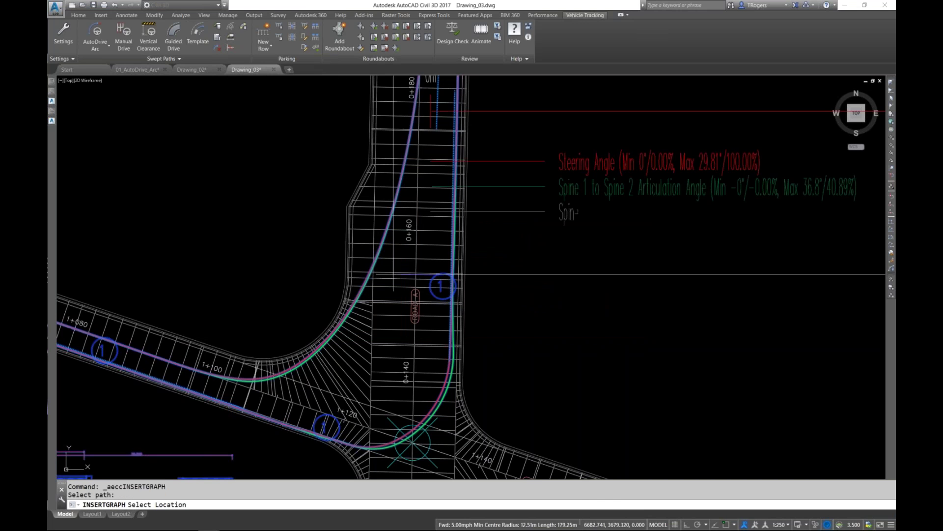
scroll(481, 275, down, 4)
middle_drag(510, 321, 290, 413)
scroll(290, 413, down, 3)
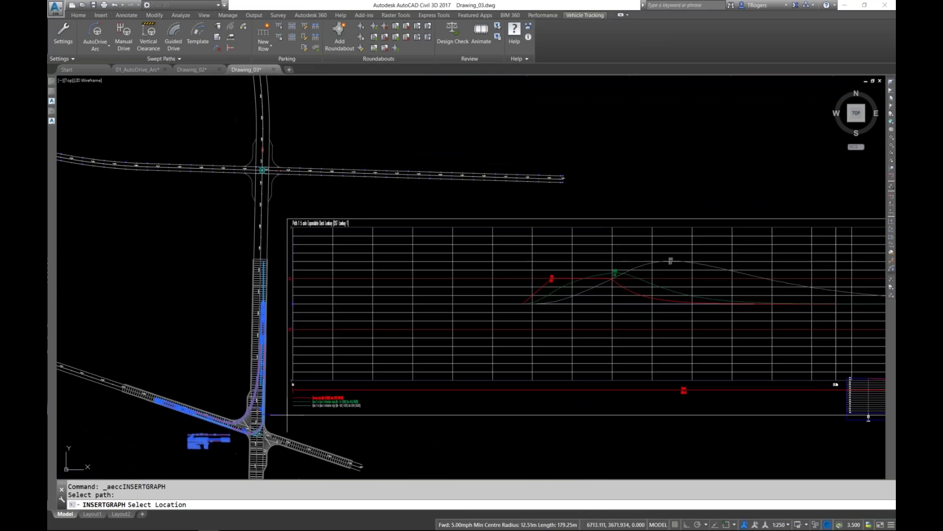
scroll(333, 341, down, 2)
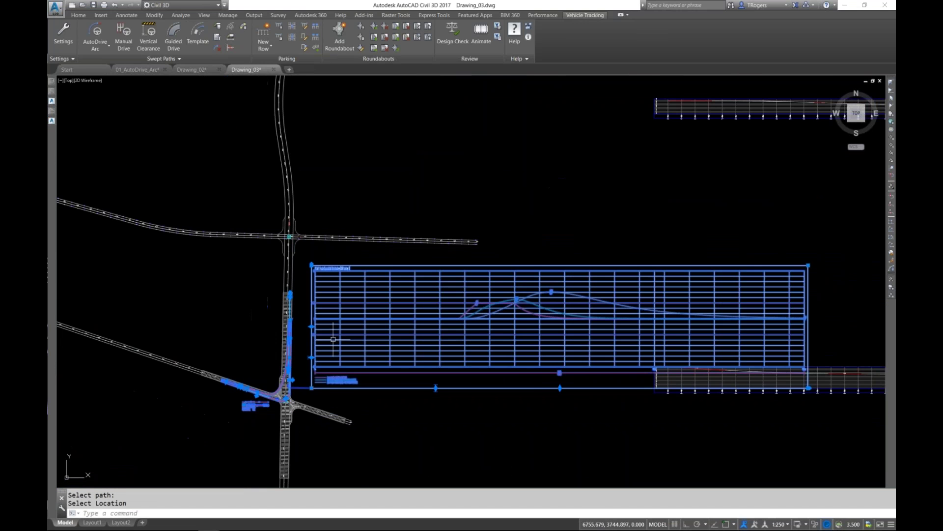
scroll(251, 317, down, 2)
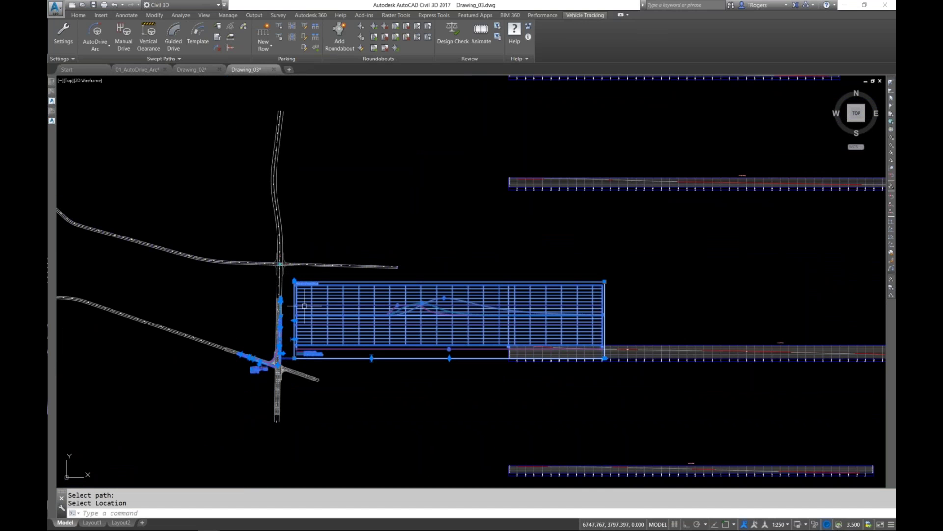
scroll(375, 326, up, 2)
key(Escape)
key(Escape)
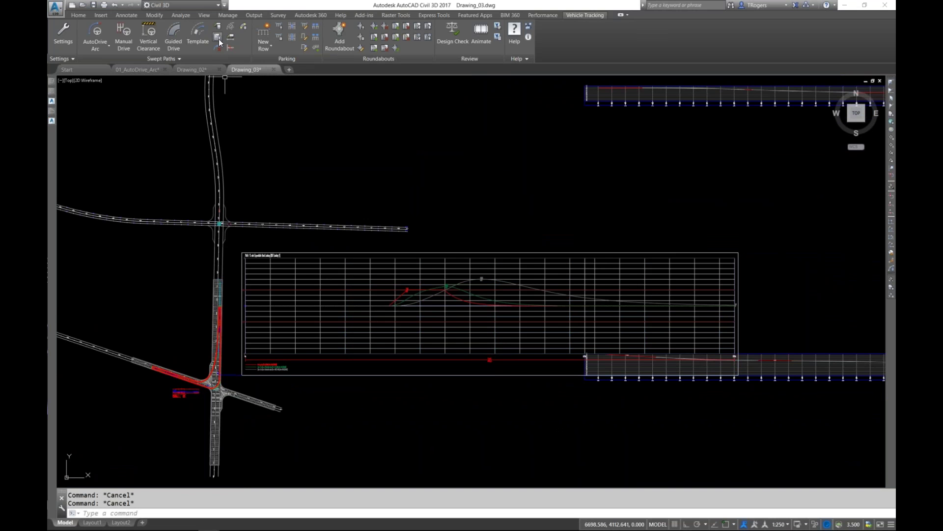
click(170, 58)
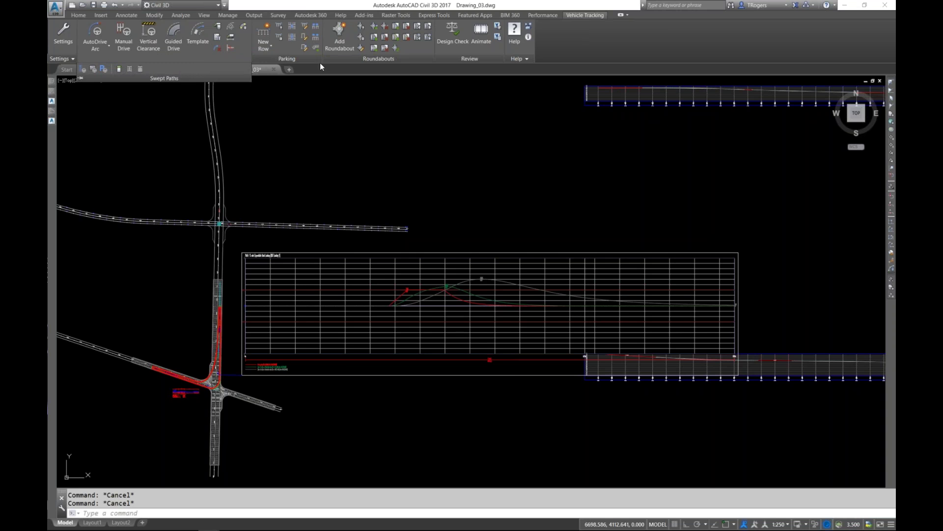
click(459, 33)
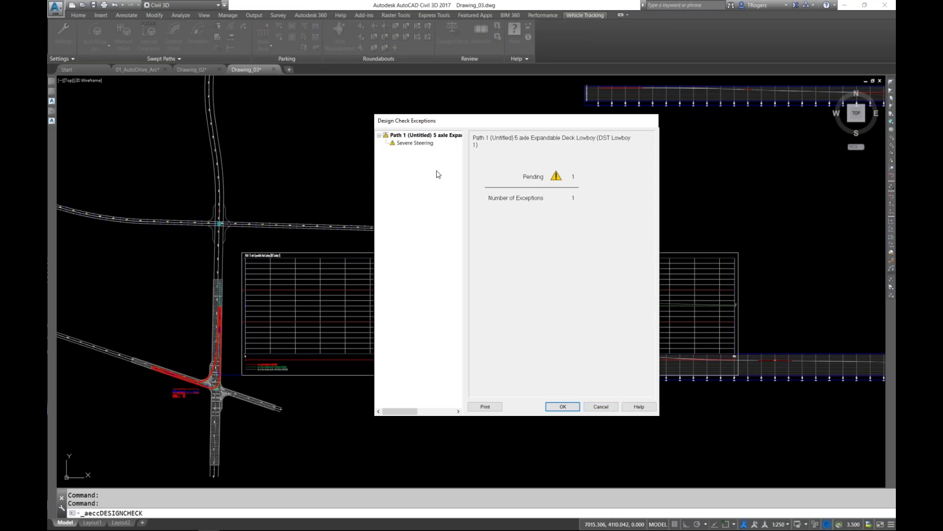
Accept the Severe Steering exception and pan to frame the intersection and graph.
click(416, 143)
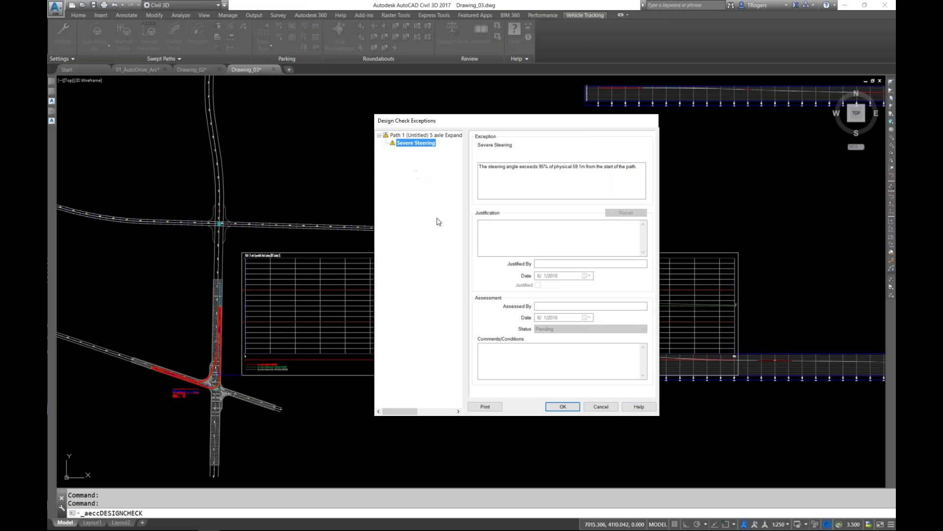
click(563, 406)
middle_drag(339, 254, 429, 227)
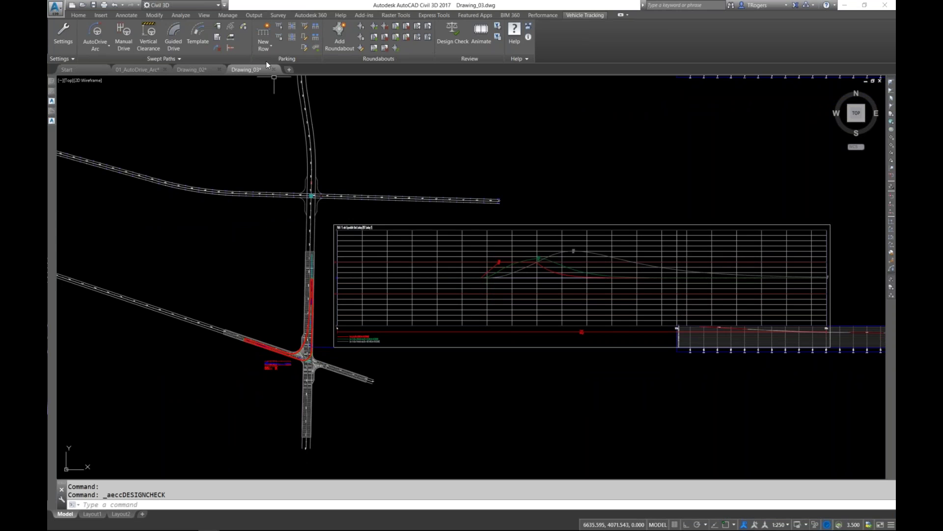
Insert a ground conflict report on the lowboy path, accepting the warning to run the 0.03m clearance check.
click(243, 29)
scroll(317, 351, up, 5)
scroll(345, 344, up, 3)
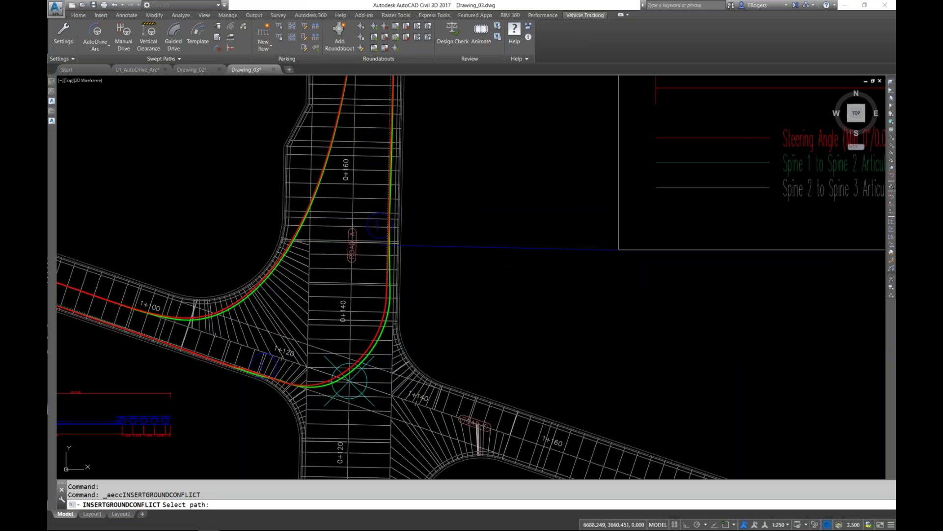
click(506, 304)
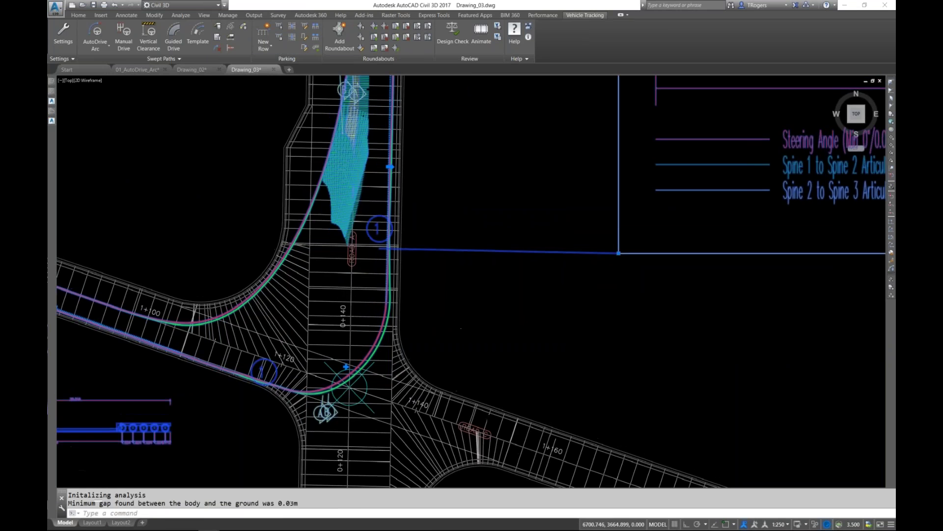
scroll(458, 317, down, 5)
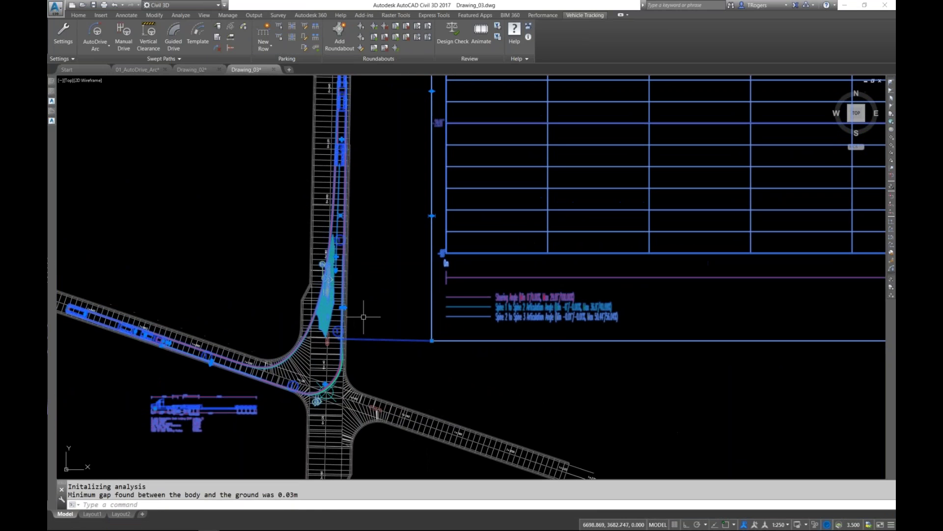
key(Escape)
key(Escape)
Pan along the road to inspect the ground conflict mesh and center the intersection.
scroll(363, 316, up, 6)
scroll(295, 177, up, 2)
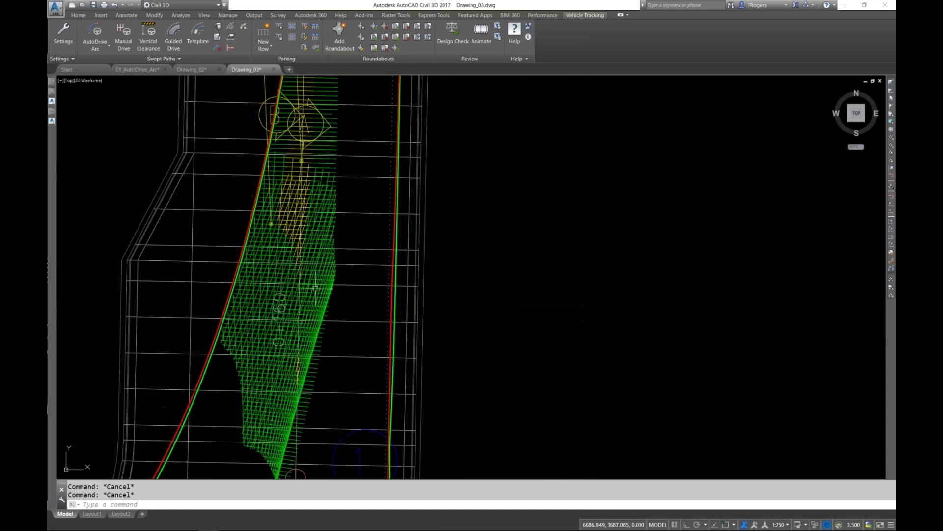
scroll(302, 152, down, 5)
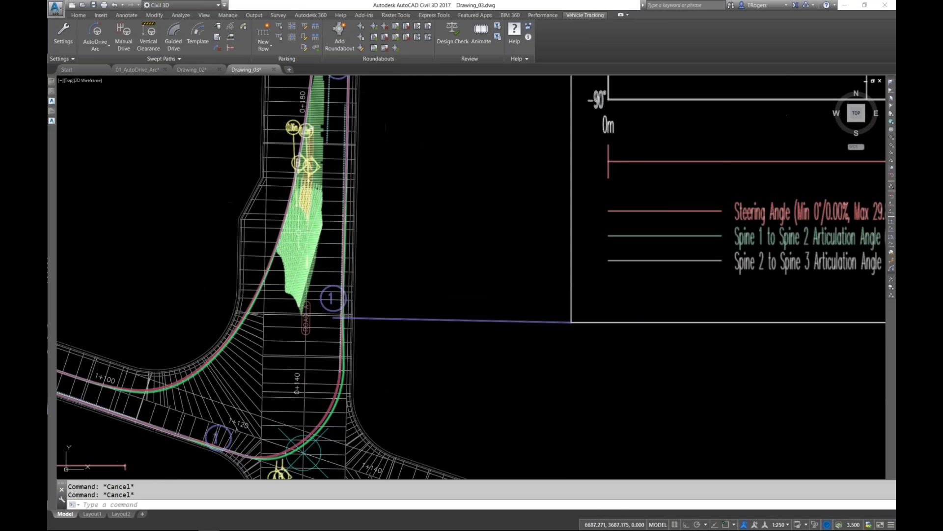
scroll(366, 248, down, 2)
middle_drag(400, 227, 386, 276)
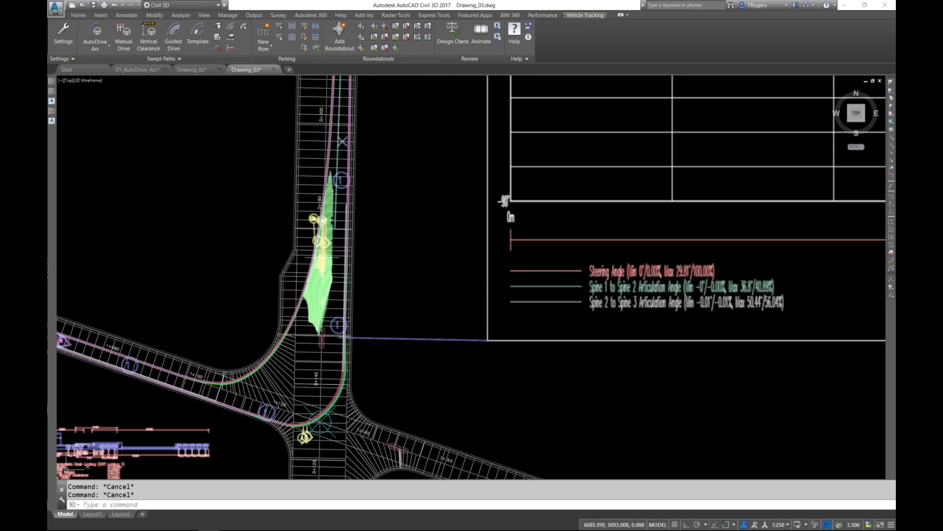
scroll(385, 270, down, 5)
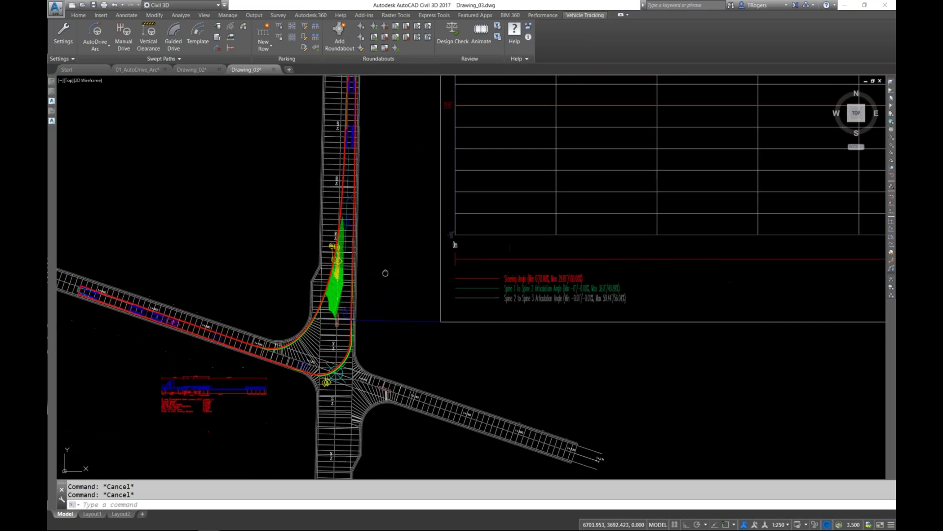
middle_drag(297, 299, 146, 310)
middle_drag(626, 359, 376, 355)
middle_drag(88, 351, 337, 347)
middle_drag(113, 332, 362, 310)
Zoom out to show the whole intersection with the swept path and steering chart.
scroll(362, 309, up, 10)
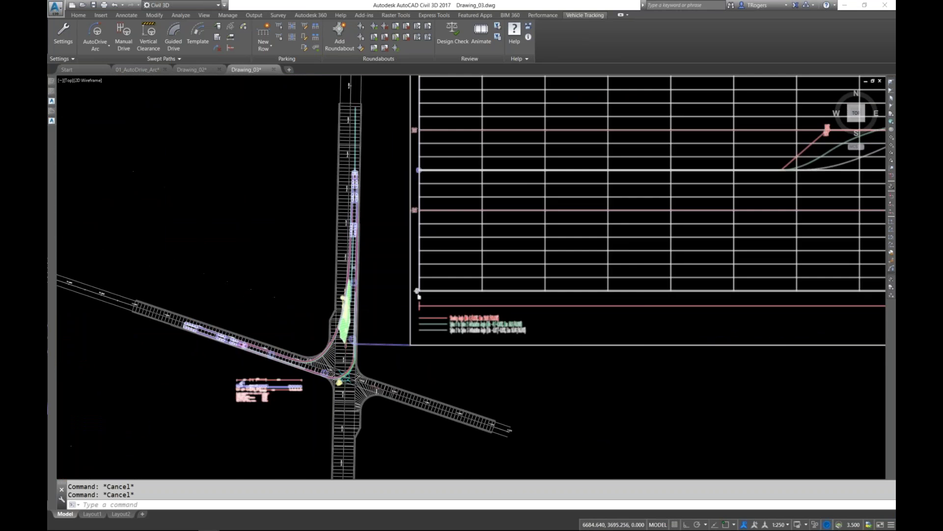
scroll(442, 285, down, 4)
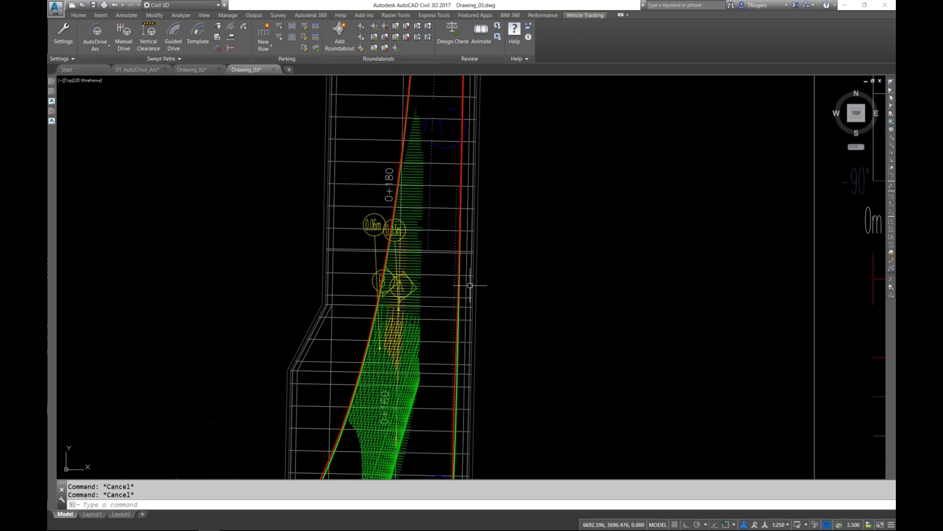
scroll(479, 295, up, 1)
mouse_move(488, 313)
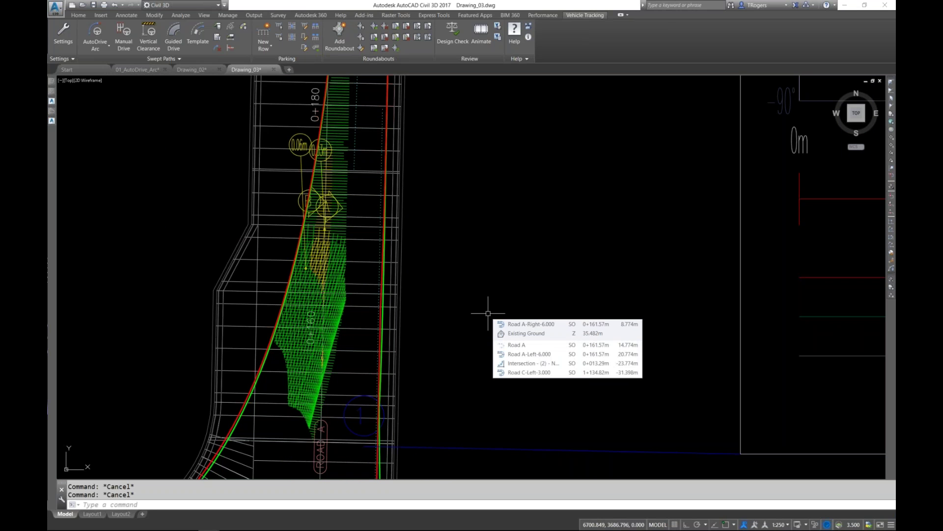
scroll(426, 276, up, 4)
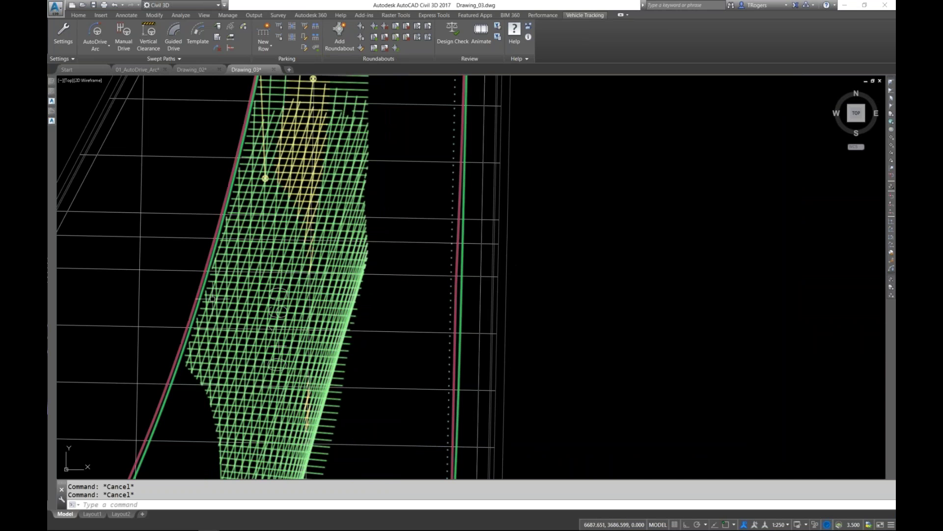
scroll(370, 358, down, 2)
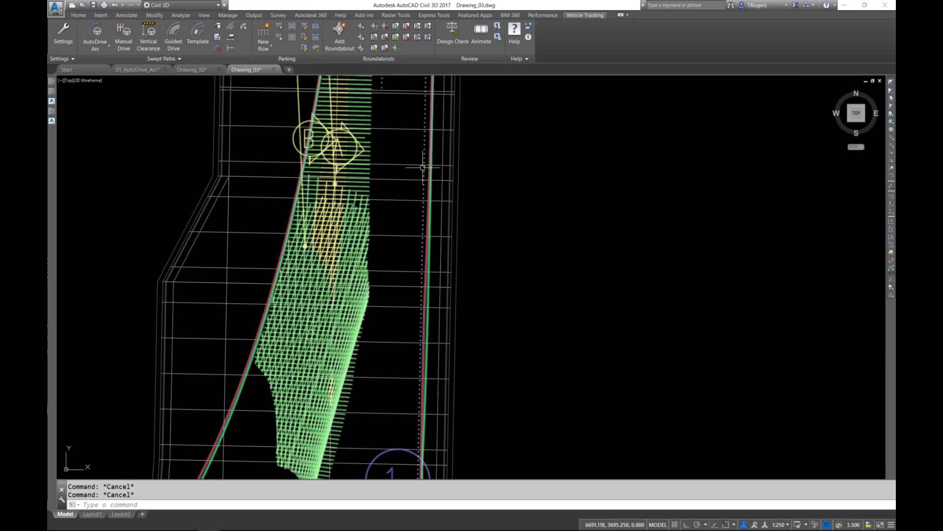
scroll(313, 300, down, 2)
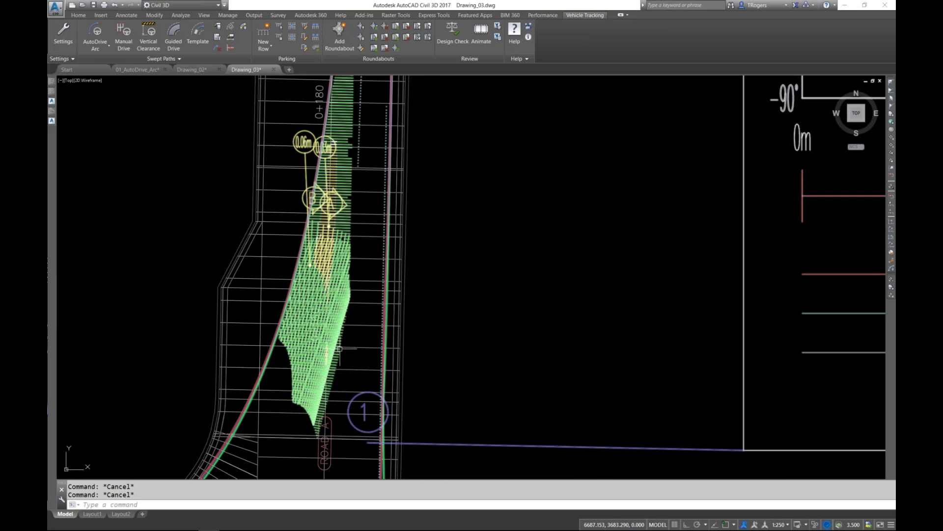
scroll(344, 273, down, 1)
scroll(406, 238, down, 3)
scroll(357, 270, down, 2)
scroll(370, 256, down, 2)
mouse_move(371, 257)
middle_down()
mouse_move(295, 265)
mouse_move(265, 280)
middle_up()
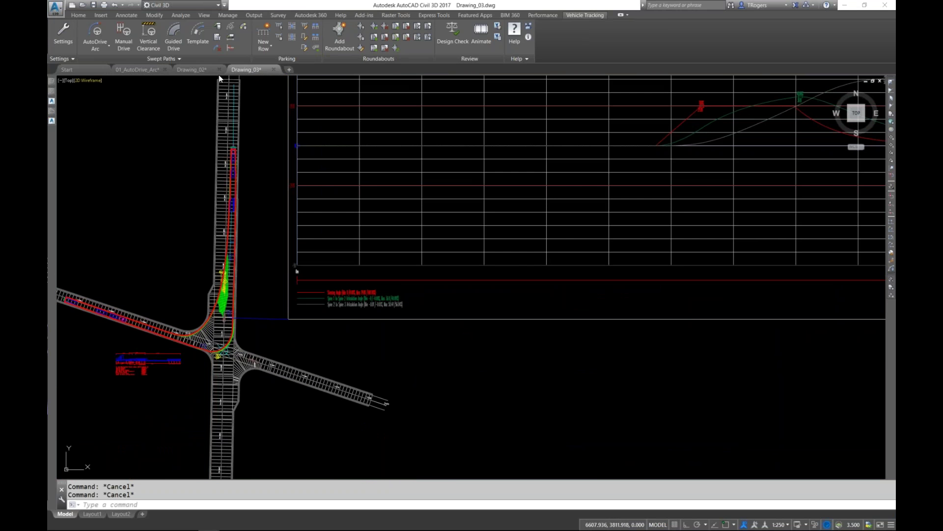
Close Drawing_03 without saving, cancel closing Drawing_02, and pan its site plan.
click(275, 70)
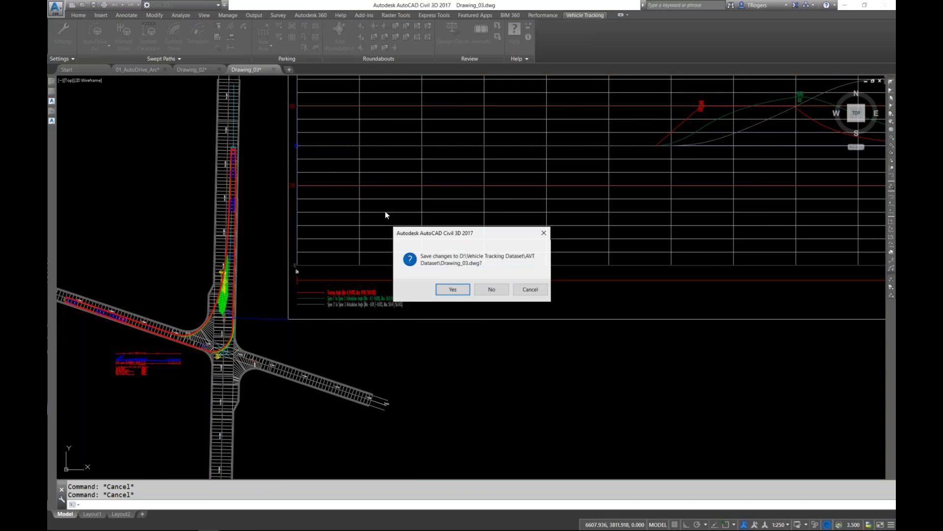
click(488, 289)
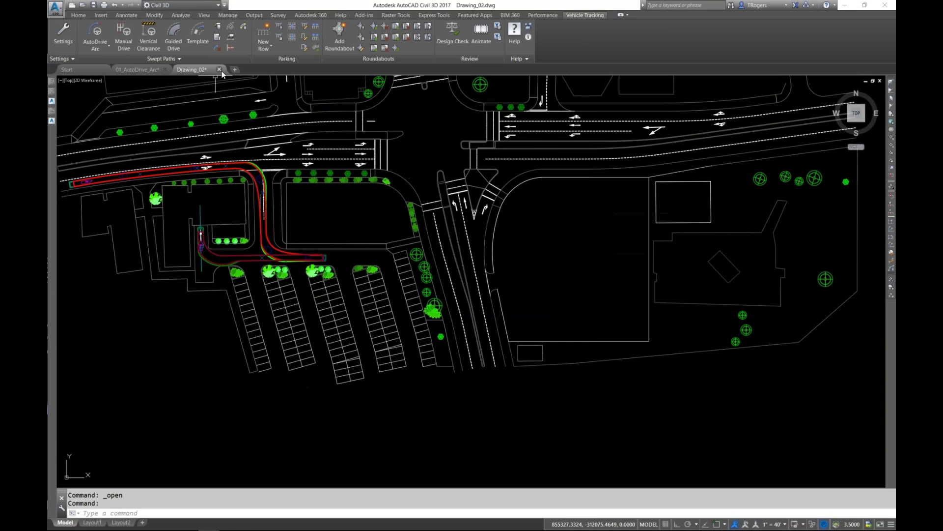
click(220, 70)
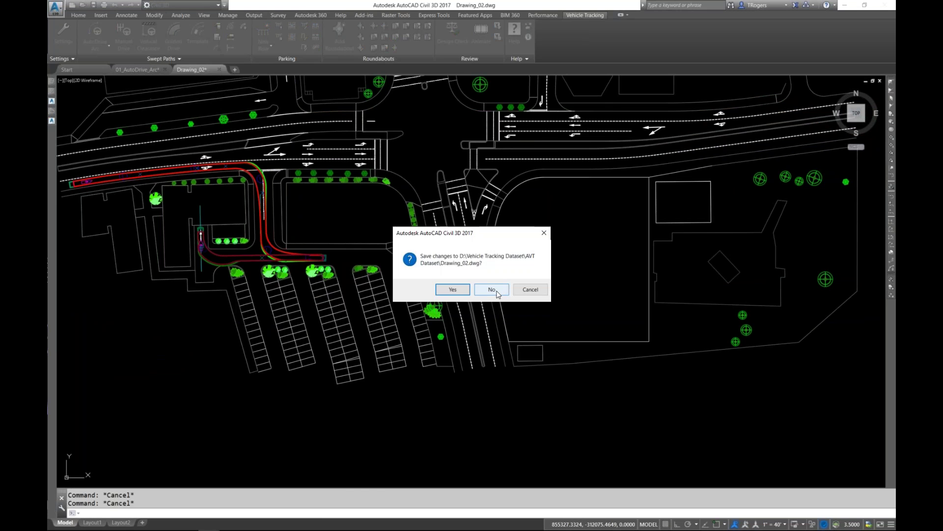
click(530, 289)
middle_drag(502, 245, 289, 258)
scroll(323, 260, up, 3)
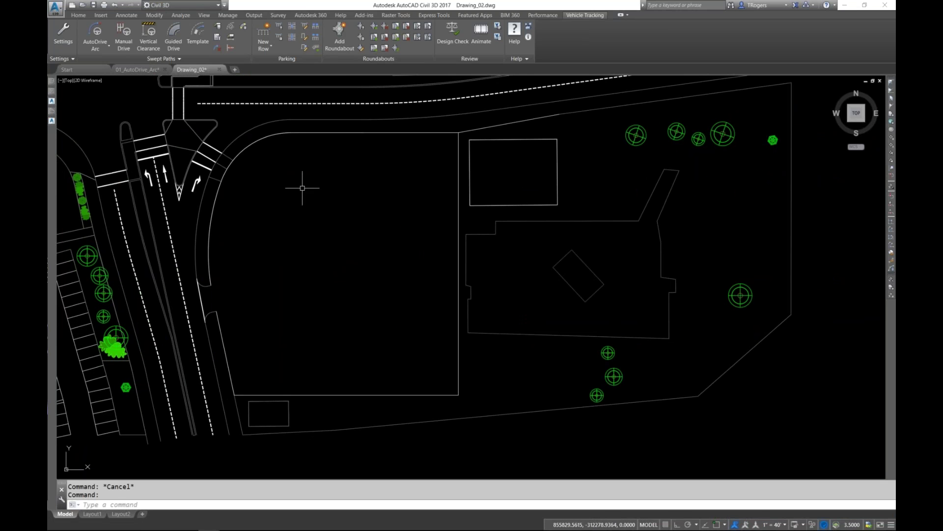
In Parking Standard Explorer, expand US Parking Standards and right-click the ITE Guideline standard.
click(282, 29)
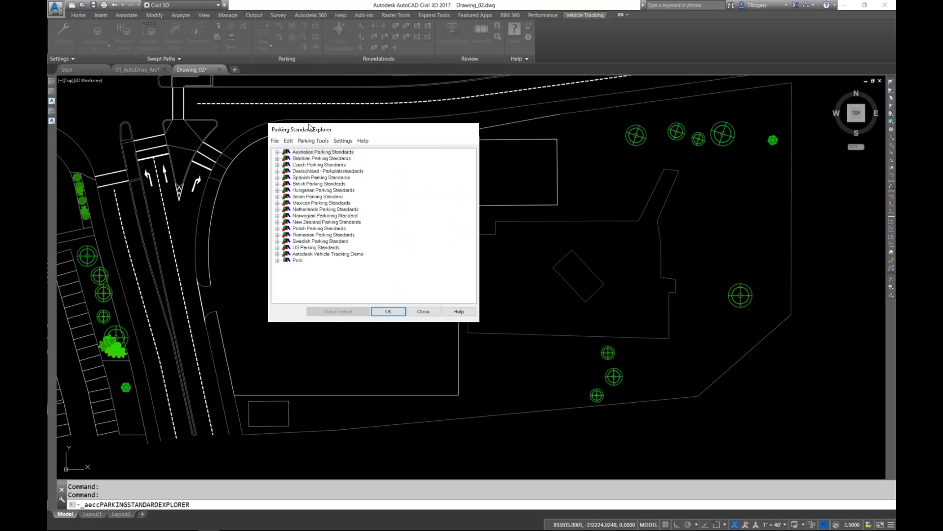
click(270, 241)
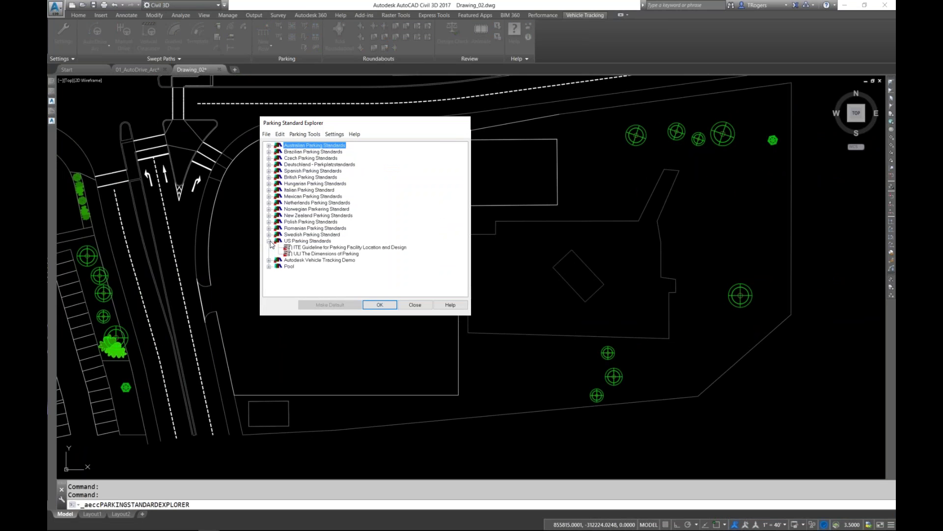
click(299, 248)
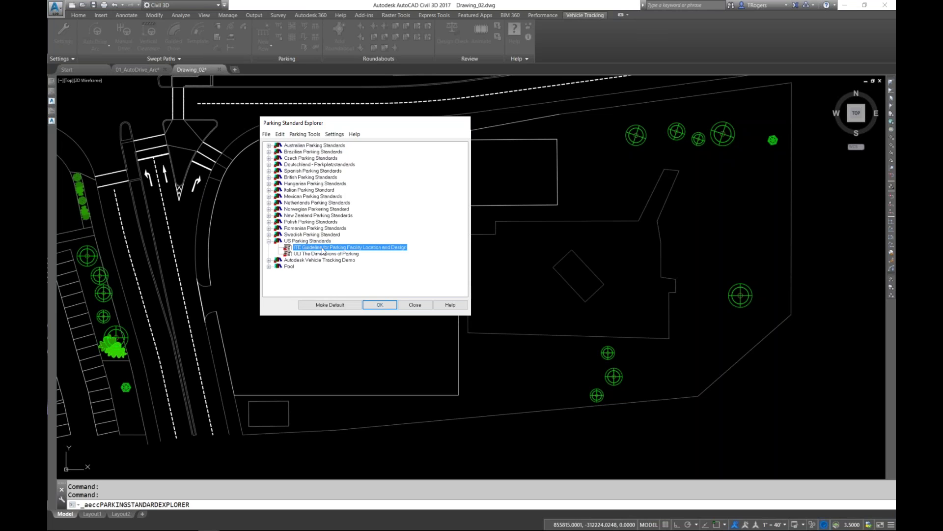
right_click(324, 251)
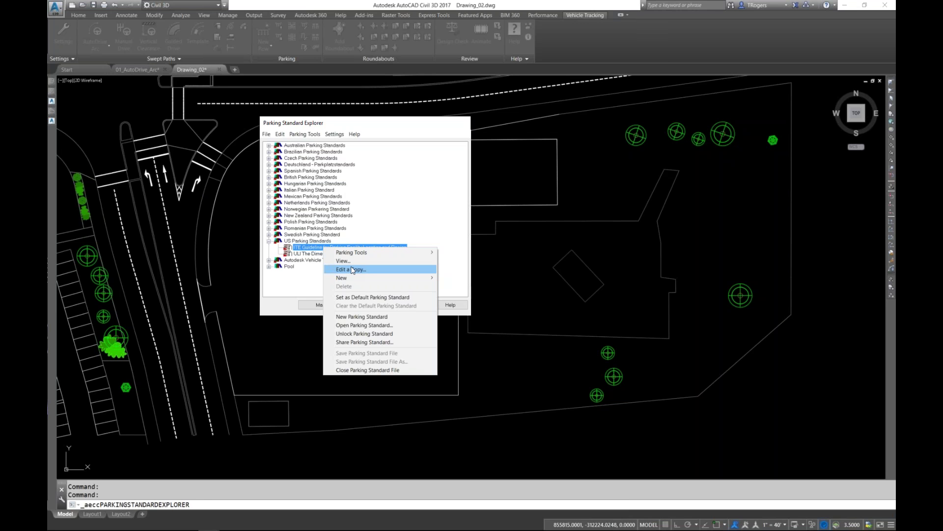
Close Parking Standard Explorer and start a new parking row with the first Pool standard.
click(340, 293)
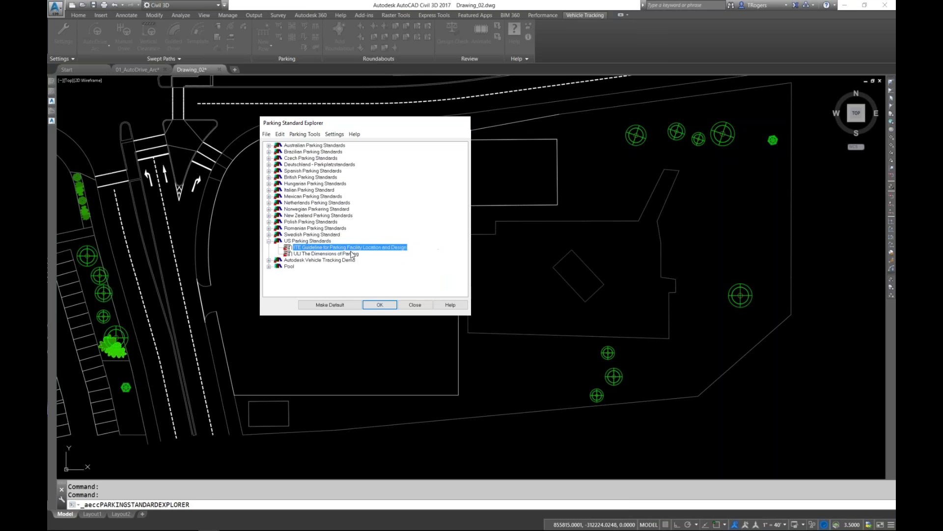
click(381, 305)
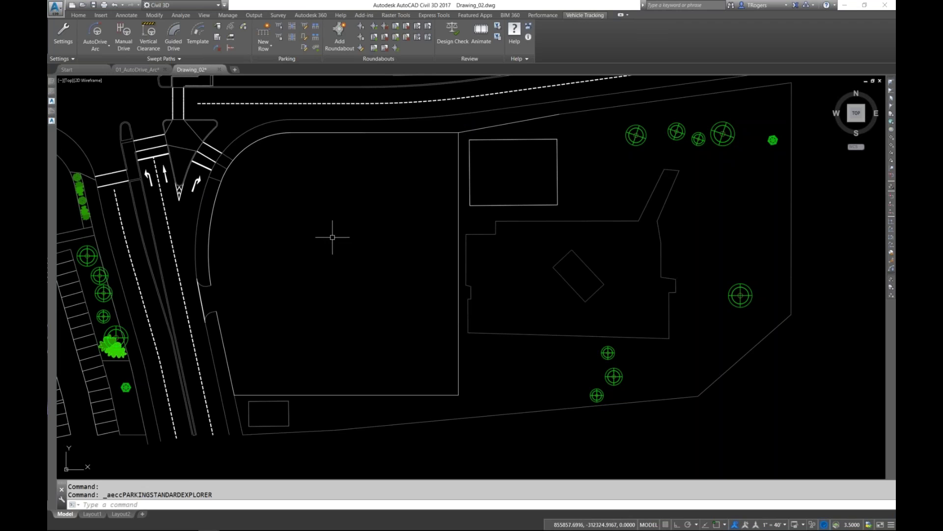
click(263, 35)
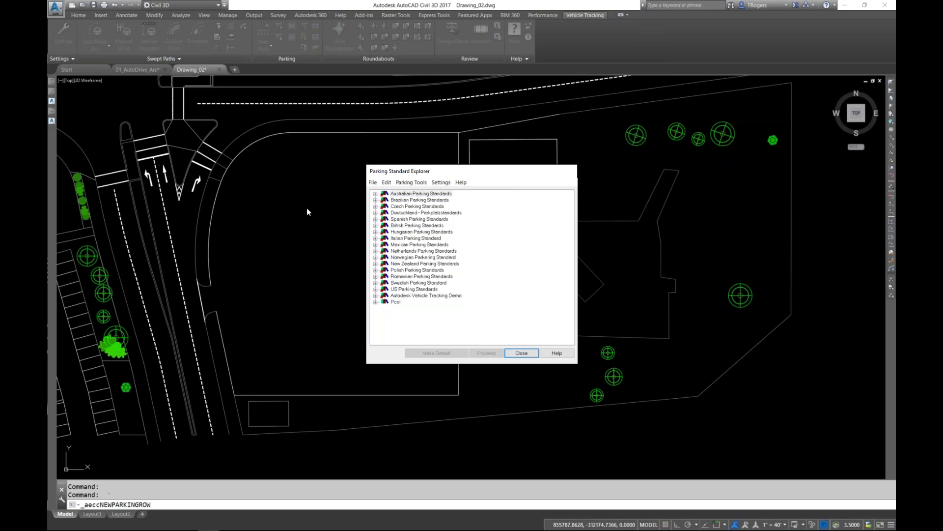
click(376, 302)
click(423, 308)
click(486, 353)
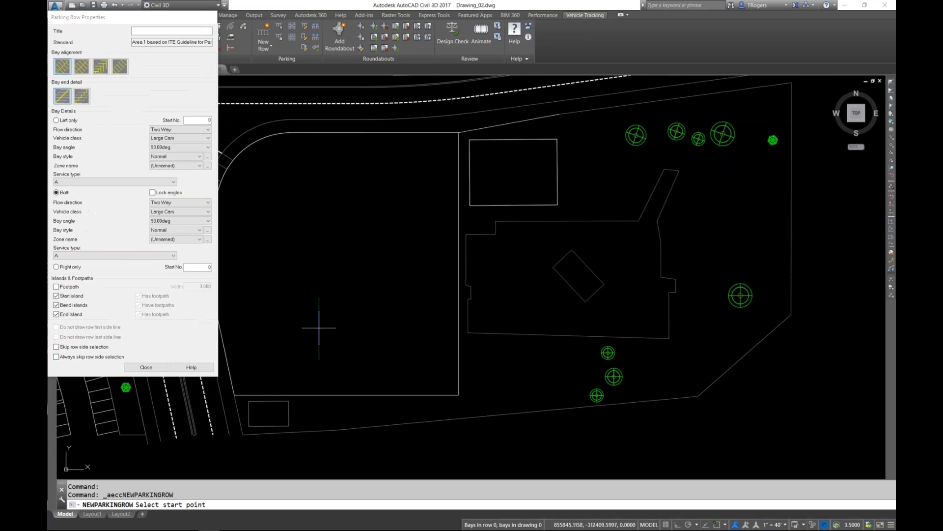
With Osnap on, trace a parking row around the lot's bottom, right, top and road arc, then pick the bay side.
middle_drag(273, 332, 358, 348)
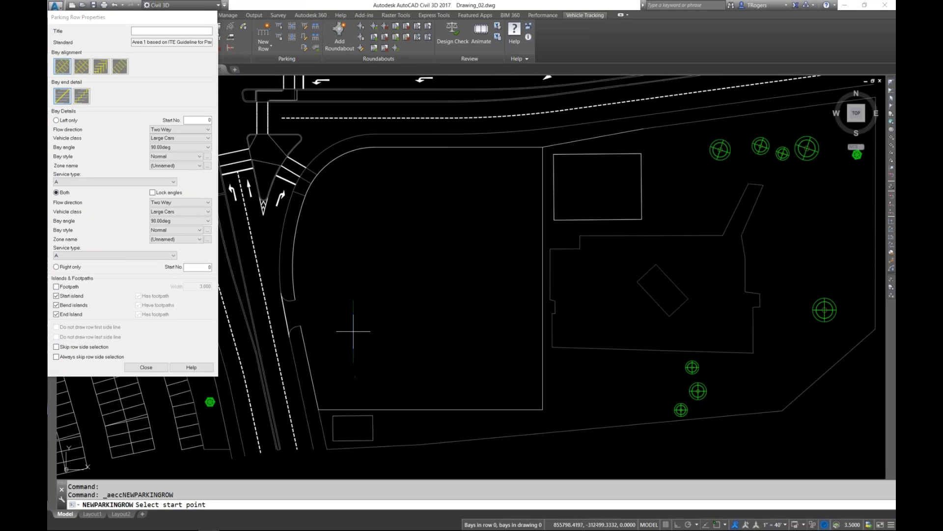
click(717, 524)
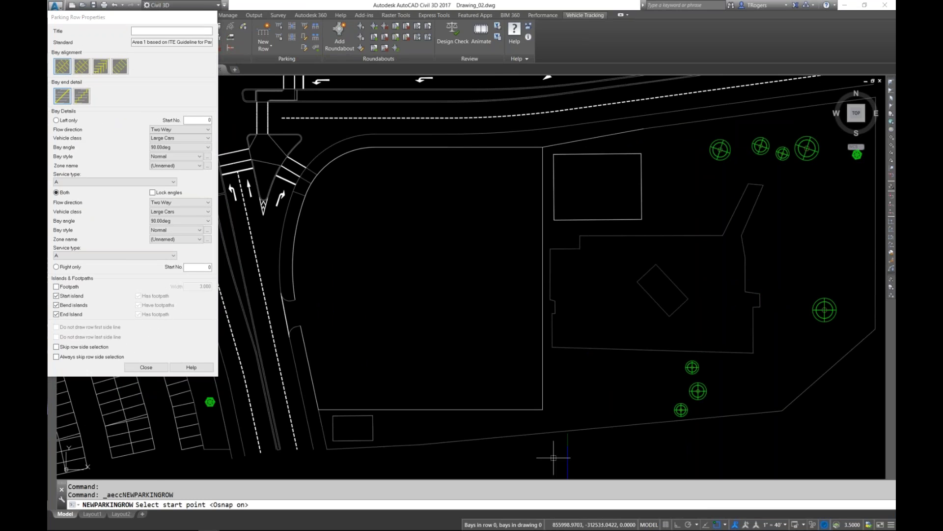
click(322, 408)
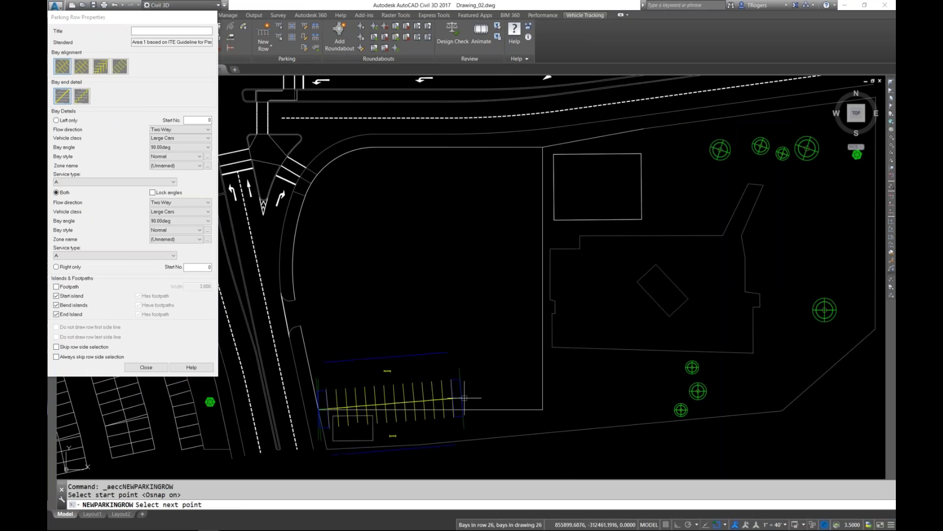
click(543, 405)
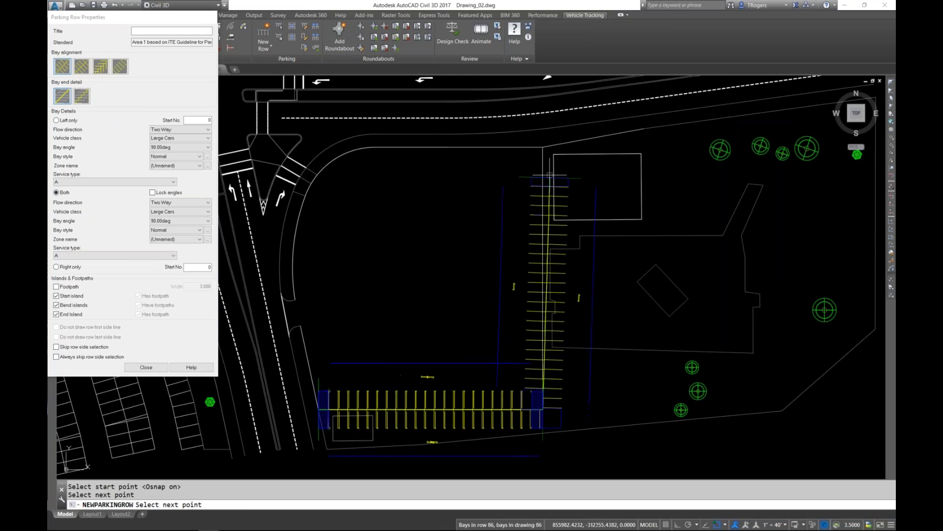
click(448, 148)
click(377, 147)
click(308, 192)
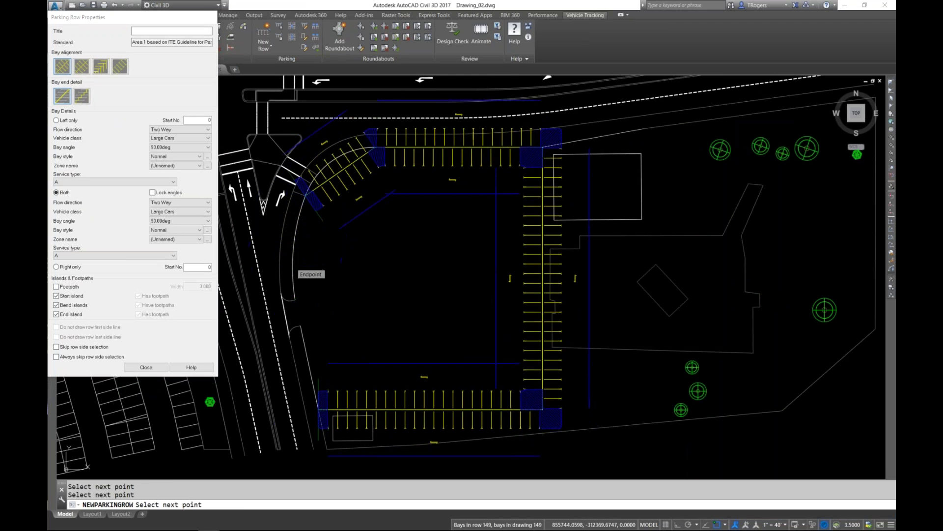
click(295, 299)
key(Return)
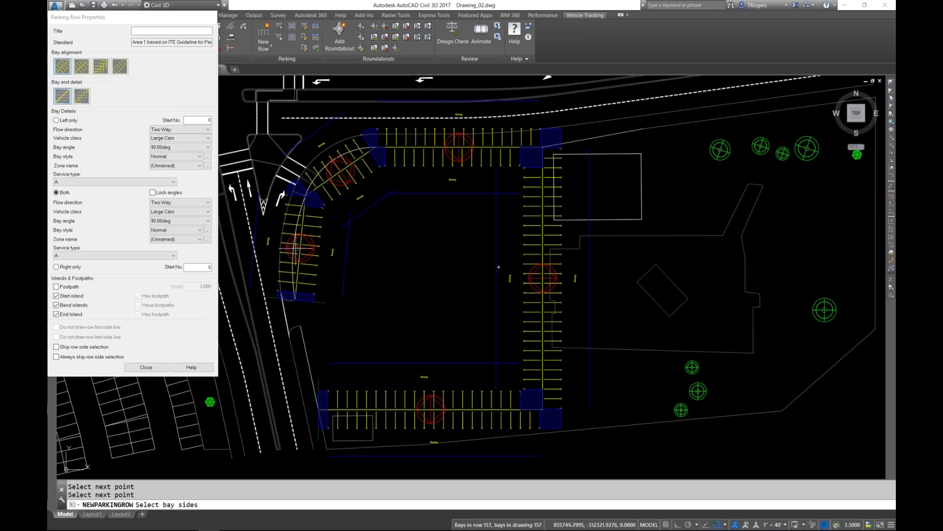
click(334, 237)
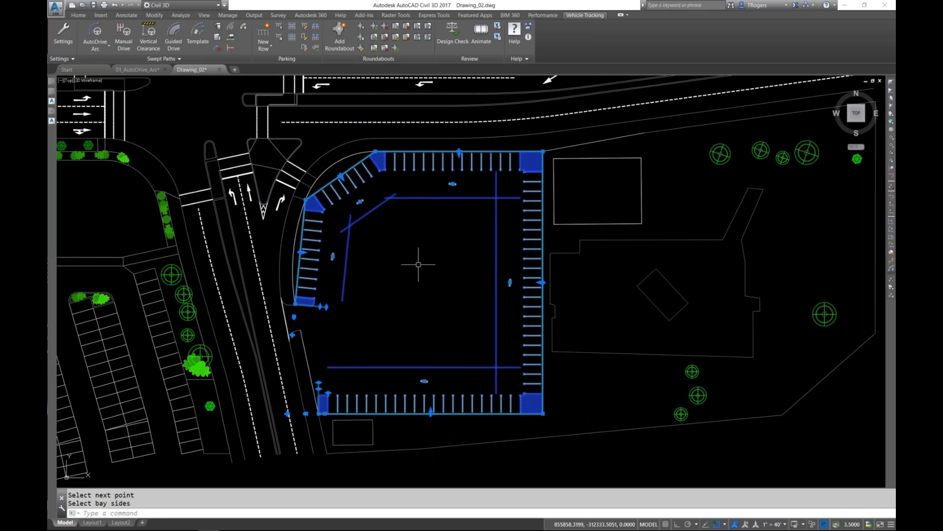
Move the row's angled corner grip to a midpoint using the Osnap Midpoint override.
scroll(339, 175, up, 4)
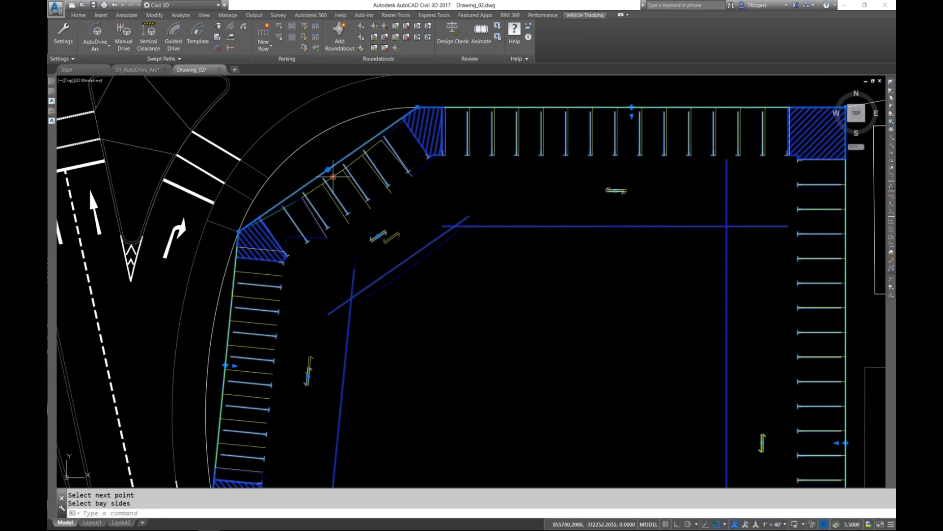
click(333, 176)
shift+right_click(315, 156)
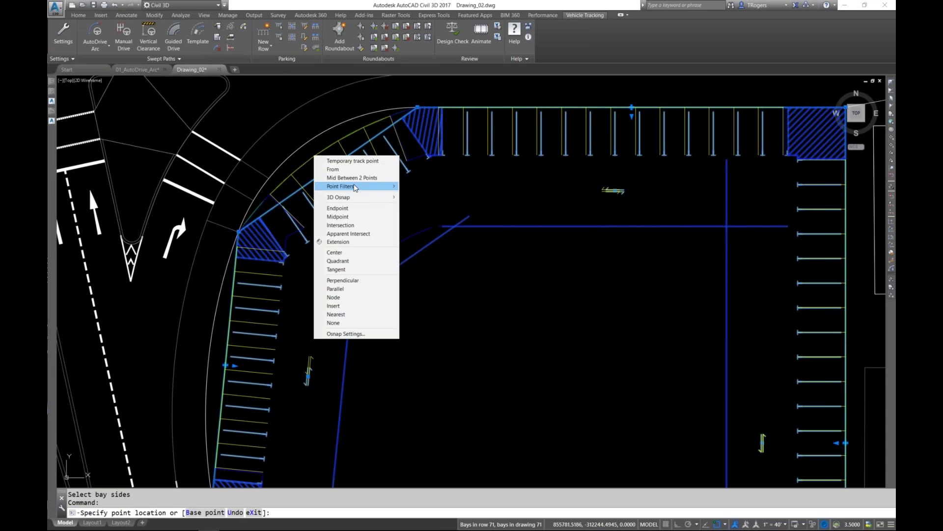
click(343, 212)
scroll(309, 142, down, 2)
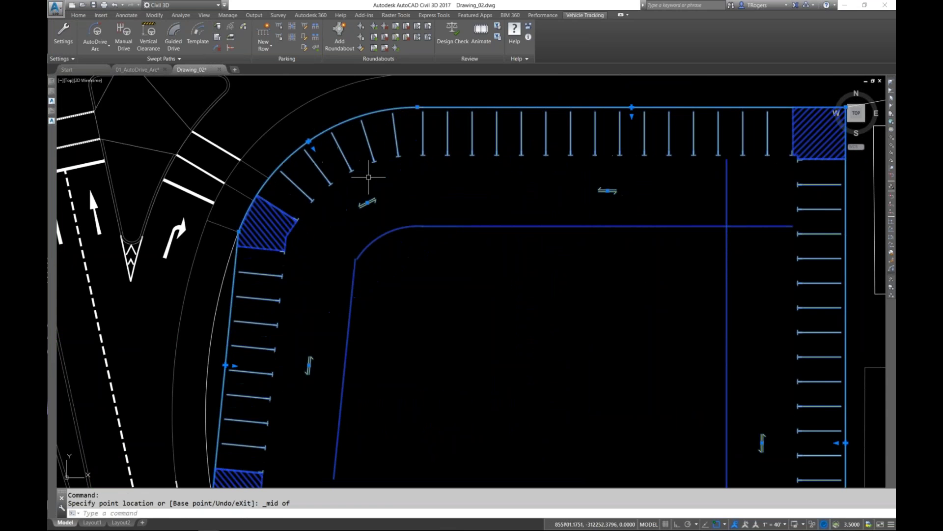
scroll(369, 176, down, 2)
scroll(298, 281, up, 5)
click(282, 297)
Snap the row's left-side grip onto the road edge with the Nearest override, then deselect.
click(259, 303)
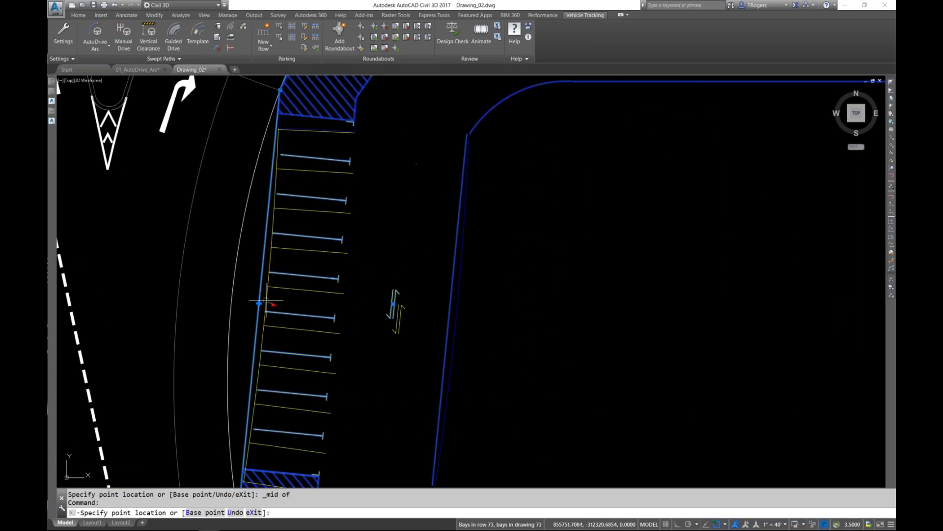
shift+right_click(232, 297)
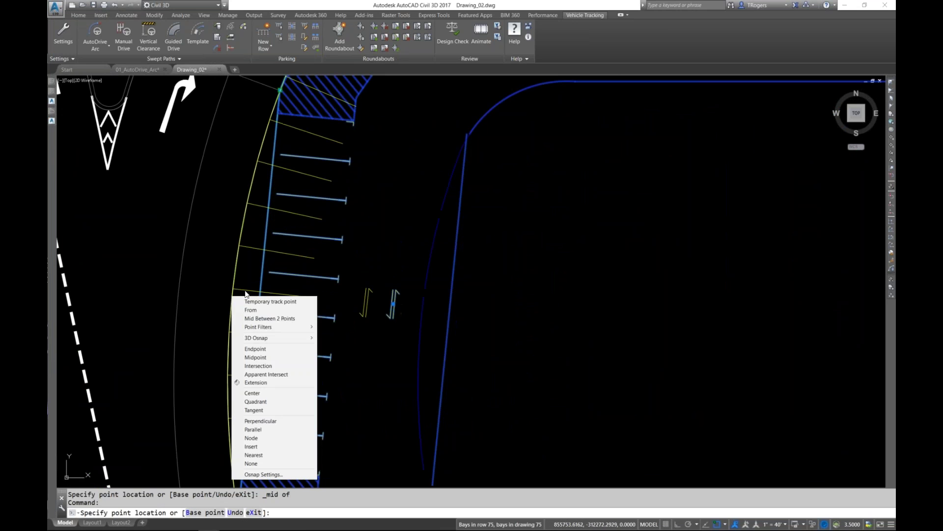
click(254, 454)
scroll(232, 297, down, 3)
click(243, 302)
scroll(337, 285, down, 3)
key(Escape)
key(Escape)
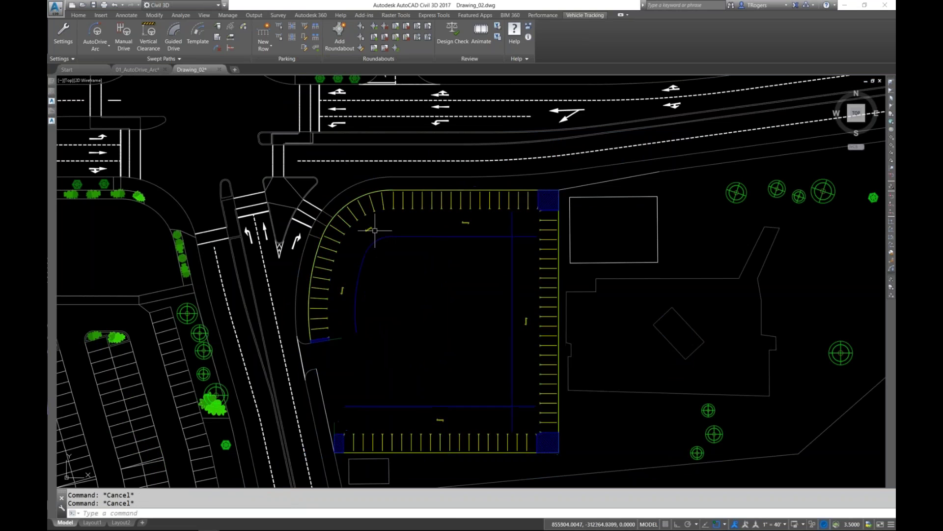
scroll(372, 230, up, 5)
scroll(358, 239, up, 1)
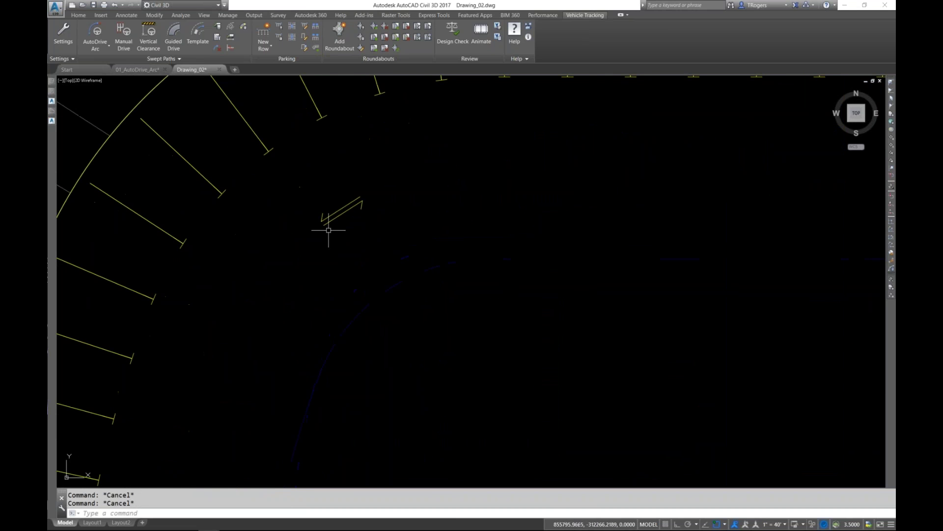
scroll(332, 221, down, 3)
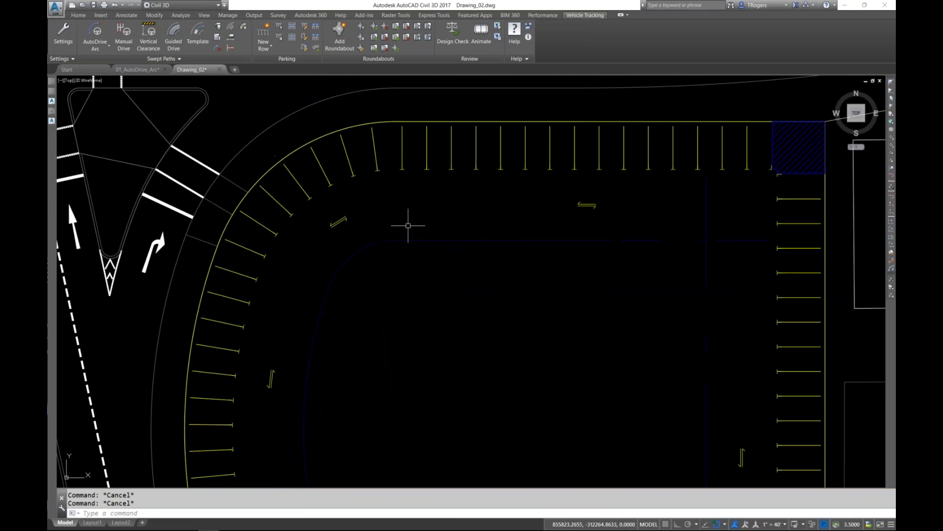
scroll(408, 226, down, 2)
middle_drag(409, 226, 354, 265)
scroll(415, 221, up, 4)
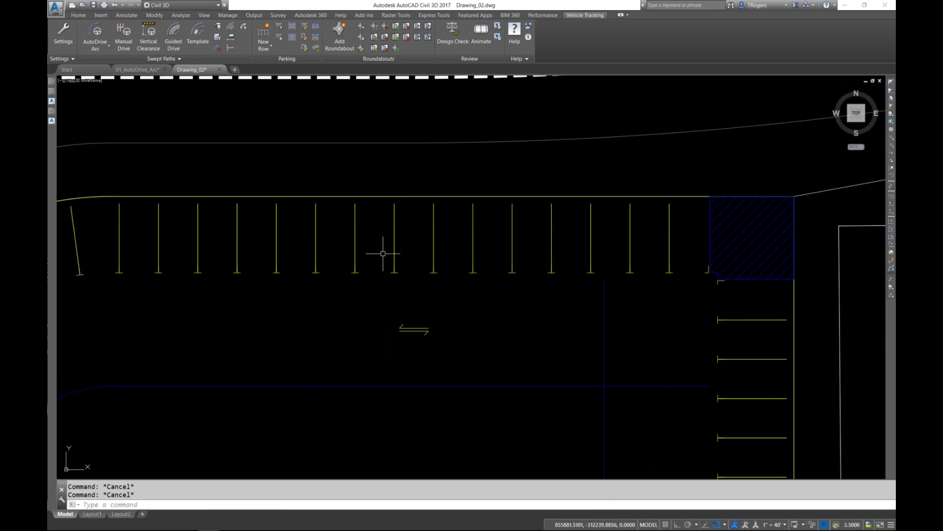
scroll(359, 270, up, 3)
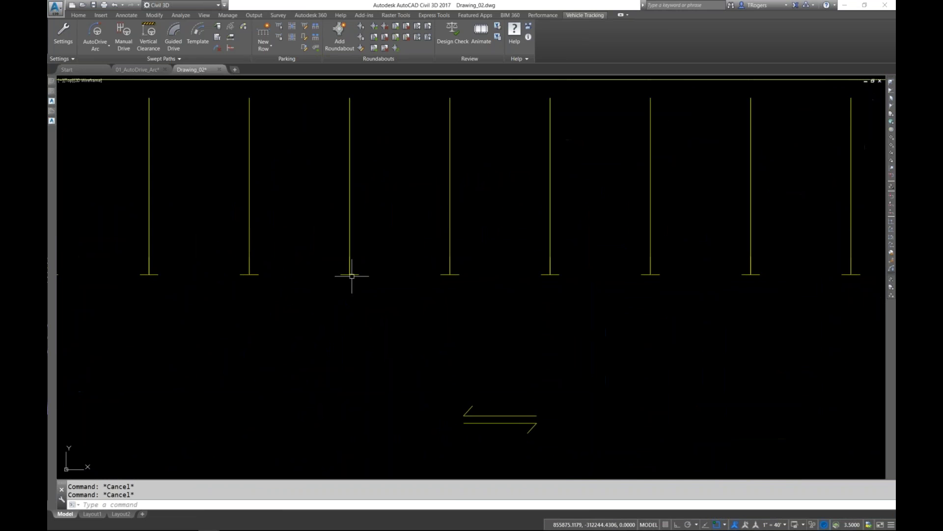
scroll(398, 146, down, 2)
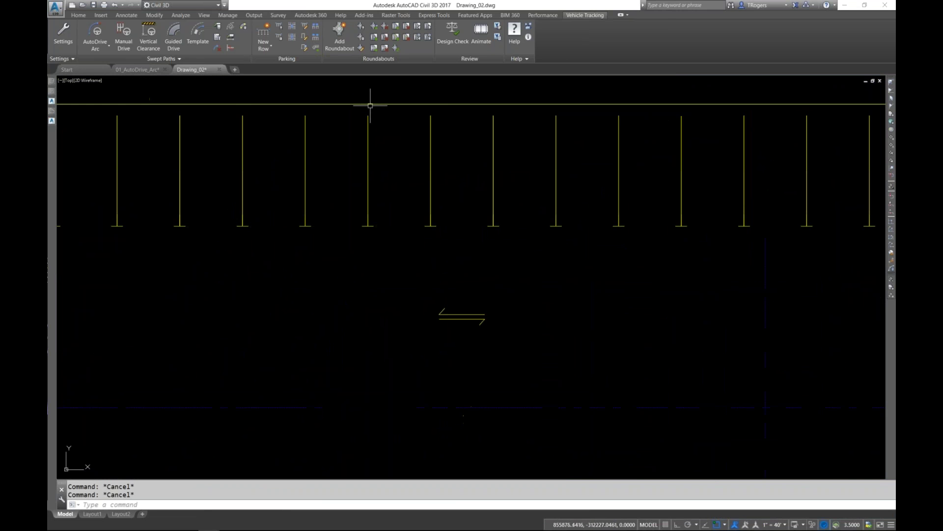
scroll(408, 153, down, 8)
mouse_move(401, 167)
middle_down()
mouse_move(400, 227)
mouse_move(385, 195)
middle_up()
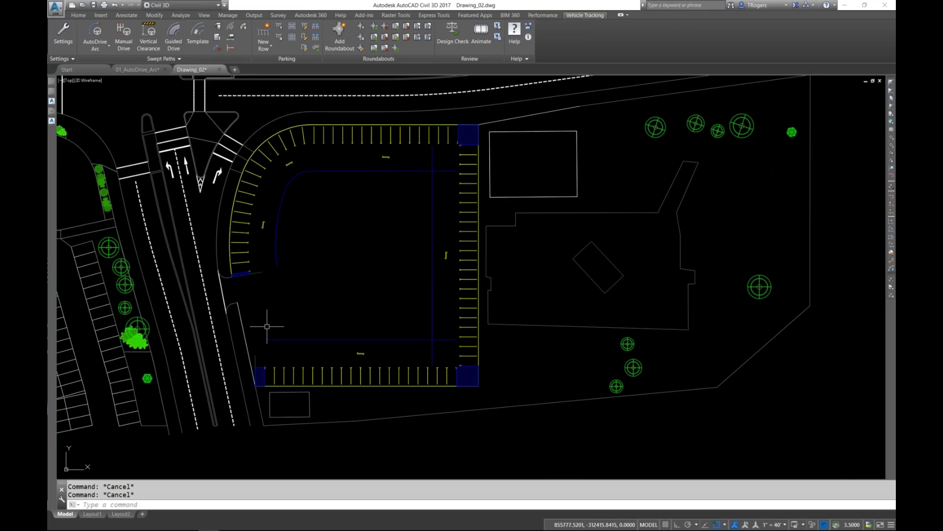
With Osnap off, move the end stall's top grip to slant the south row's west end along the road.
scroll(268, 326, up, 5)
click(265, 370)
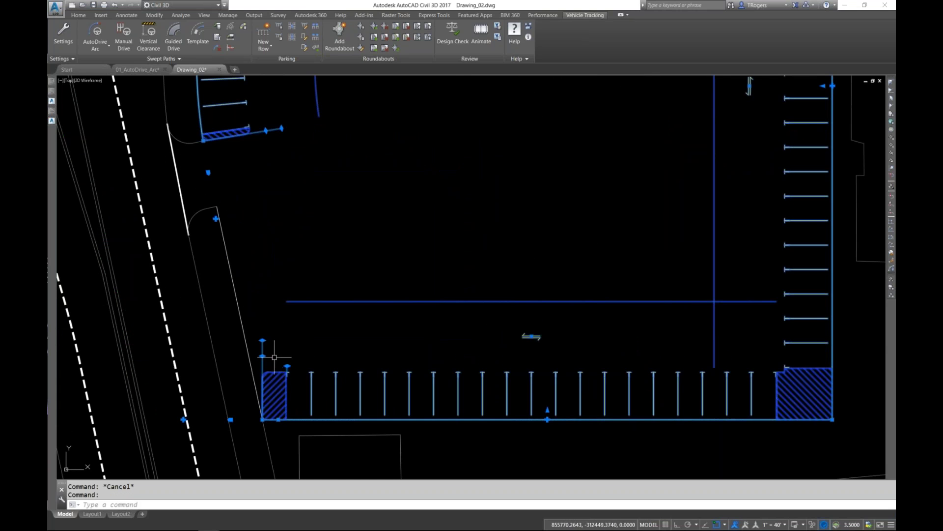
middle_drag(276, 344, 277, 224)
scroll(297, 250, up, 4)
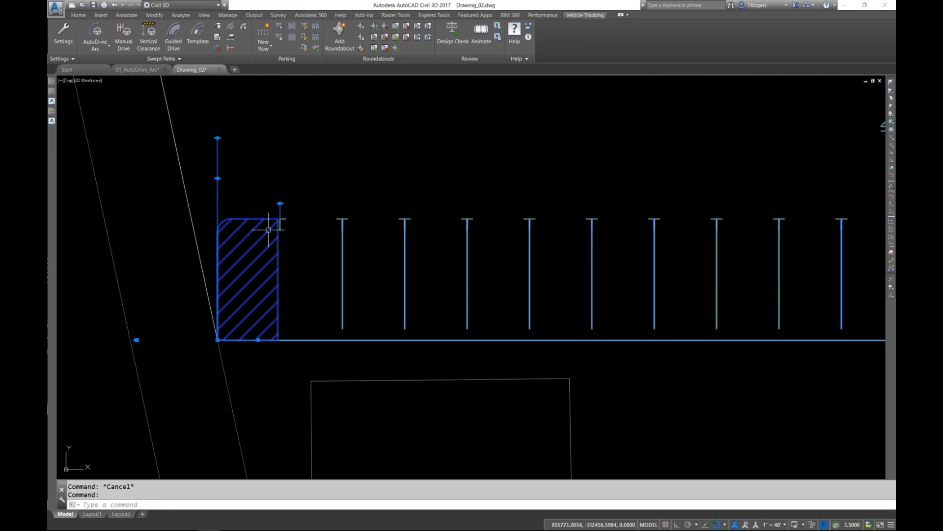
click(218, 138)
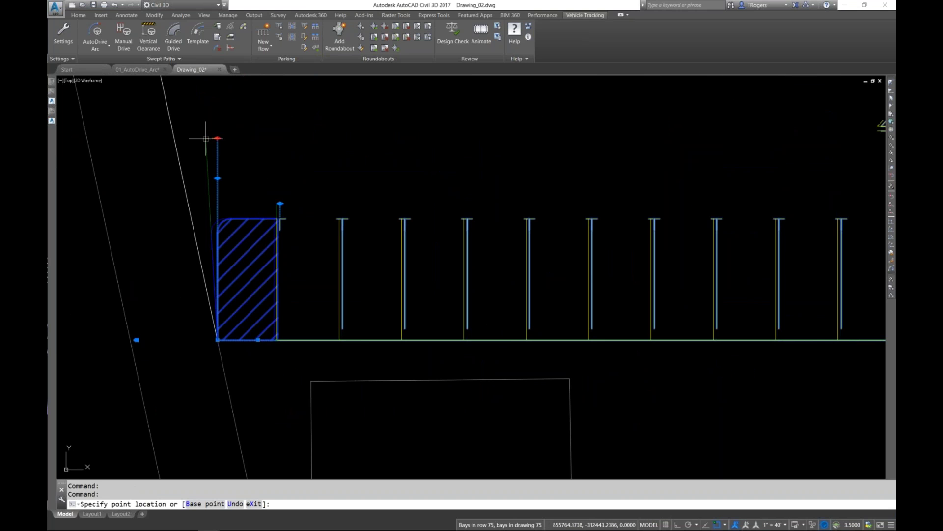
click(716, 524)
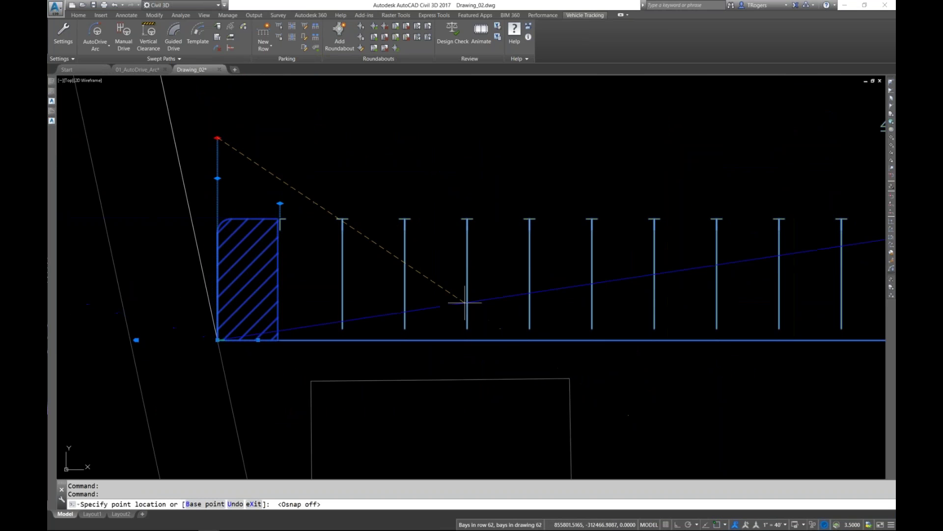
click(174, 142)
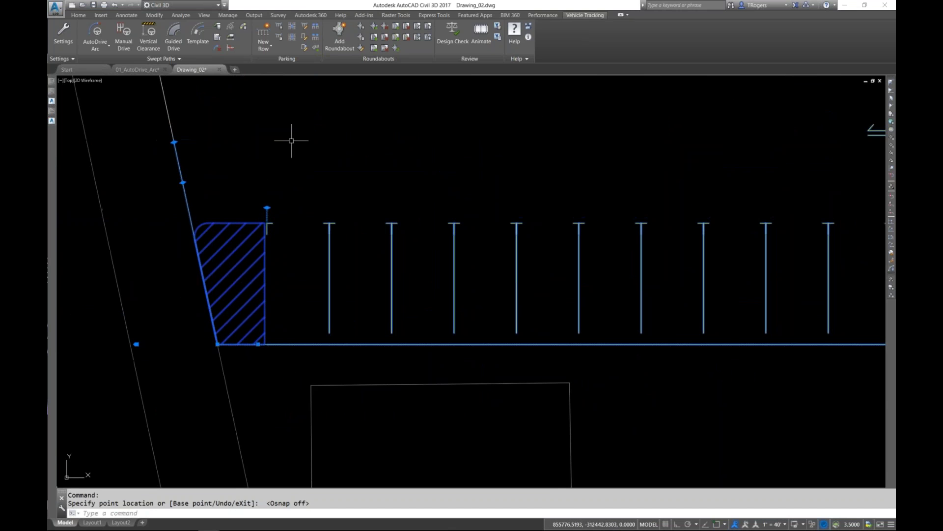
key(Escape)
Select the parking row and open it with Edit Row.
scroll(305, 169, down, 4)
middle_drag(604, 204, 504, 300)
scroll(504, 300, down, 4)
scroll(524, 104, up, 1)
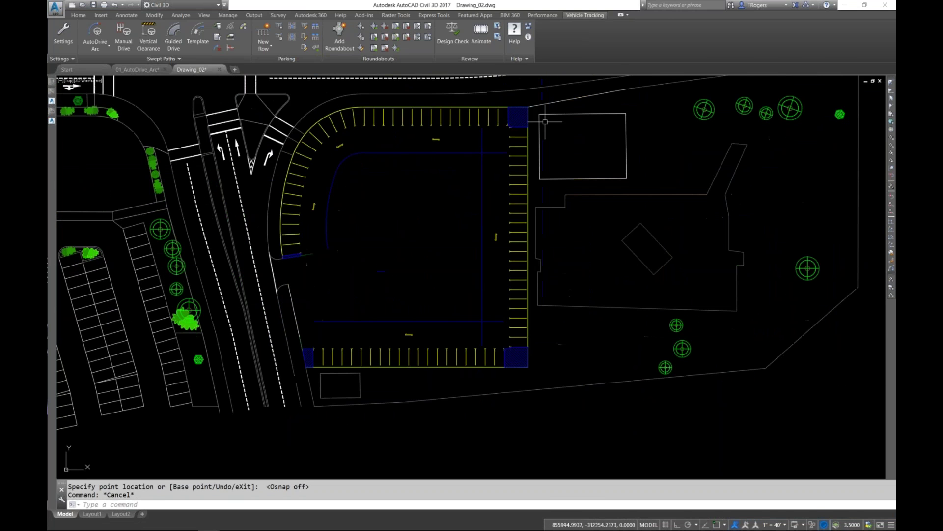
scroll(288, 257, up, 5)
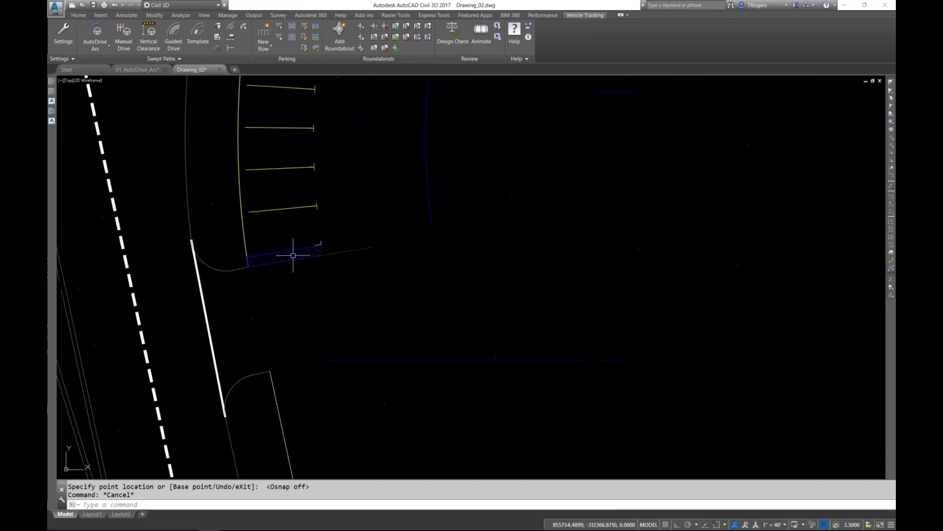
click(288, 257)
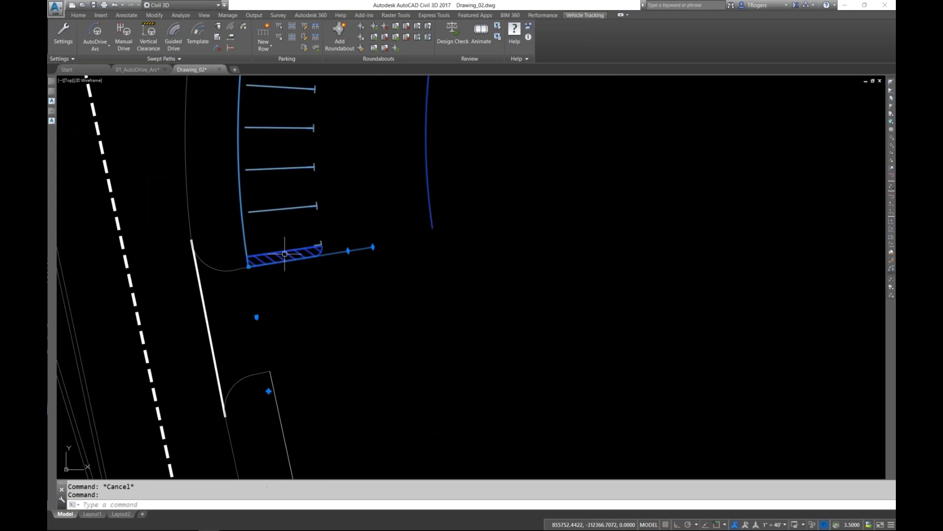
click(305, 28)
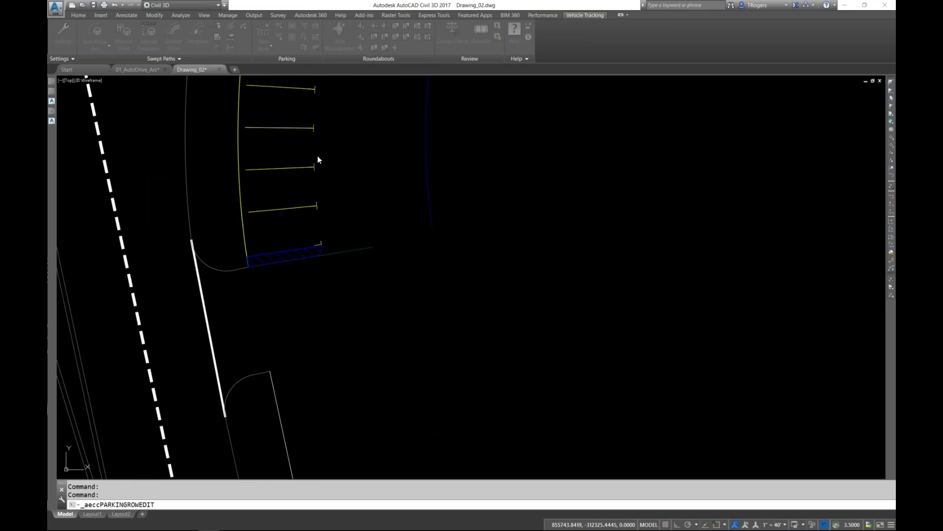
Preview the row without its End Island, then re-enable End Island and confirm the row properties.
drag(441, 87, 668, 98)
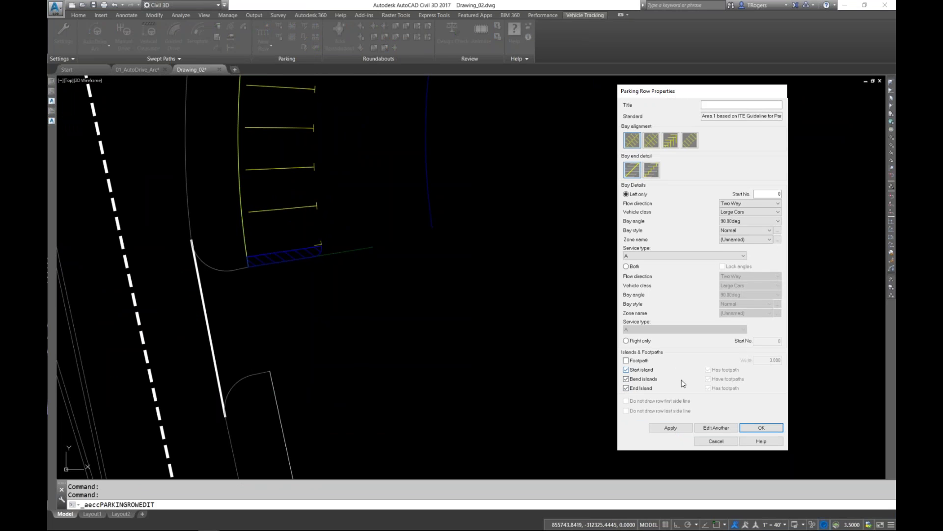
click(626, 388)
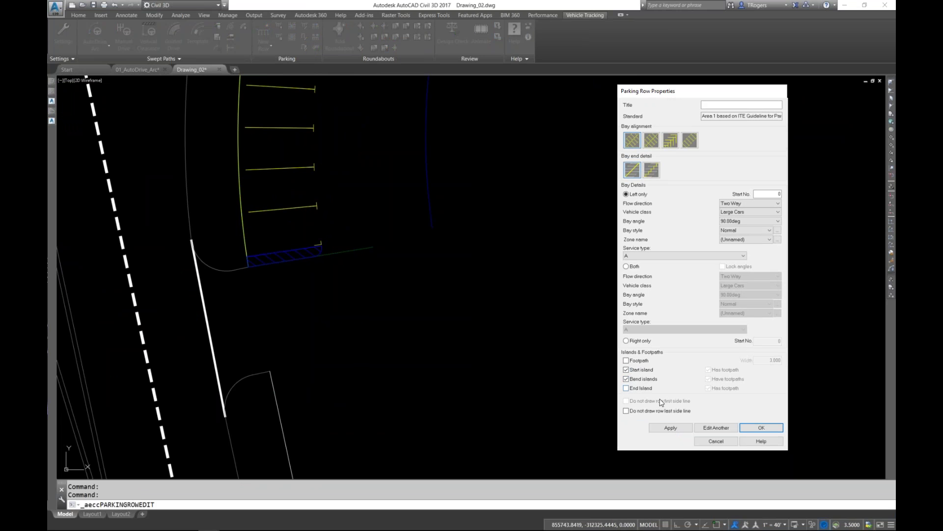
click(672, 428)
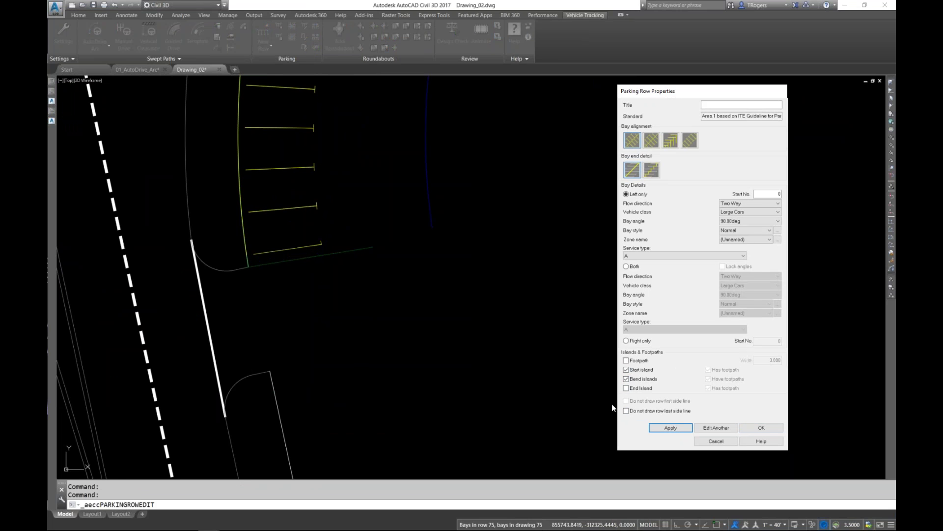
click(626, 389)
click(666, 427)
click(767, 428)
scroll(461, 323, down, 6)
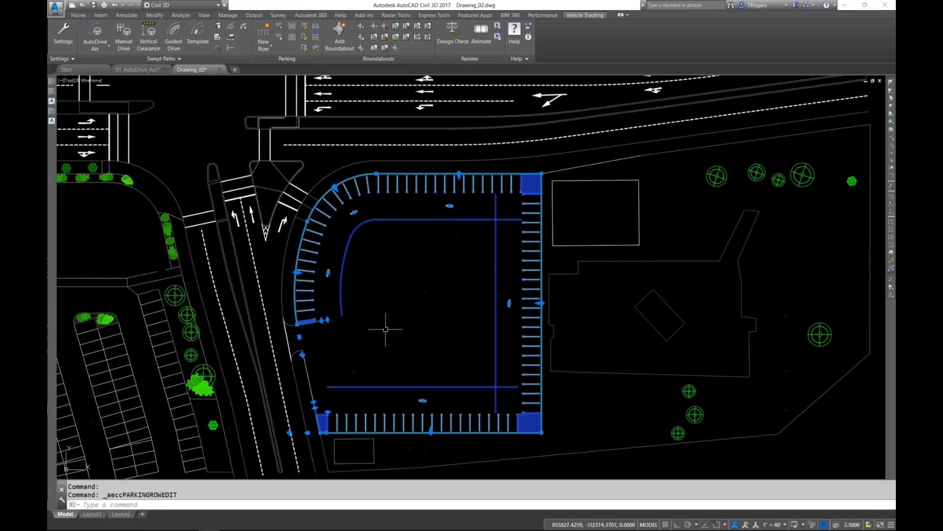
scroll(374, 389, up, 4)
scroll(379, 385, down, 4)
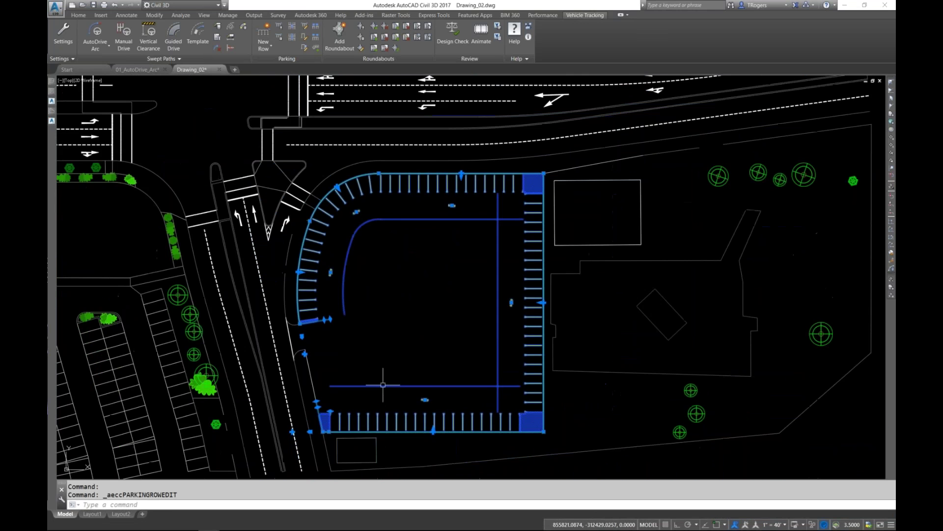
middle_drag(378, 386, 337, 343)
Start a Parallel Row using the Pool's Area 1 ITE Guideline standard.
click(267, 46)
click(275, 81)
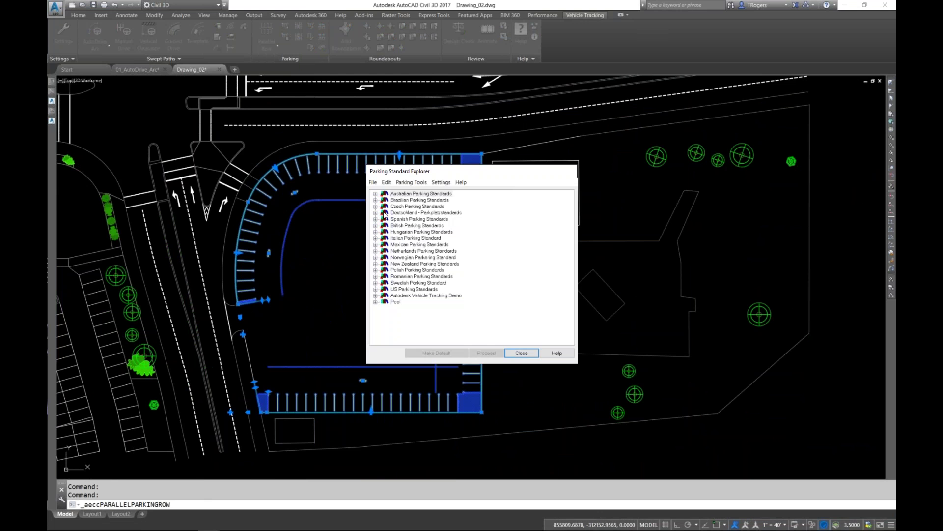
click(376, 302)
click(418, 309)
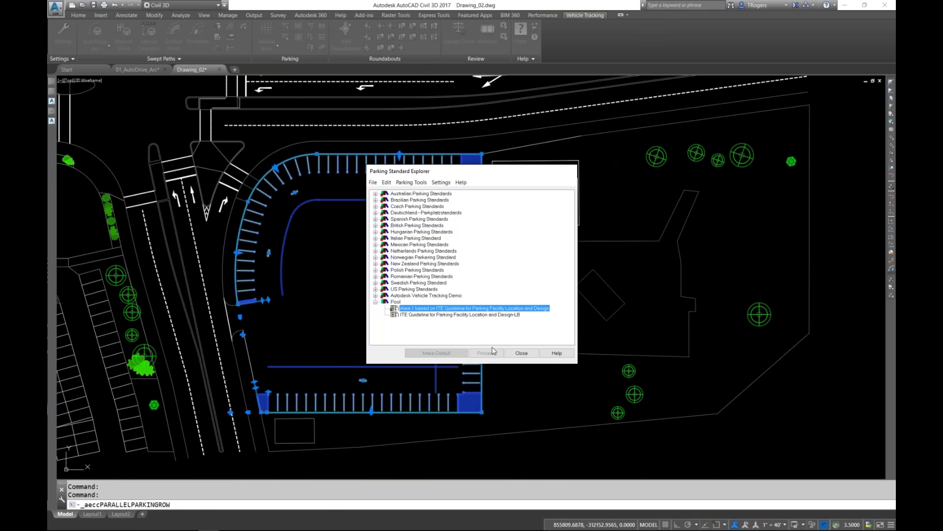
click(486, 352)
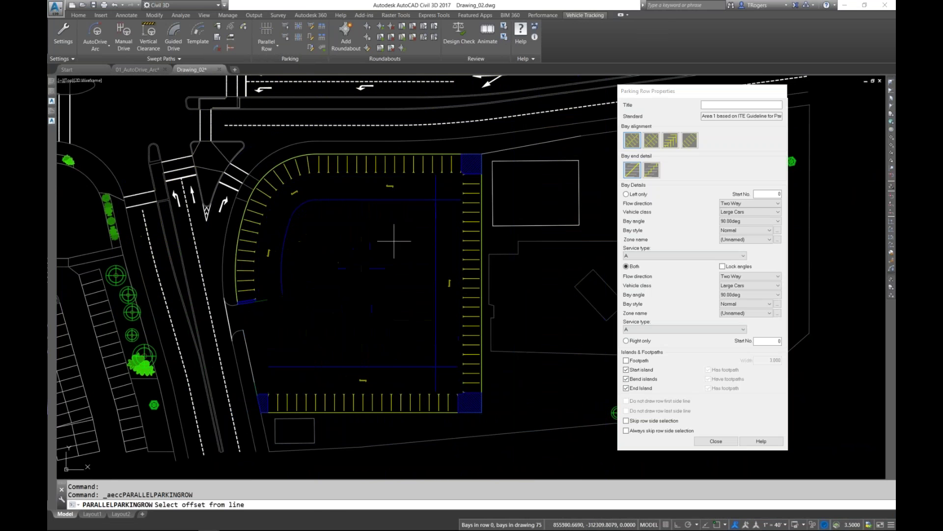
Place the parallel row's offset inside the curved row and pick its bay side.
scroll(398, 202, up, 2)
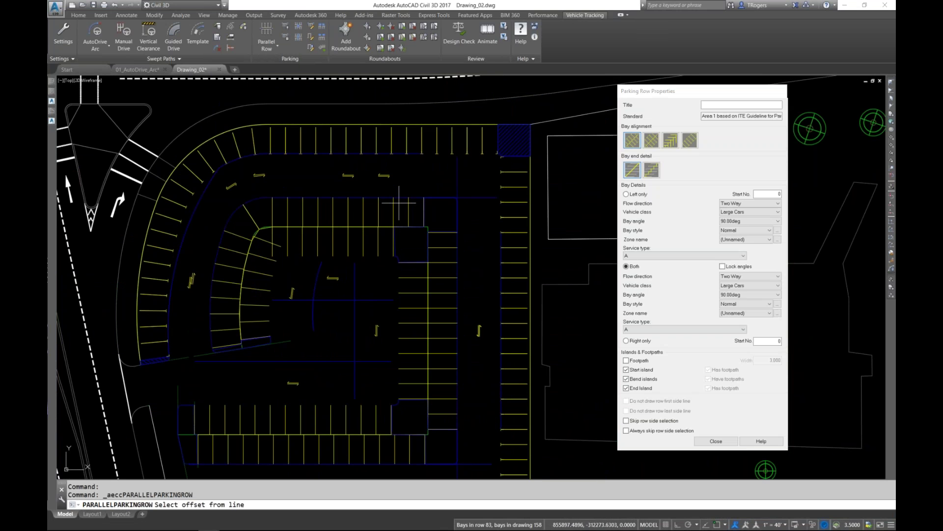
click(399, 202)
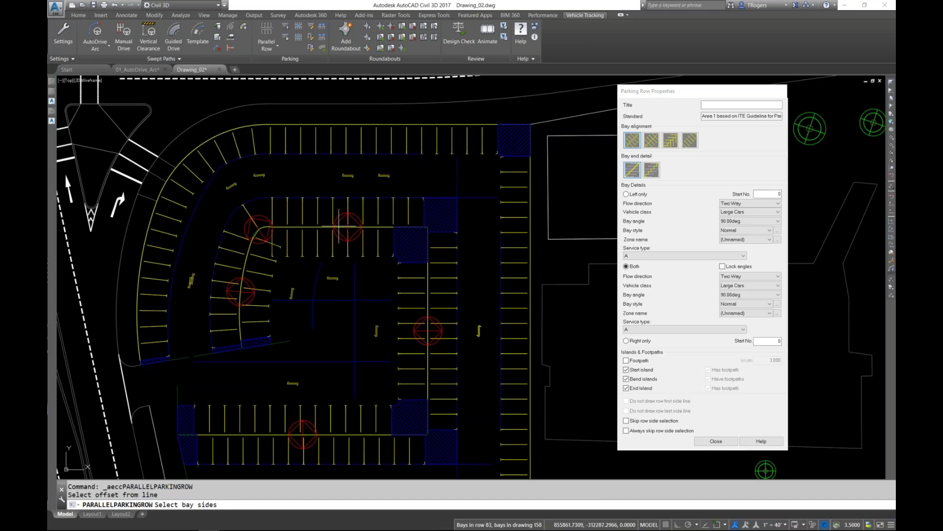
click(339, 226)
scroll(346, 293, down, 2)
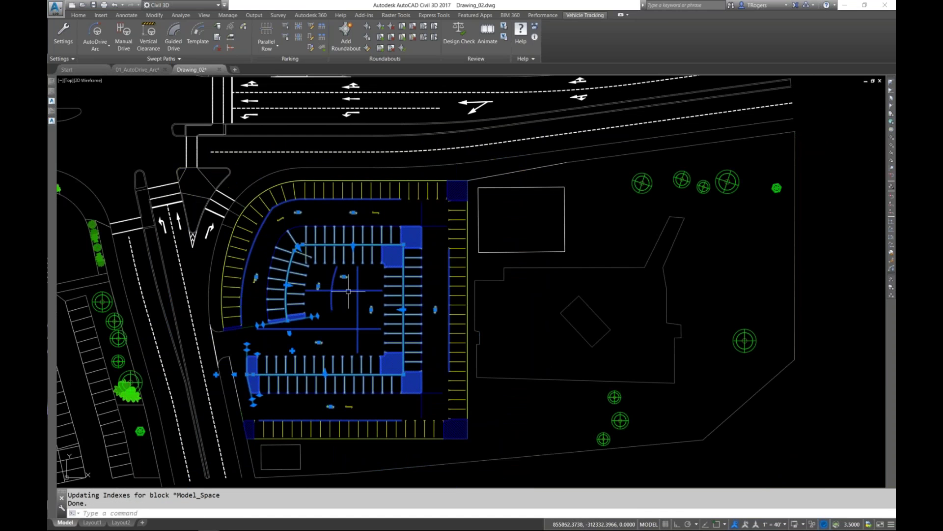
key(Escape)
key(Escape)
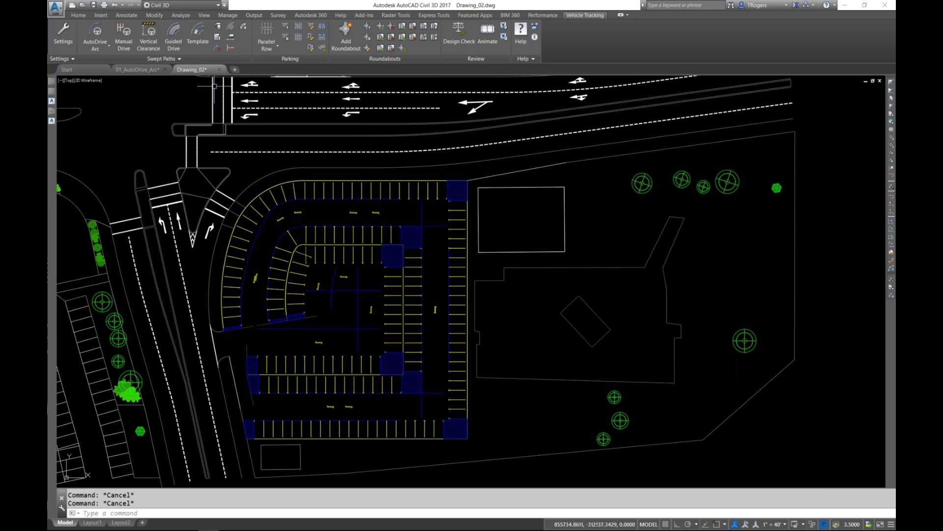
Zoom in and select the inner parallel parking row.
scroll(324, 272, up, 2)
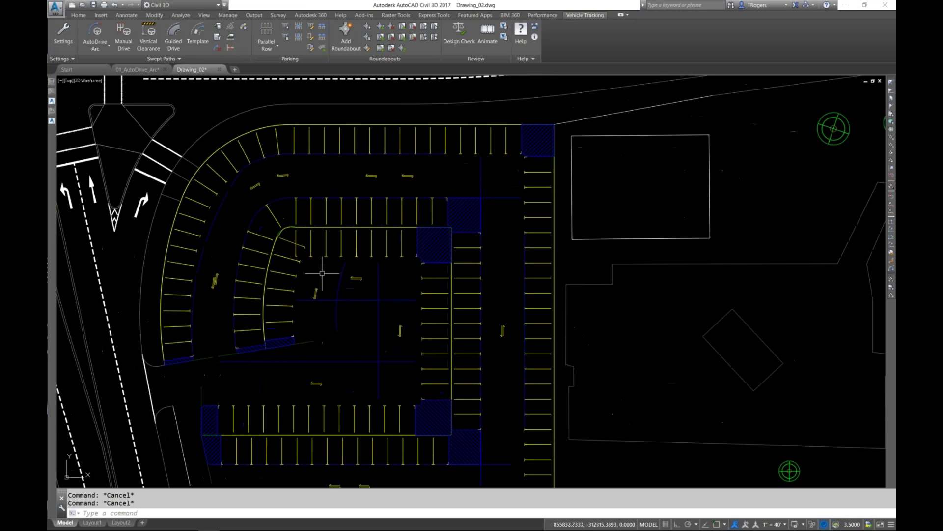
click(312, 239)
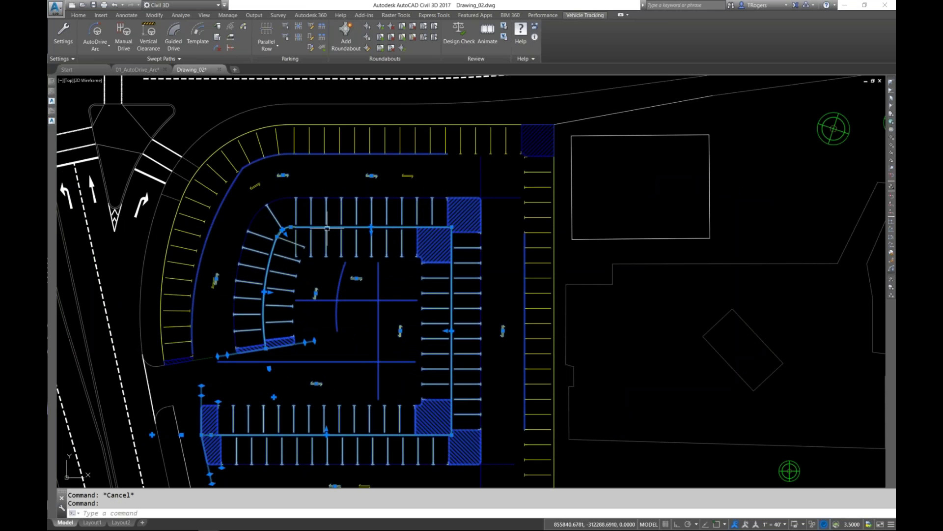
Delete the inner row and start a New Row with the Area 1 ITE Guideline standard.
key(Delete)
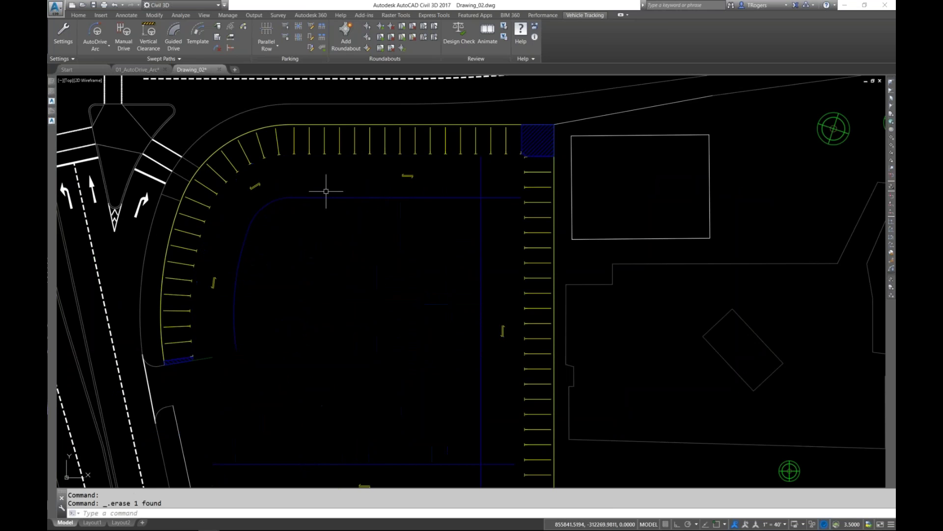
click(268, 48)
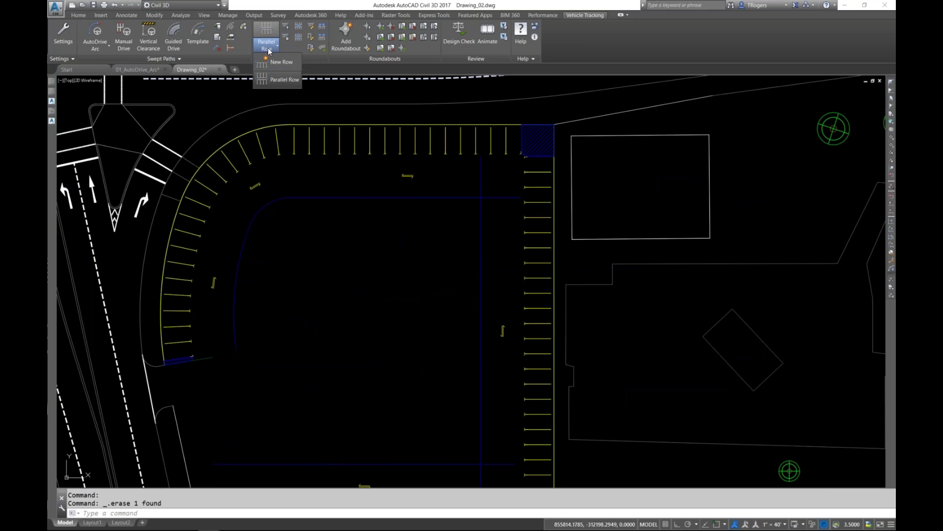
click(281, 60)
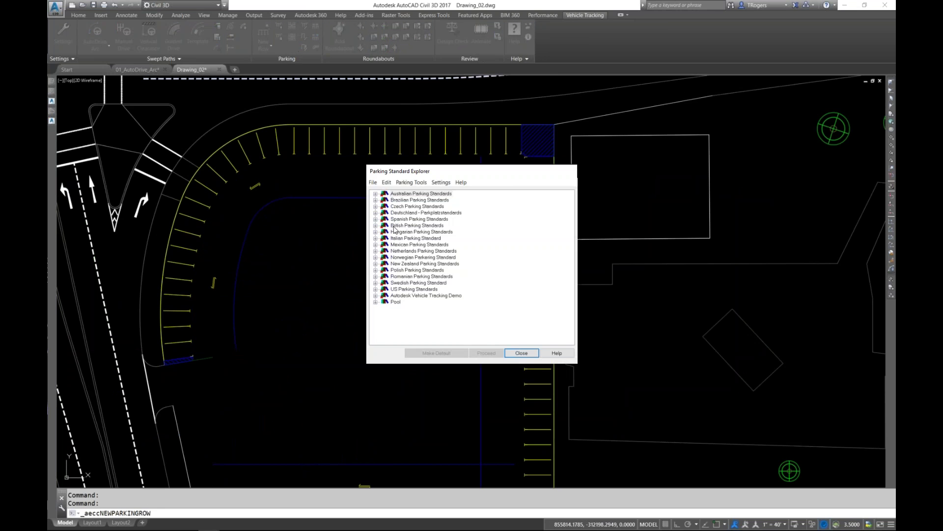
click(375, 302)
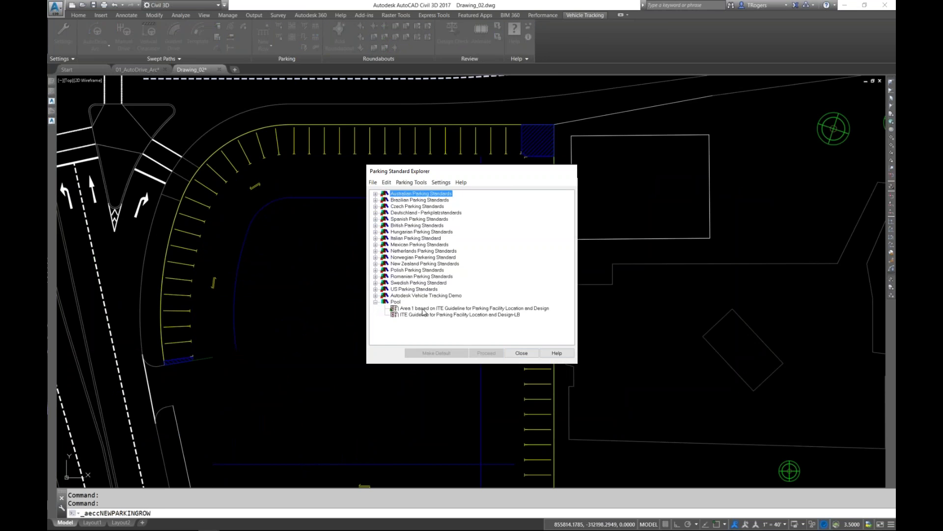
click(422, 308)
click(486, 352)
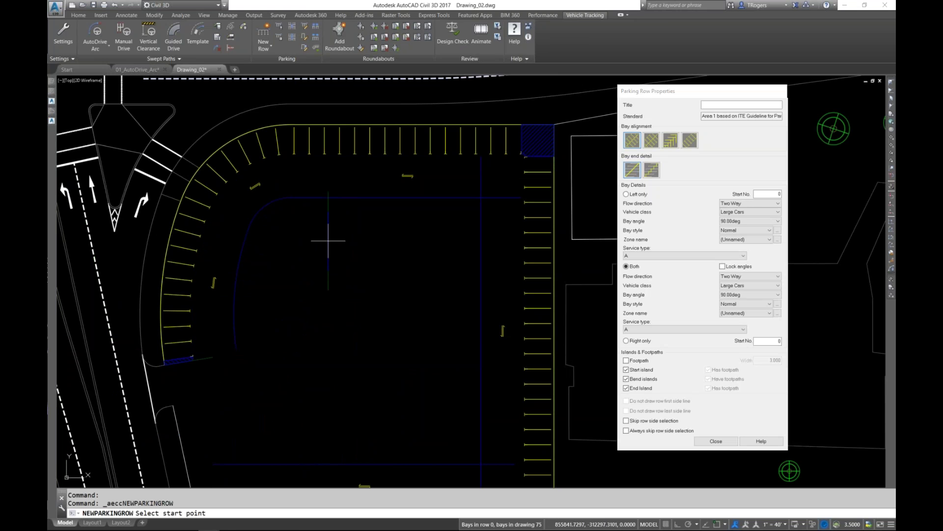
Draw a straight double-sided row across the lot's middle and accept the default bay sides.
click(291, 246)
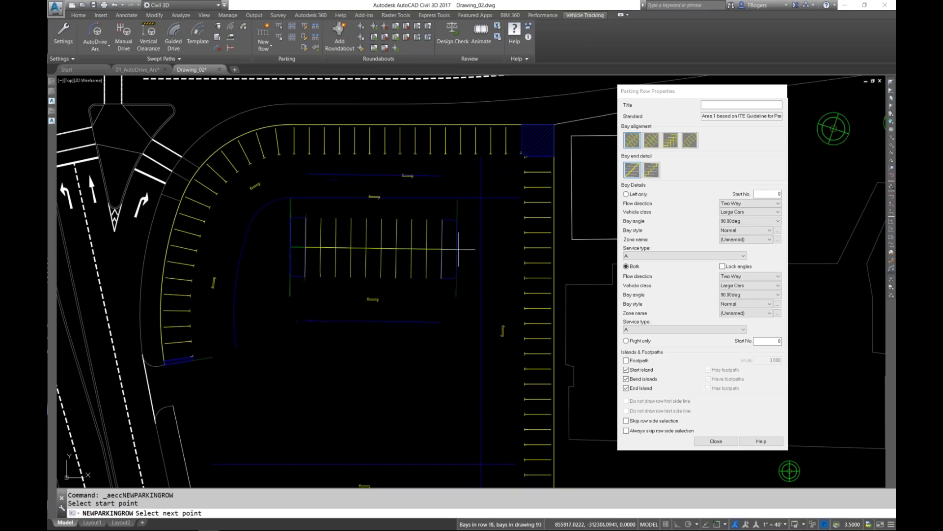
click(480, 246)
key(Return)
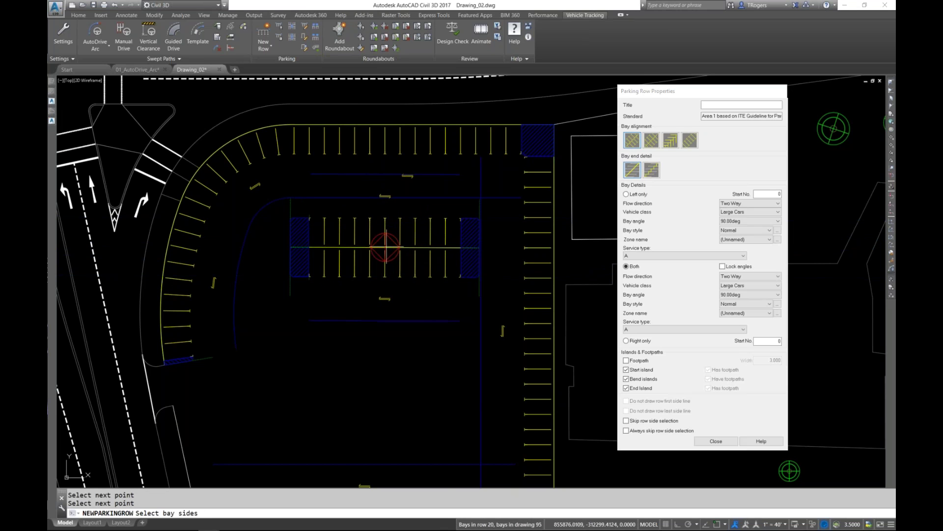
key(Return)
scroll(375, 290, down, 3)
middle_drag(373, 291, 319, 253)
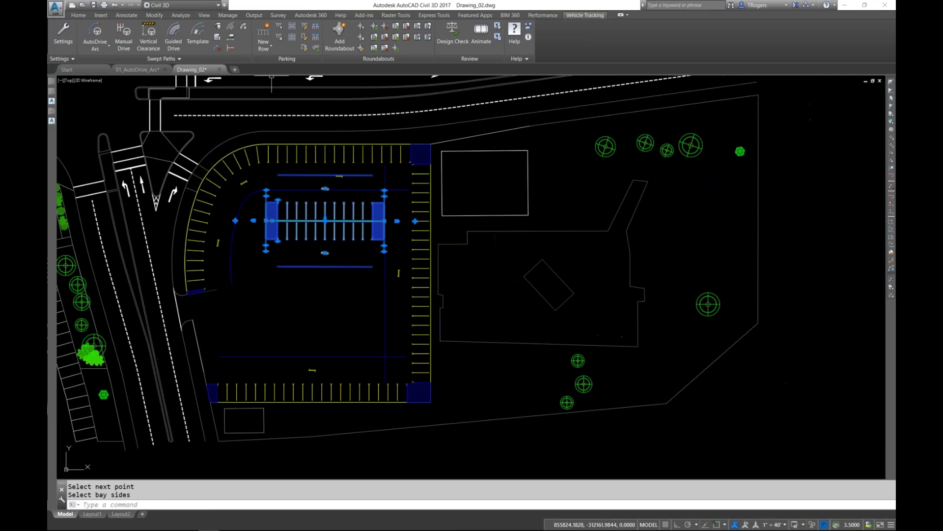
Offset an Area 1 ITE Guideline parallel row just below the middle row.
click(279, 37)
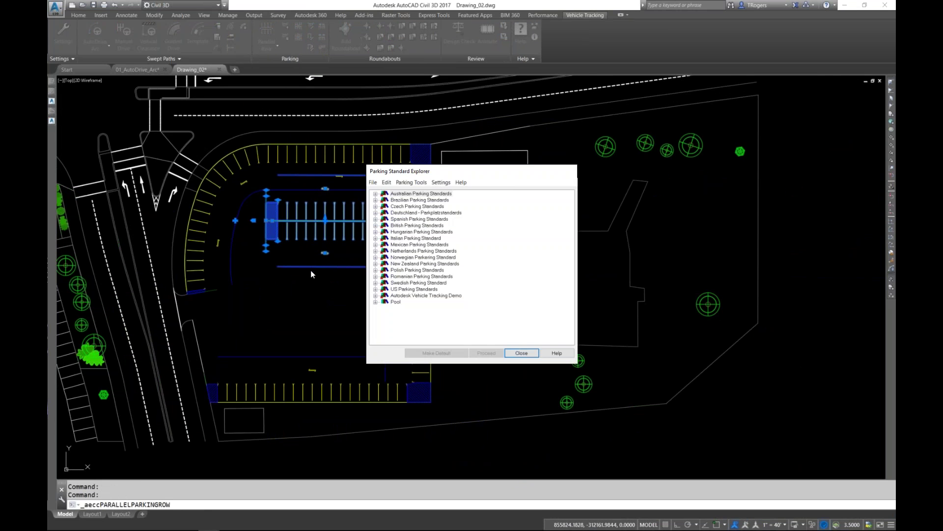
click(376, 302)
click(420, 308)
click(486, 352)
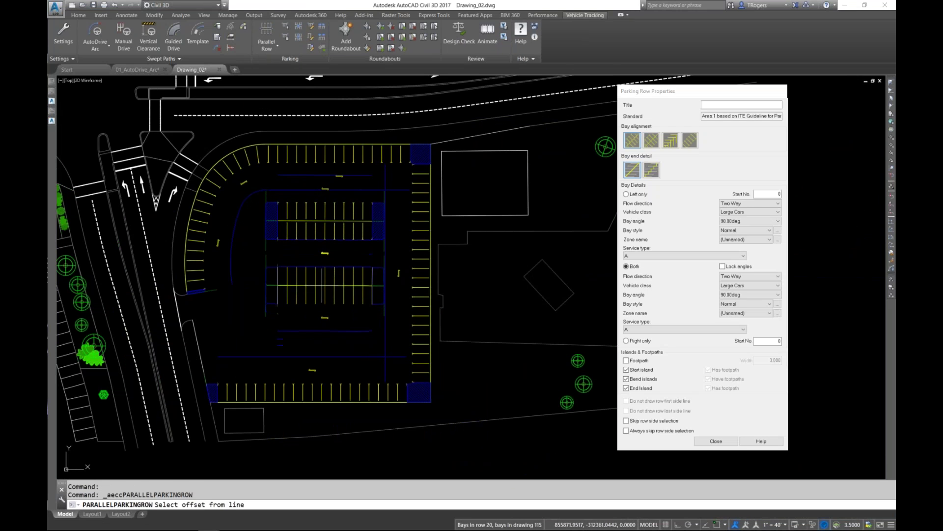
click(324, 285)
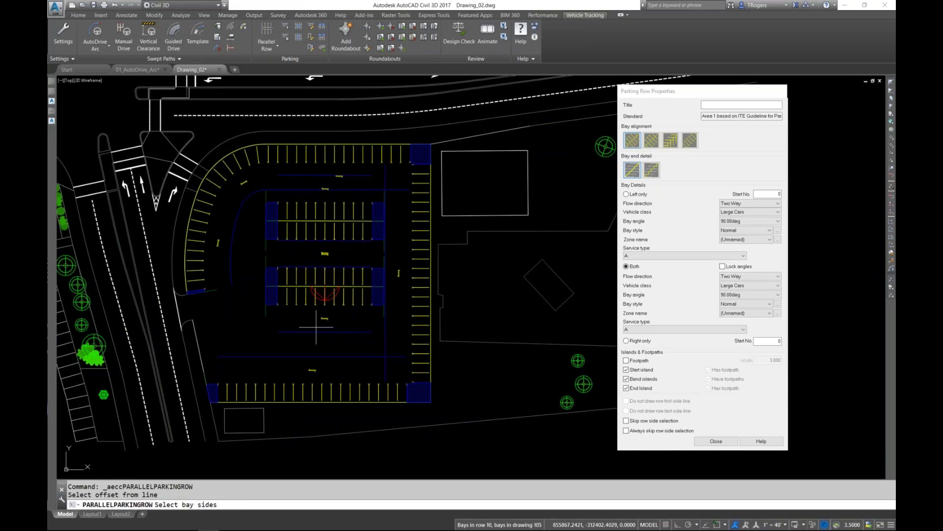
click(324, 286)
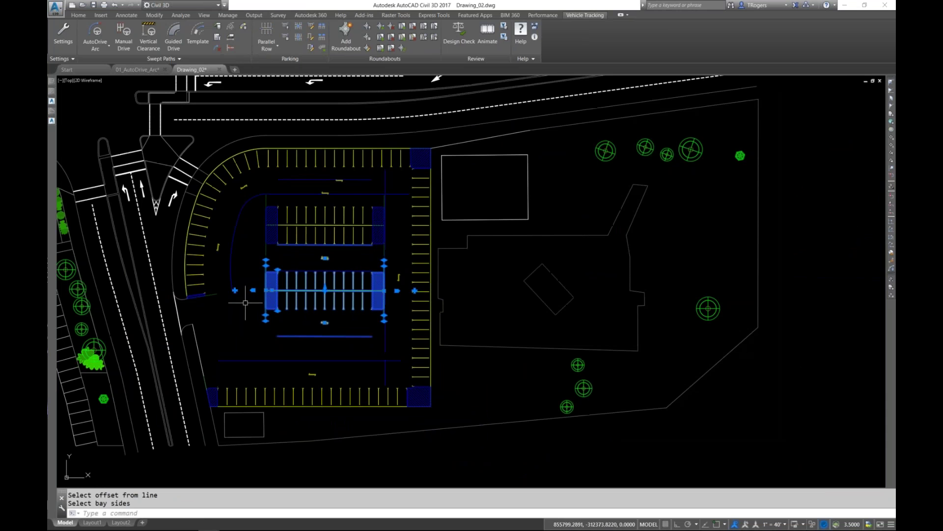
key(Escape)
key(Escape)
scroll(245, 205, up, 4)
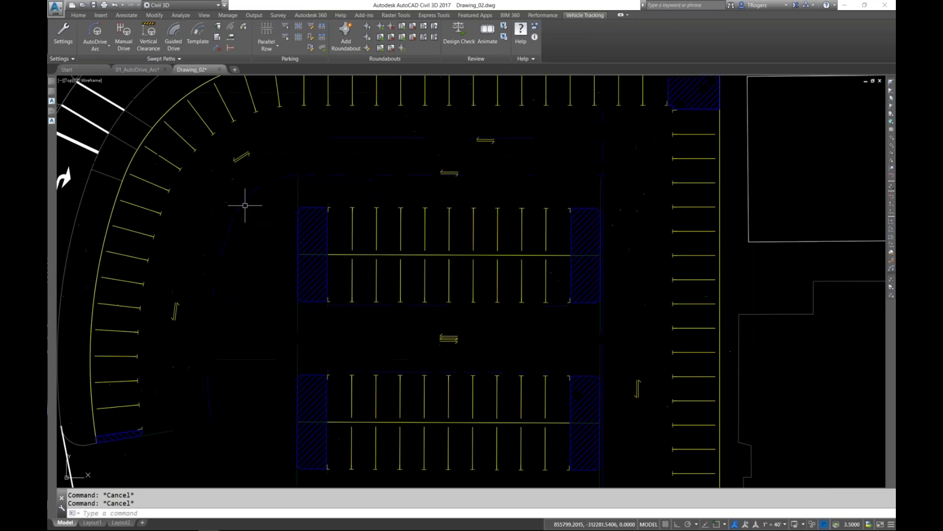
Stretch the upper middle row further left and move its left corner grips to slant its end.
click(318, 246)
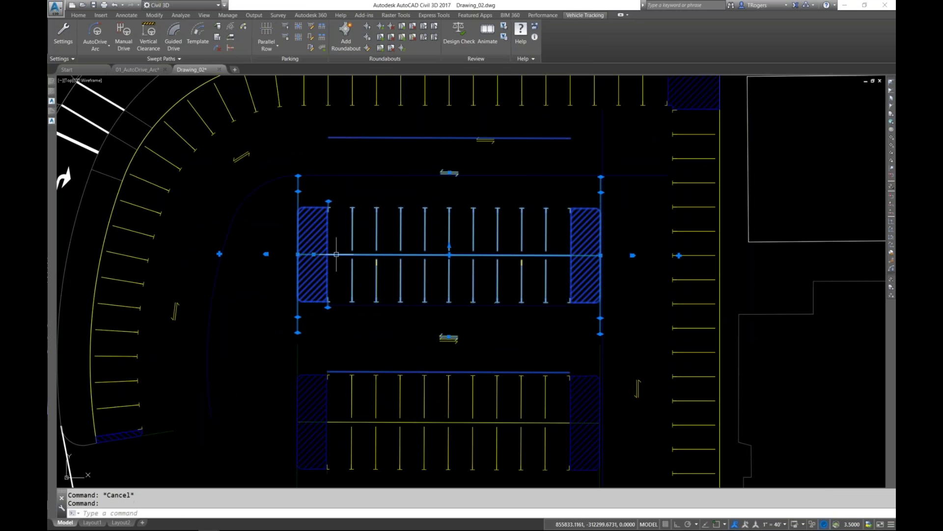
click(267, 254)
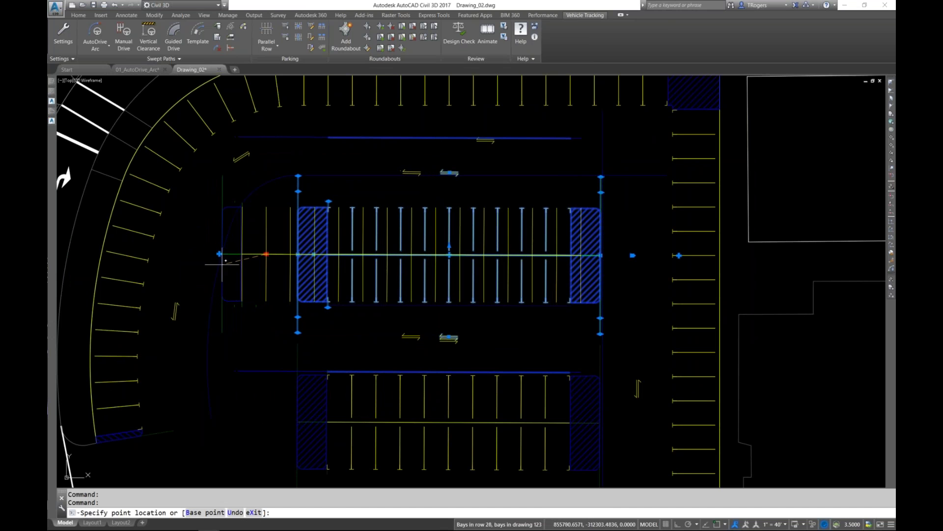
click(223, 264)
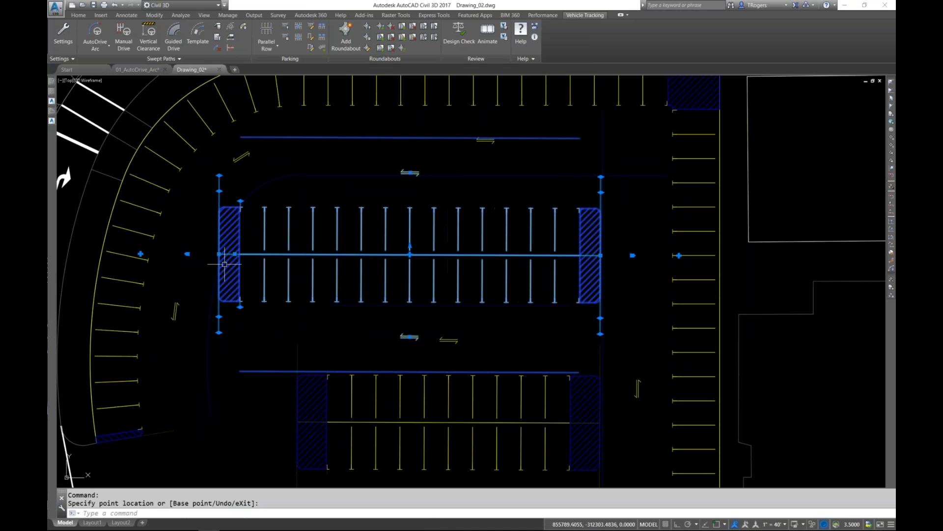
click(219, 176)
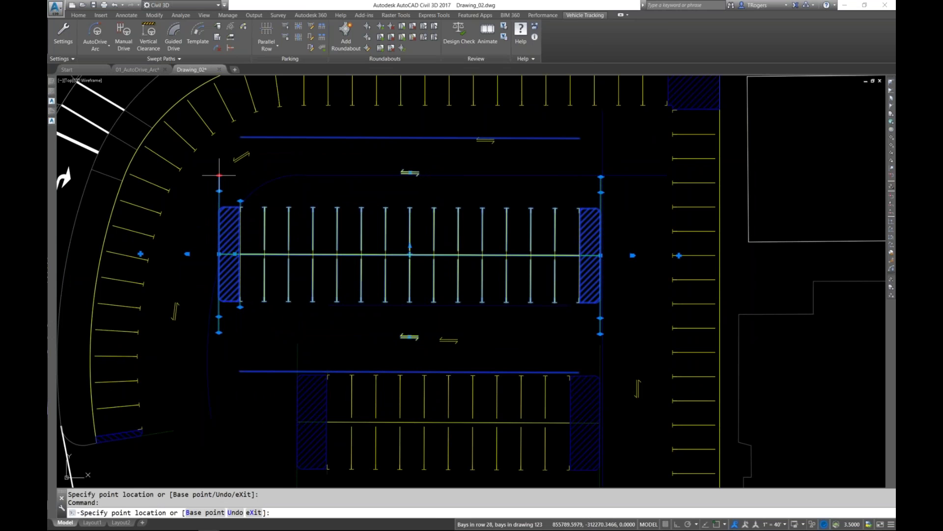
click(253, 176)
click(219, 333)
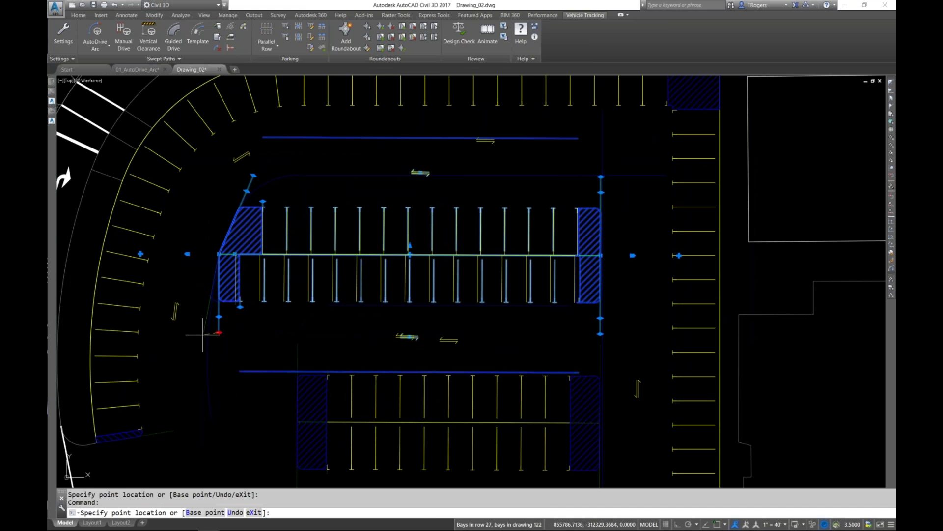
click(202, 333)
Stretch the lower row's left end further left and slant its end island toward the road.
middle_drag(385, 330, 359, 251)
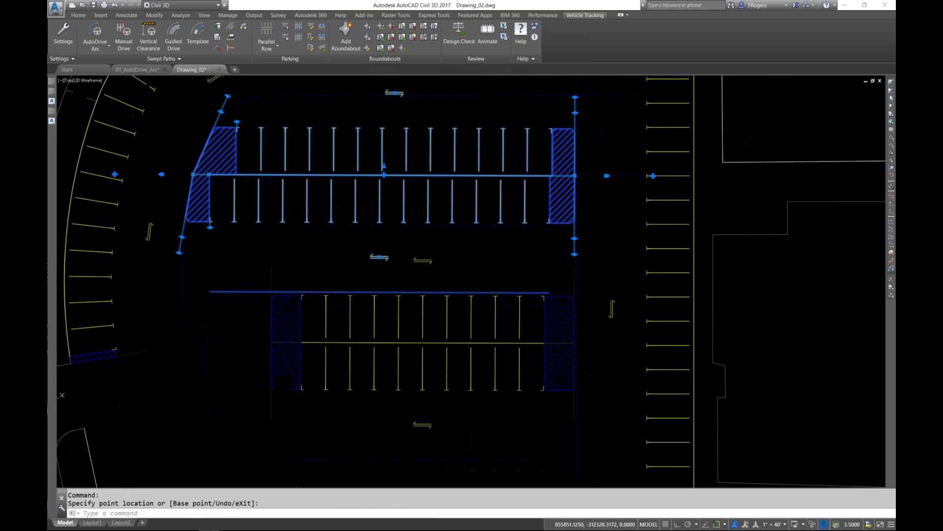
click(268, 339)
click(272, 338)
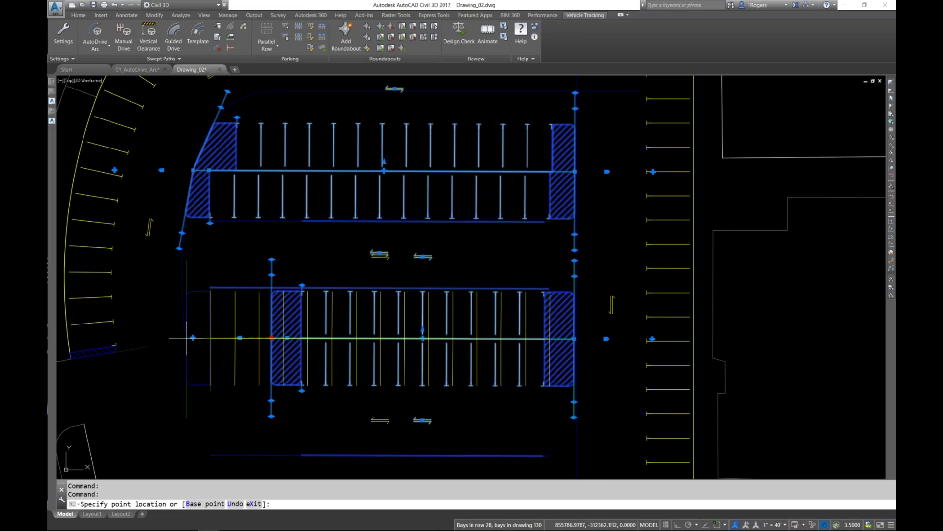
click(186, 337)
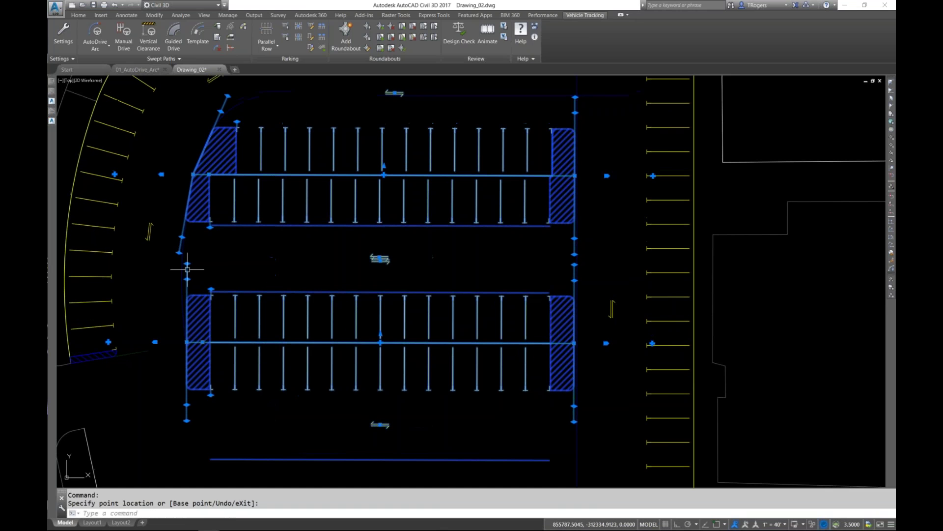
click(175, 263)
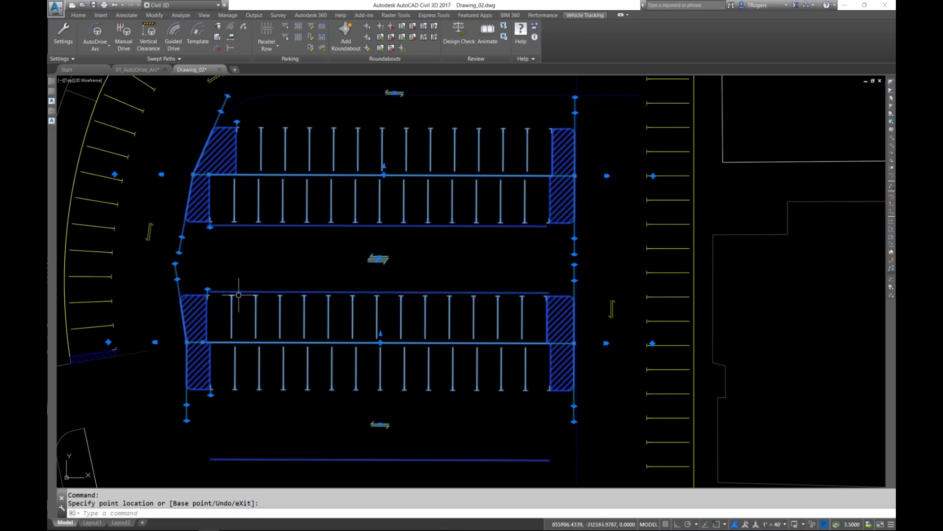
click(186, 420)
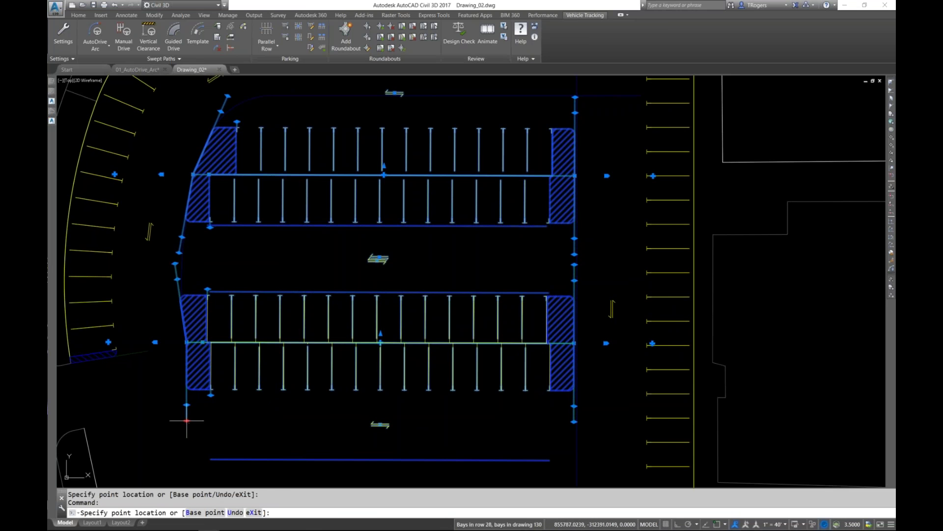
click(211, 412)
key(Escape)
scroll(336, 408, down, 4)
Center the parking lot and pick a row with Edit Parking Row to show its two-way, 90° properties.
scroll(316, 327, up, 3)
scroll(316, 327, down, 3)
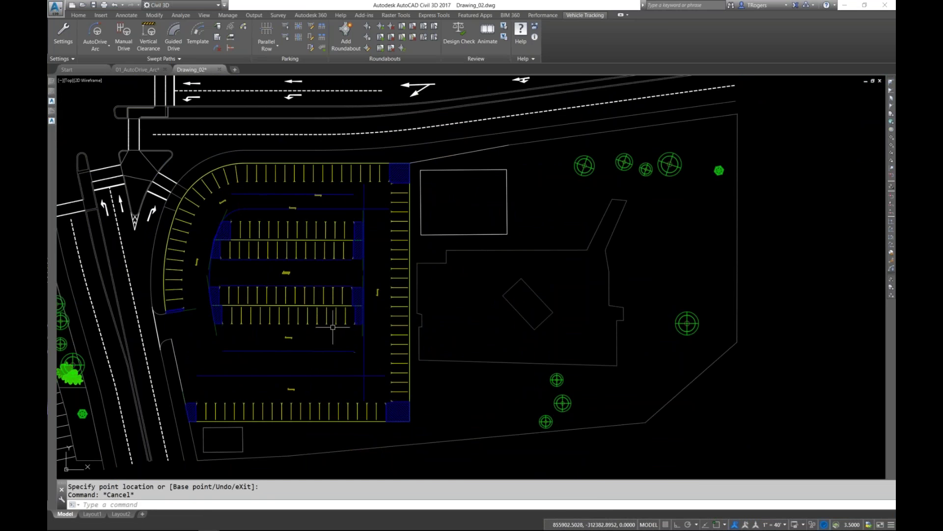
scroll(334, 329, down, 1)
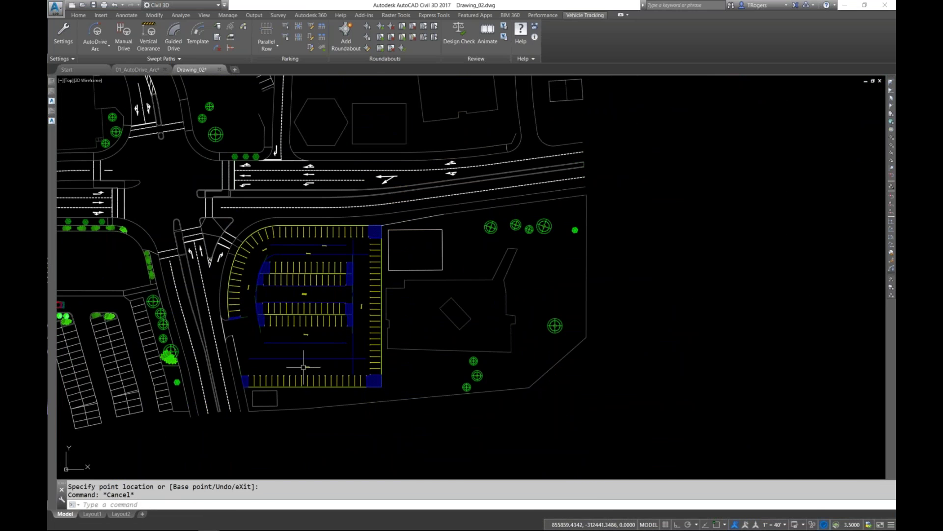
scroll(300, 349, up, 4)
scroll(290, 325, down, 2)
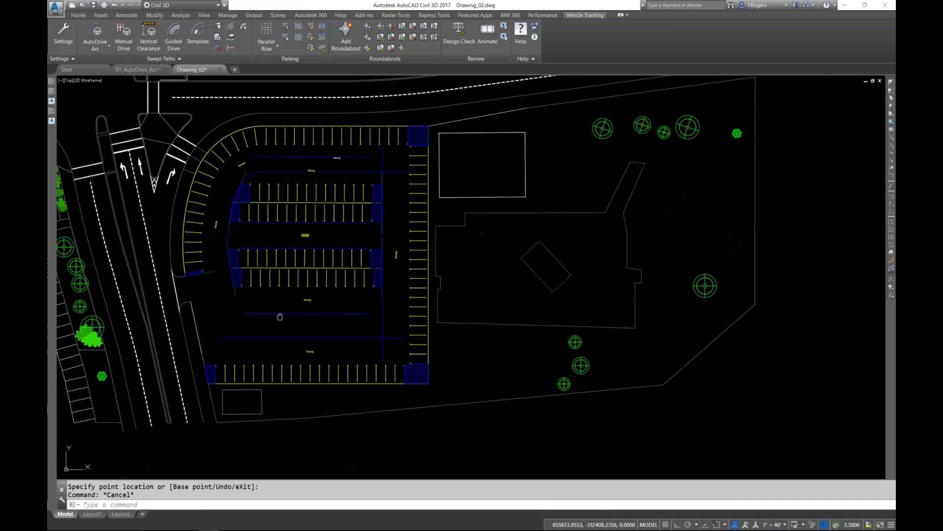
middle_drag(218, 169, 223, 187)
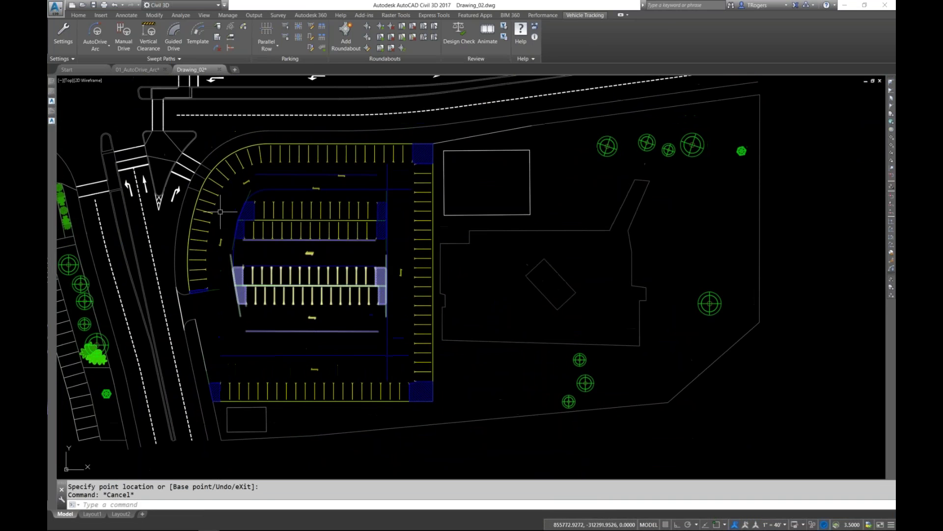
click(312, 25)
click(293, 203)
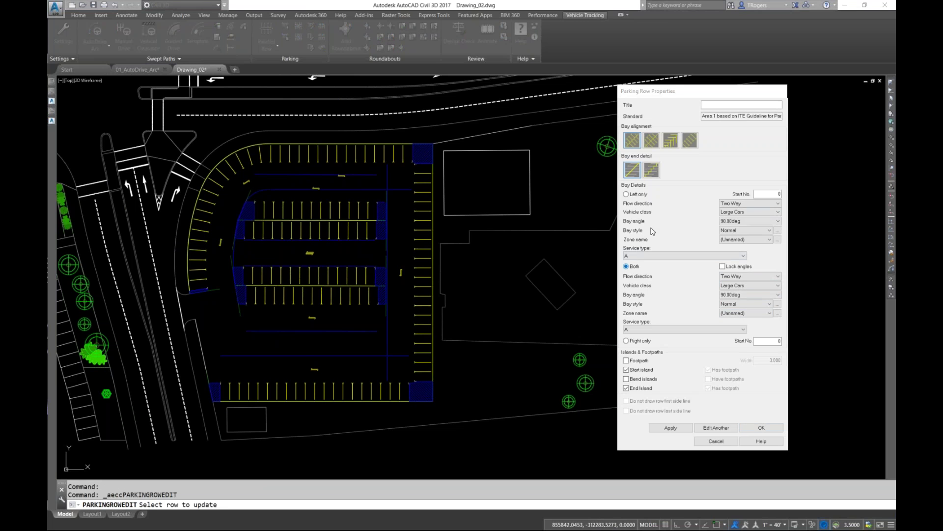
Check the row's Service type, keeping A, and bring up the Normal bay style's settings.
drag(675, 99, 631, 70)
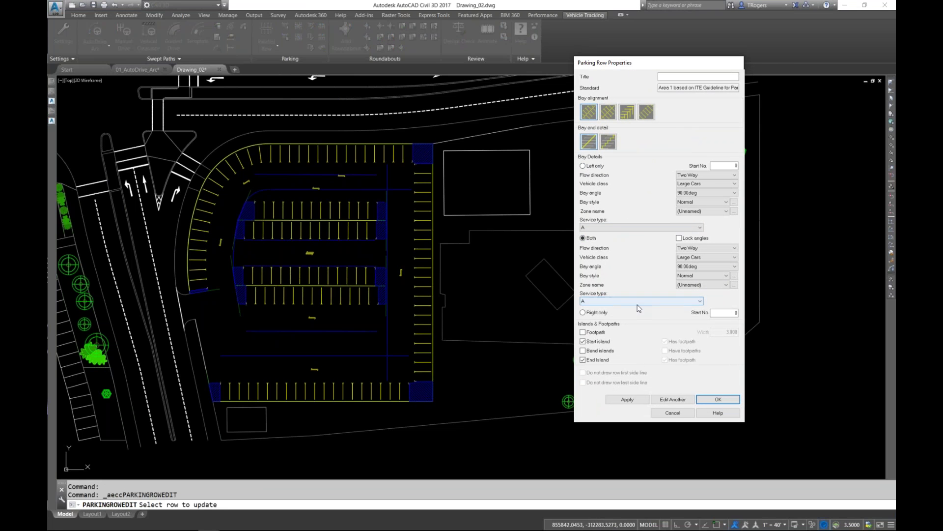
click(609, 228)
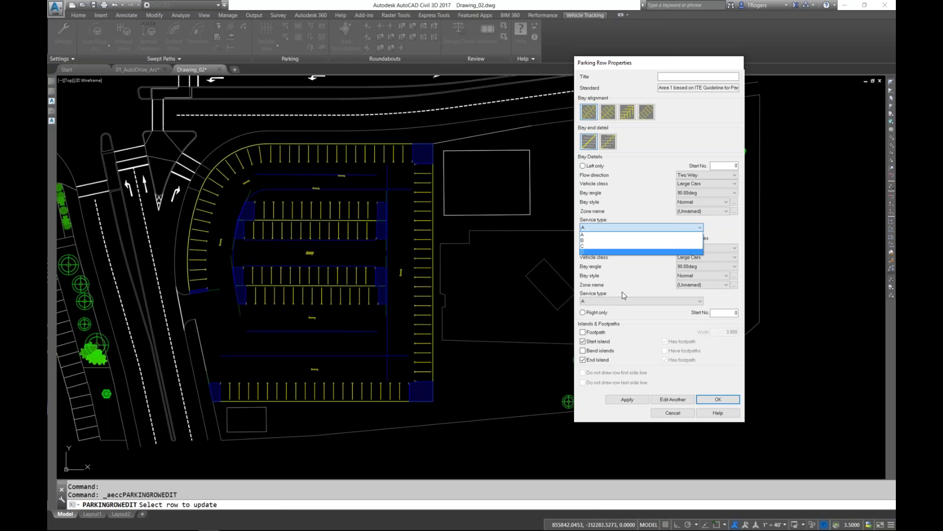
click(652, 218)
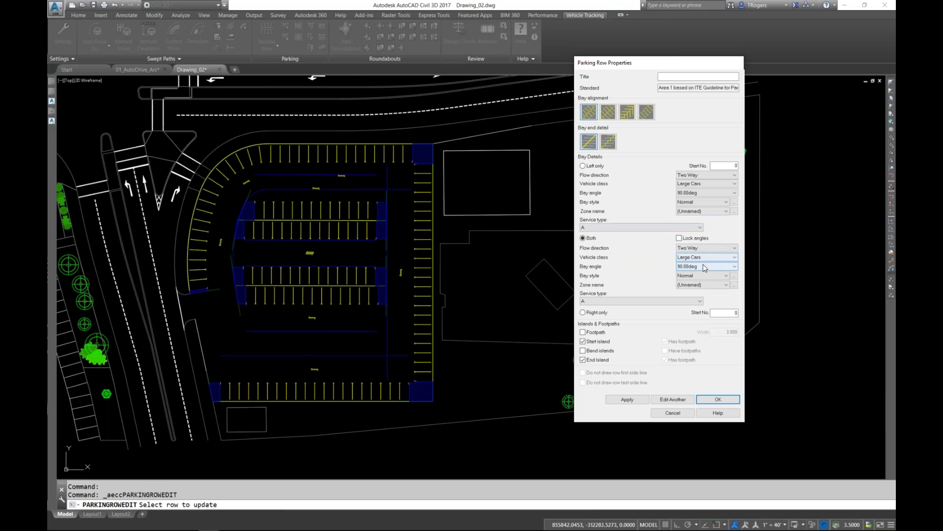
click(734, 276)
drag(660, 159, 449, 124)
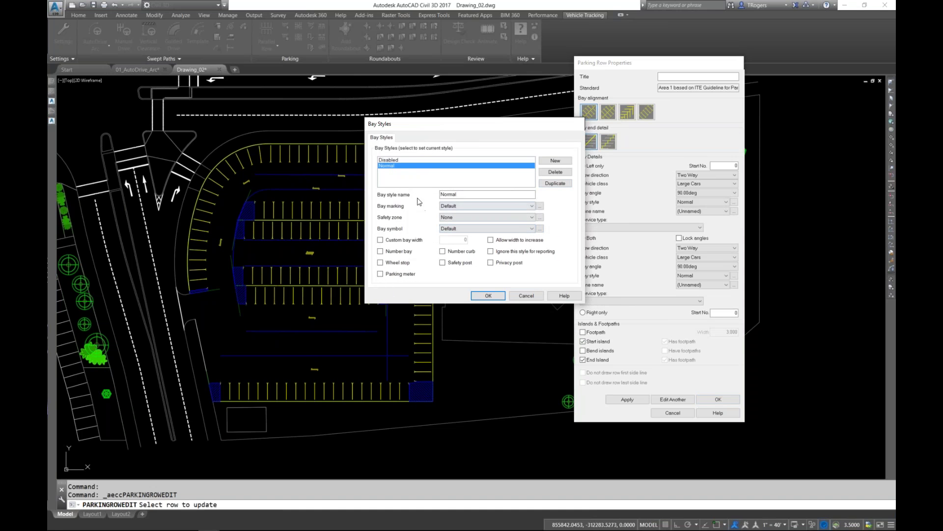
Inspect the Default bay marking and Default bay symbol settings, then cancel Bay Styles unchanged.
click(540, 206)
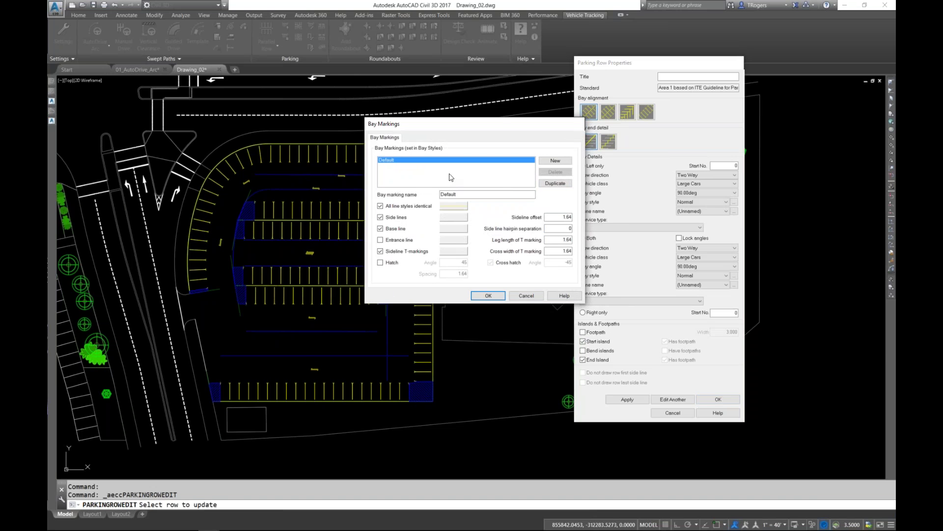
click(526, 296)
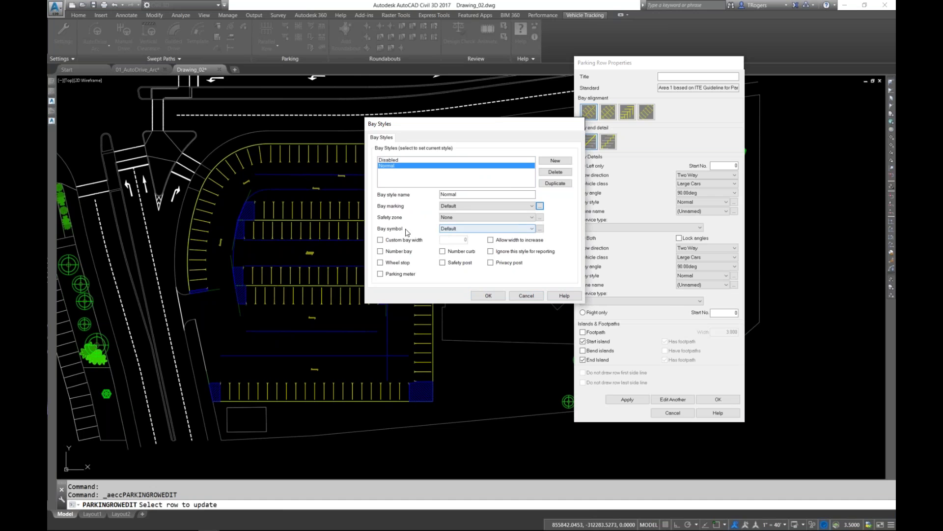
click(539, 228)
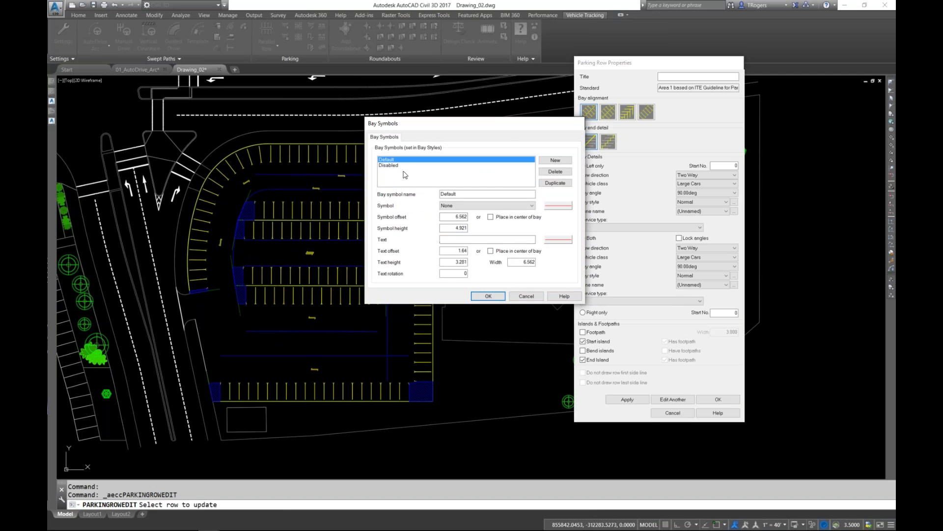
click(526, 295)
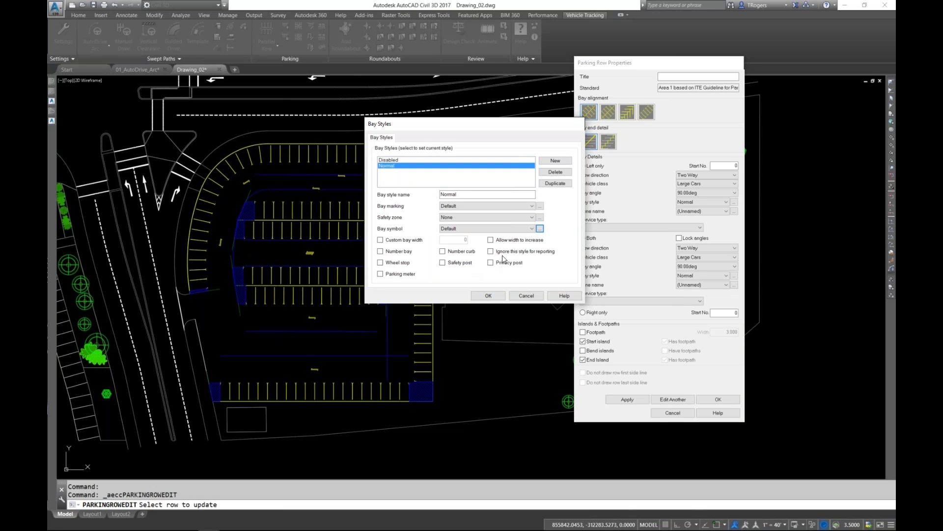
click(526, 296)
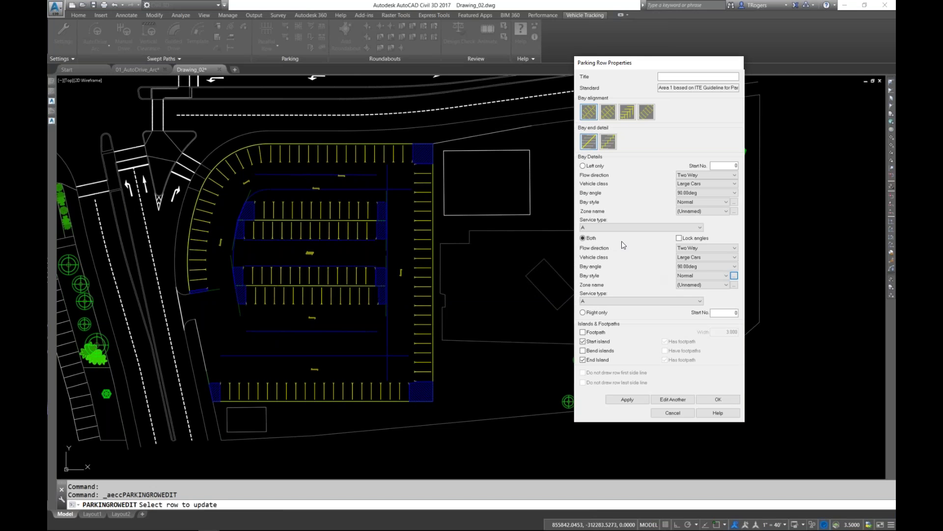
Apply a 45.00deg bay angle to both sides, then a 75.00deg angle.
click(690, 265)
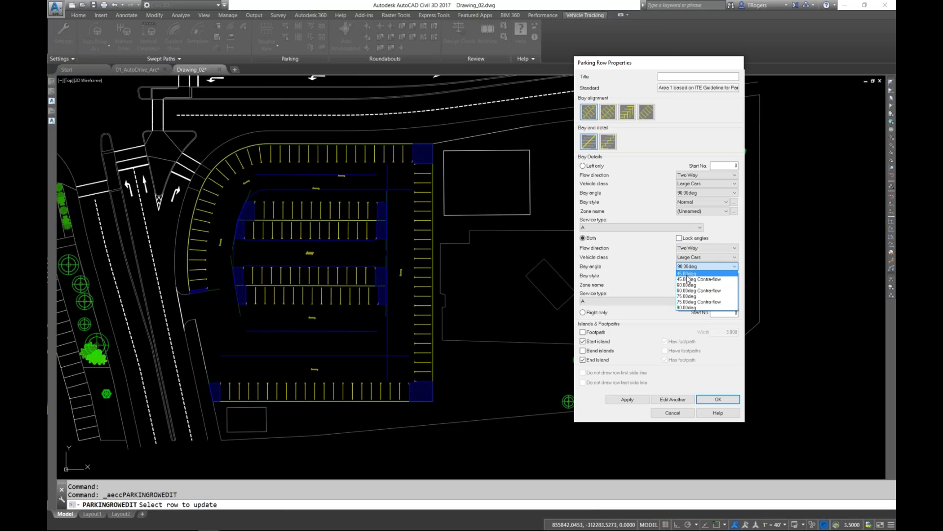
click(687, 274)
click(625, 399)
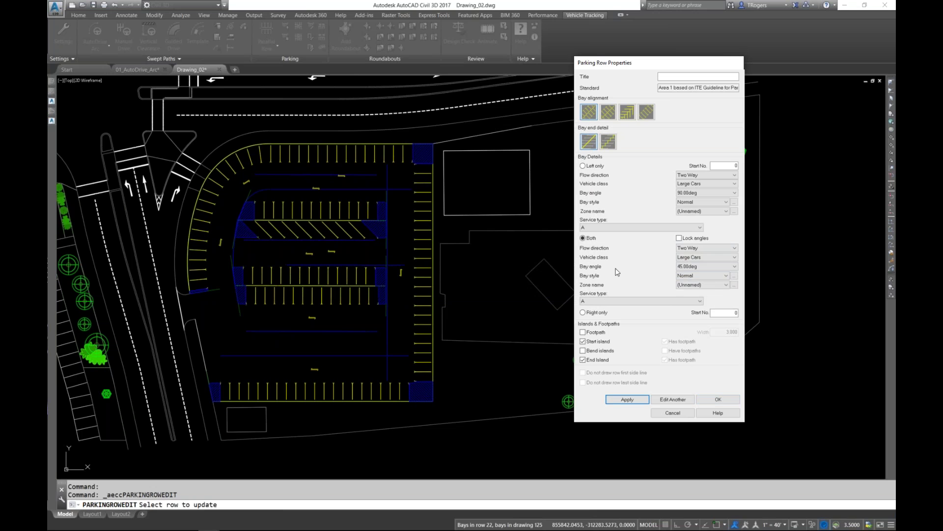
click(691, 266)
click(688, 297)
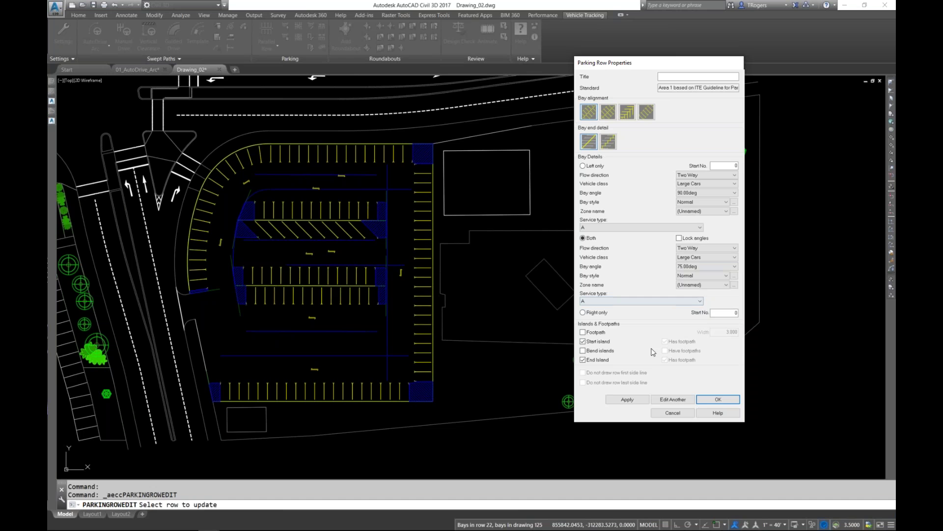
click(633, 402)
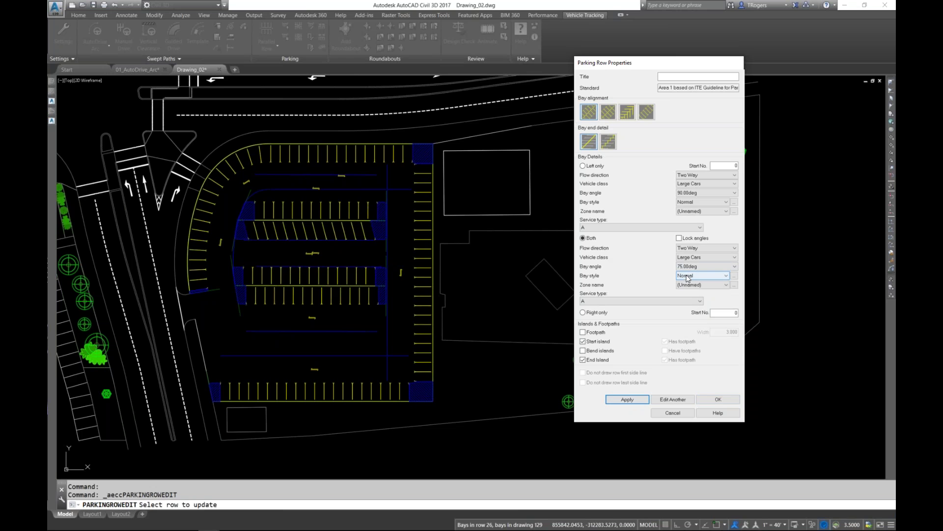
Keep Normal bay style and Two Way flow, apply 90.00deg bays and accept the row.
click(702, 267)
click(681, 277)
click(681, 277)
click(697, 283)
click(693, 248)
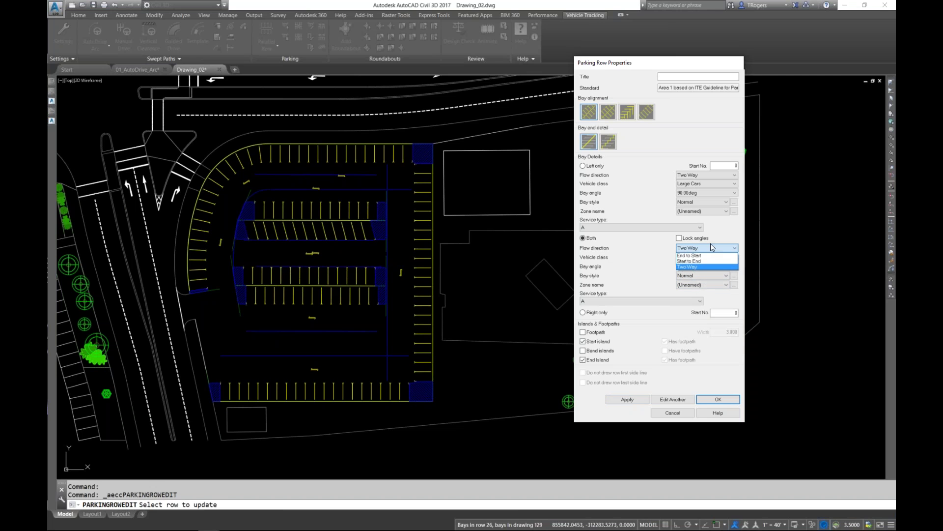
click(702, 267)
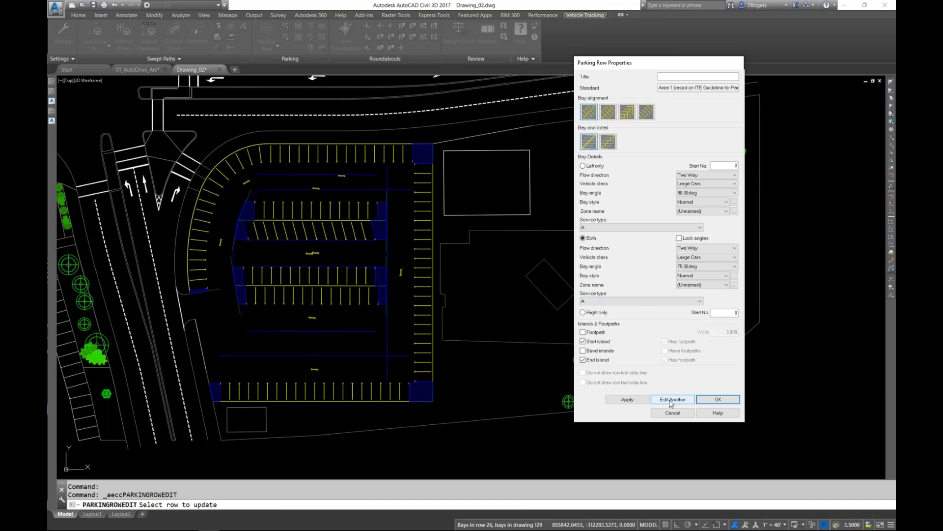
click(699, 267)
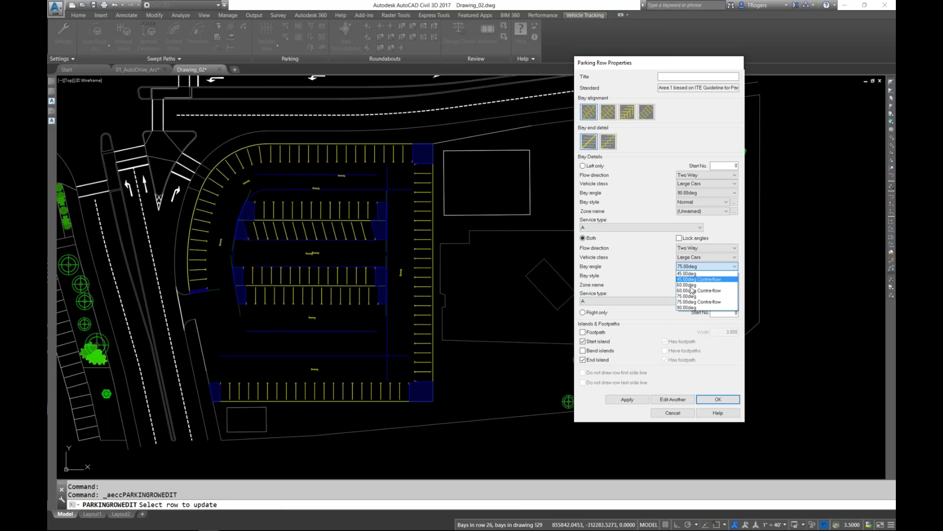
click(688, 307)
click(625, 399)
click(715, 399)
With Parking Bay Edit, set a bay in the curved row to the Disabled bay type.
key(Escape)
key(Escape)
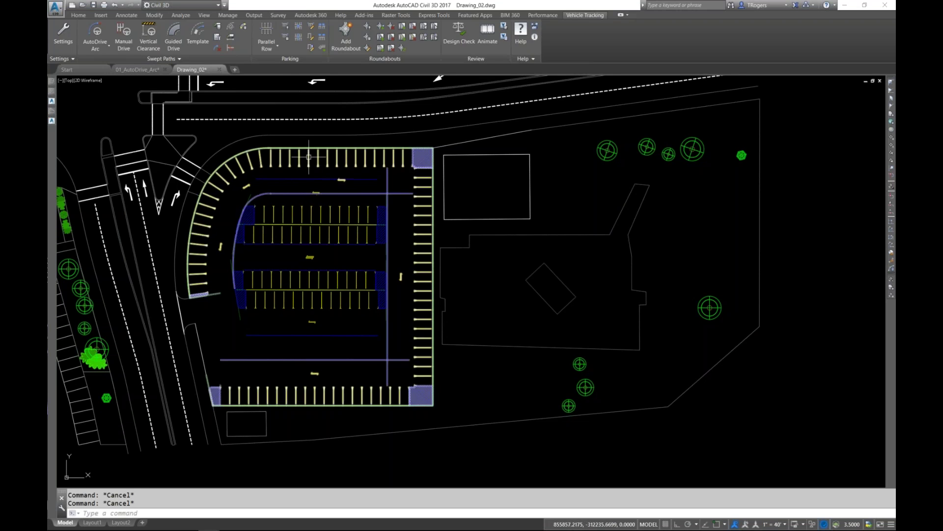
click(310, 34)
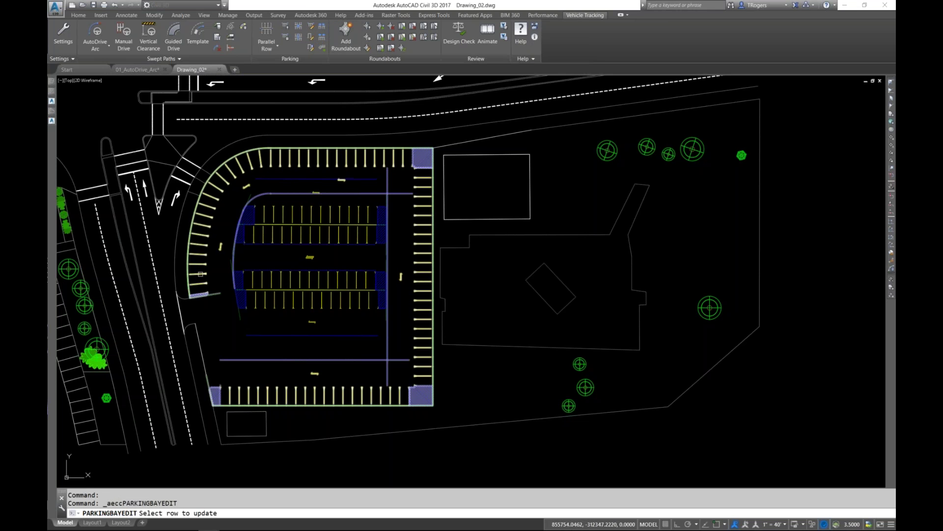
click(199, 284)
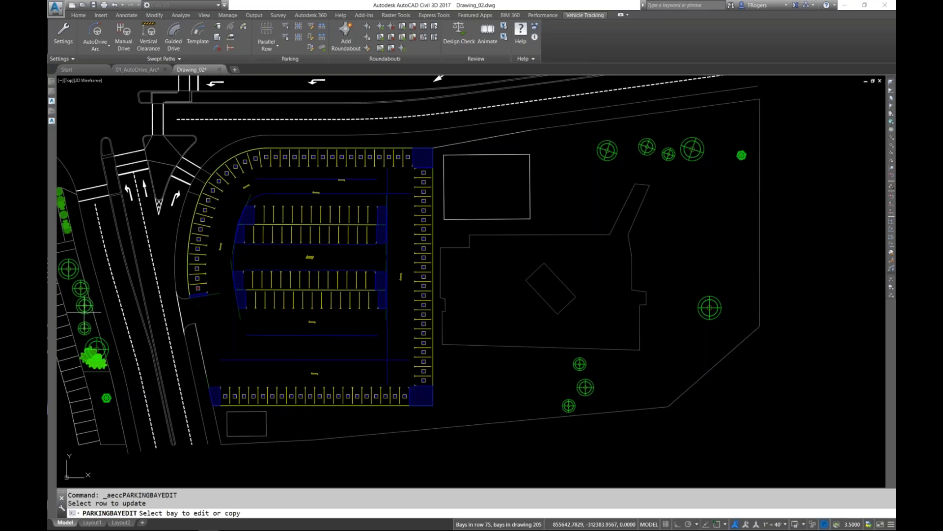
click(199, 288)
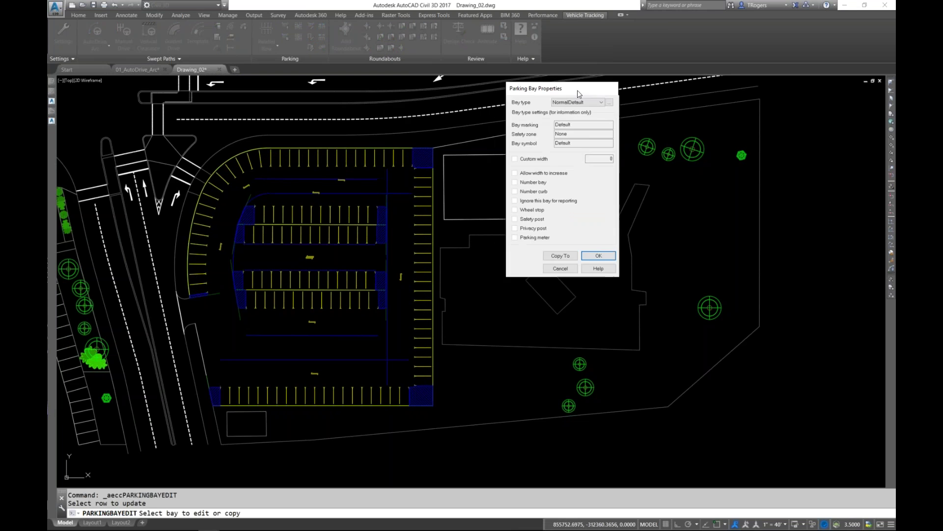
click(575, 100)
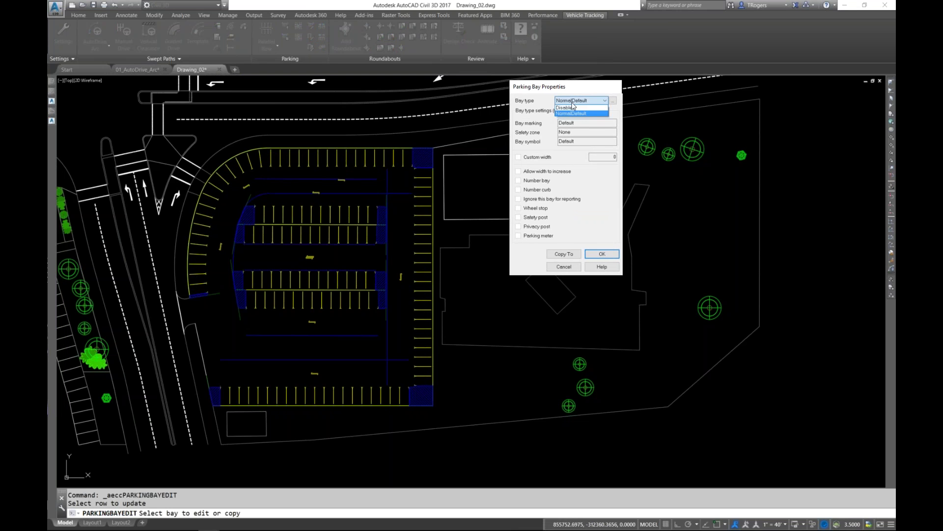
click(568, 108)
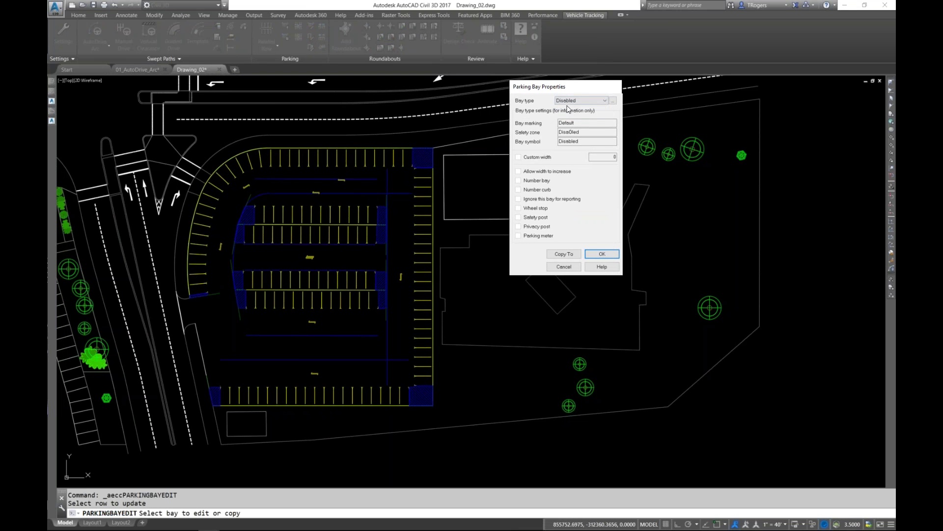
click(563, 254)
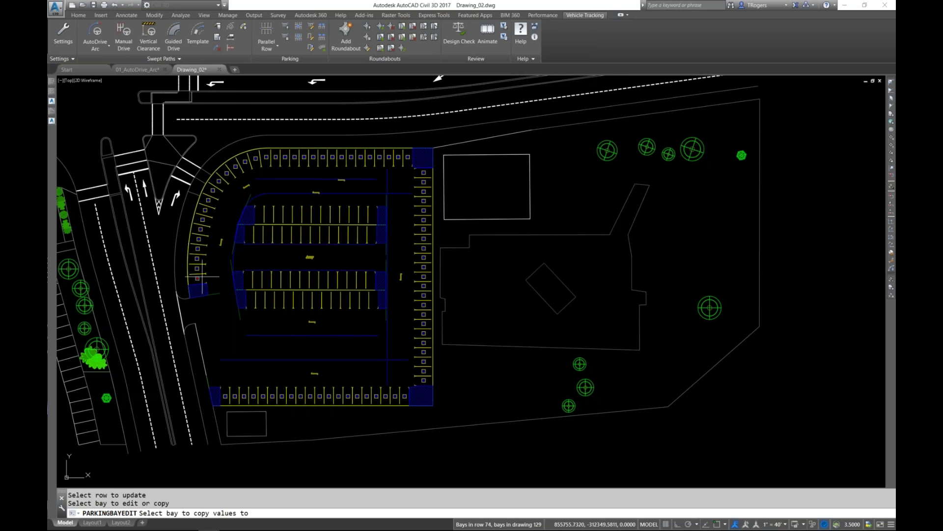
Copy the Disabled type to the bays up the curved row and generate the Parking Bay Report.
click(199, 278)
click(198, 264)
click(199, 249)
click(200, 234)
click(202, 219)
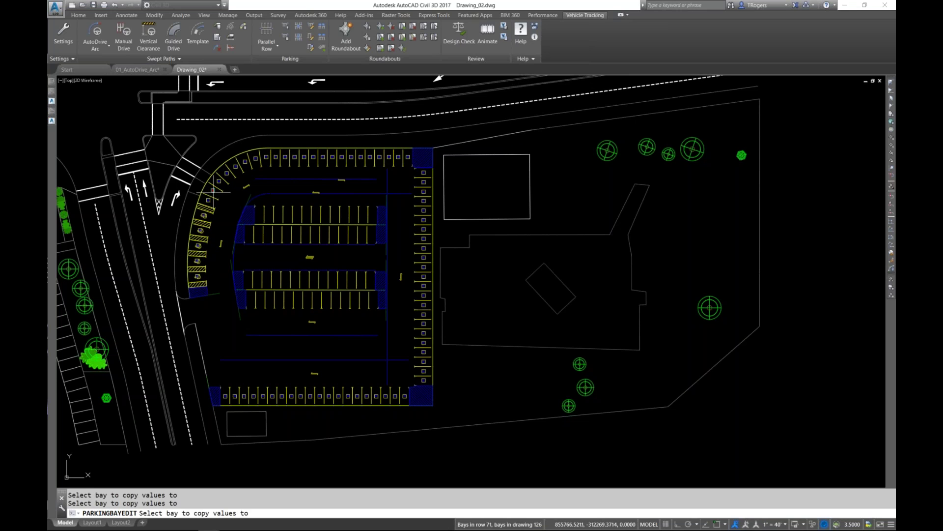
click(206, 202)
click(219, 182)
key(Return)
scroll(223, 212, up, 2)
scroll(224, 213, up, 2)
scroll(223, 211, down, 2)
key(Escape)
key(Escape)
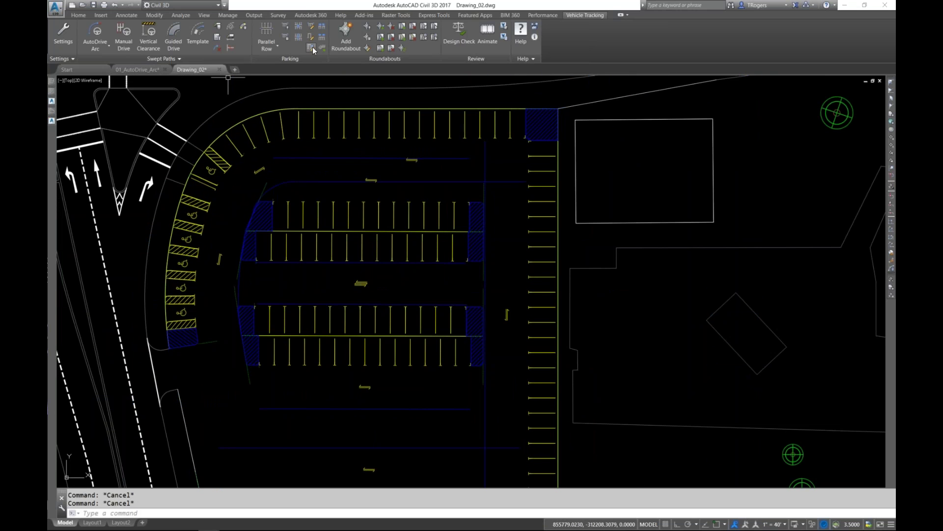
click(285, 37)
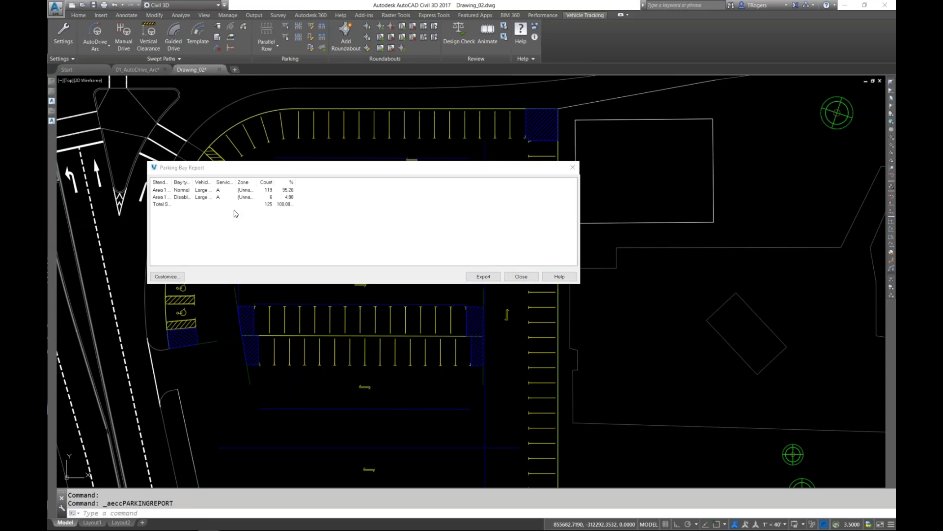
drag(296, 182, 358, 183)
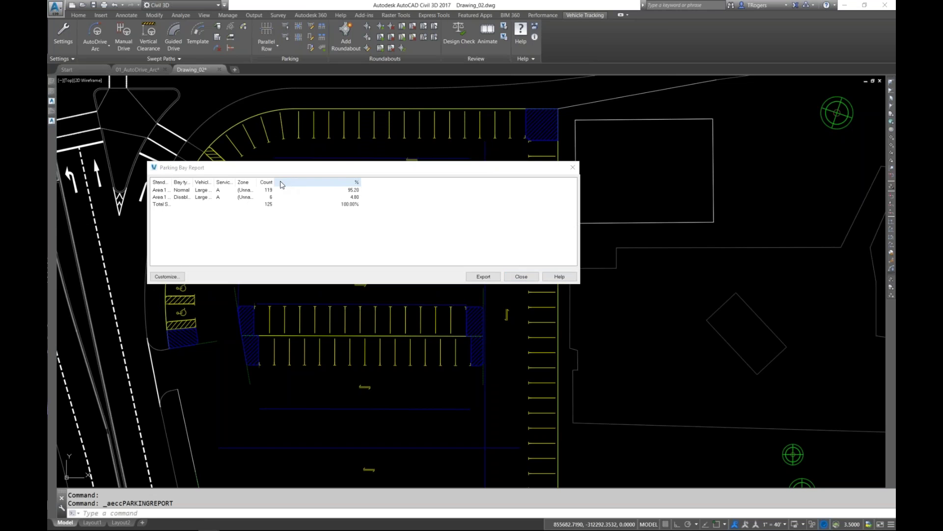
drag(275, 182, 337, 181)
drag(256, 181, 307, 182)
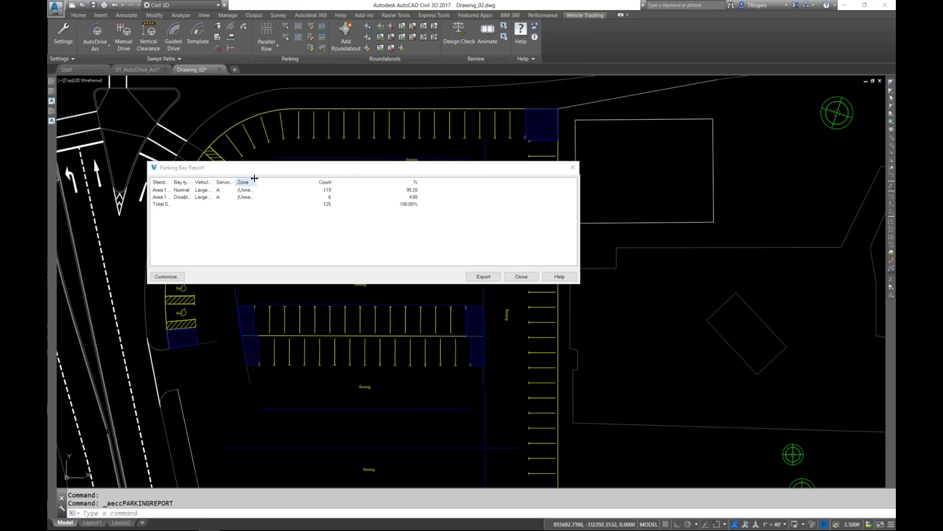
mouse_move(234, 182)
mouse_down()
mouse_move(293, 183)
mouse_move(236, 183)
mouse_up()
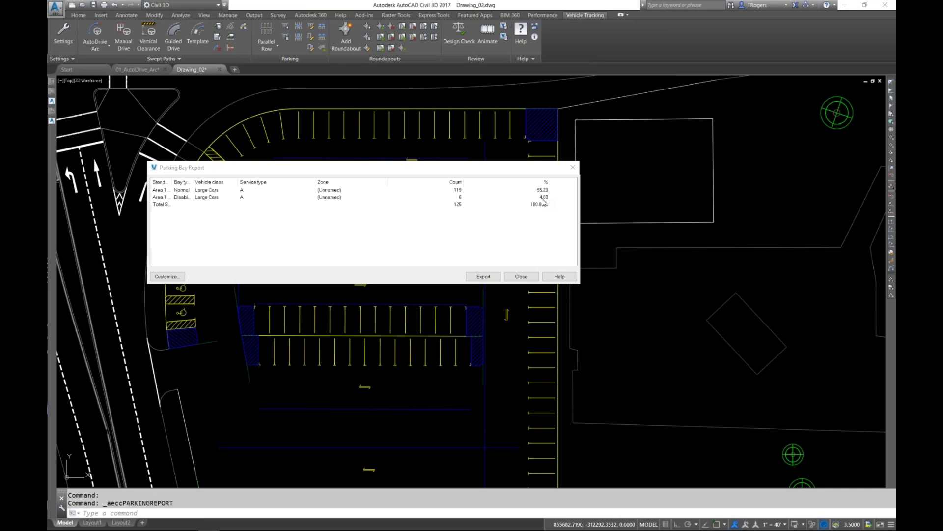
click(519, 277)
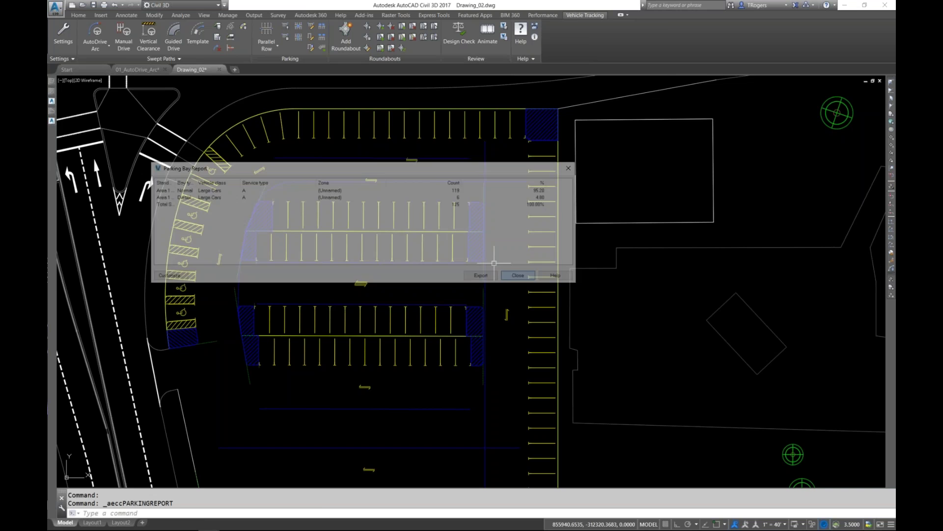
scroll(396, 190, down, 3)
scroll(328, 204, down, 3)
mouse_move(322, 228)
middle_down()
mouse_move(304, 289)
mouse_move(378, 311)
middle_up()
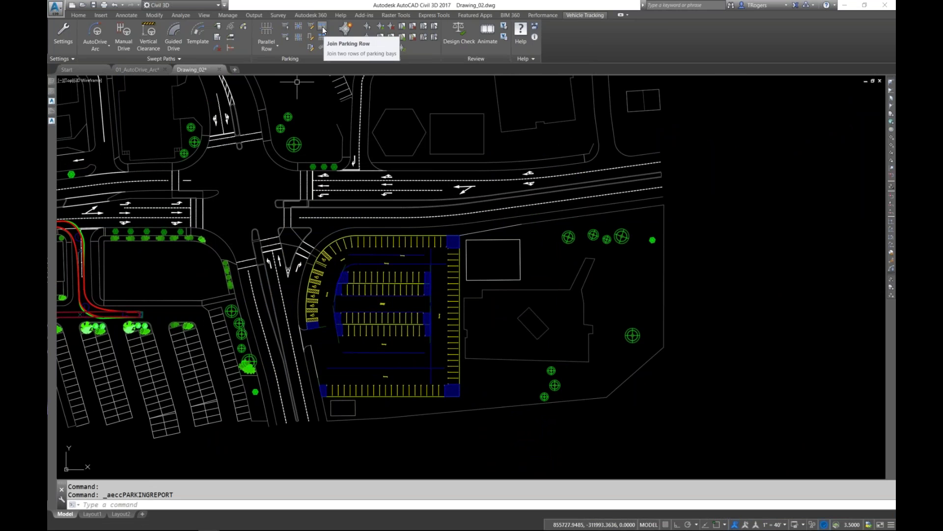
Draw a vertical LINE across the middle of the upper double parking row.
click(299, 39)
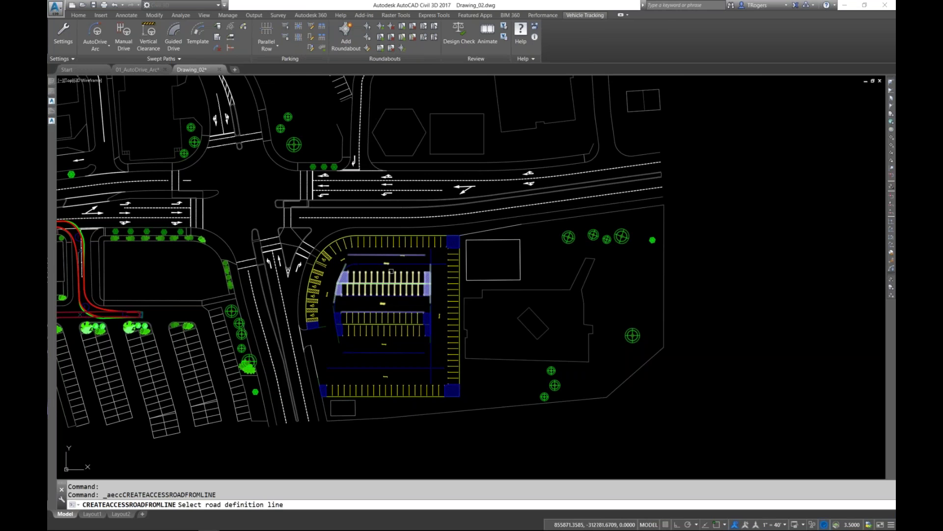
scroll(375, 272, up, 4)
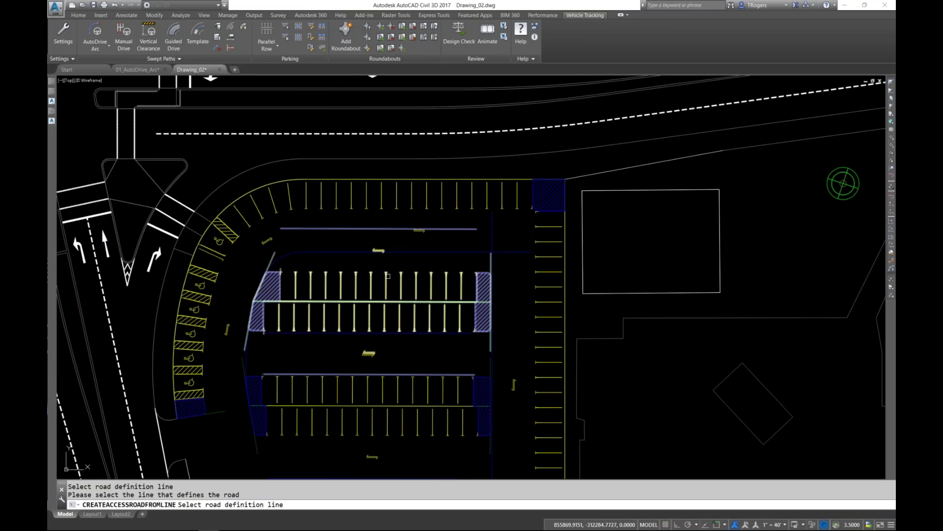
scroll(386, 270, down, 2)
middle_drag(389, 324, 364, 233)
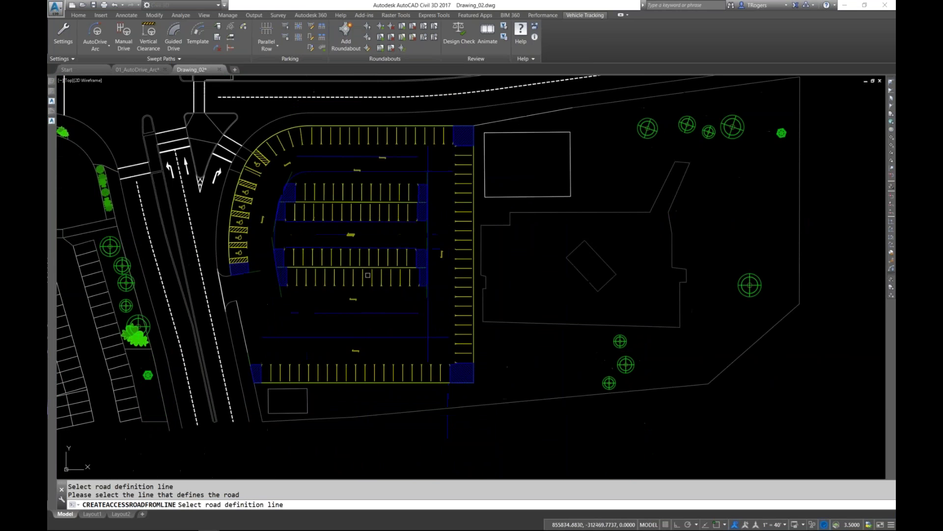
key(Escape)
text(l)
key(Return)
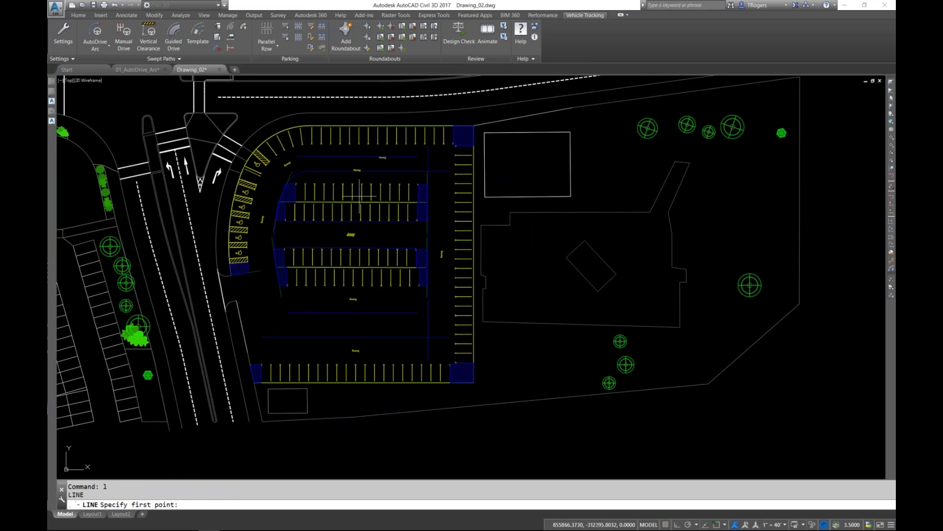
click(359, 155)
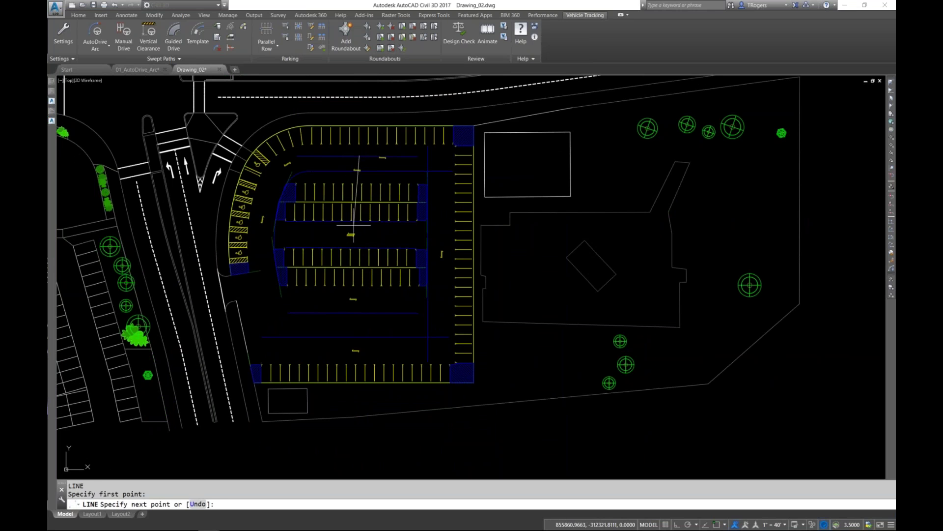
key(F8)
click(359, 241)
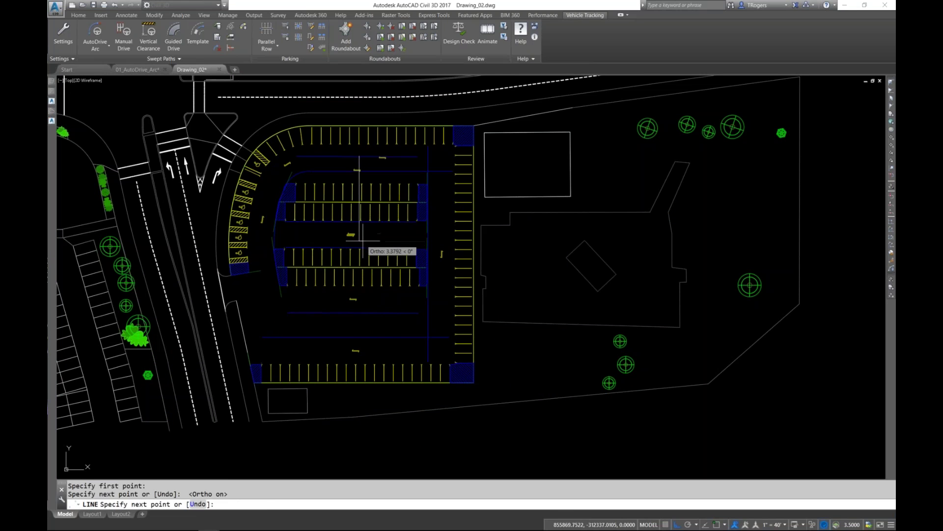
key(Return)
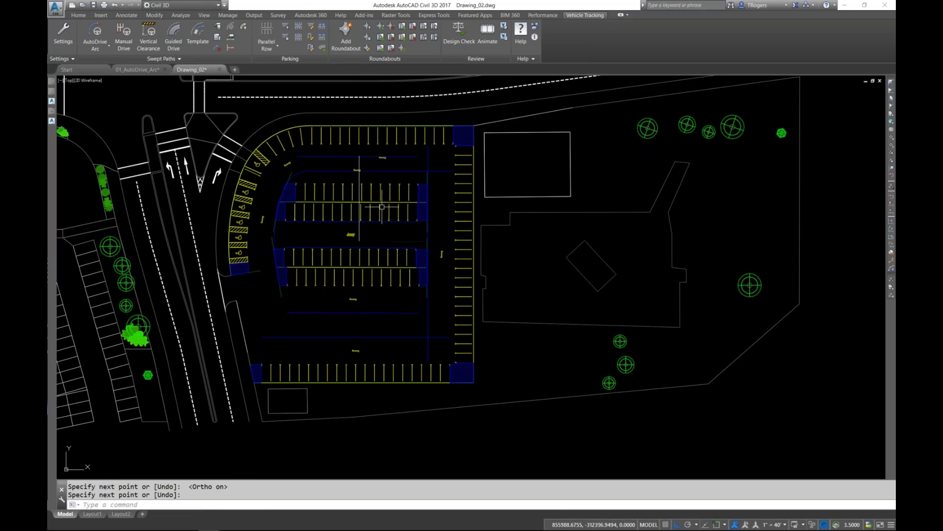
Create a One Way access road from the vertical line.
click(299, 36)
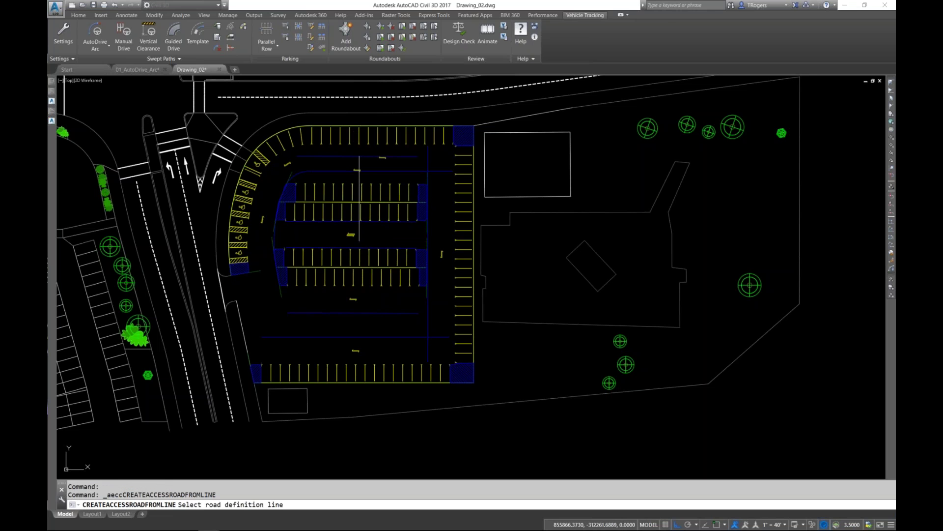
click(360, 168)
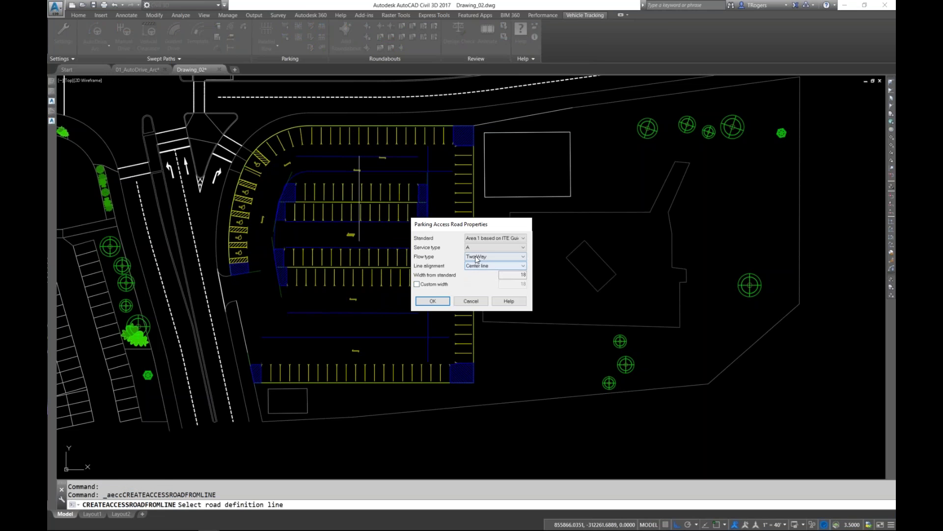
click(484, 257)
click(478, 264)
click(433, 301)
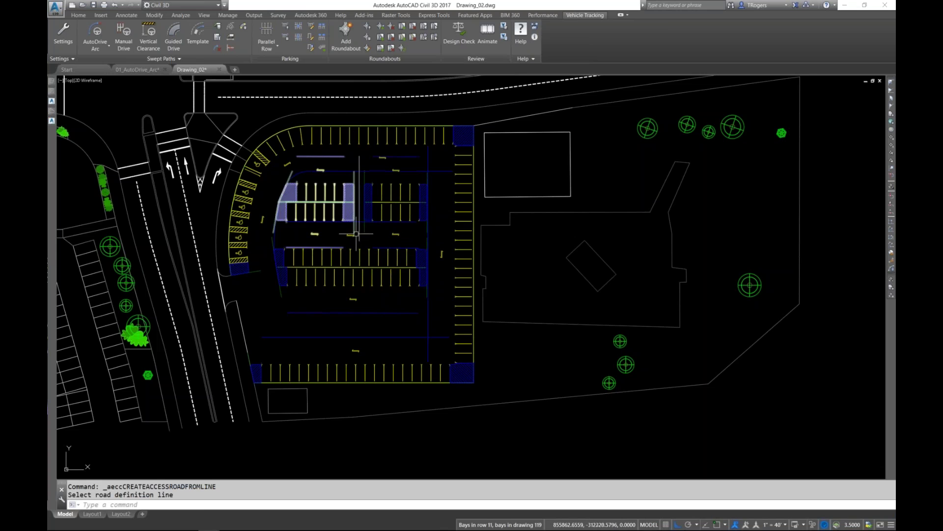
Delete the leftover road definition line and pan out to show the whole site.
scroll(356, 234, up, 2)
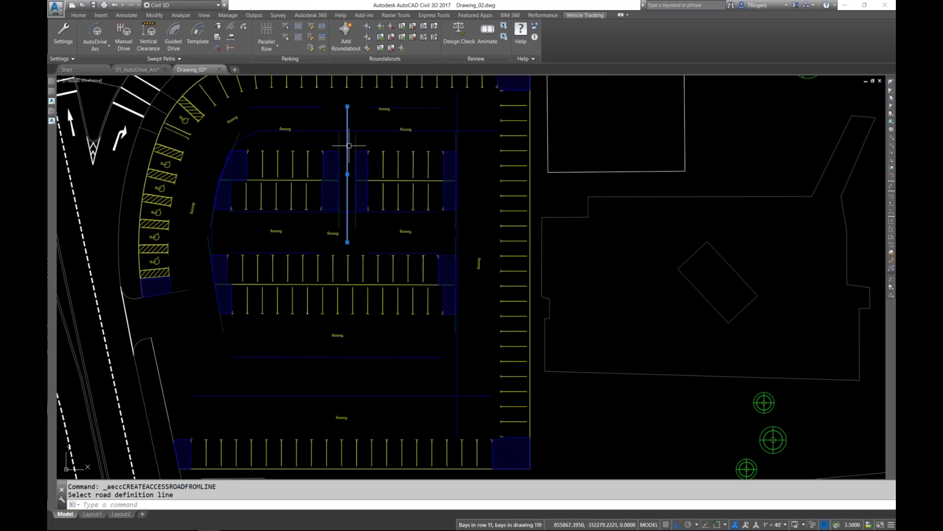
click(349, 145)
key(Delete)
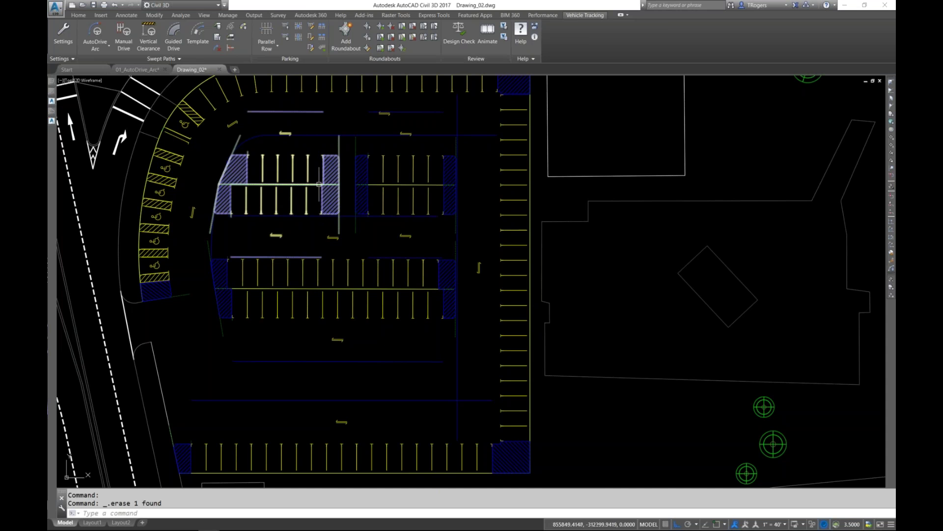
scroll(326, 211, down, 2)
middle_drag(389, 202, 336, 265)
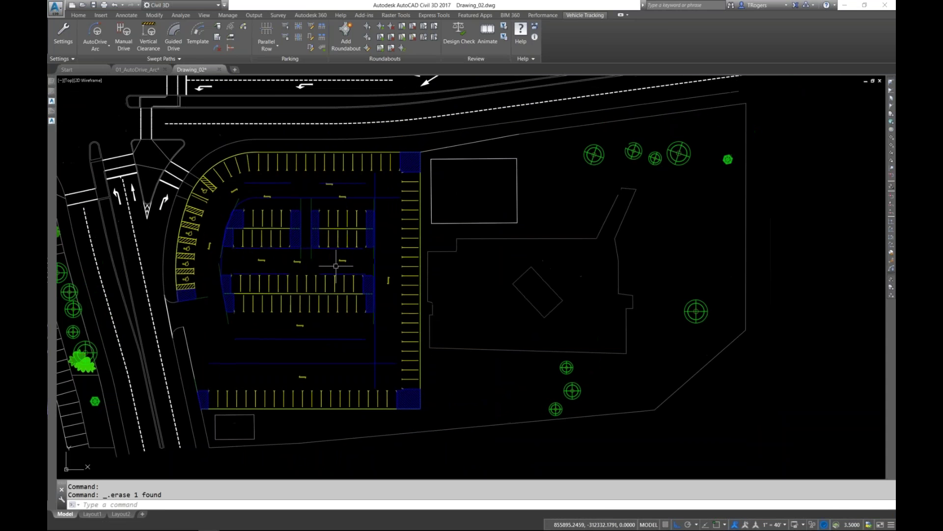
click(286, 26)
Edit the Pool's Area 1 standard, browsing its tabs to the Bay Dimensions table, then close it.
click(376, 302)
click(423, 309)
right_click(423, 310)
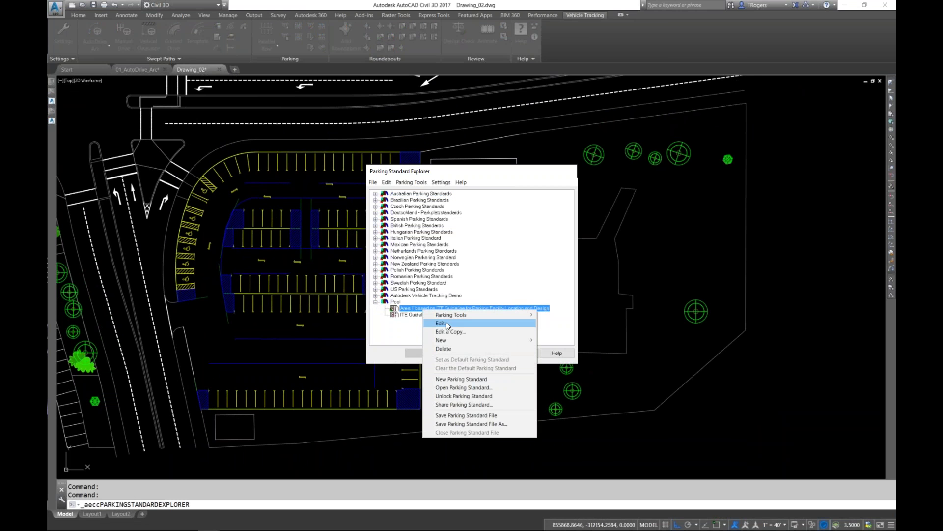
click(445, 324)
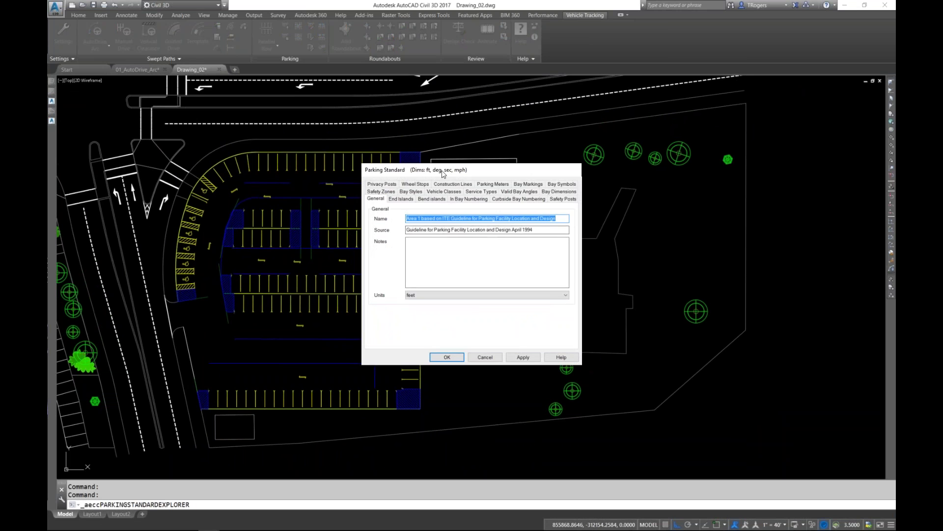
drag(442, 173, 396, 123)
click(362, 152)
click(386, 148)
click(422, 149)
click(472, 149)
click(516, 149)
click(513, 141)
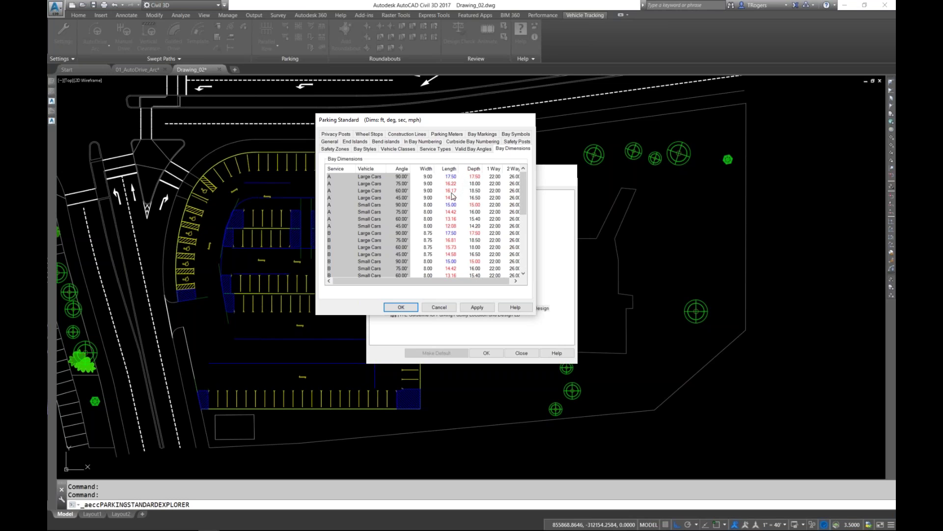
drag(462, 282, 460, 282)
click(400, 308)
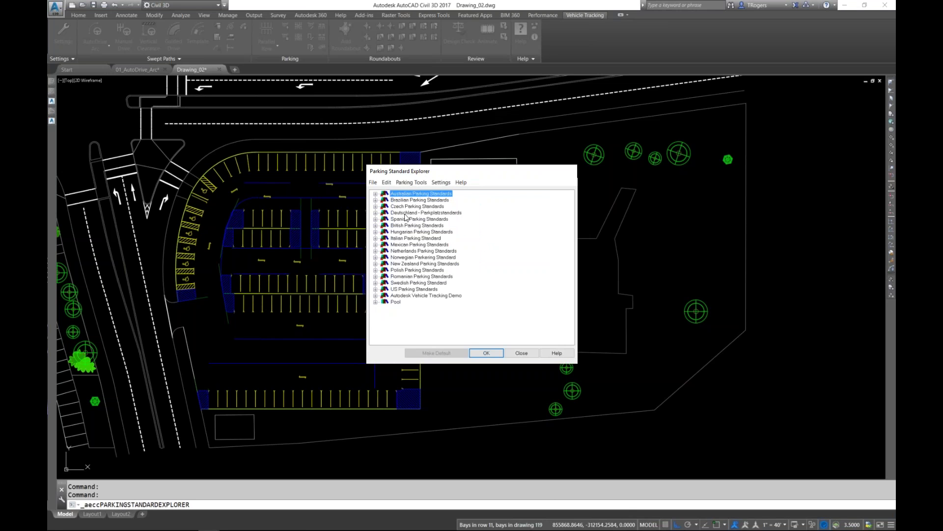
Uncheck Sideline T-markings on the pooled Area 1 standard's Bay Markings tab and OK out.
click(376, 302)
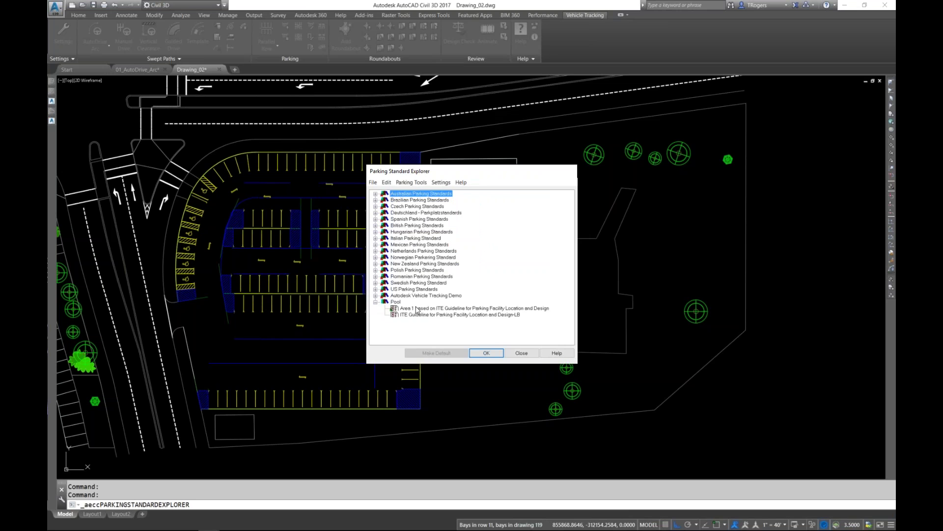
right_click(430, 310)
click(449, 315)
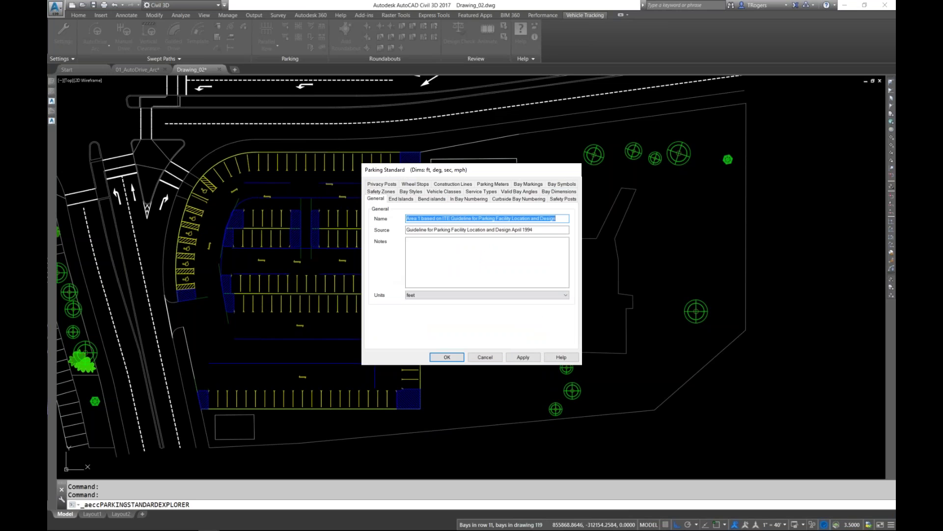
click(401, 199)
click(469, 199)
click(544, 198)
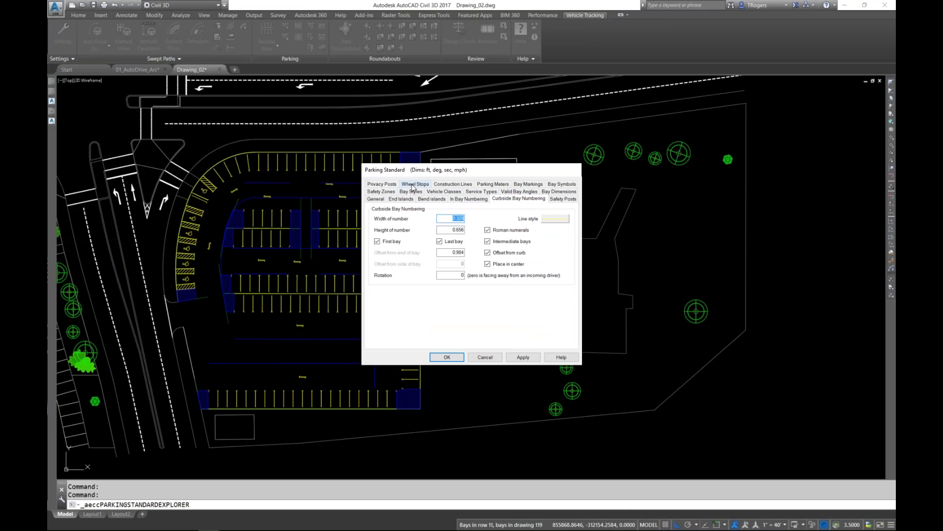
click(469, 185)
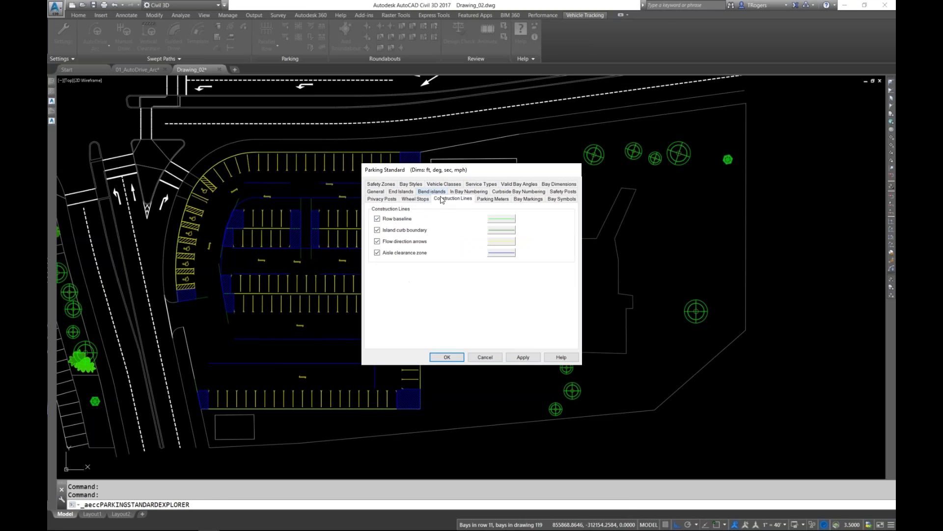
click(529, 199)
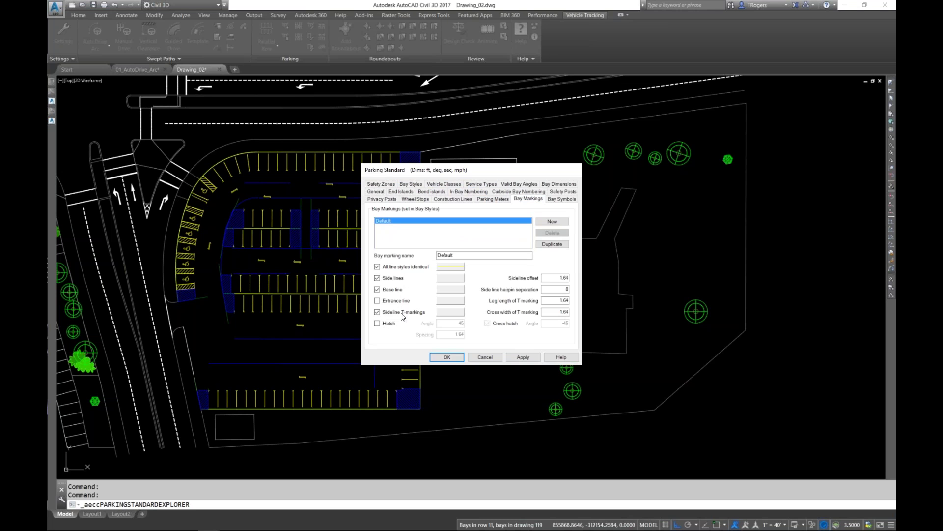
click(377, 313)
click(445, 357)
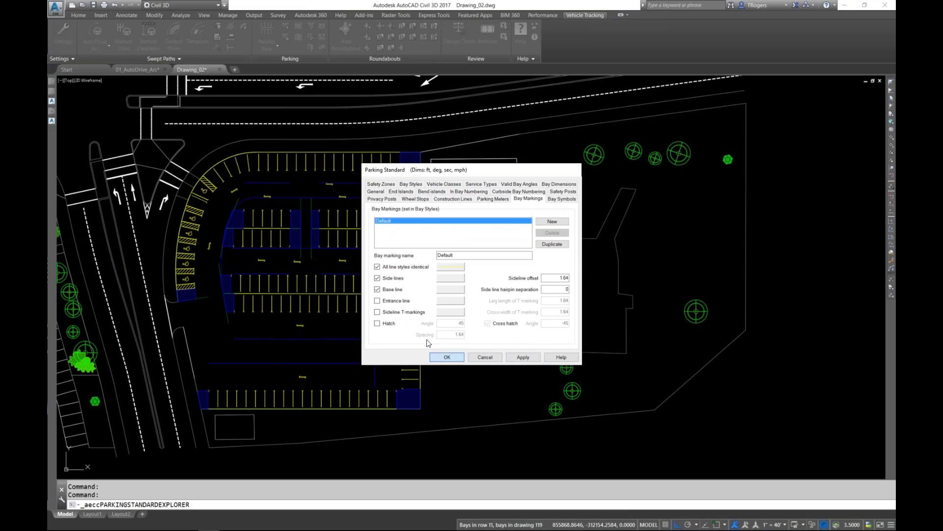
click(487, 353)
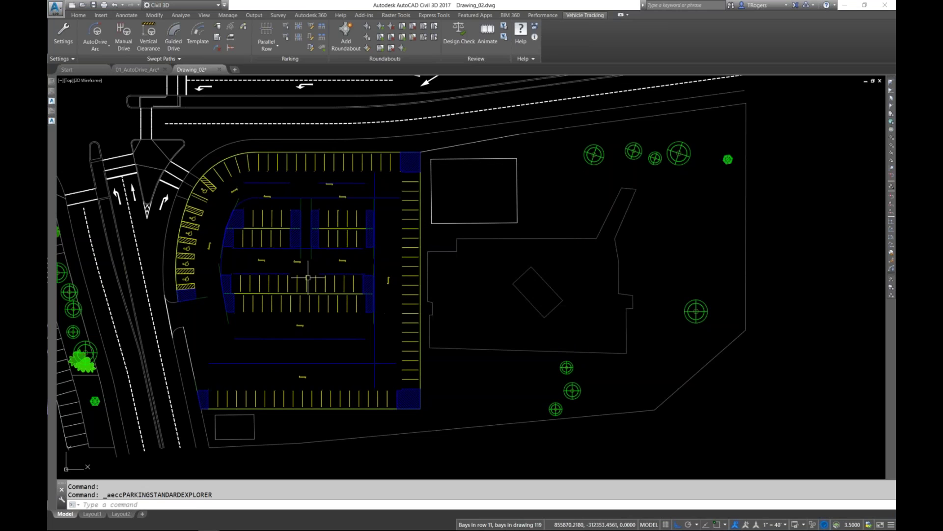
scroll(269, 175, up, 5)
scroll(268, 175, up, 2)
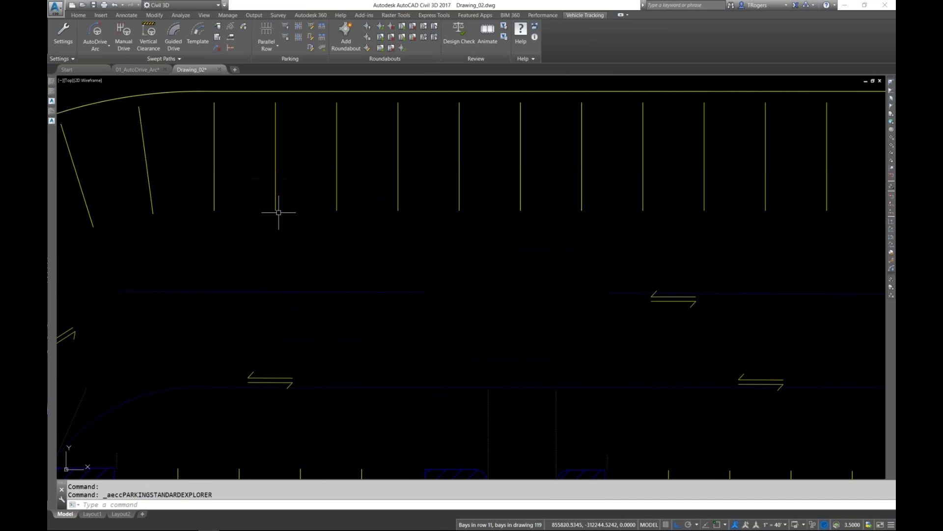
scroll(303, 230, down, 2)
scroll(303, 230, down, 3)
scroll(297, 184, up, 5)
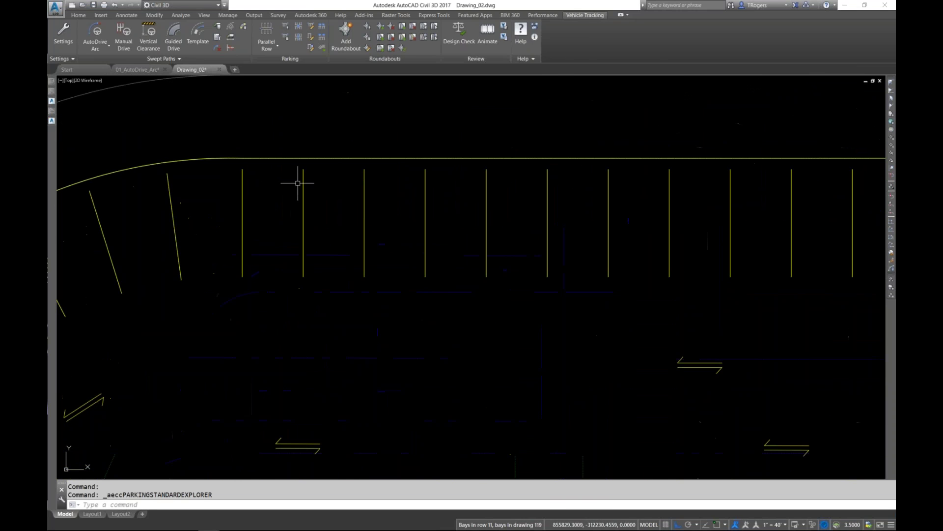
scroll(324, 202, down, 8)
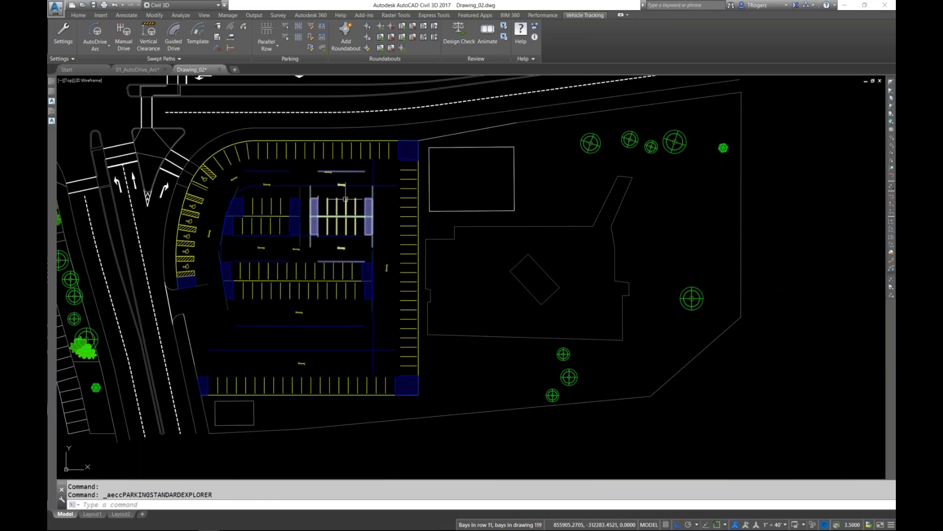
scroll(216, 163, up, 5)
scroll(216, 162, down, 5)
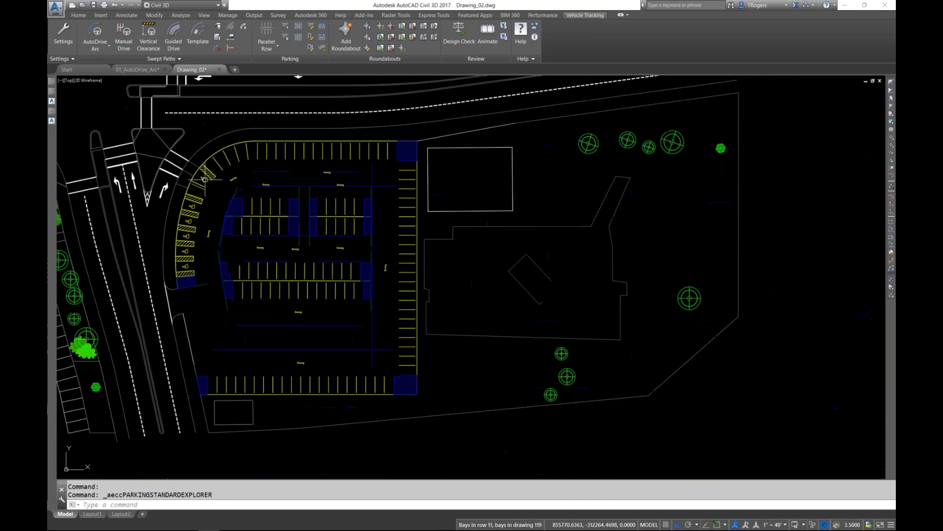
click(210, 253)
scroll(210, 256, down, 2)
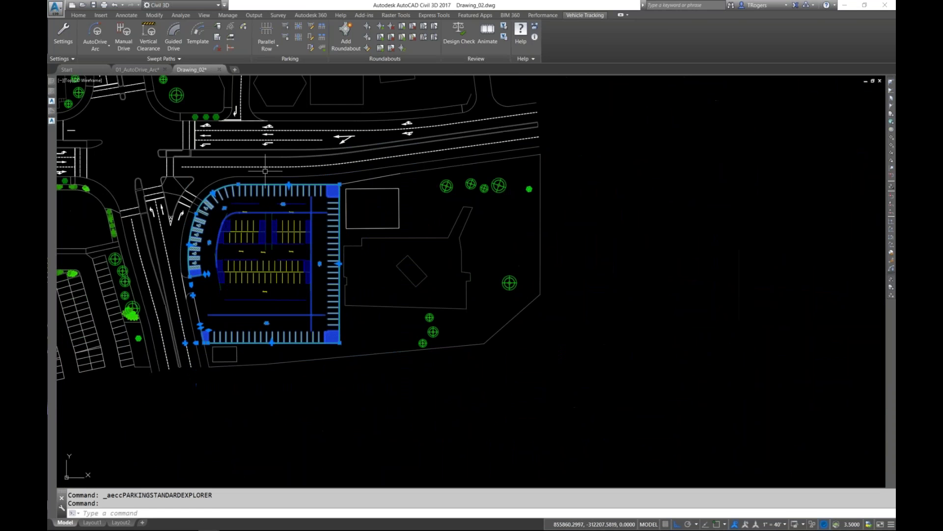
key(Escape)
key(Escape)
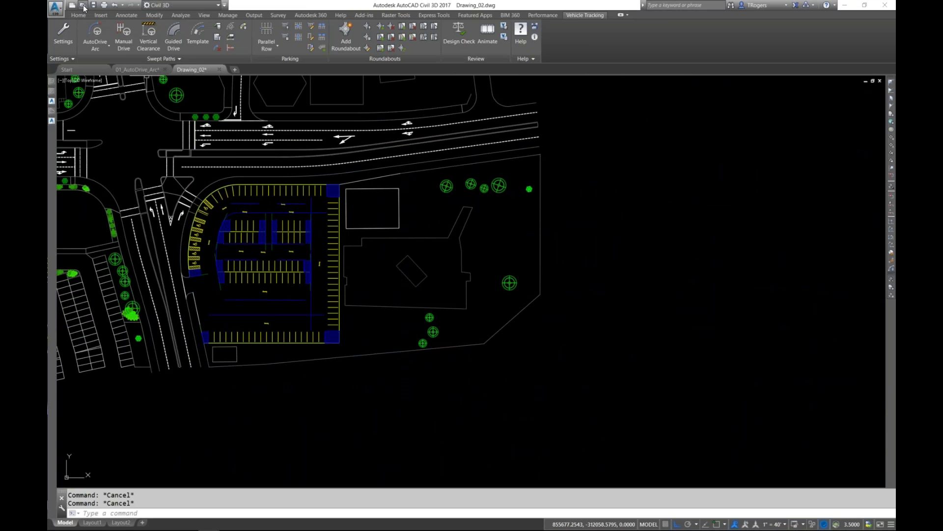
Open 04_Roundabout_Design\01_Roundabout.dwg from the Vehicle Tracking Dataset, accepting the older-version warning.
click(449, 229)
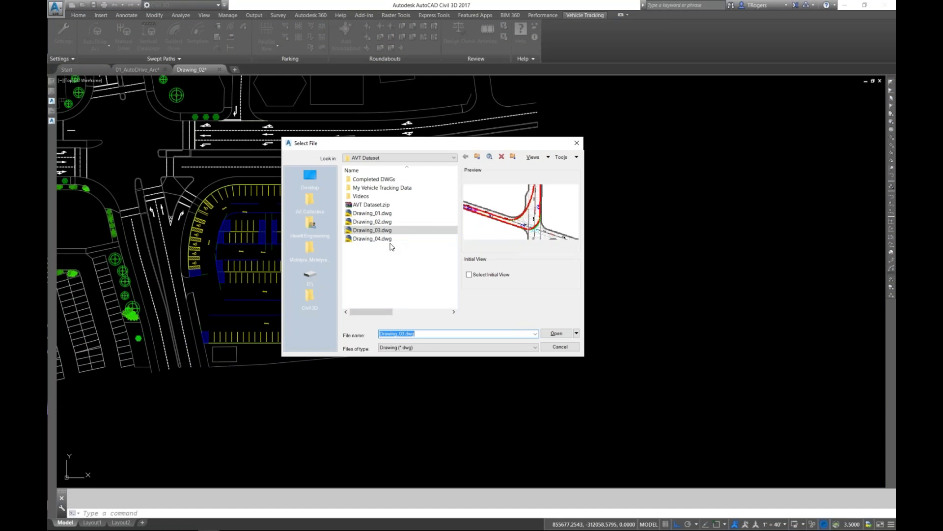
click(477, 157)
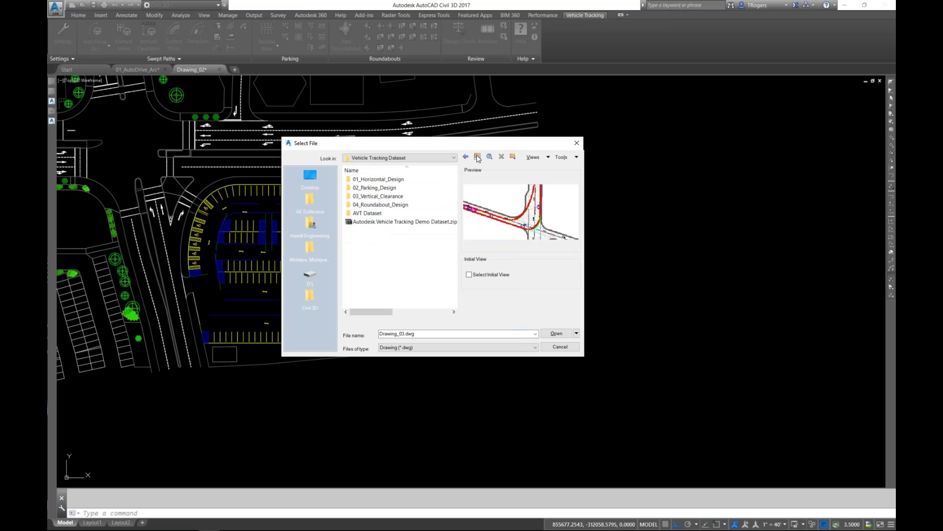
double_click(378, 204)
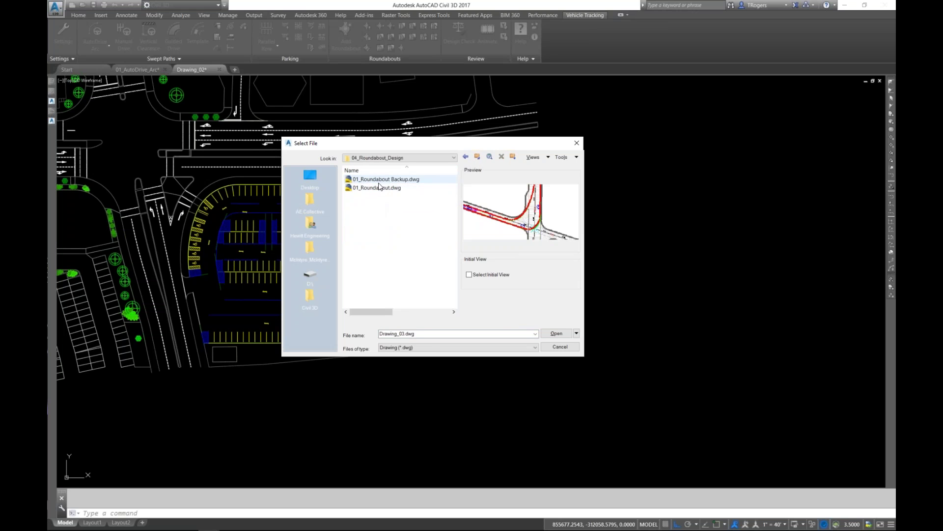
click(377, 187)
click(557, 333)
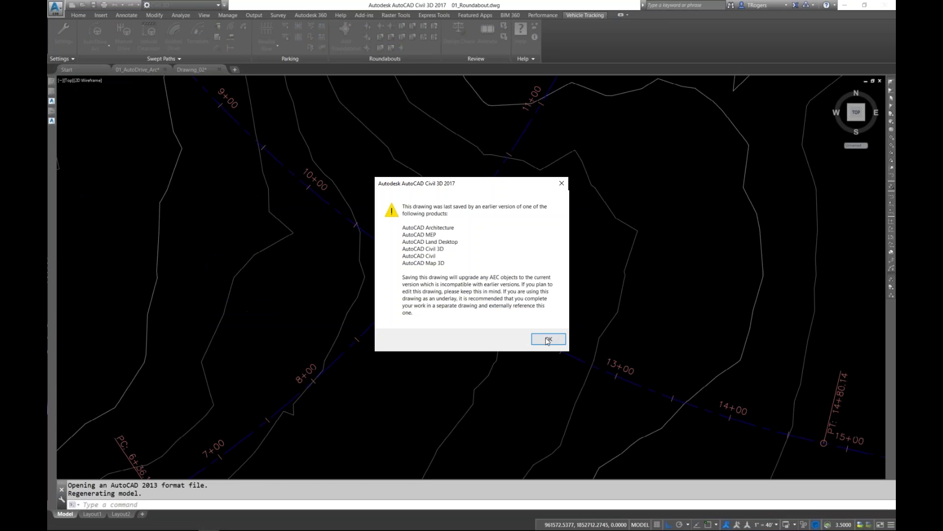
click(548, 339)
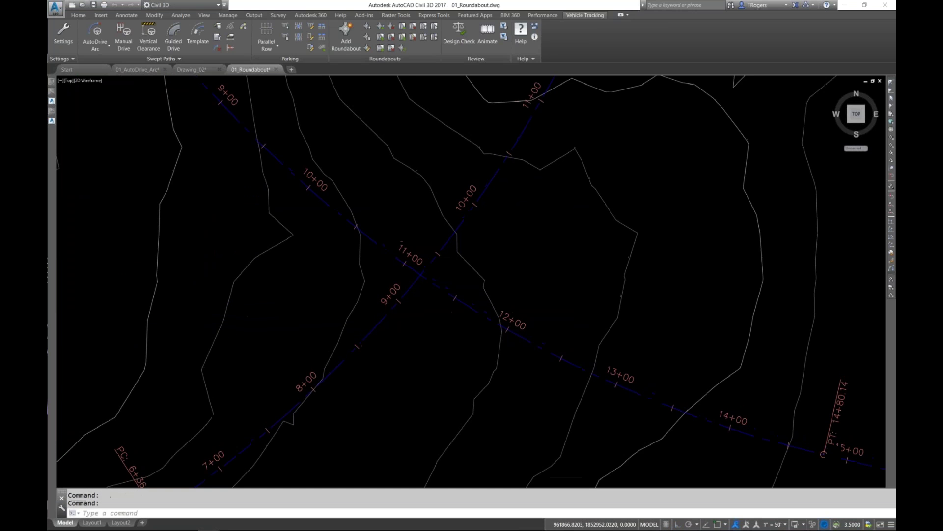
Create an FHWA 2000 Rural Double Lane roundabout with default details, centred at the alignment crossing.
click(368, 26)
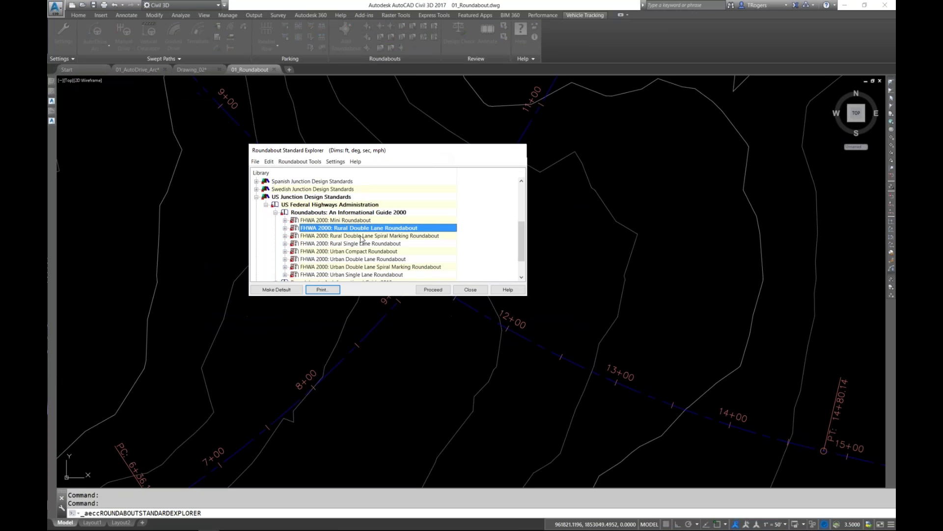
scroll(521, 231, down, 1)
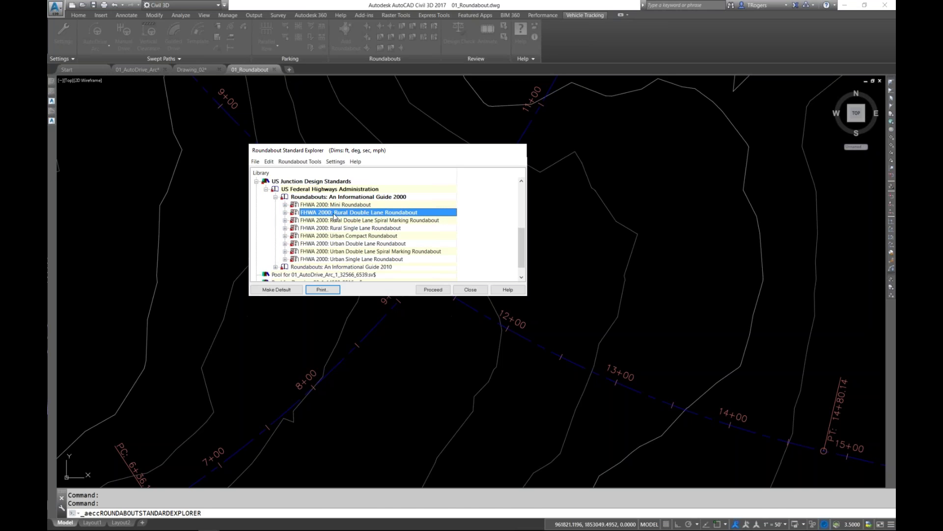
click(437, 291)
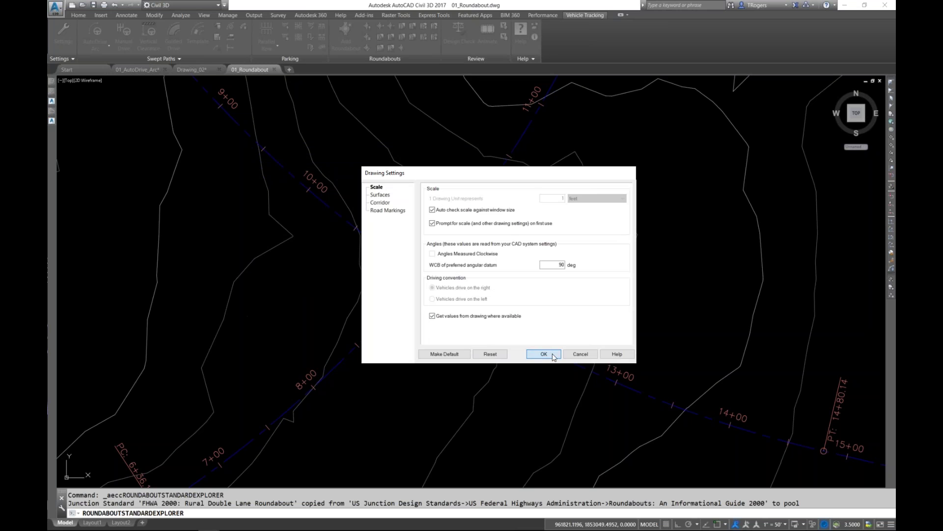
click(543, 354)
click(466, 282)
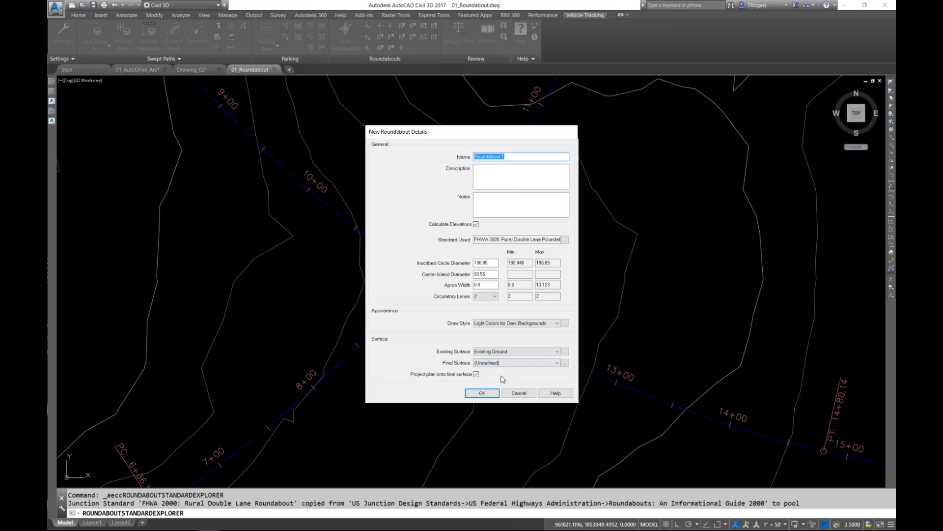
click(483, 393)
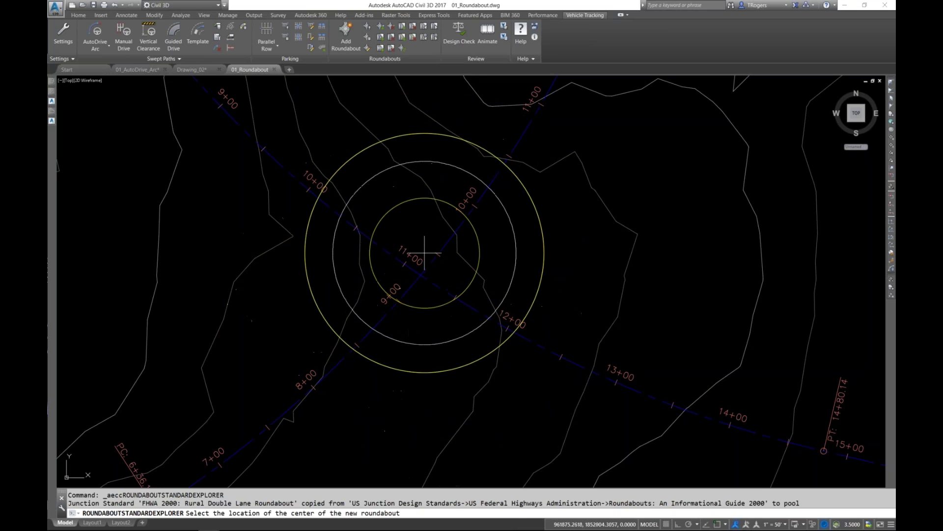
click(422, 241)
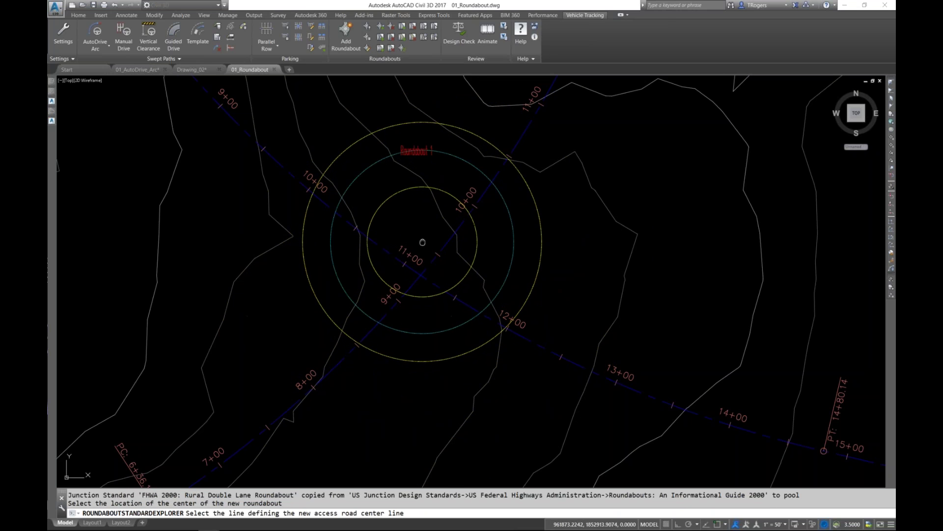
Attach four legs along the alignments: Arm 1, Arm 2 - First Street, Arm 3 - Second Street, Arm 4 - First Street.
scroll(422, 242, down, 5)
middle_drag(380, 270, 371, 287)
click(420, 200)
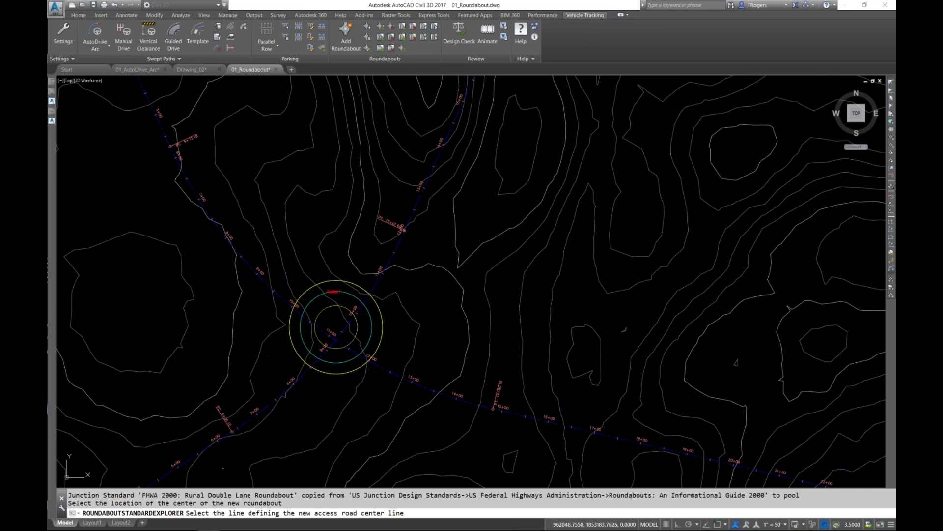
click(480, 374)
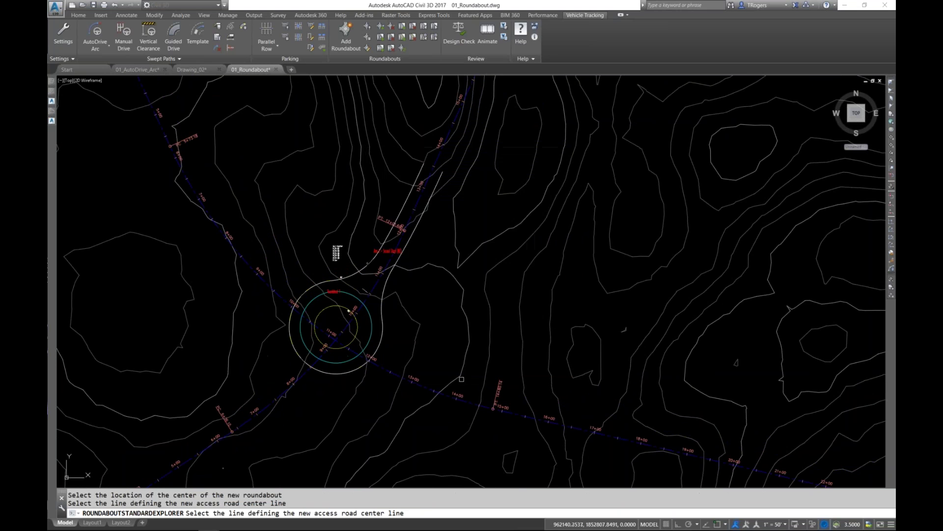
click(465, 399)
click(480, 373)
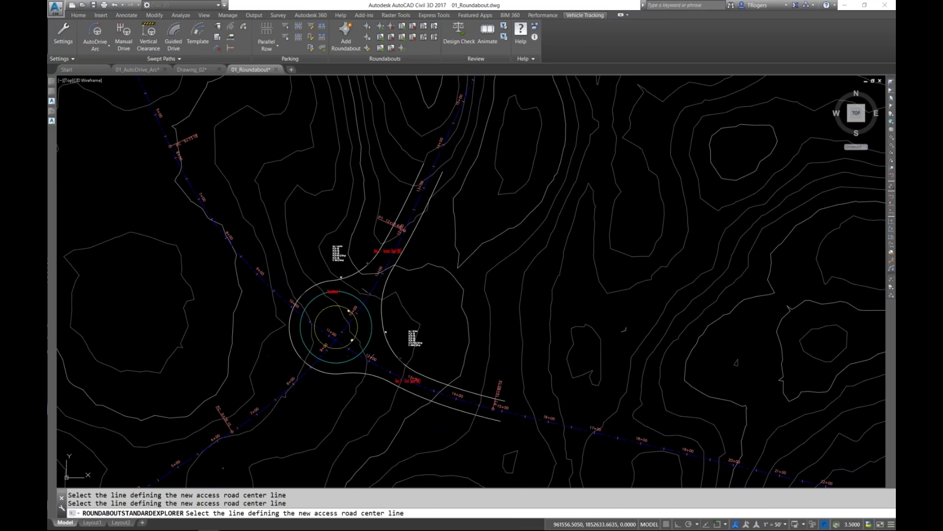
click(185, 460)
click(491, 375)
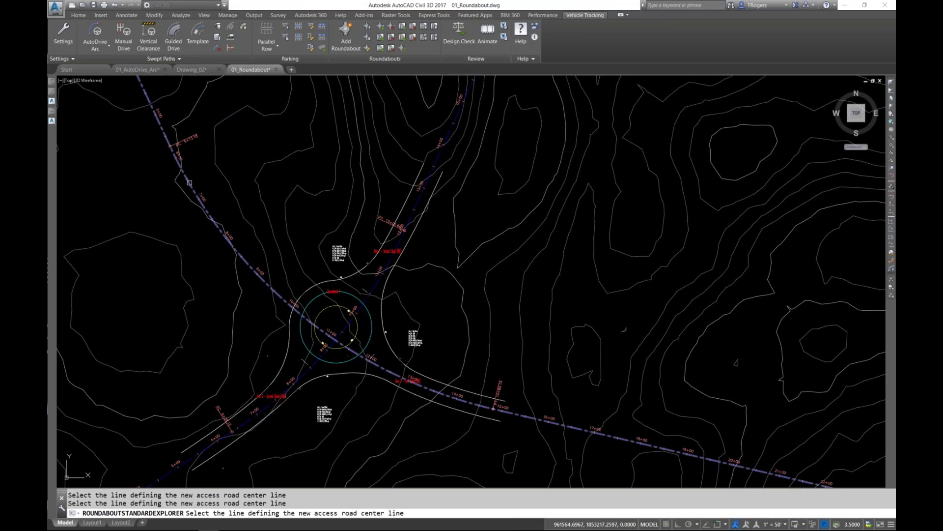
click(196, 186)
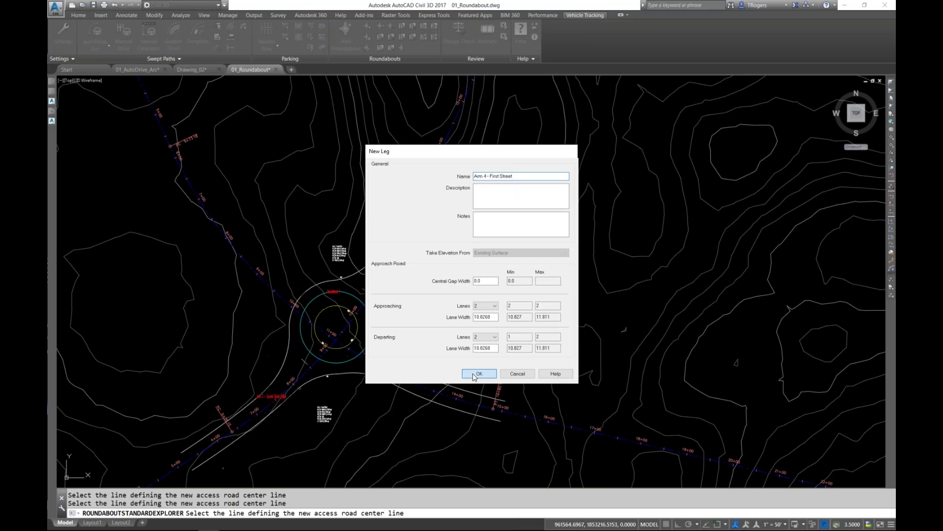
click(478, 373)
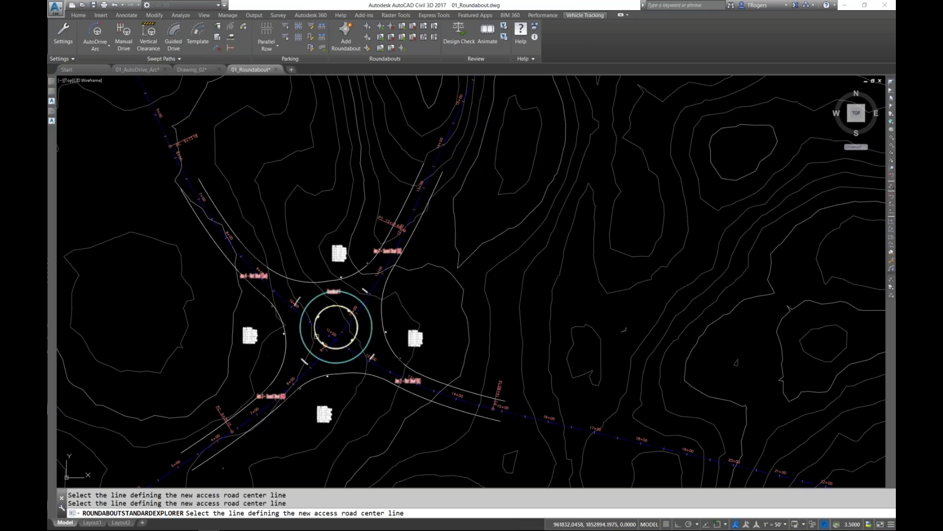
click(356, 331)
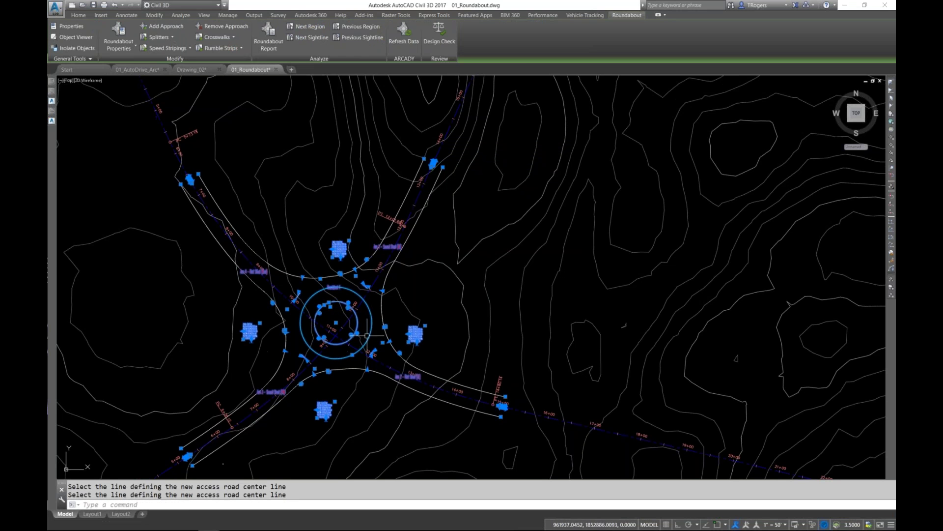
Zoom in on Arm 2 - First Street's speed table, reading R1 204.30 ft and V1 26.22 mph.
key(Escape)
key(Escape)
scroll(378, 333, up, 4)
scroll(423, 368, up, 8)
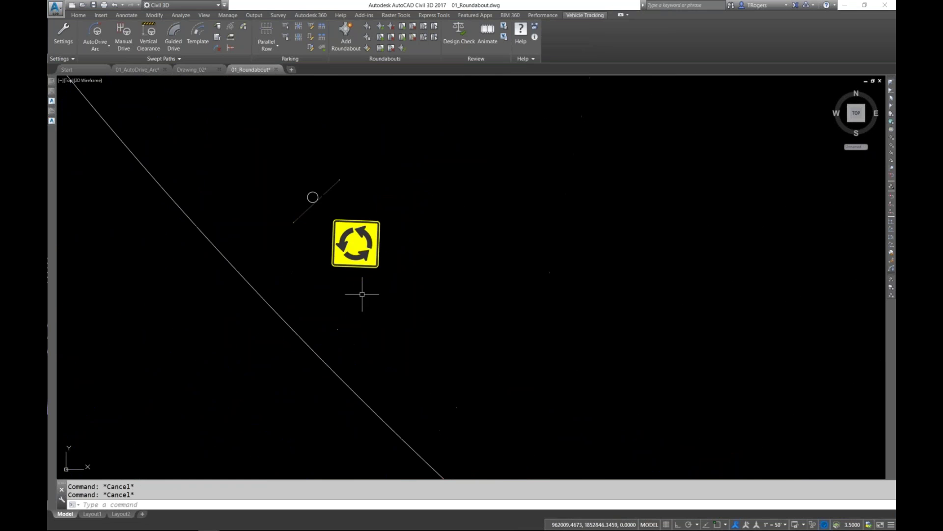
scroll(362, 290, up, 6)
scroll(330, 223, down, 5)
scroll(274, 273, up, 5)
scroll(273, 273, down, 5)
middle_drag(385, 335, 261, 240)
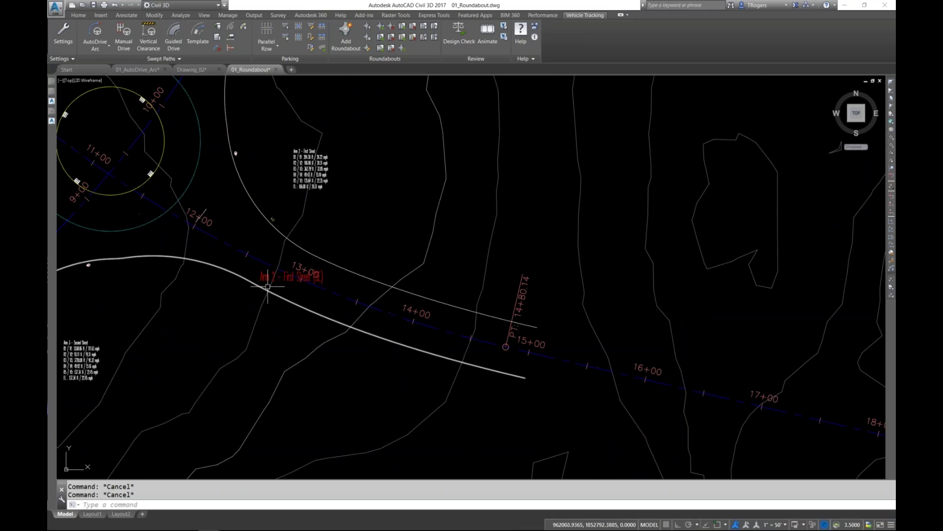
scroll(309, 165, up, 4)
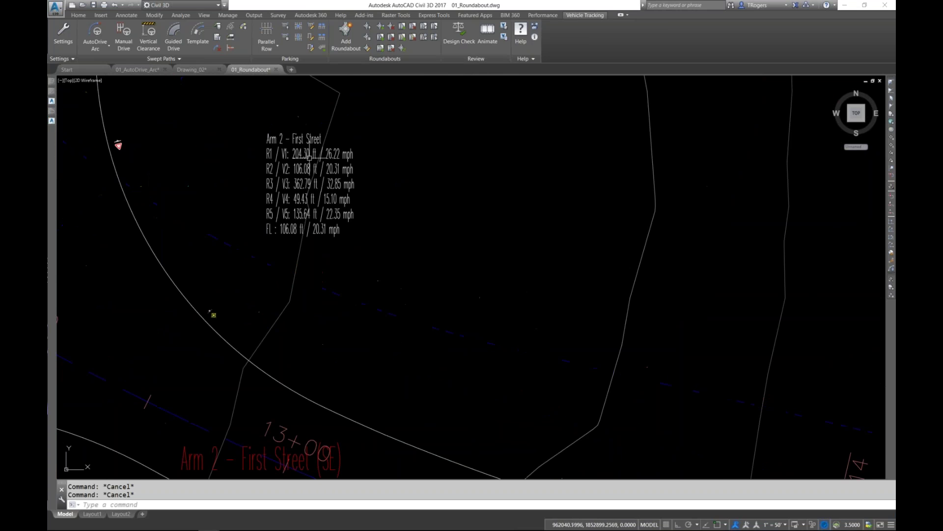
mouse_move(357, 204)
middle_down()
mouse_move(339, 212)
mouse_move(321, 281)
middle_up()
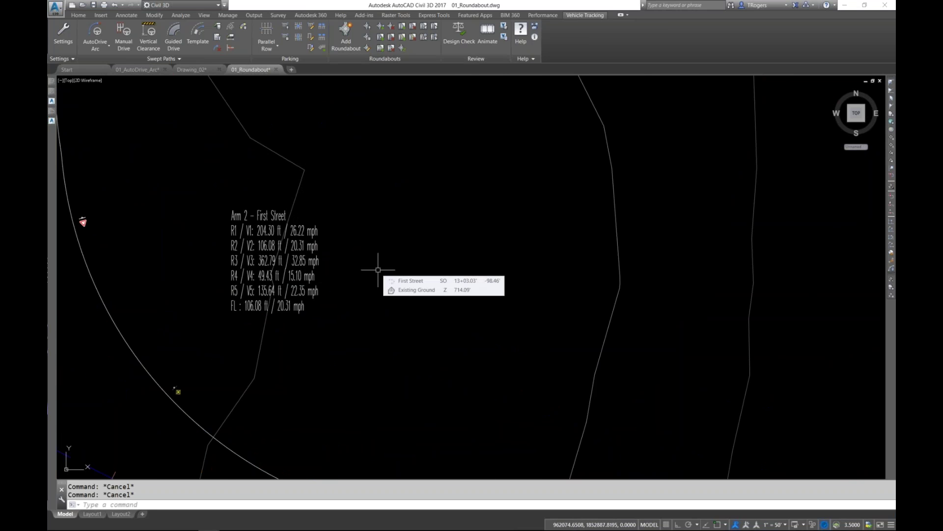
scroll(350, 265, down, 2)
scroll(315, 261, up, 3)
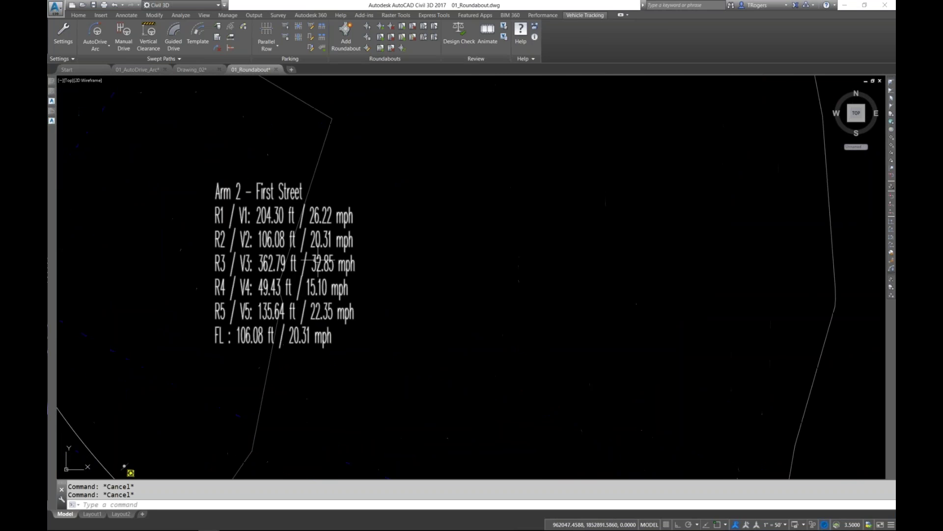
scroll(388, 268, down, 5)
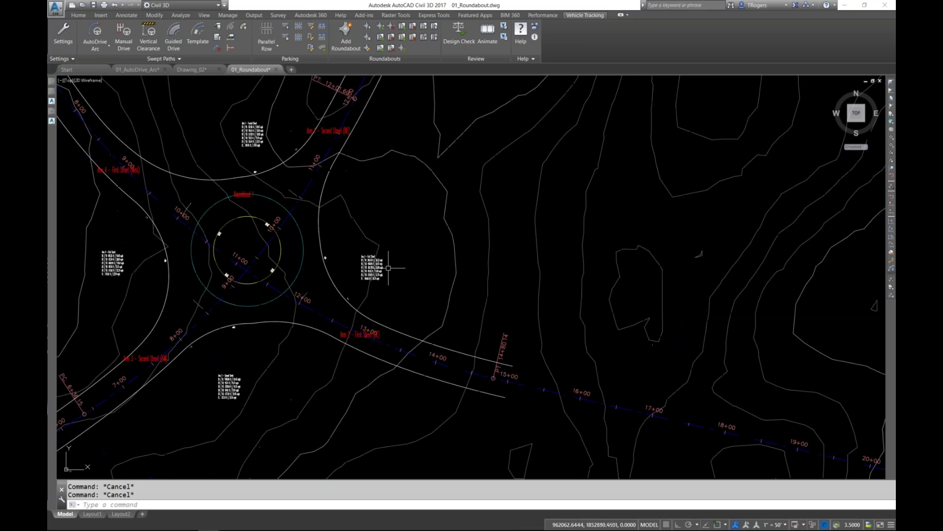
Move the roundabout's centre grip down to a new centre point.
mouse_move(388, 270)
middle_down()
mouse_move(269, 303)
mouse_move(483, 333)
middle_up()
middle_drag(485, 249, 314, 393)
middle_drag(312, 337, 375, 234)
click(268, 265)
click(267, 299)
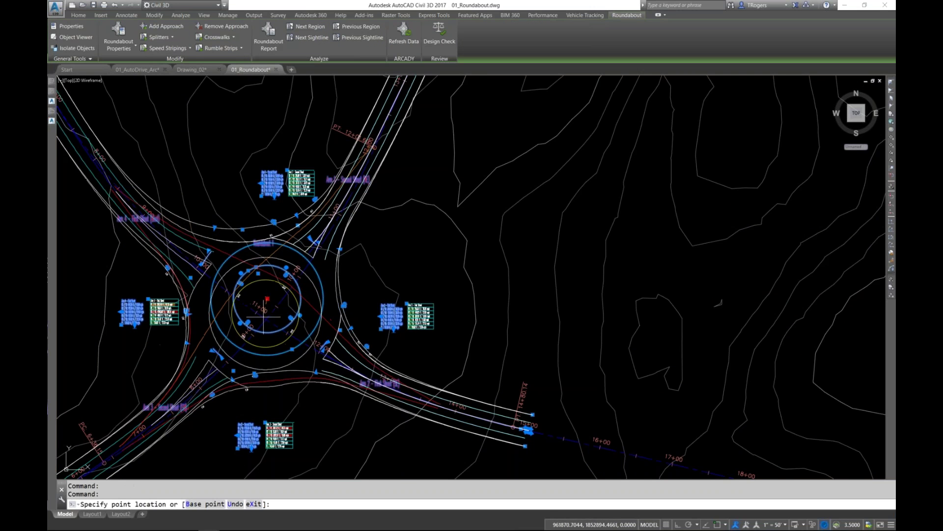
click(266, 320)
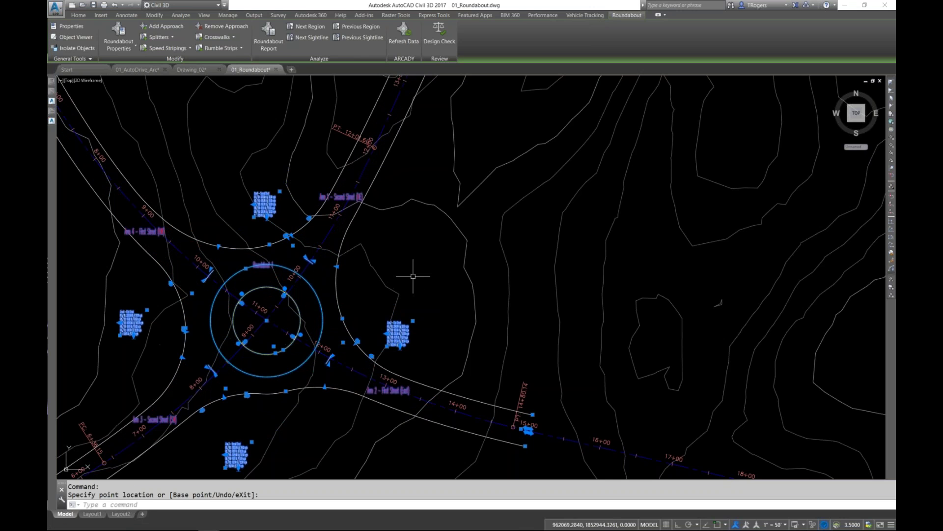
key(Escape)
key(Escape)
scroll(400, 275, down, 2)
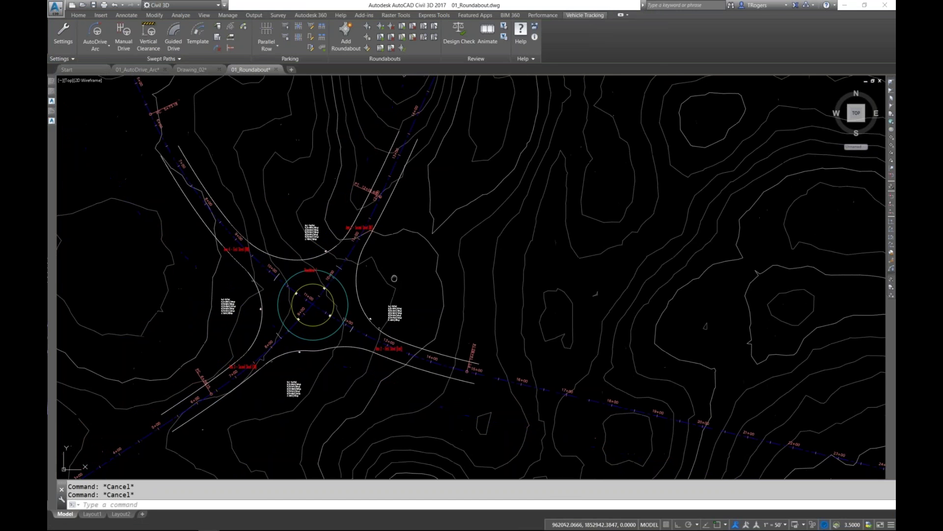
scroll(368, 238, down, 1)
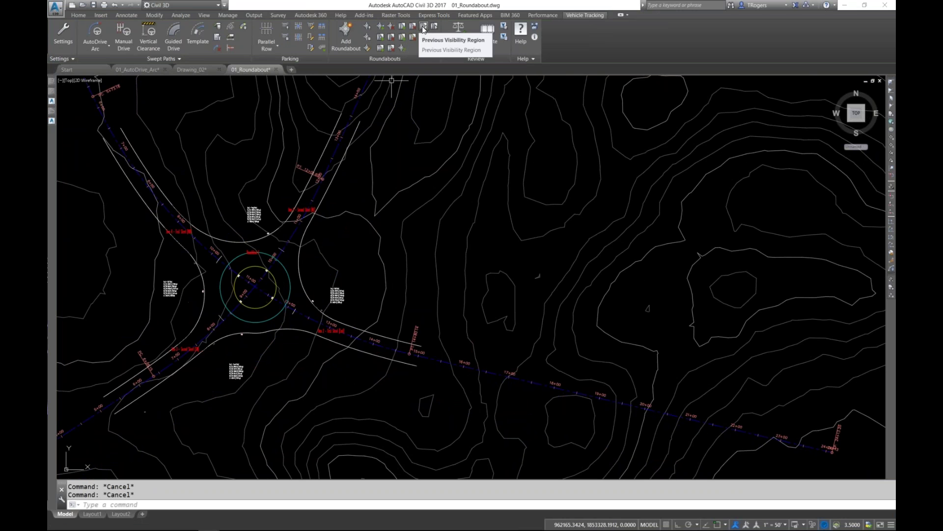
Place splitter islands on the east, NE, NW and SW arms of the roundabout.
click(381, 38)
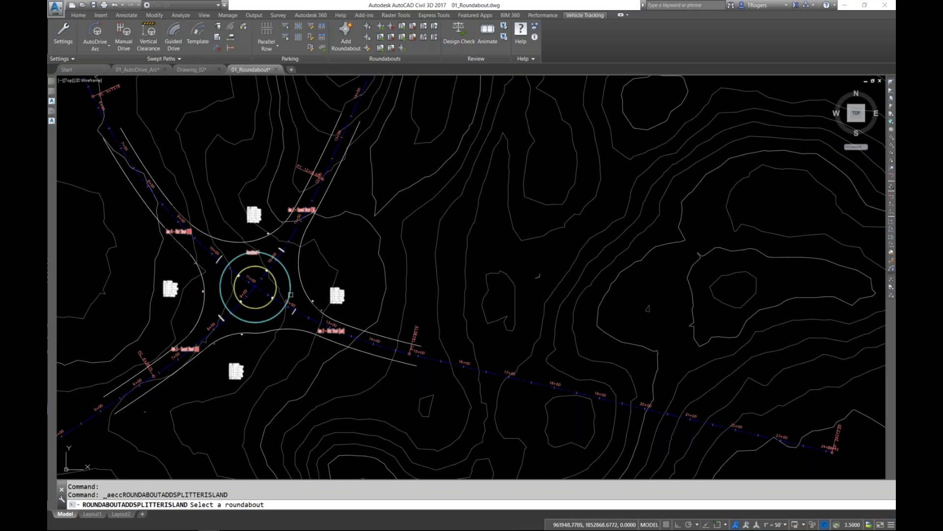
click(291, 295)
scroll(301, 311, up, 4)
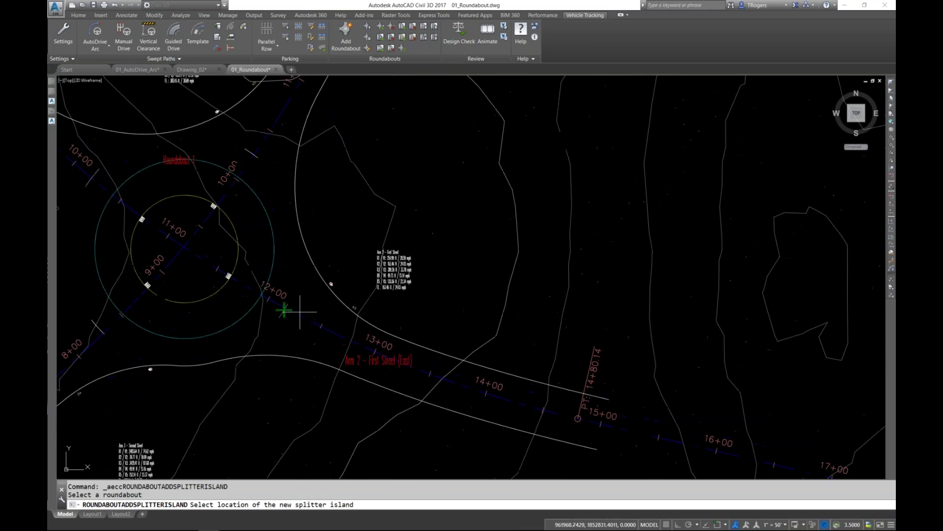
click(290, 314)
scroll(295, 324, up, 3)
scroll(302, 314, down, 5)
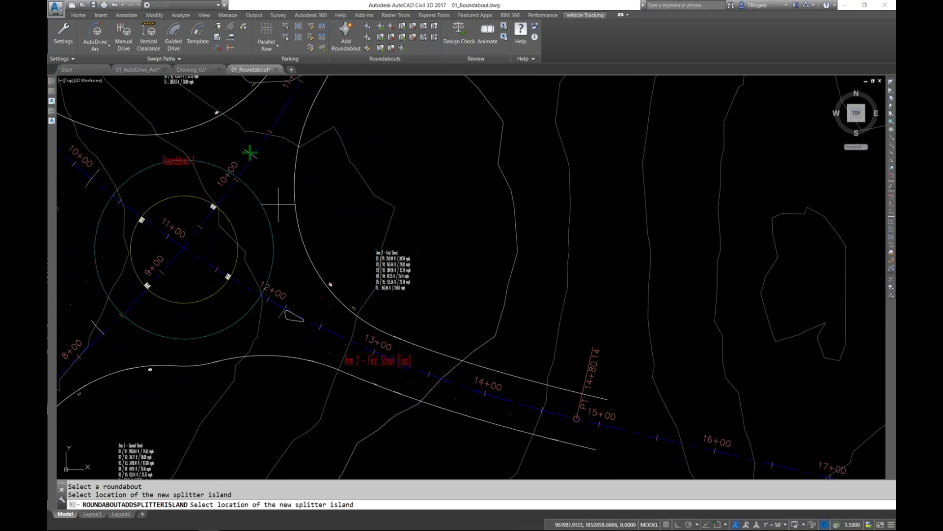
click(260, 146)
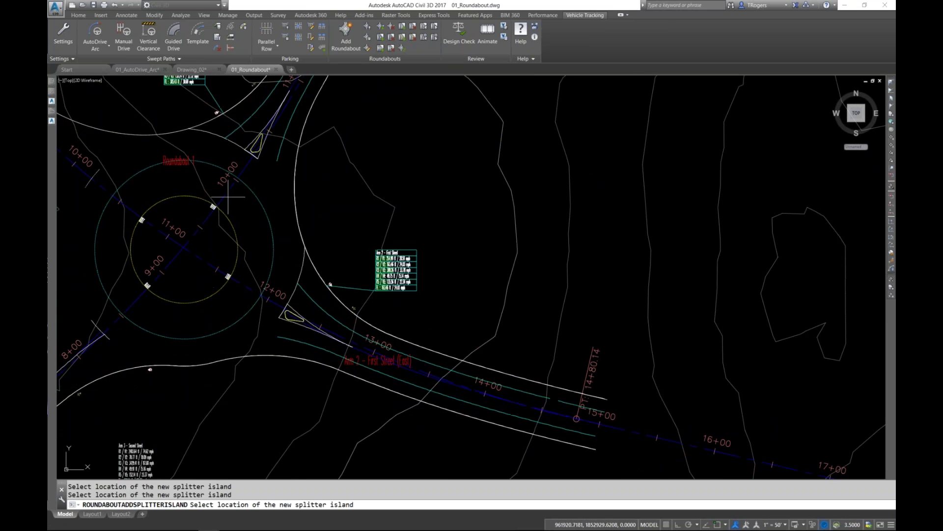
middle_drag(94, 163, 213, 200)
click(207, 209)
middle_drag(203, 382, 238, 348)
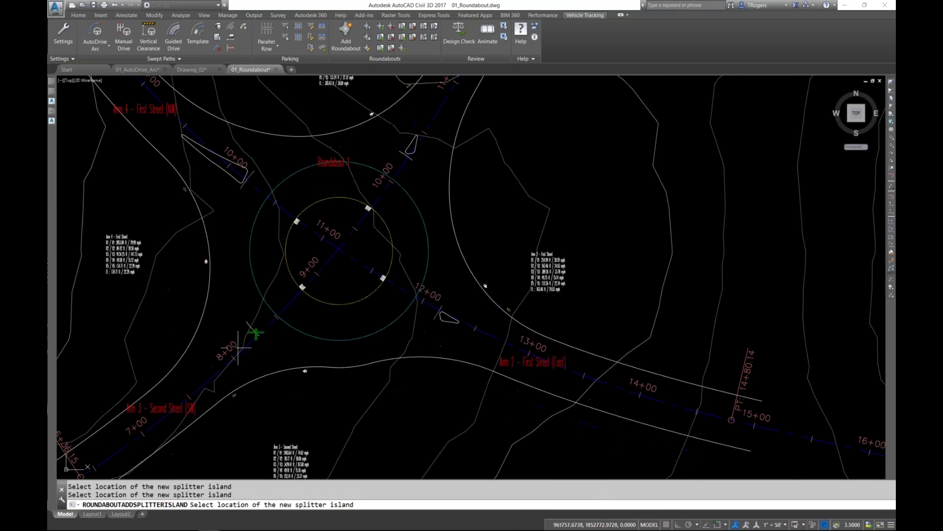
click(242, 342)
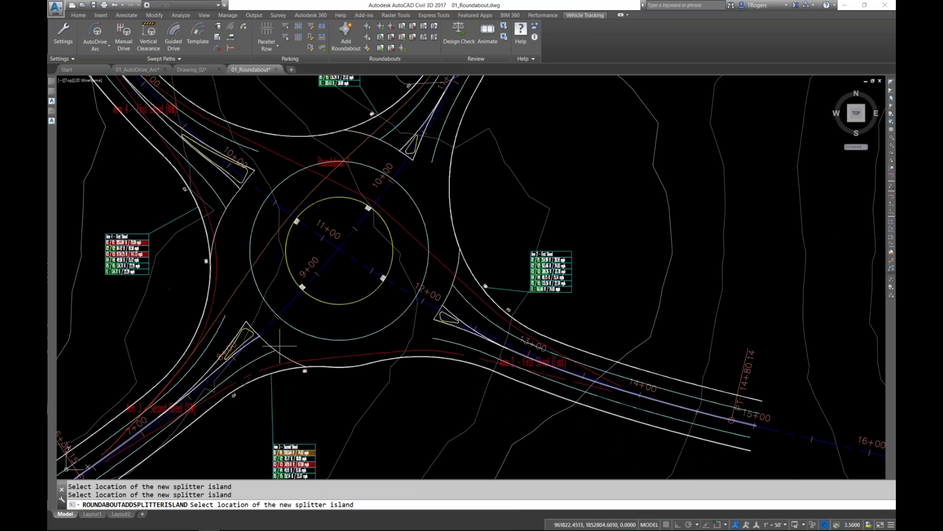
key(Return)
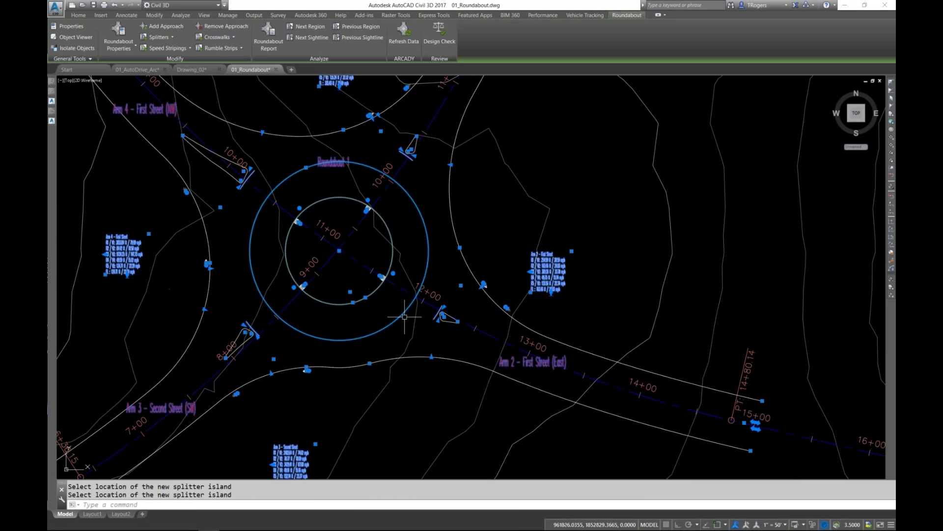
Check the east arm's splitter island, then start the Add Crosswalk command.
scroll(460, 325, up, 2)
click(444, 318)
key(Return)
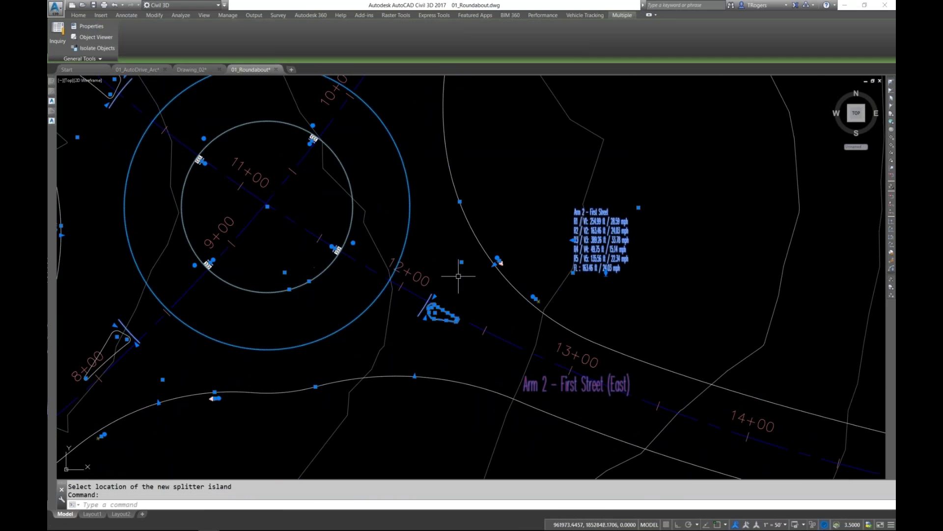
key(Escape)
key(Escape)
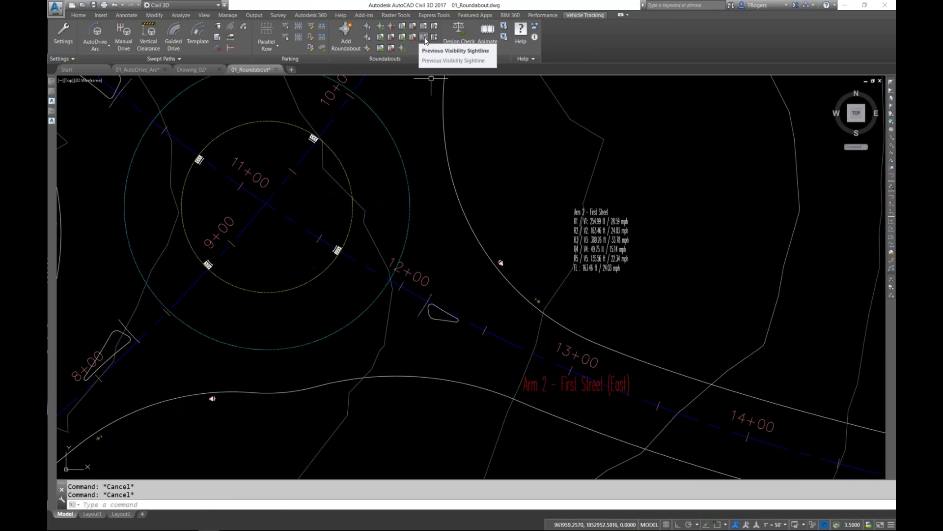
click(383, 49)
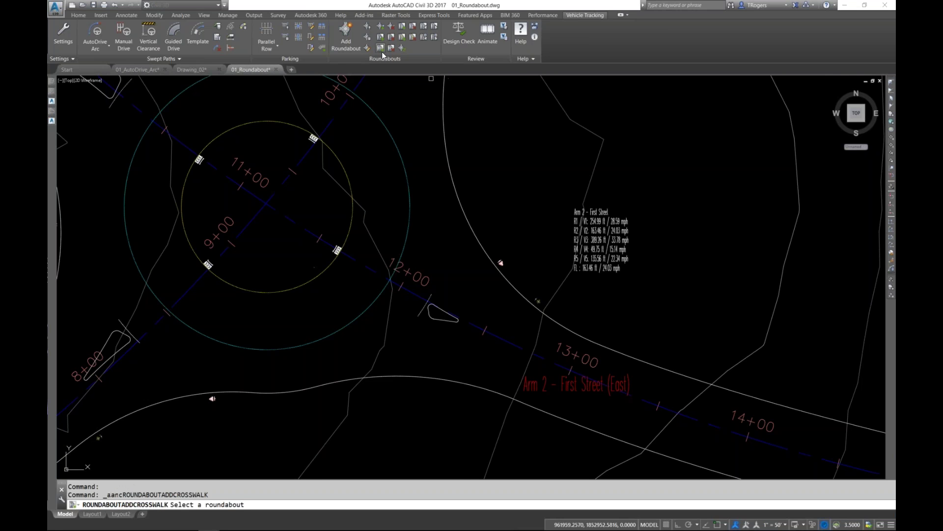
Place a crosswalk on the Arm 4 approach of the roundabout.
middle_drag(218, 107, 405, 240)
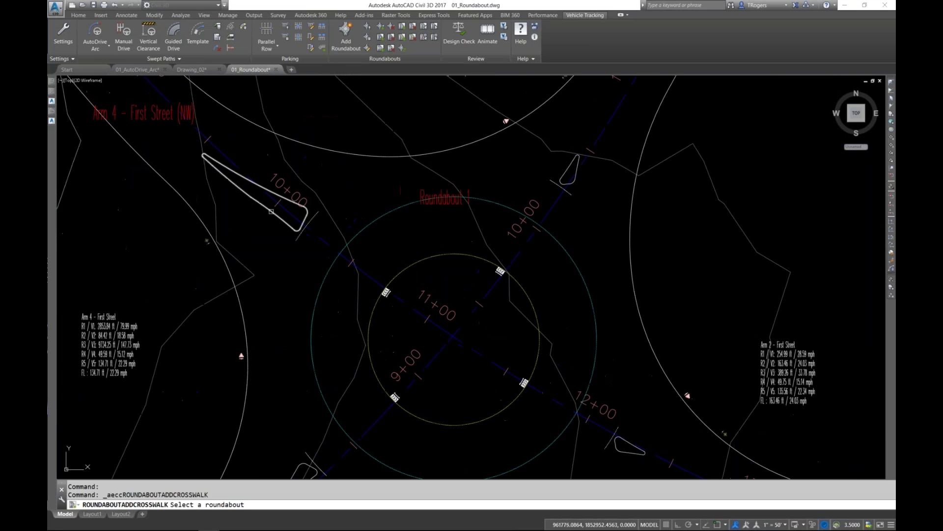
click(272, 209)
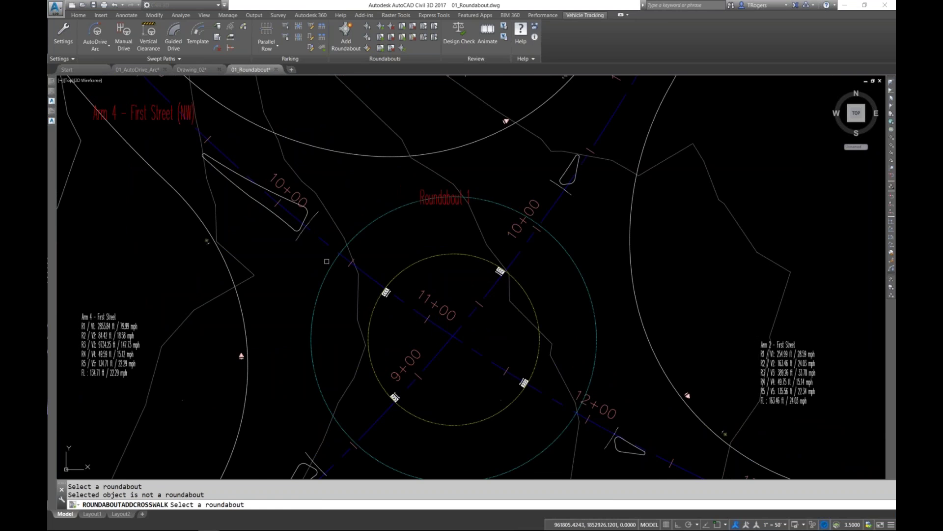
click(328, 262)
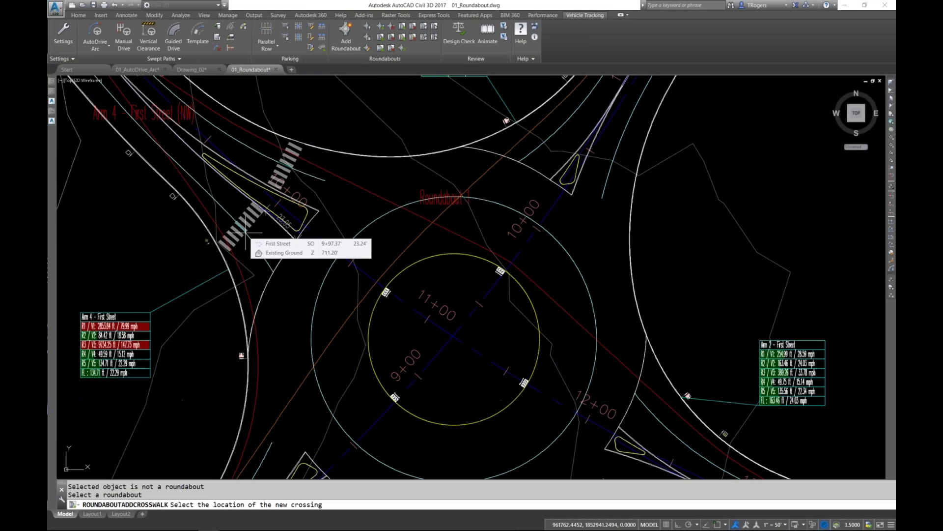
click(249, 231)
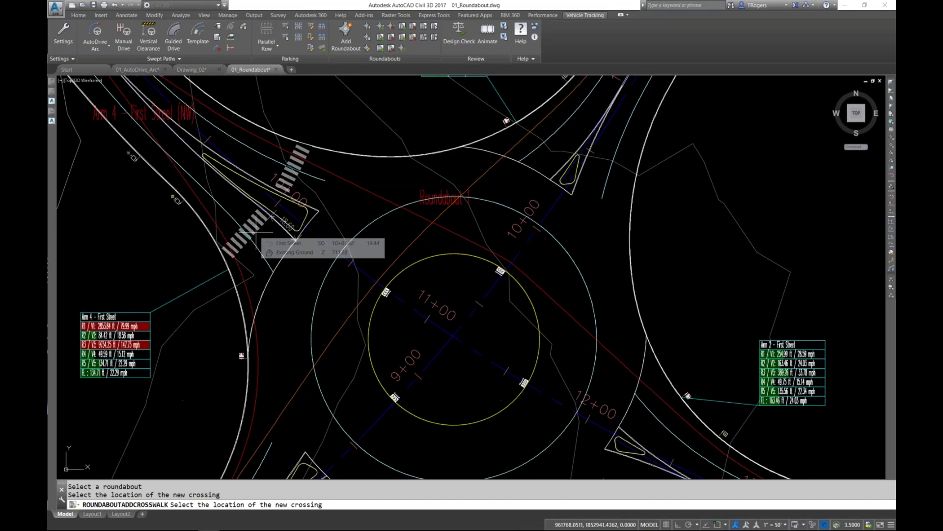
key(Return)
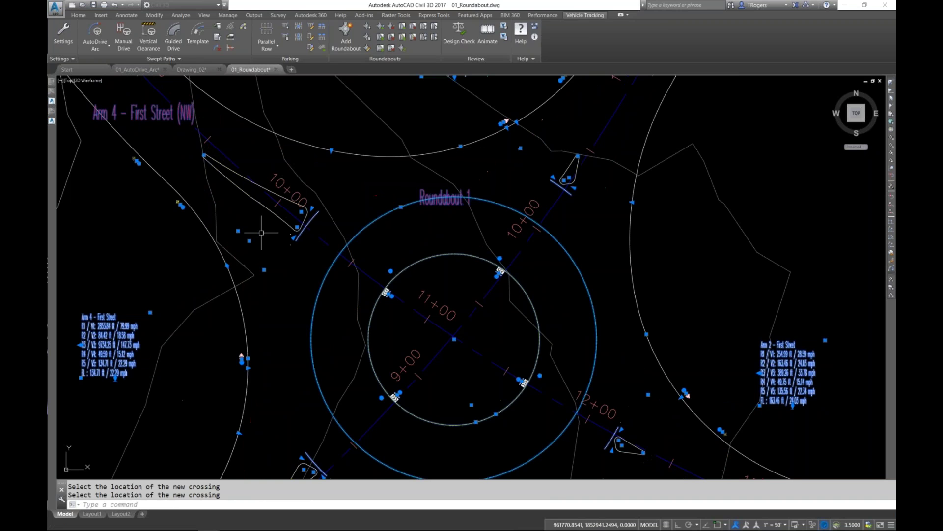
scroll(268, 237, down, 2)
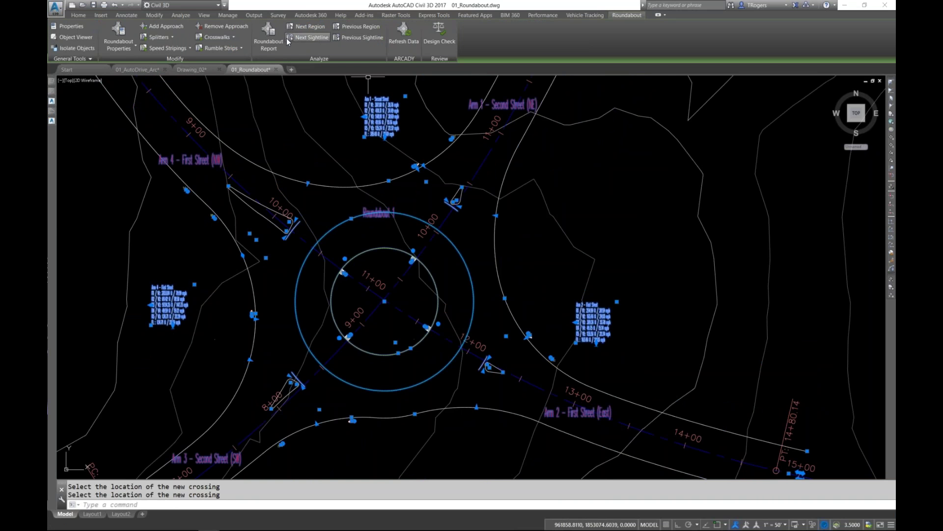
key(Escape)
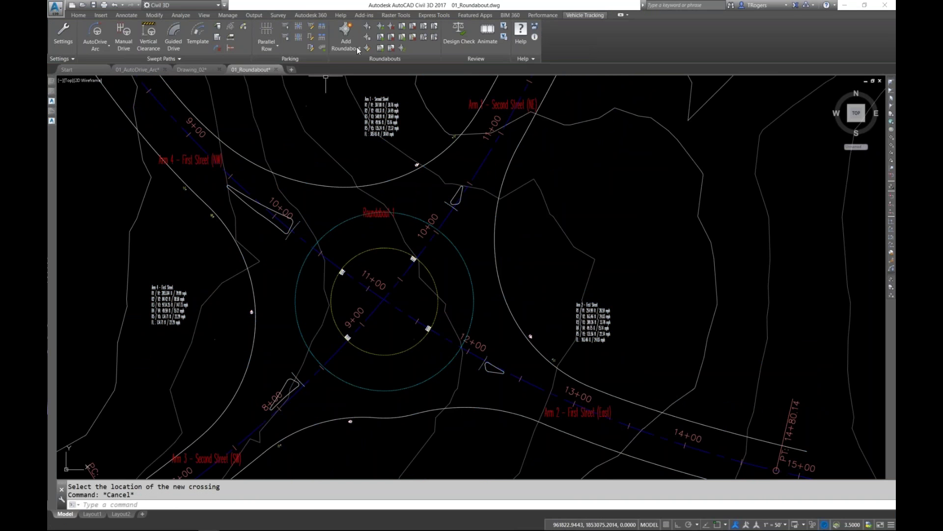
Start another crossing on Arm 4 and the east First Street arm, then cancel it.
click(381, 48)
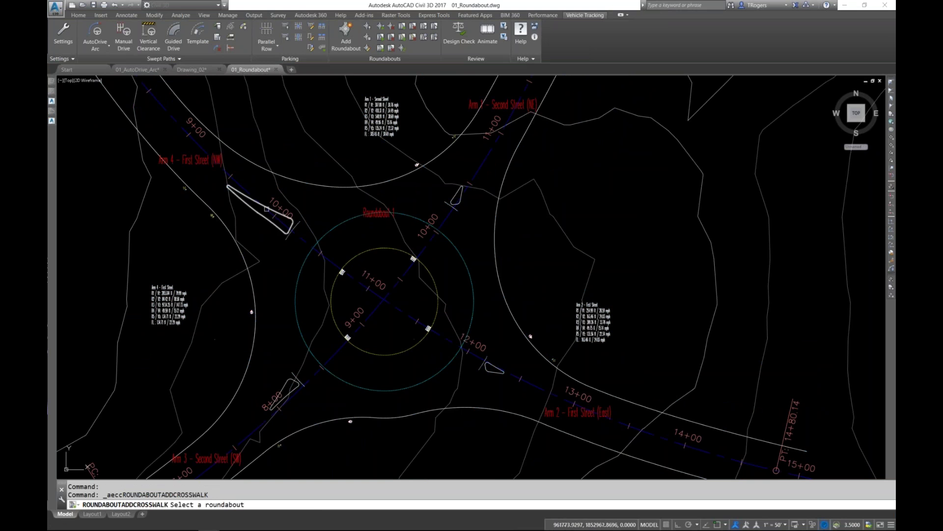
click(337, 227)
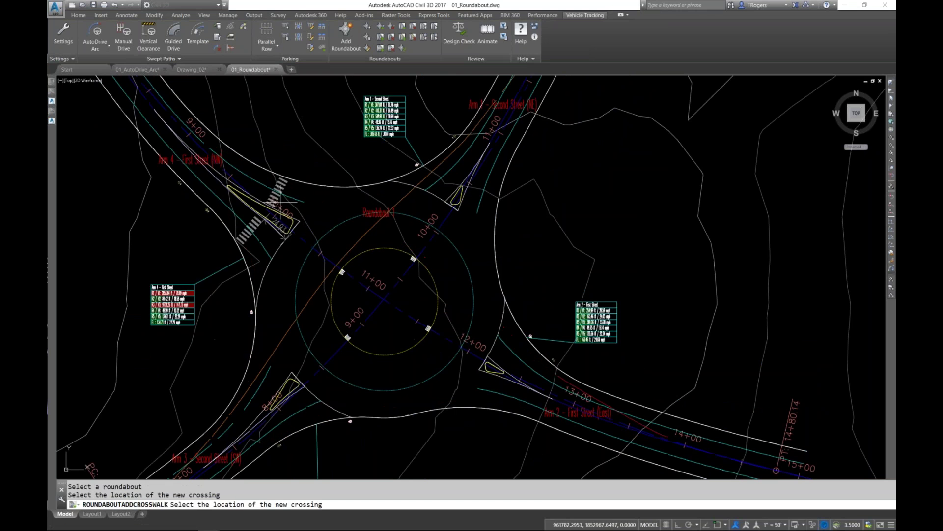
click(299, 209)
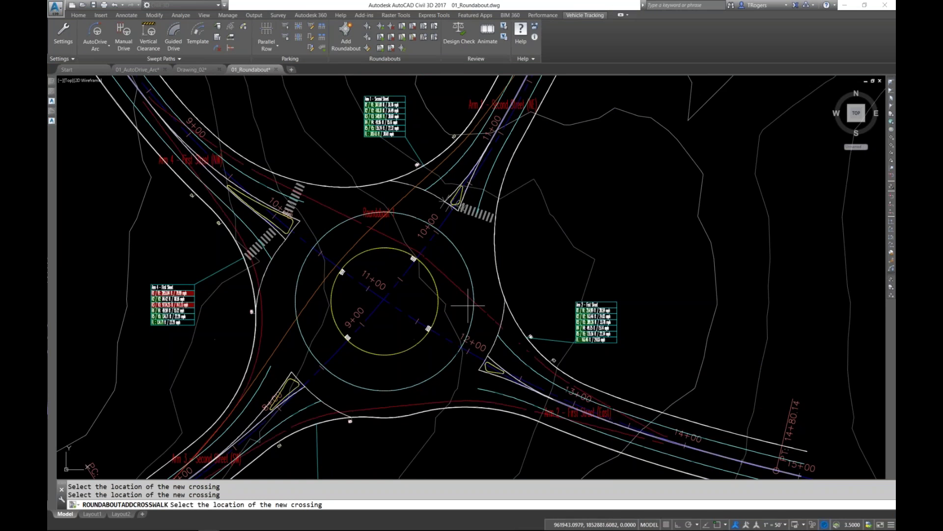
click(501, 351)
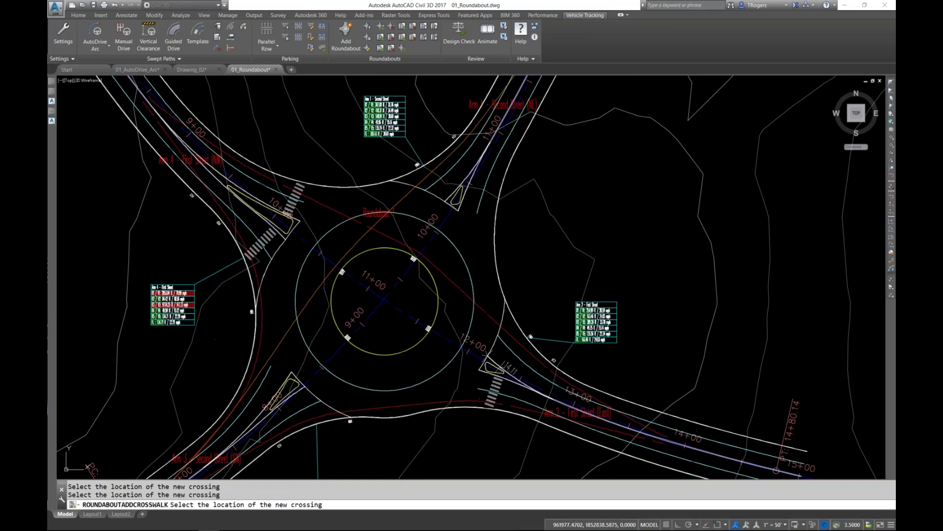
mouse_move(489, 320)
middle_down()
mouse_move(423, 252)
mouse_move(434, 256)
middle_up()
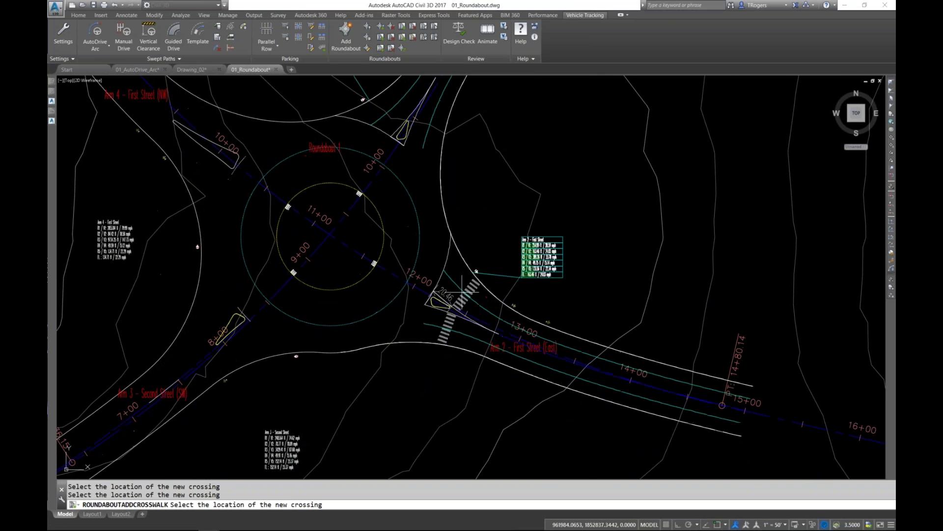
key(Escape)
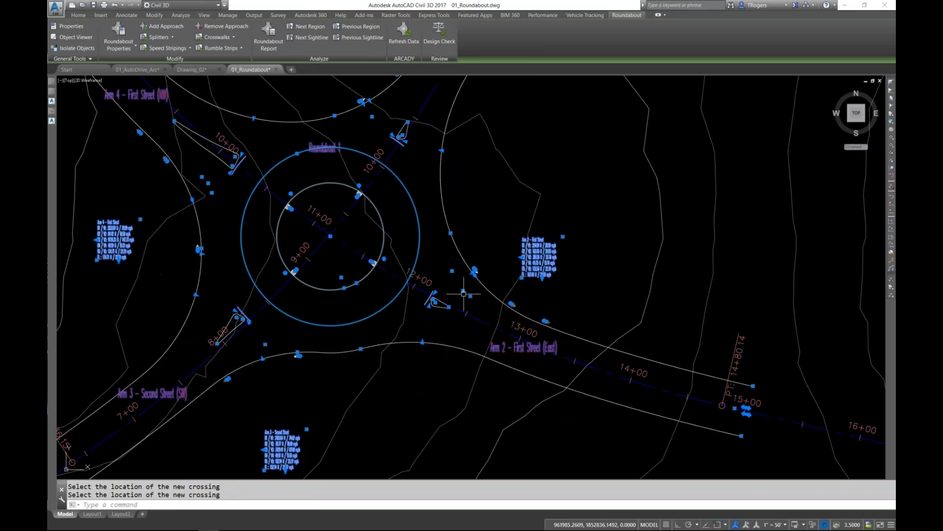
key(Escape)
Review the F2 command history, then switch to the Home drafting and layer tools.
middle_drag(487, 315, 419, 300)
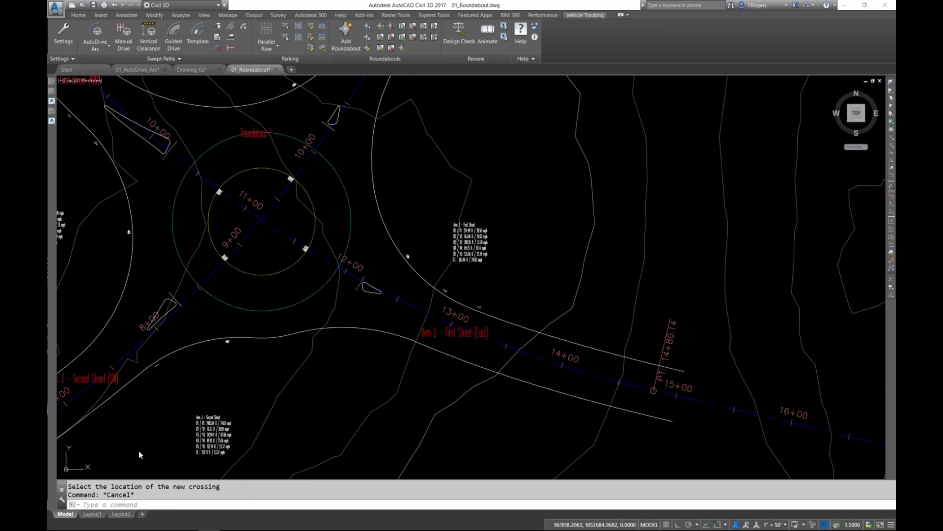
key(F2)
drag(104, 176, 200, 139)
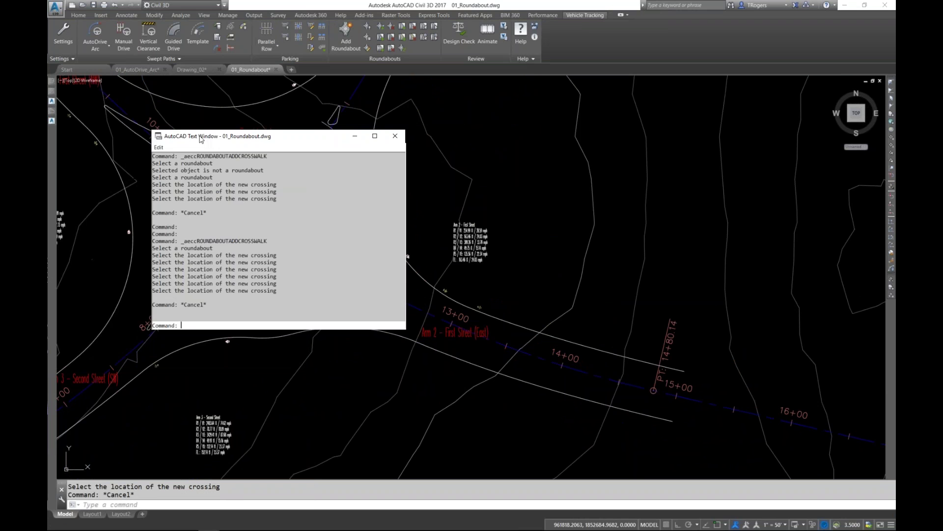
click(395, 135)
scroll(479, 312, up, 8)
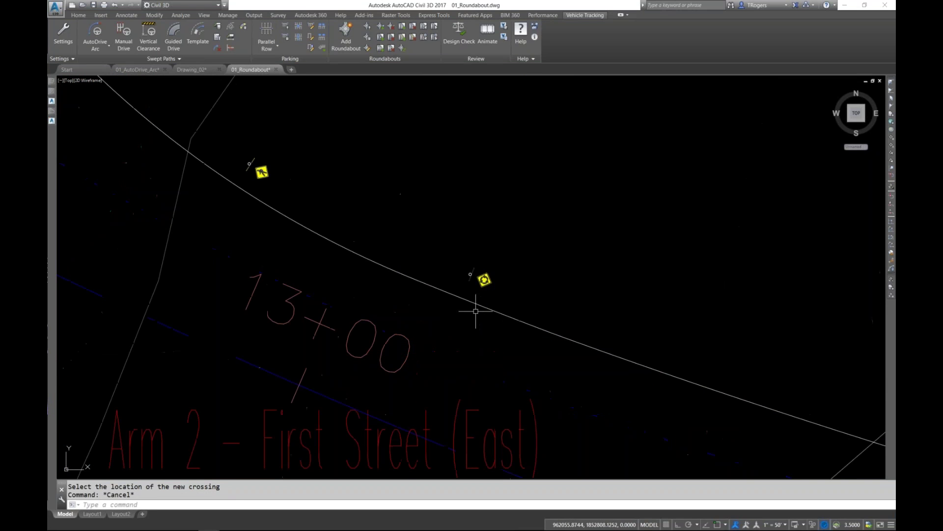
scroll(589, 294, down, 4)
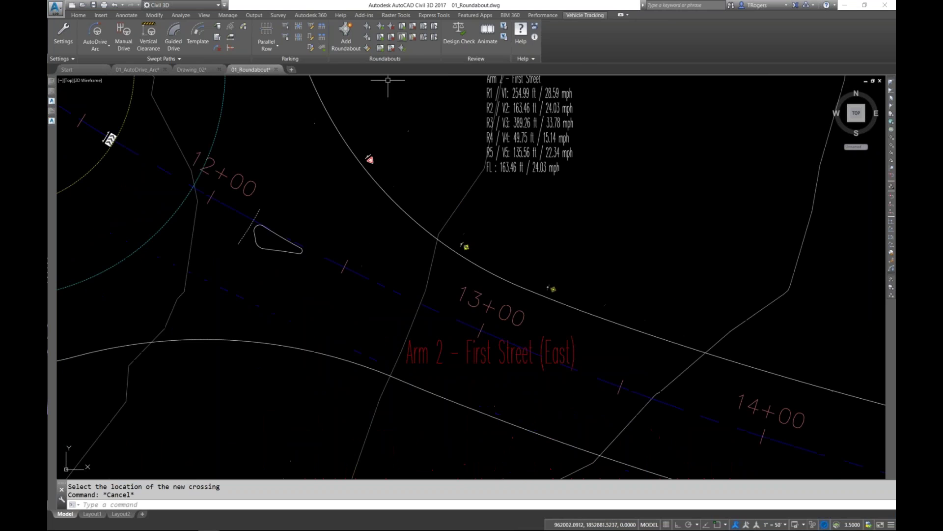
click(79, 15)
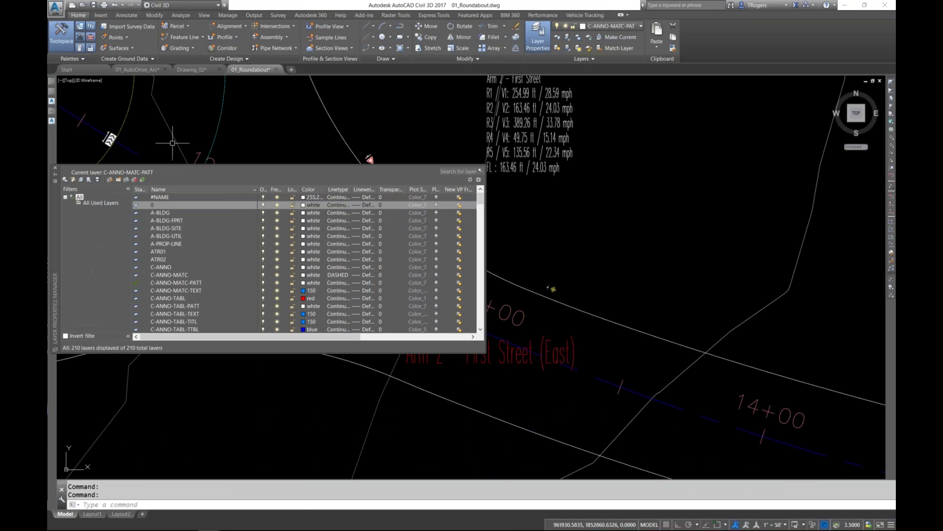
right_click(180, 297)
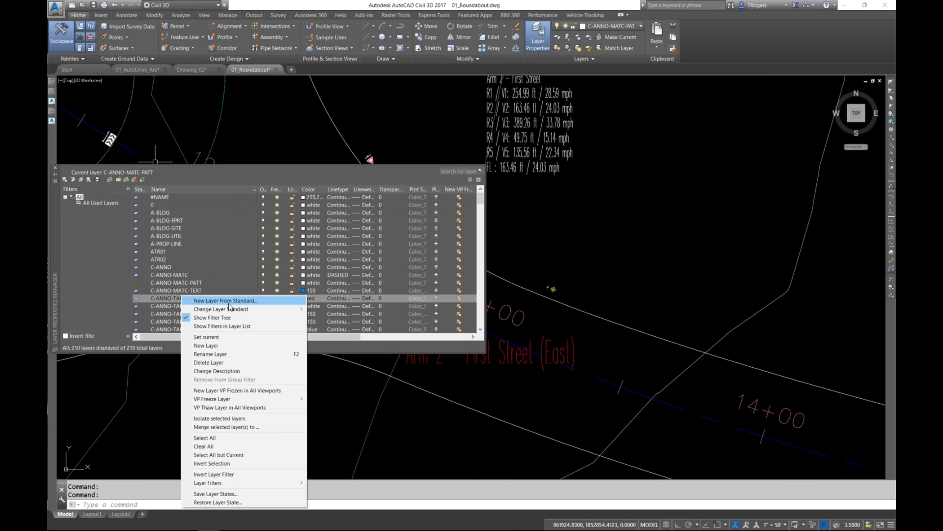
click(212, 438)
scroll(246, 267, up, 20)
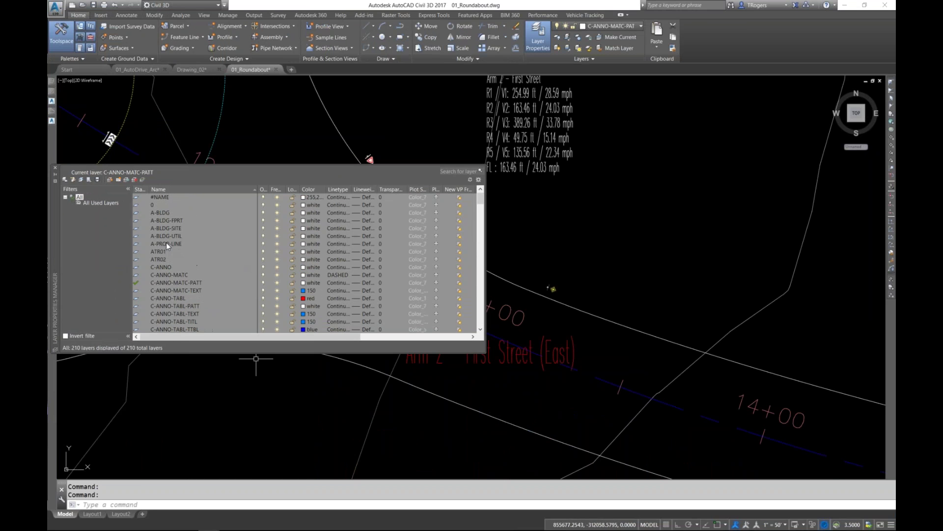
click(55, 168)
scroll(337, 238, down, 3)
scroll(348, 265, down, 4)
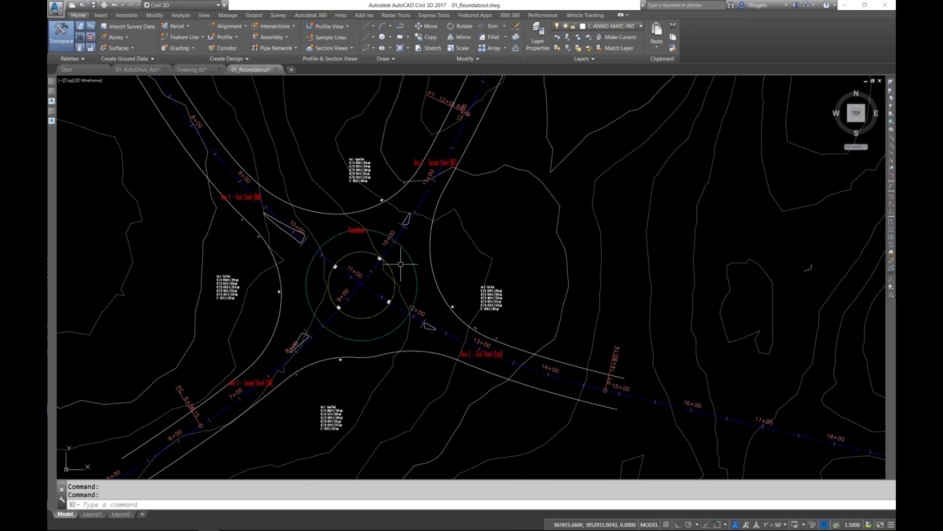
Refresh data with ARCADY exchange enabled for Roundabout 1, then open its Roundabout Properties.
click(584, 15)
mouse_move(488, 166)
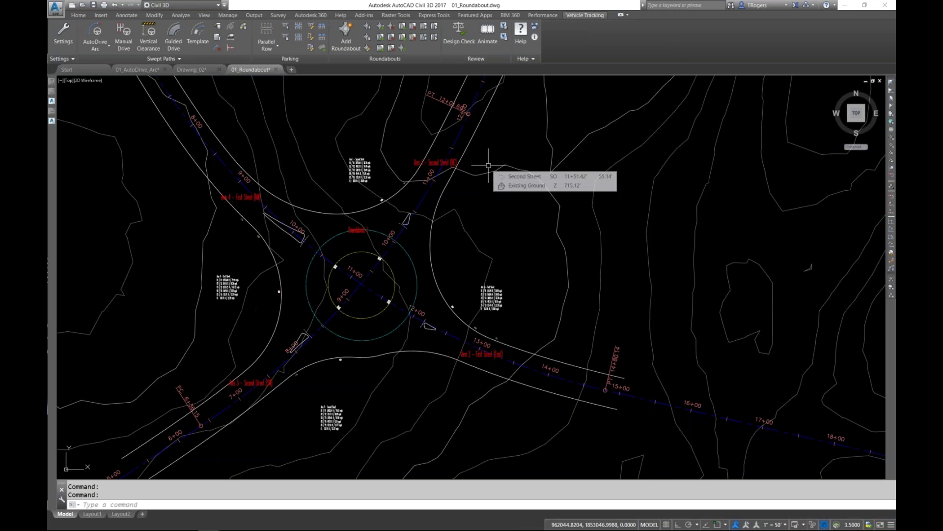
middle_drag(358, 96, 330, 124)
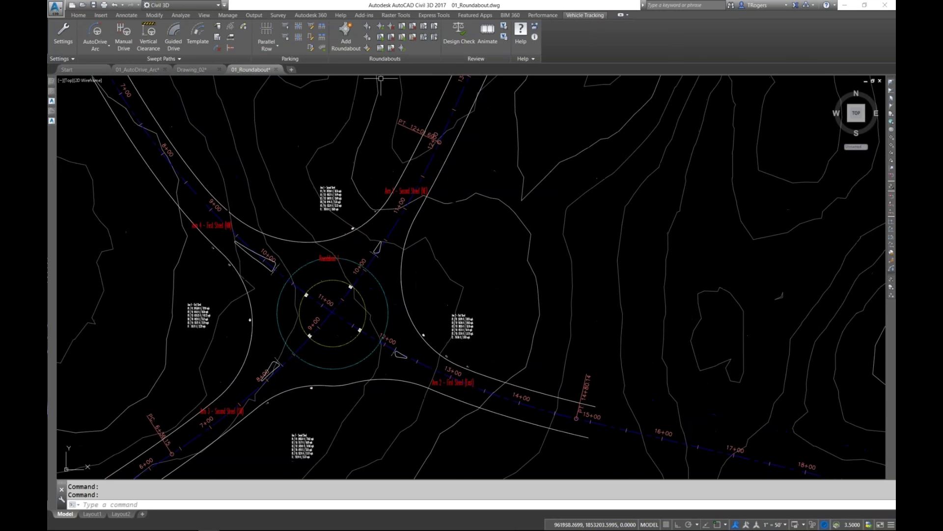
click(402, 47)
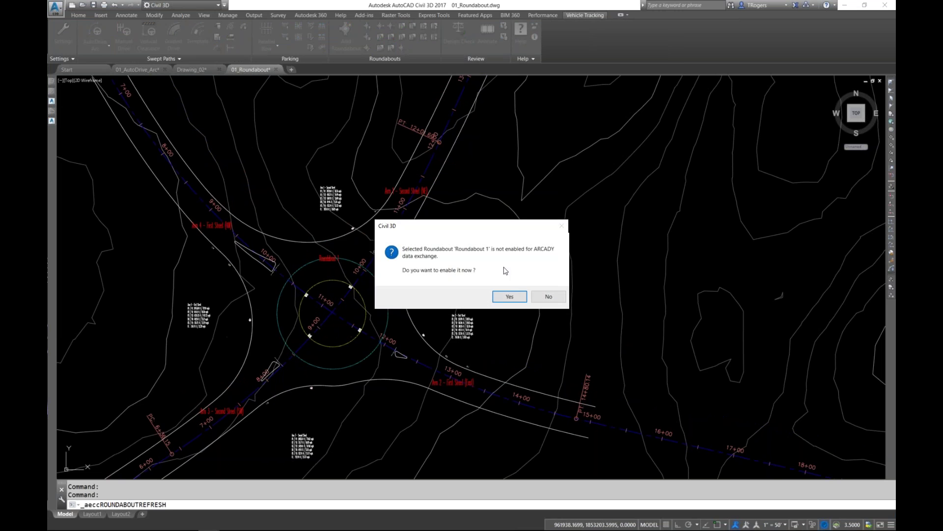
click(511, 297)
click(513, 298)
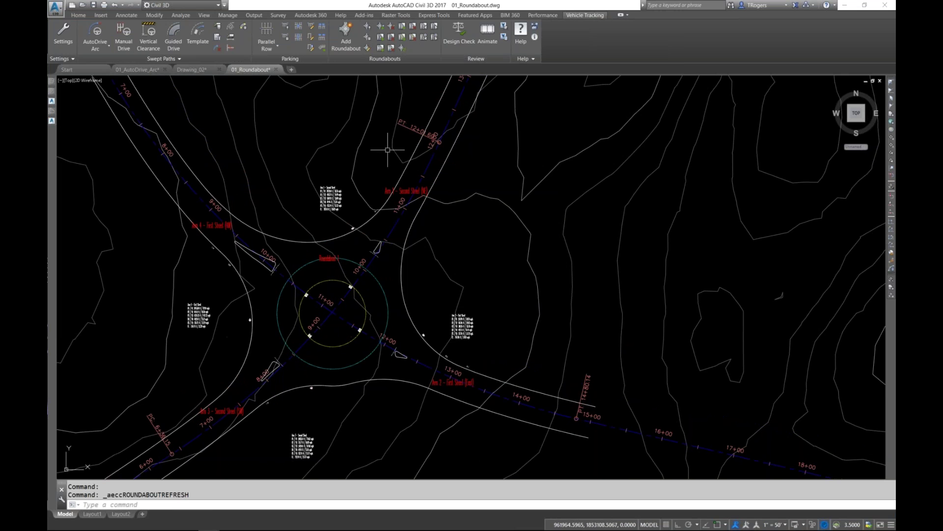
click(368, 47)
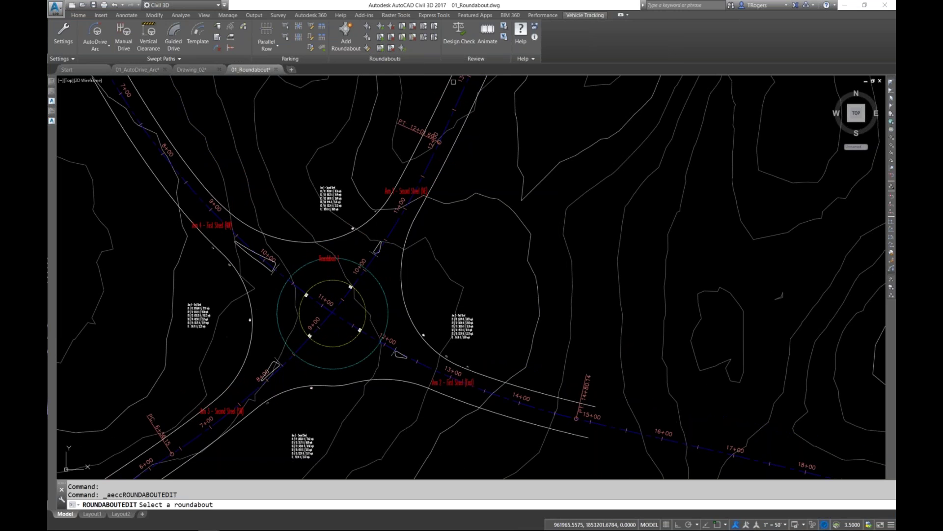
click(327, 258)
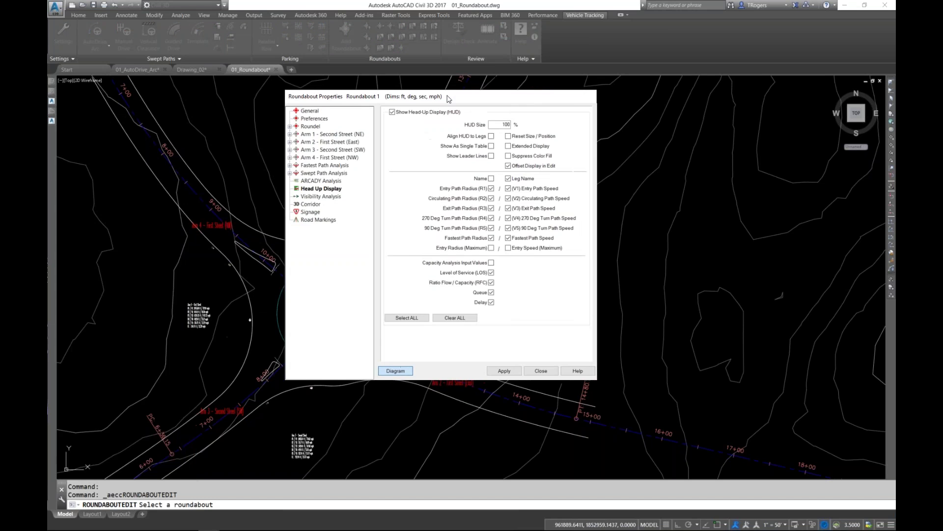
Browse General, Roundel and Preferences, then apply Road Markings settings and close the properties.
click(308, 111)
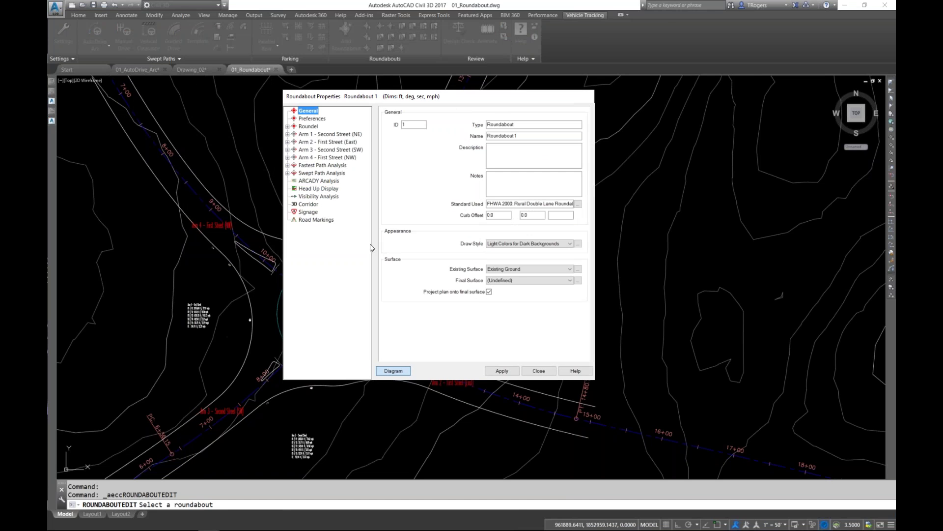
click(316, 126)
click(313, 119)
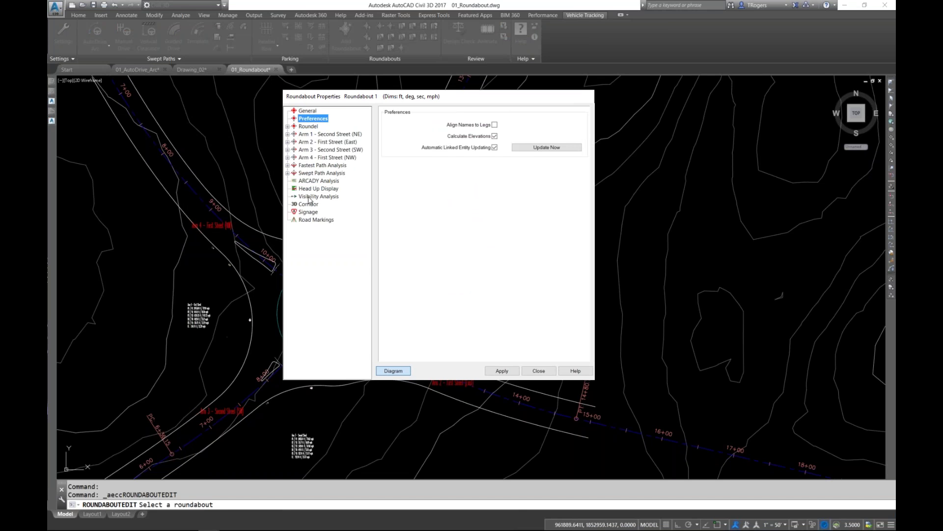
click(309, 219)
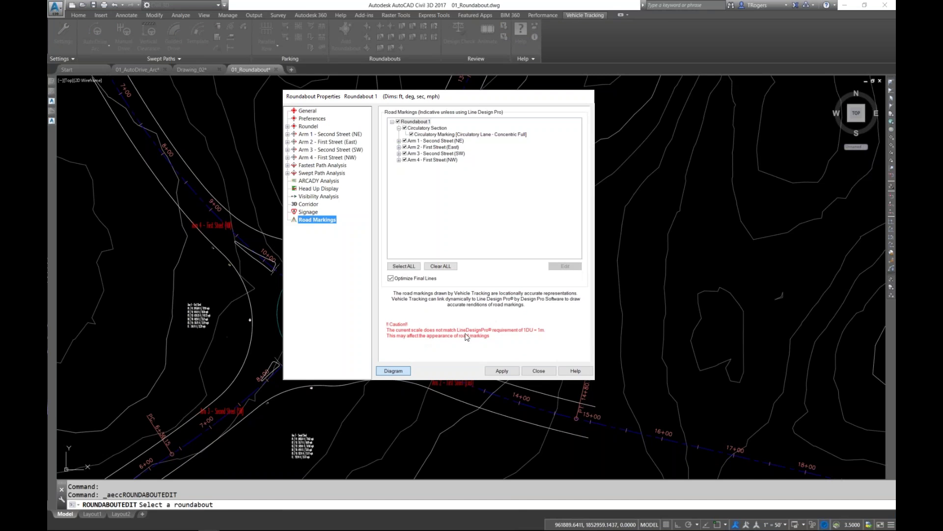
click(501, 371)
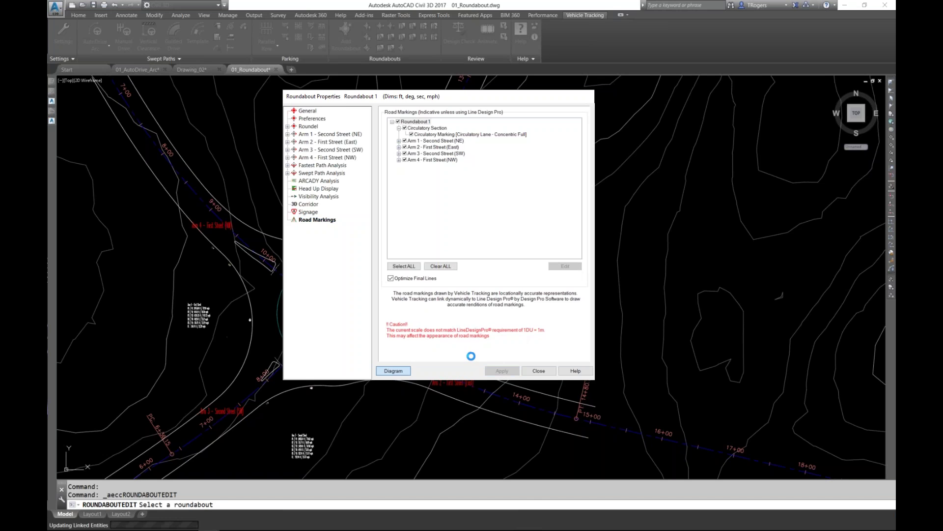
click(535, 372)
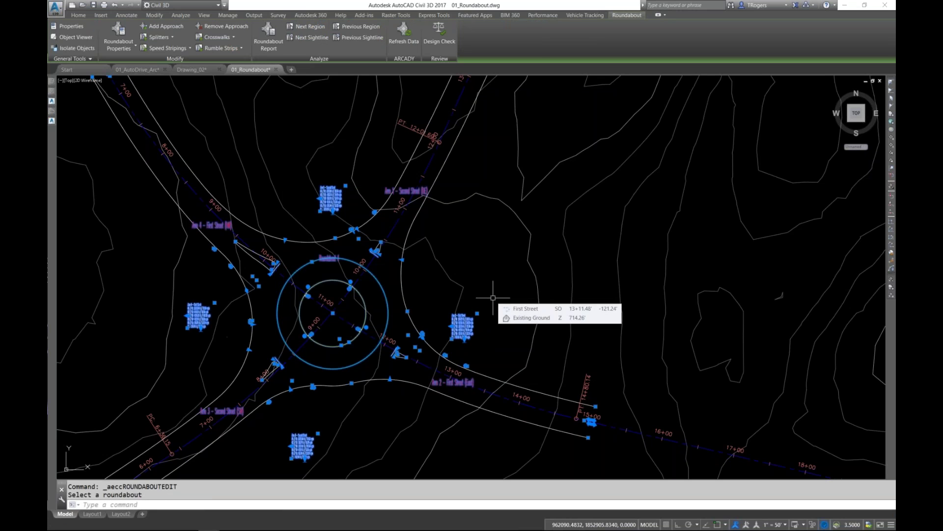
key(Escape)
key(Escape)
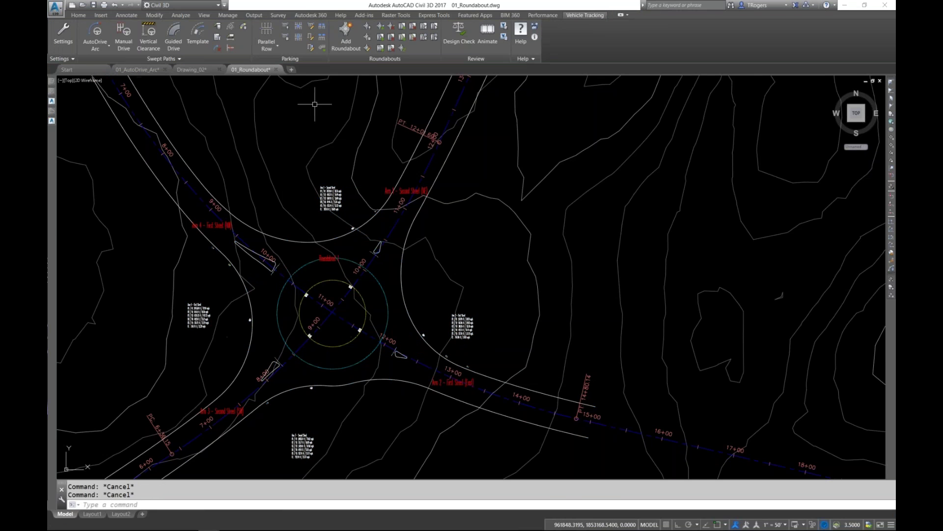
Recentre on the roundabout and reopen Roundabout 1's properties with Edit Roundabout.
scroll(369, 132, down, 3)
scroll(370, 138, up, 3)
middle_drag(375, 143, 420, 137)
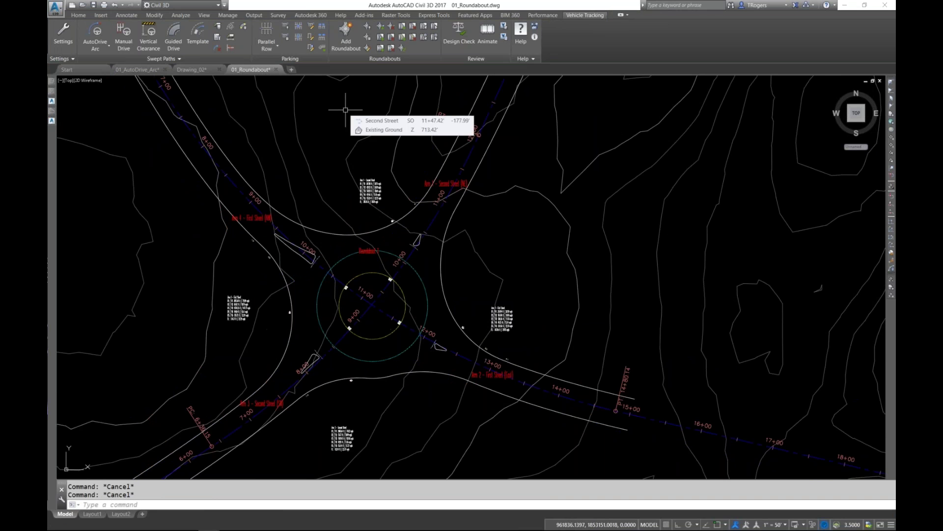
scroll(379, 111, down, 3)
scroll(393, 216, up, 3)
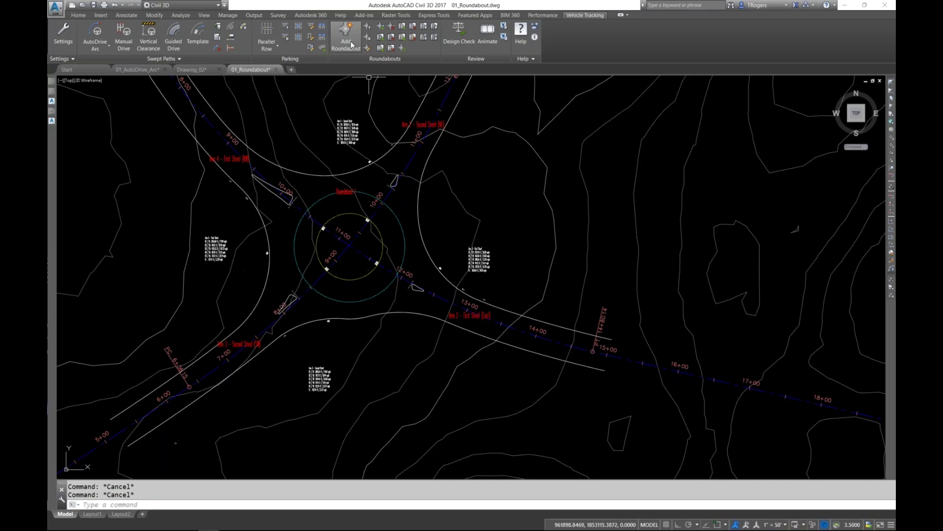
click(391, 37)
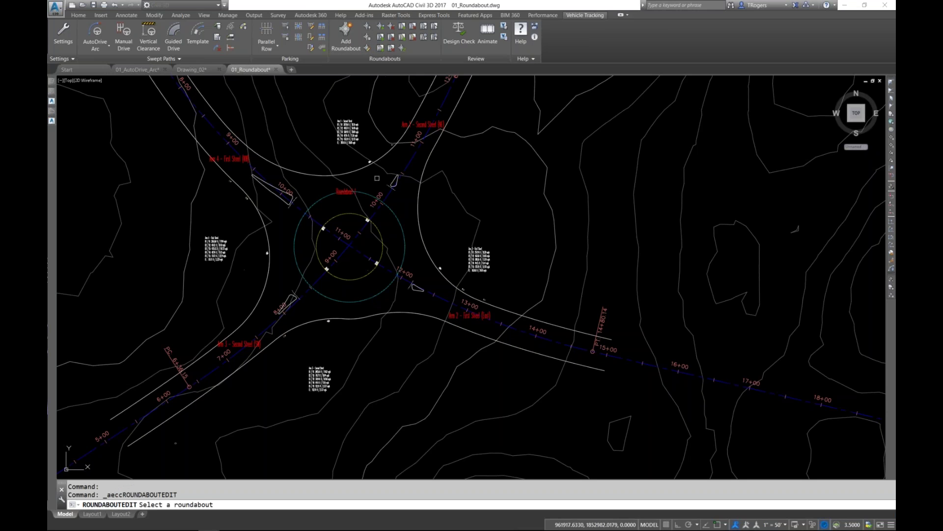
click(366, 190)
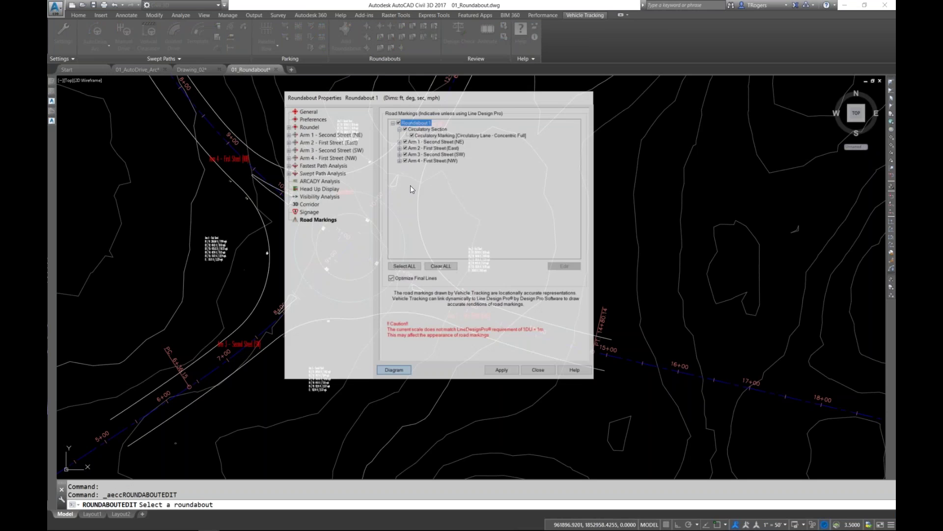
On the Corridor page, tick Create Alignments and rebuild Roundabout 1's corridor now.
click(309, 204)
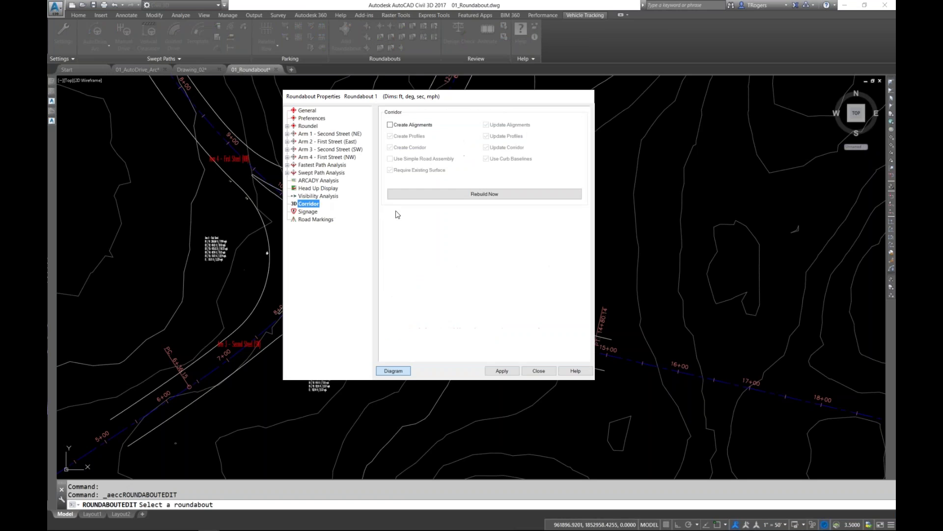
click(391, 126)
click(479, 193)
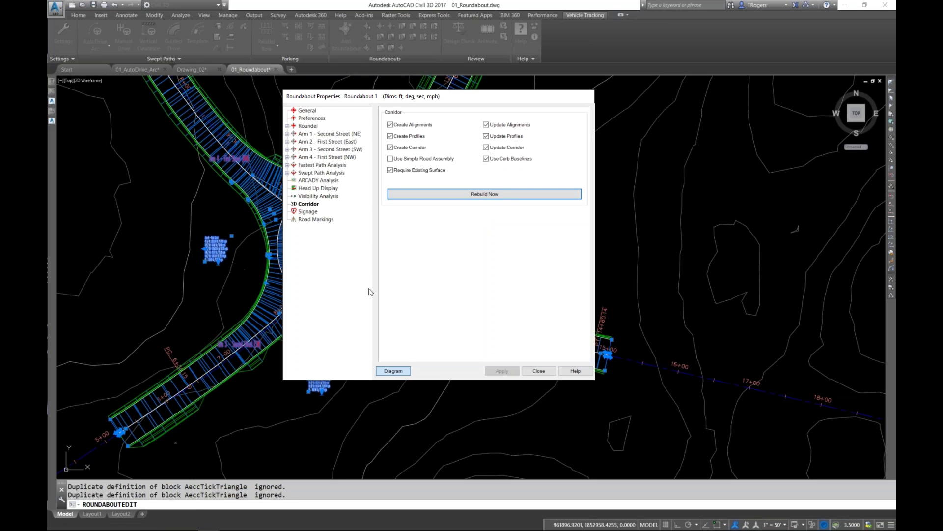
click(539, 371)
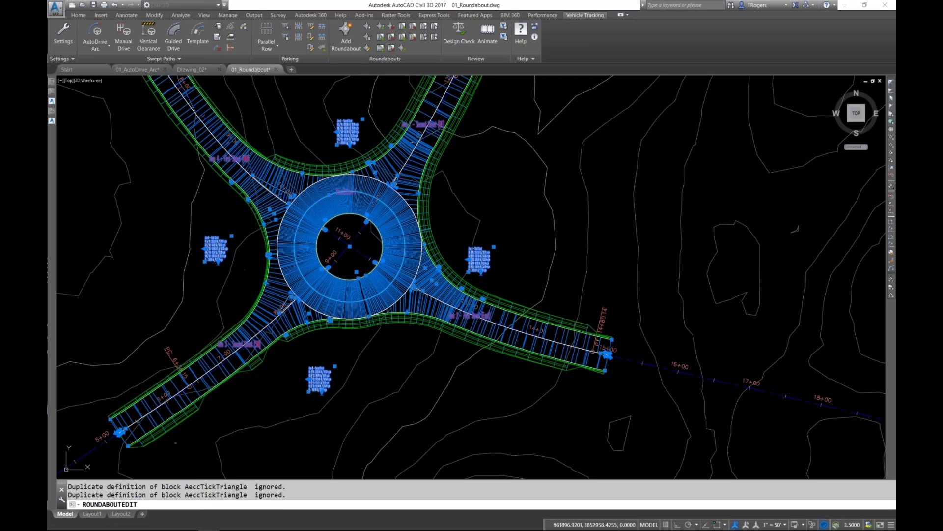
key(Escape)
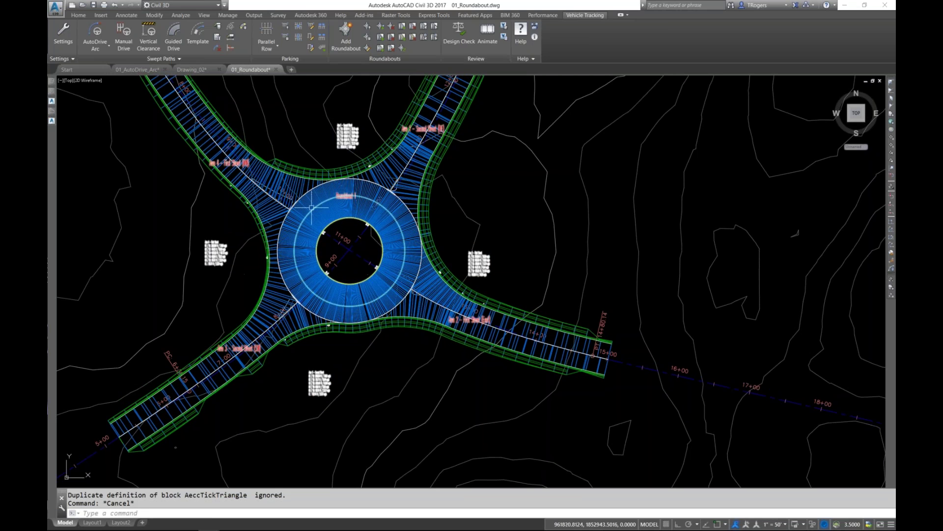
Create a new corridor surface styled Contours 1' and 5' (Design).
click(326, 177)
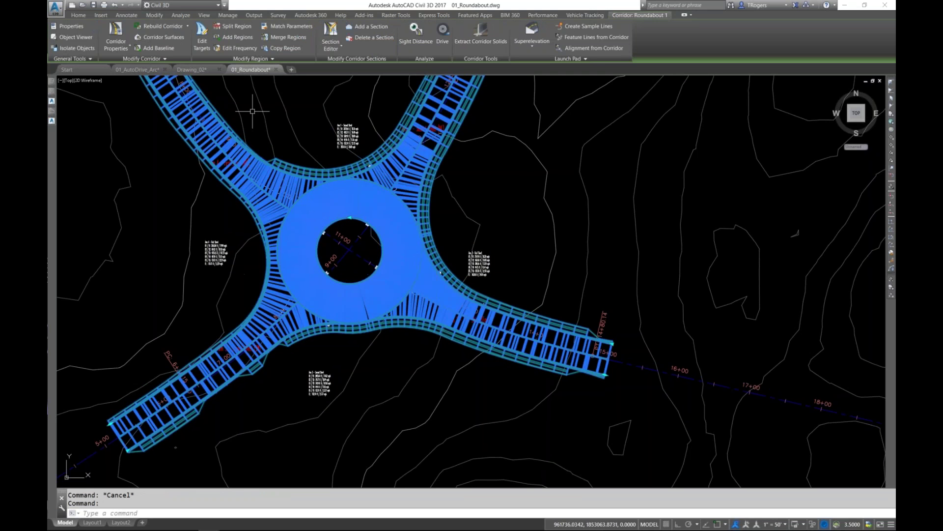
click(151, 36)
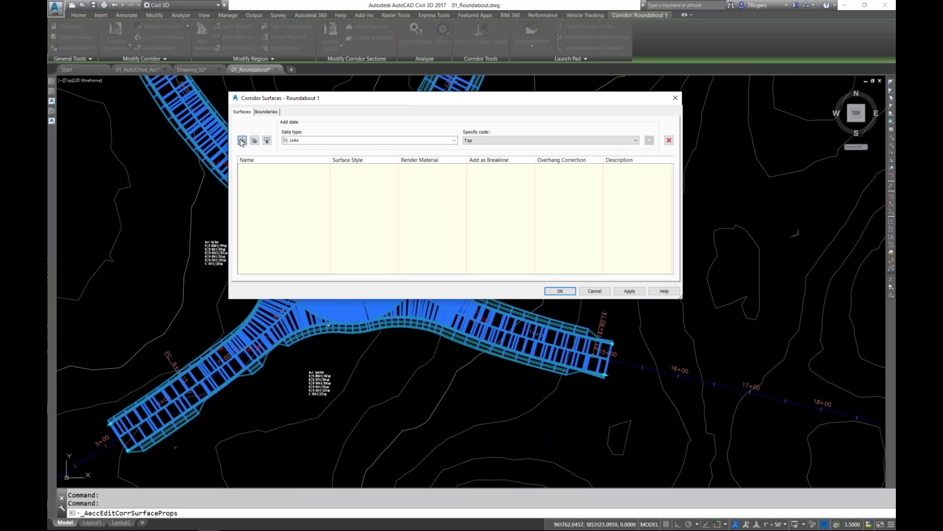
click(242, 141)
click(393, 169)
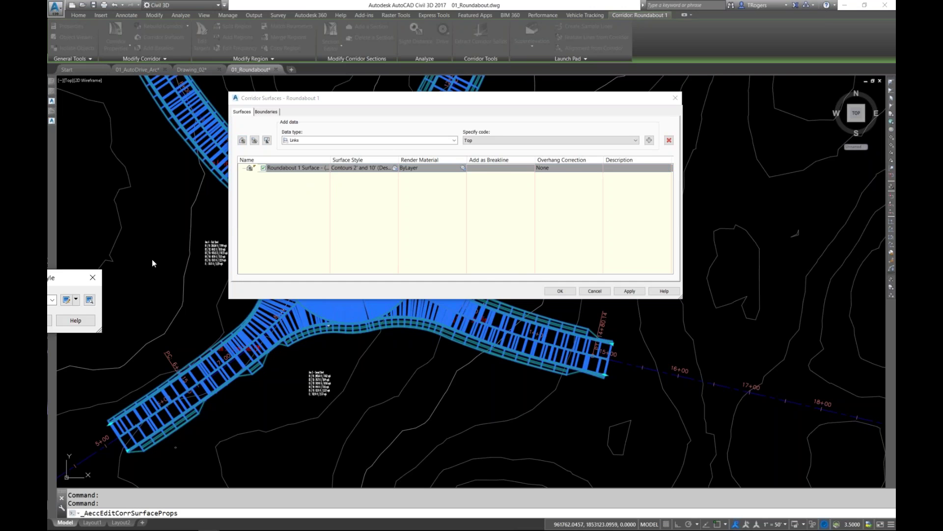
click(473, 191)
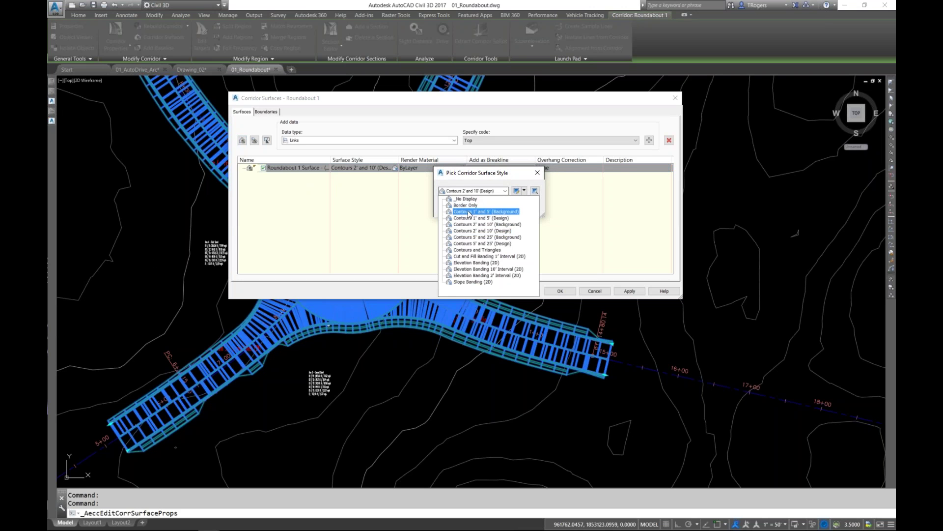
click(473, 218)
click(456, 208)
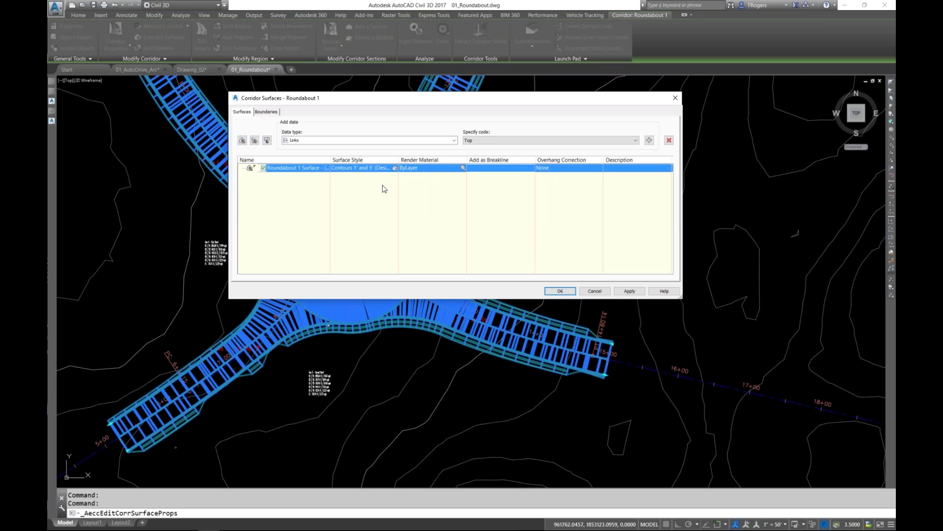
Add Top links with Top Links overhang correction and corridor extents as outer boundary.
click(649, 140)
click(568, 167)
click(551, 183)
click(265, 112)
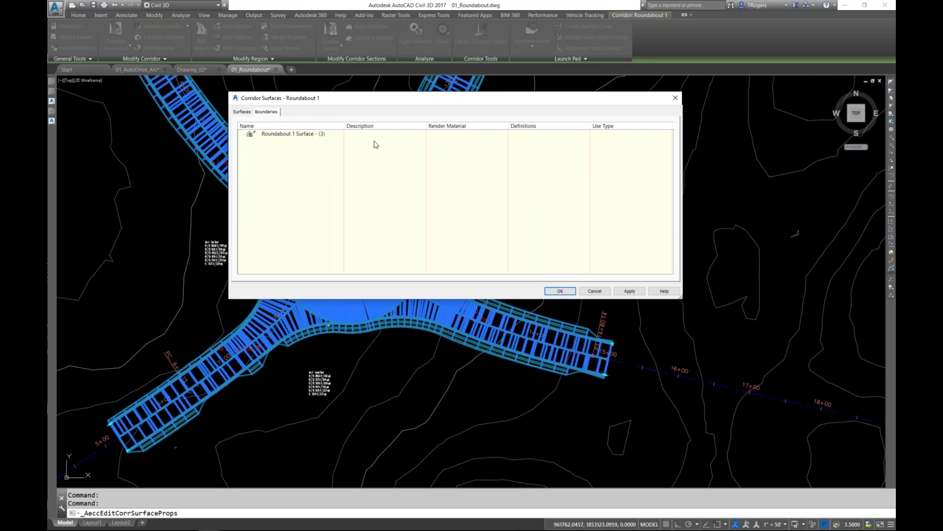
right_click(310, 137)
click(364, 138)
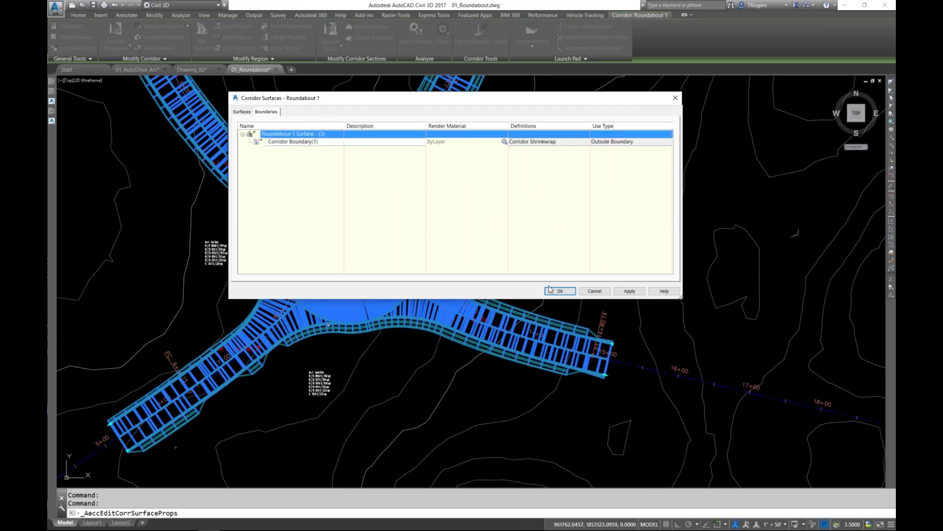
click(560, 291)
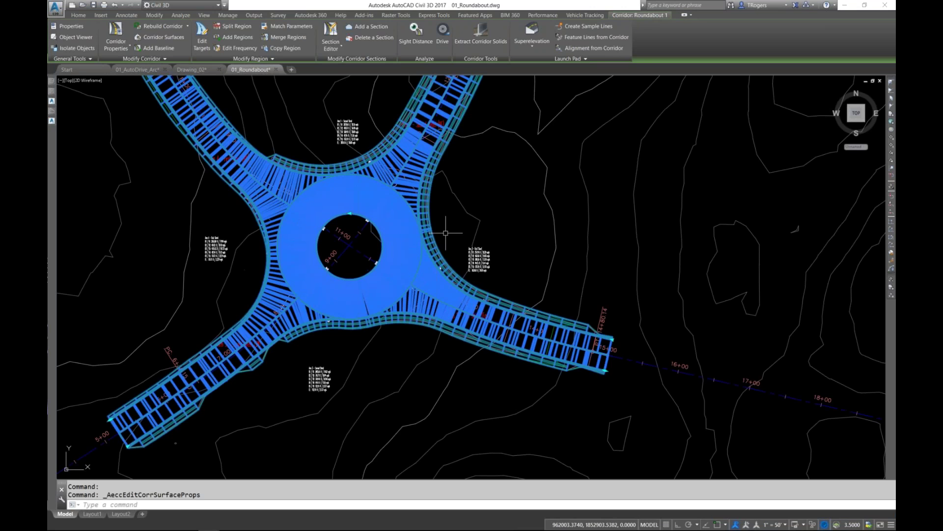
key(Escape)
key(Escape)
scroll(391, 171, up, 4)
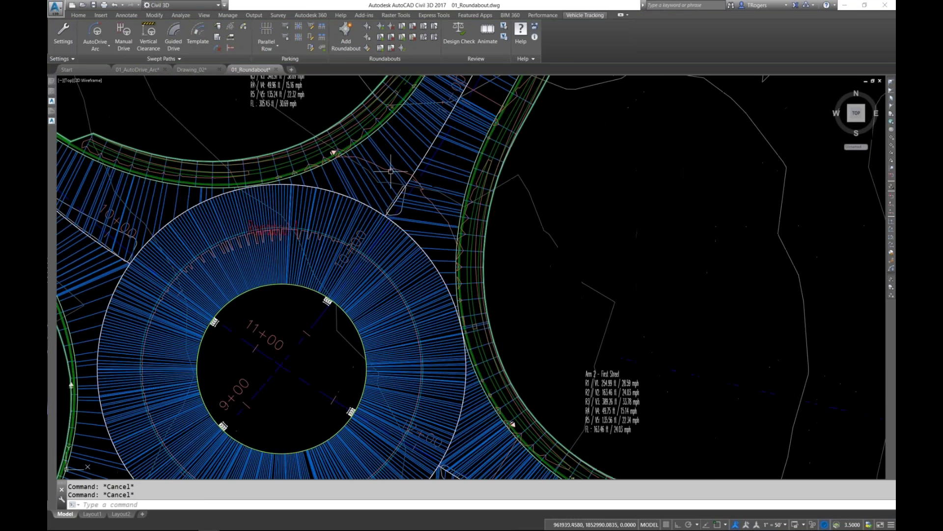
scroll(390, 172, up, 3)
click(388, 153)
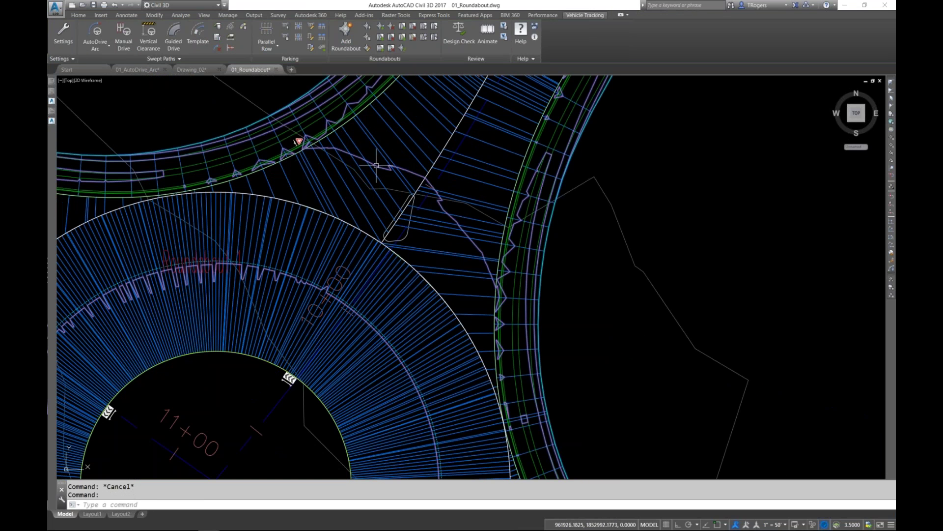
right_click(398, 146)
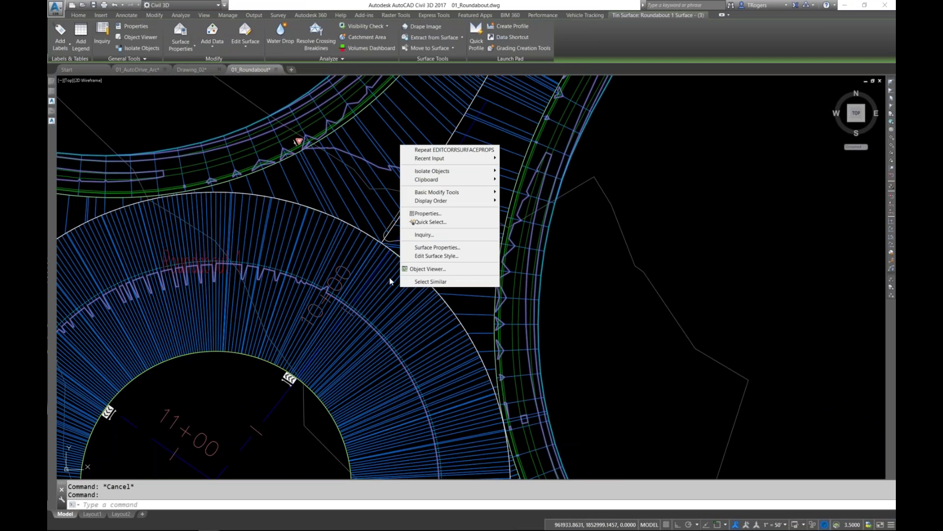
click(429, 269)
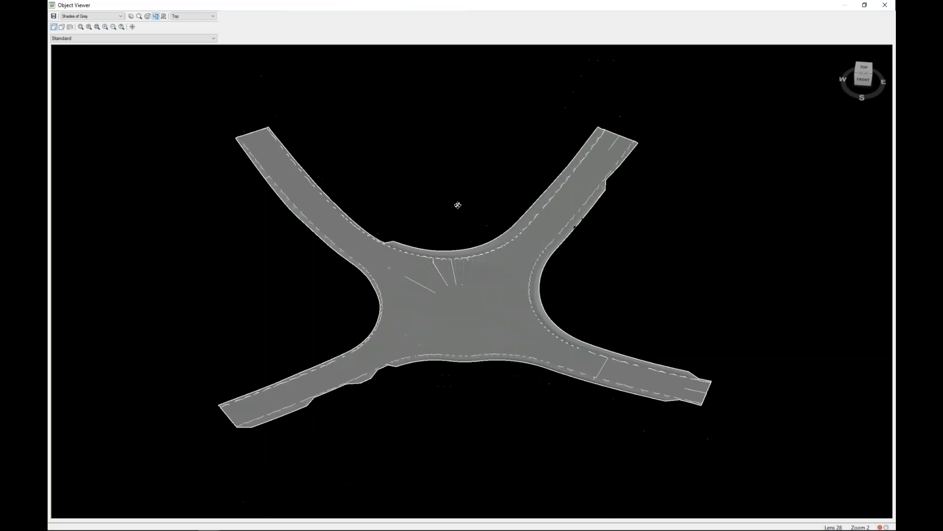
drag(457, 284, 459, 280)
scroll(459, 283, up, 5)
scroll(459, 284, down, 5)
drag(545, 330, 427, 352)
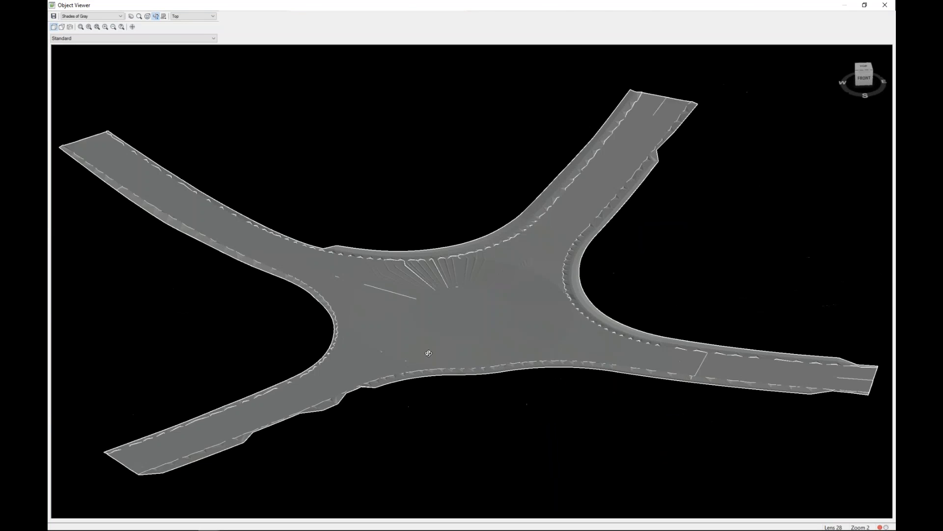
right_click(427, 345)
click(454, 349)
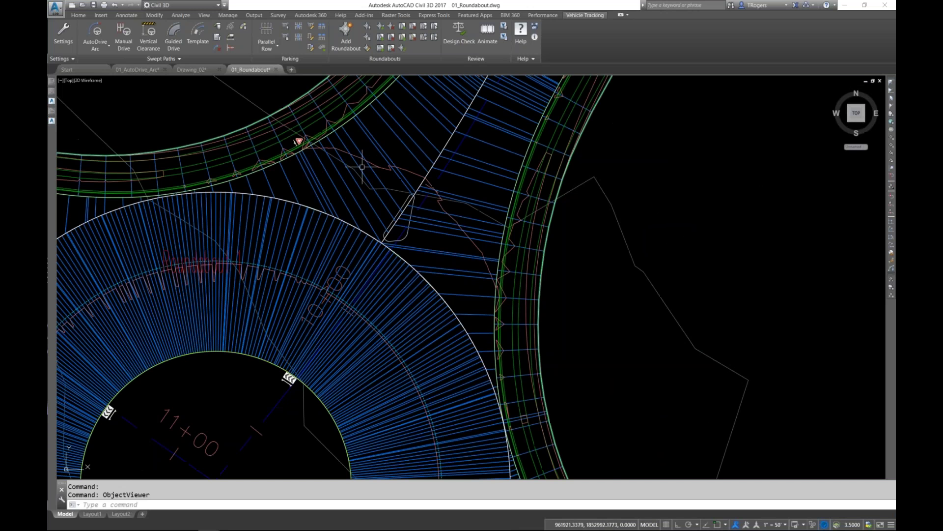
scroll(294, 221, down, 5)
scroll(310, 239, up, 2)
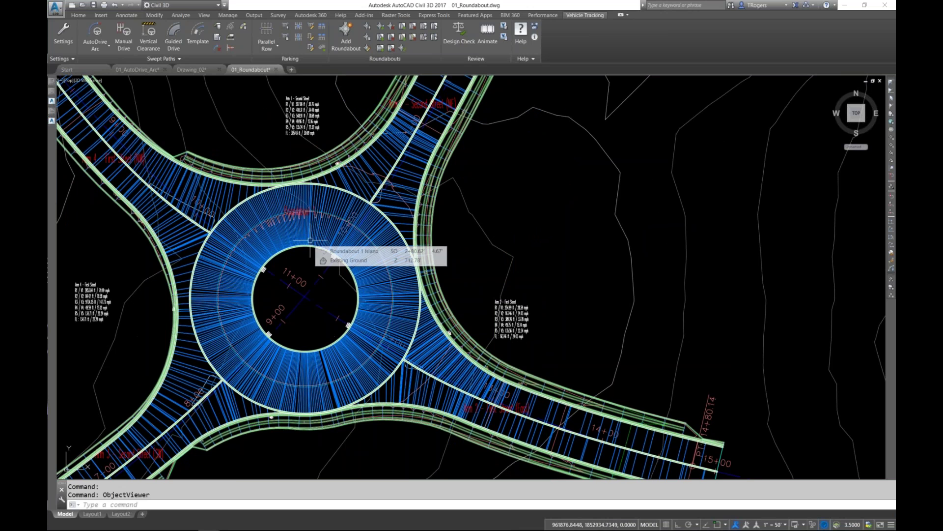
Set Roundabout 1's final surface to Roundabout 1 Surface - (3) and apply.
click(367, 47)
click(310, 250)
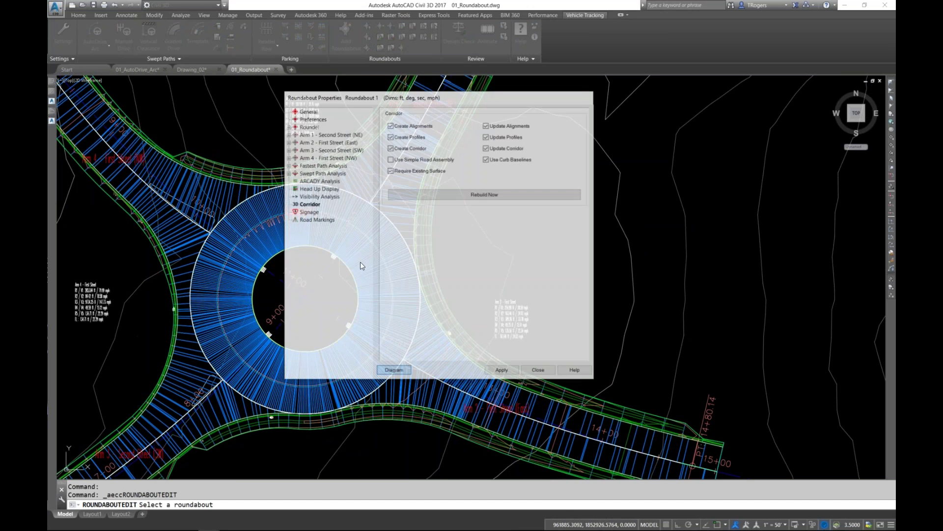
click(308, 111)
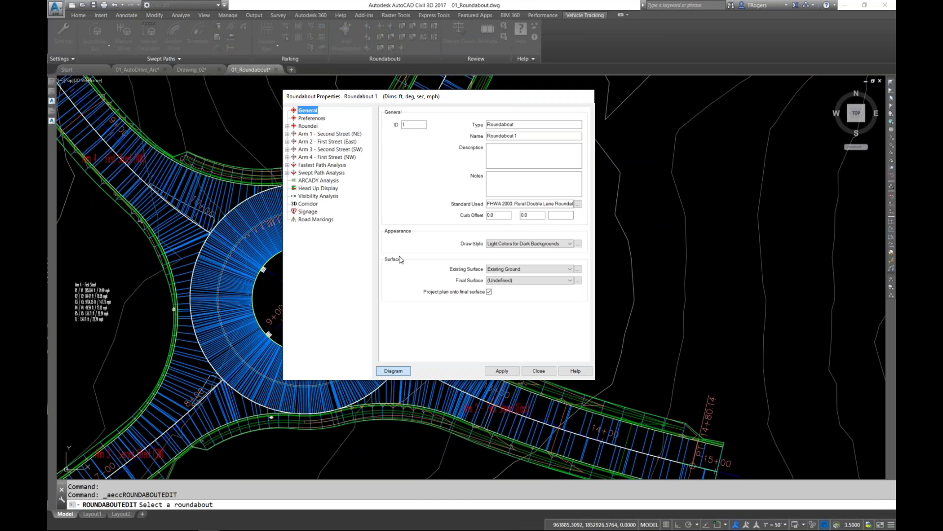
click(506, 284)
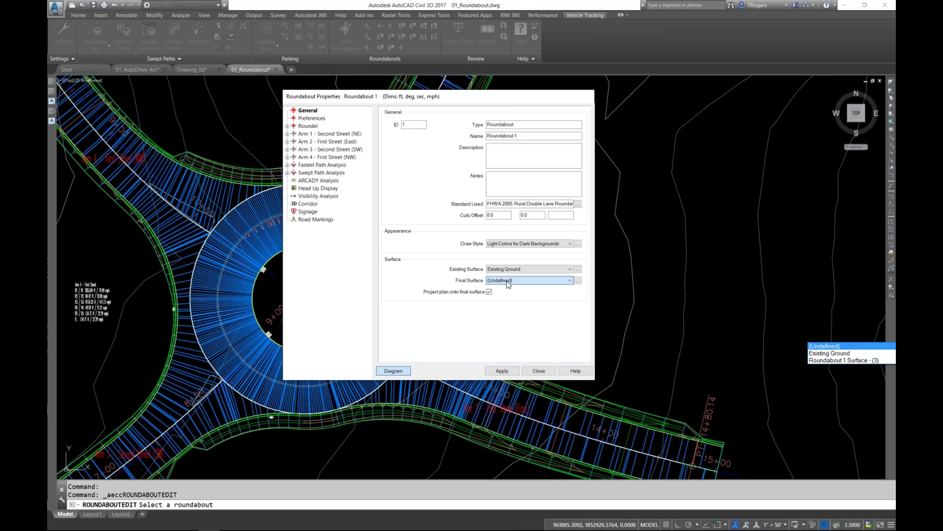
click(831, 360)
click(511, 373)
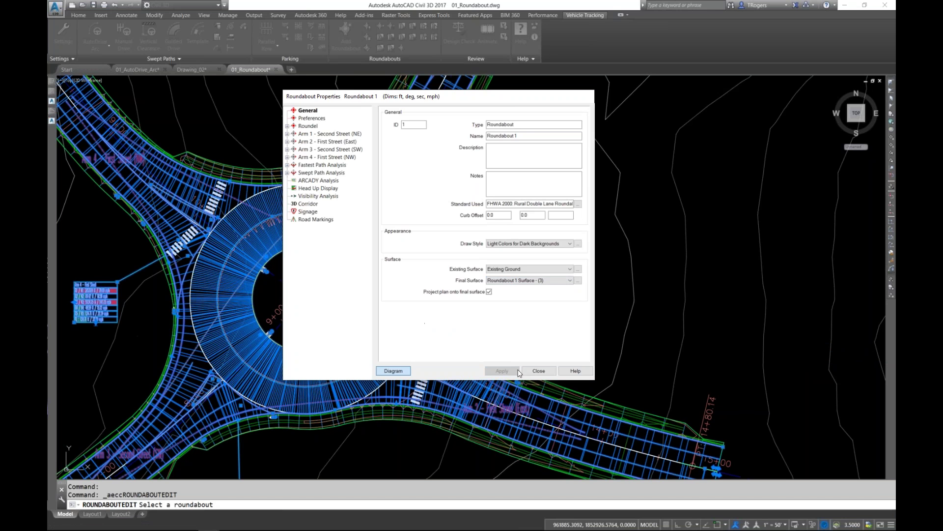
click(538, 371)
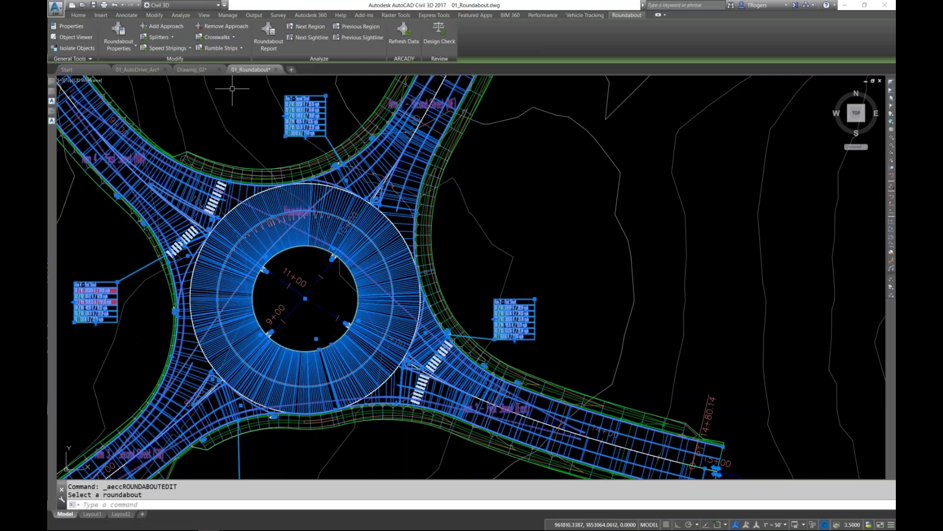
Bring the whole roundabout into view and return to the Vehicle Tracking tools.
scroll(253, 170, down, 4)
middle_drag(179, 200, 219, 200)
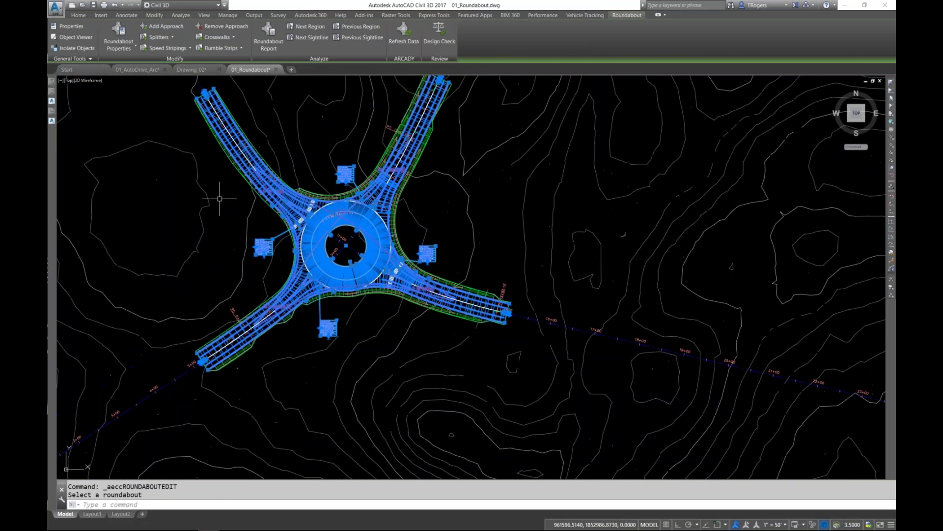
click(78, 15)
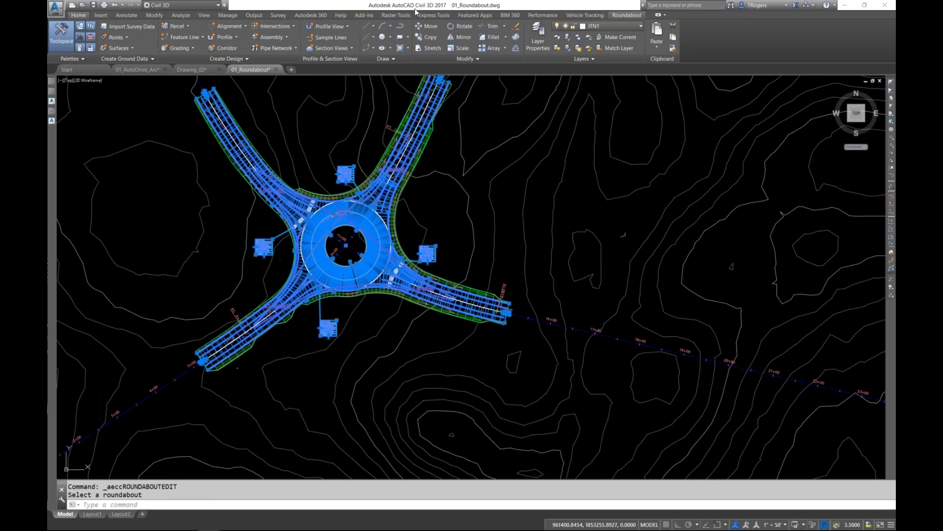
click(584, 15)
Start AutoDrive with the WB-40 Intermediate Semi-Trailer as default vehicle at 1 unit = 1 foot.
click(94, 36)
scroll(220, 280, up, 4)
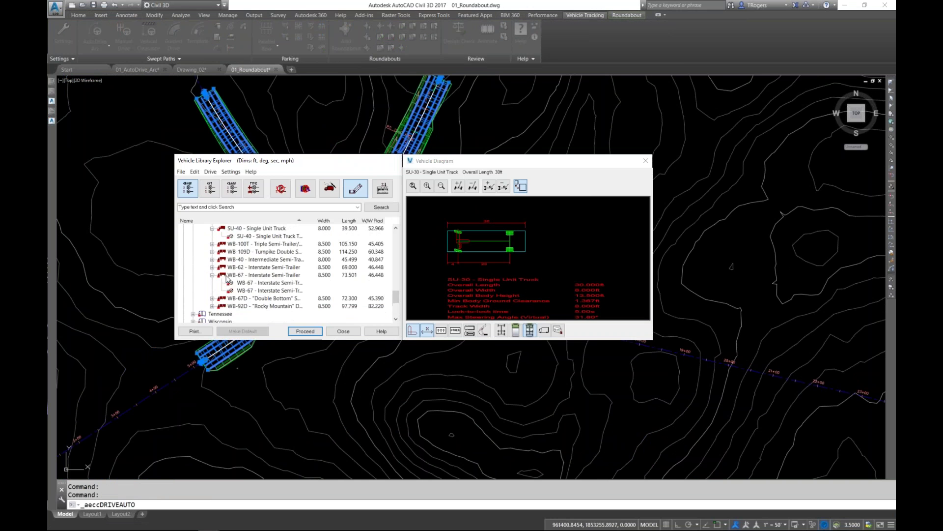
scroll(245, 261, down, 3)
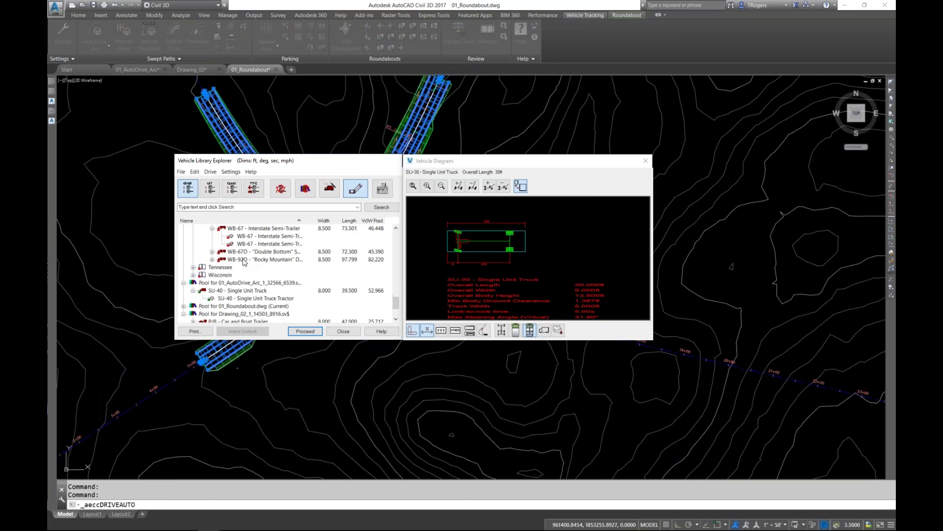
scroll(241, 264, up, 2)
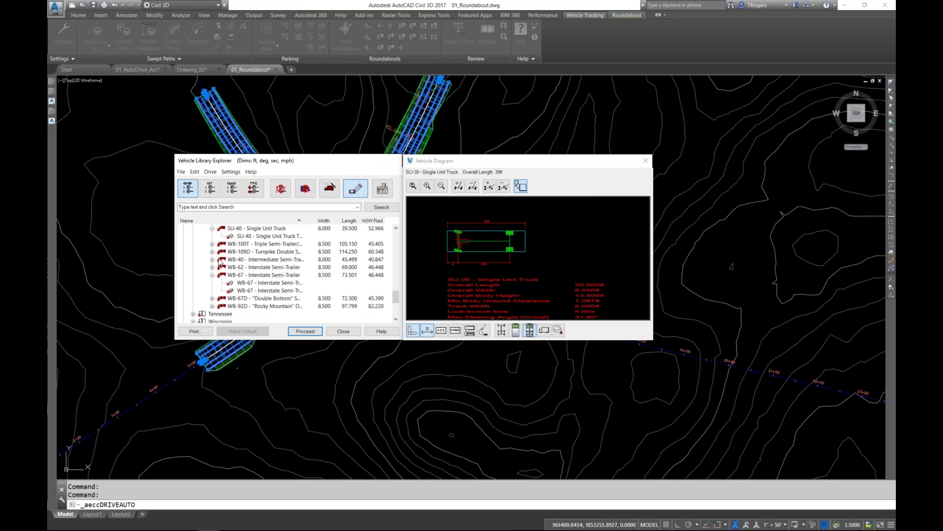
click(213, 259)
click(247, 268)
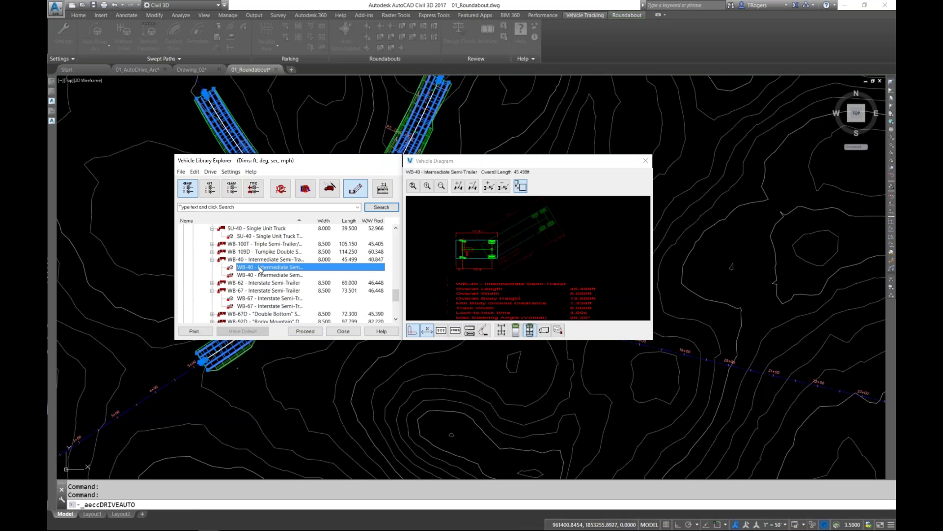
click(305, 332)
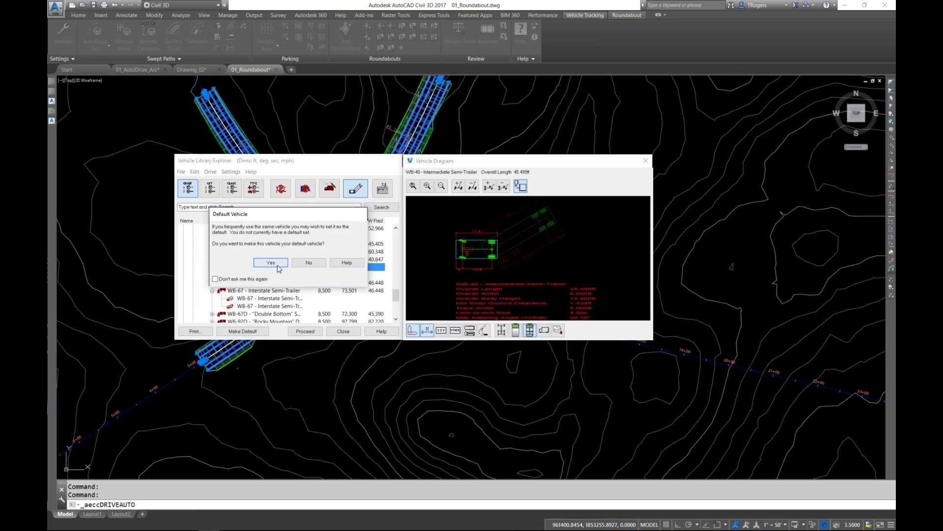
click(308, 262)
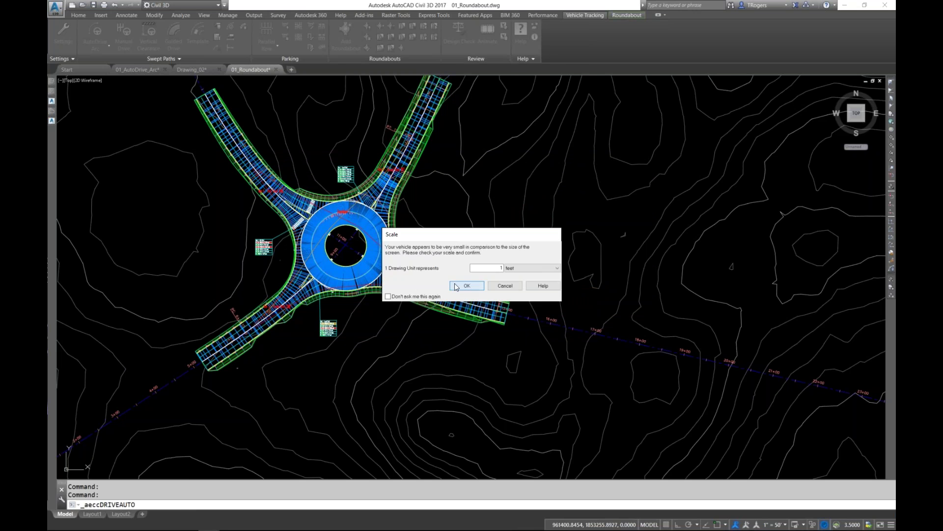
click(466, 287)
scroll(253, 346, up, 5)
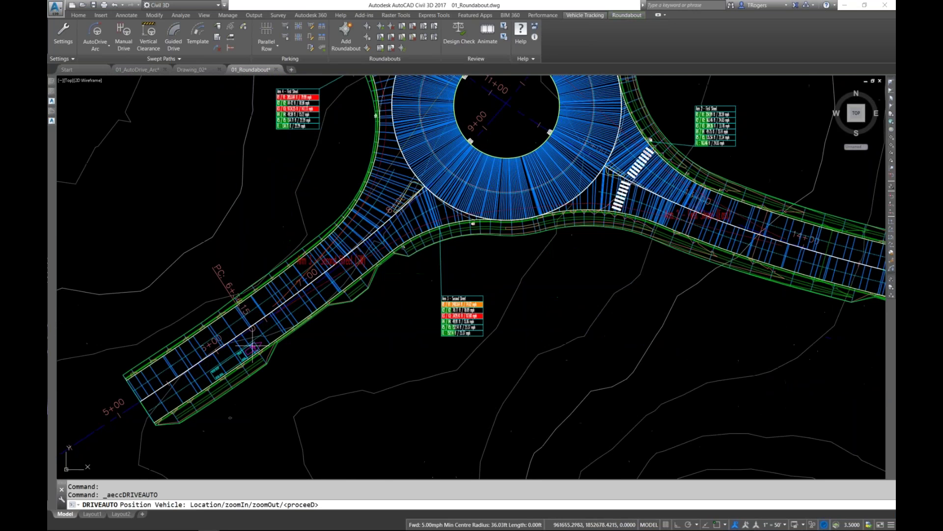
Place the WB-40 on its approach arm and drive its swept path through the roundabout.
click(307, 301)
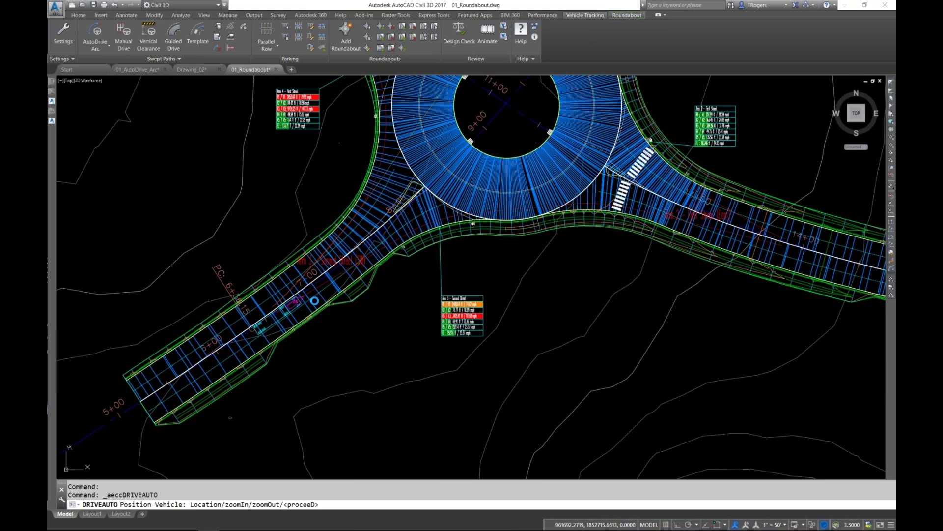
key(Return)
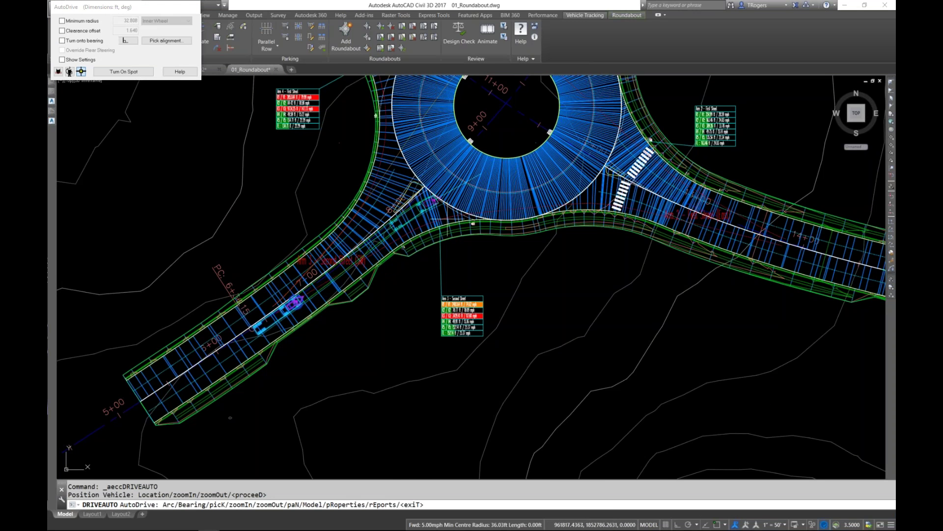
middle_drag(519, 282, 363, 424)
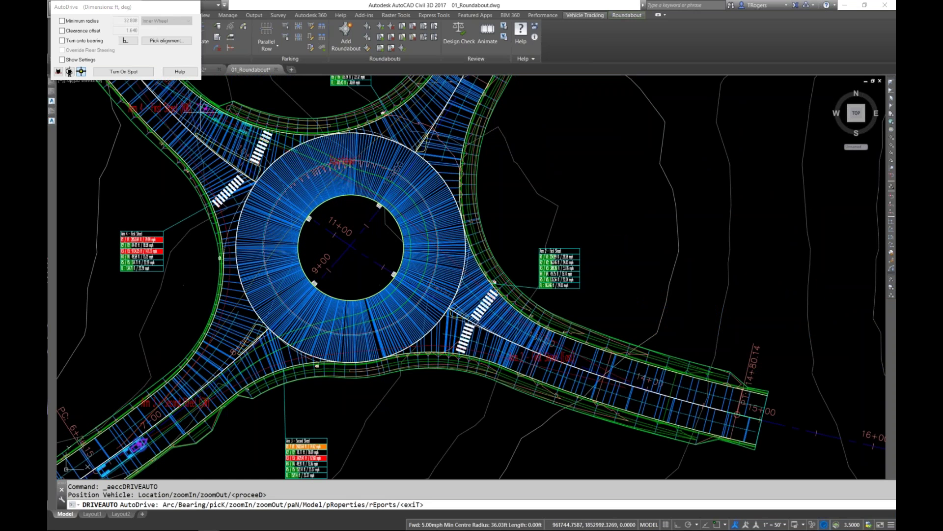
middle_drag(176, 101, 293, 195)
click(218, 112)
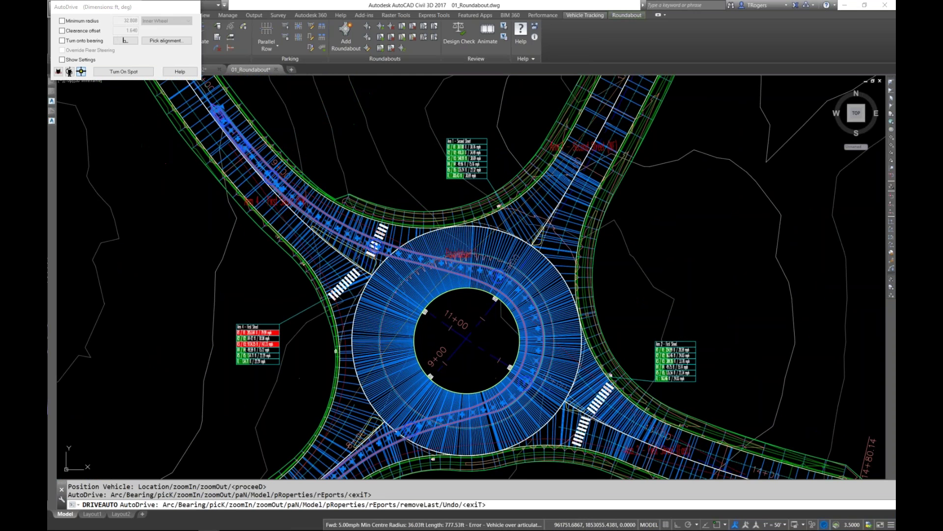
key(Return)
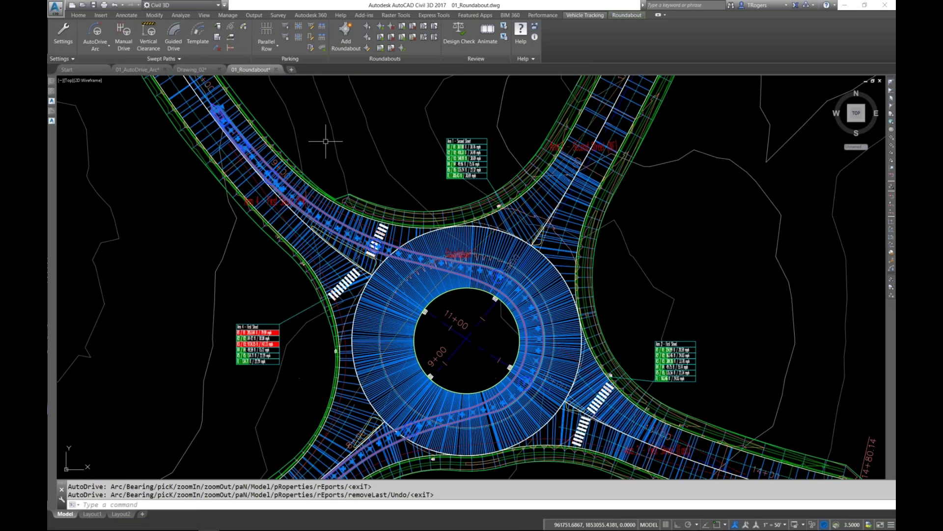
Cancel the restarted drive and rerun DRIVEAUTO to reopen the Vehicle Library Explorer.
click(95, 34)
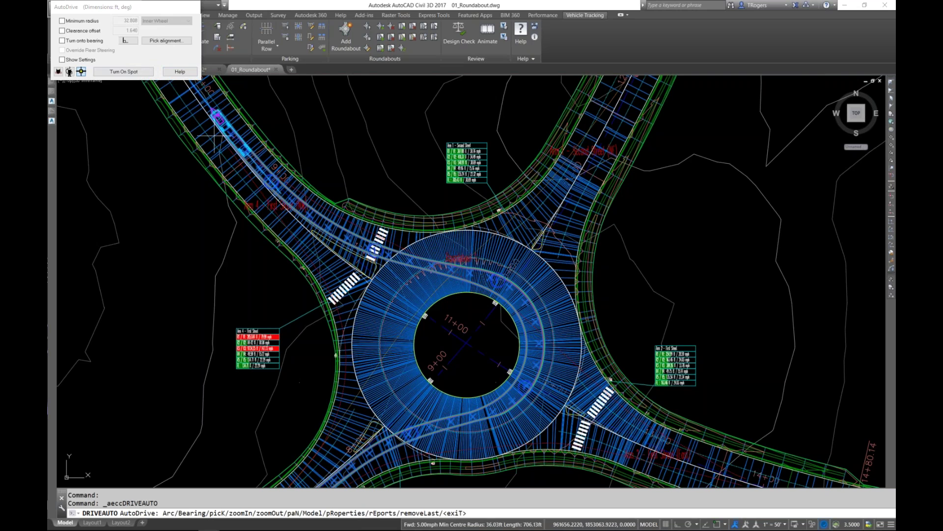
key(Escape)
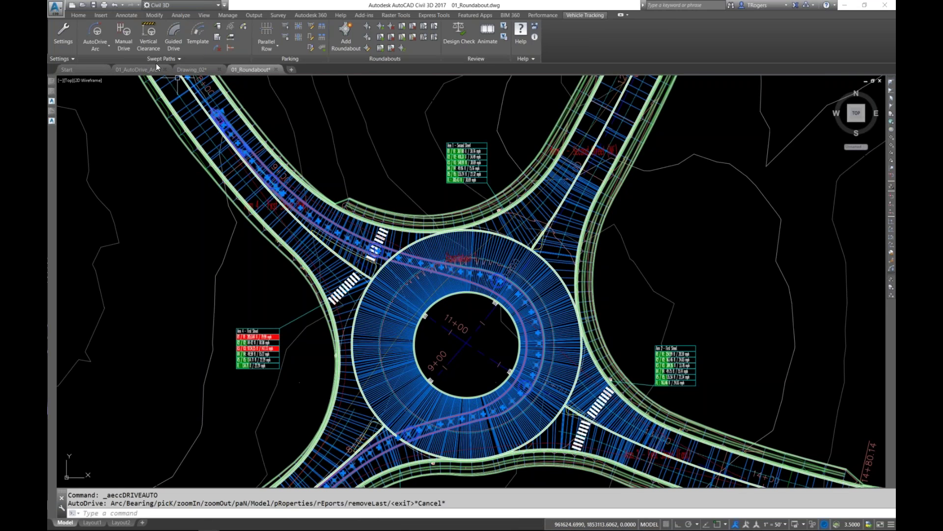
key(Escape)
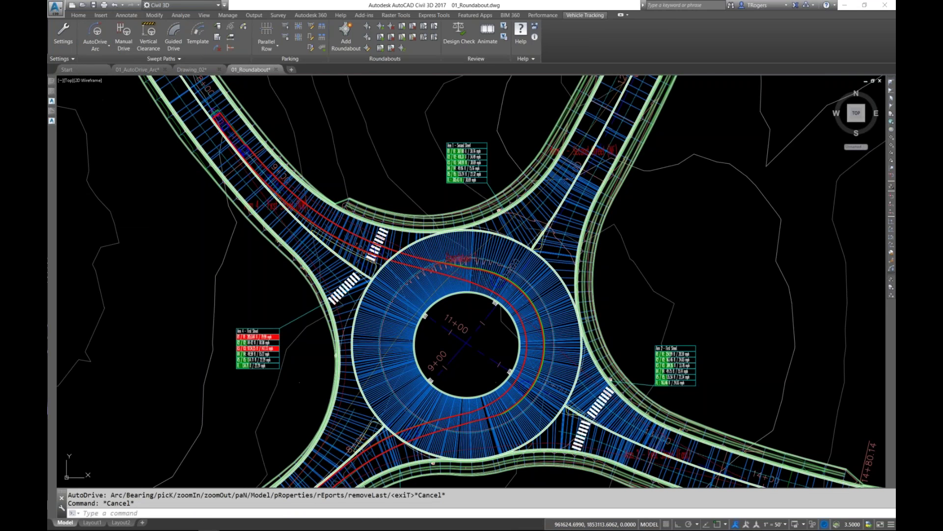
key(Return)
scroll(267, 255, up, 3)
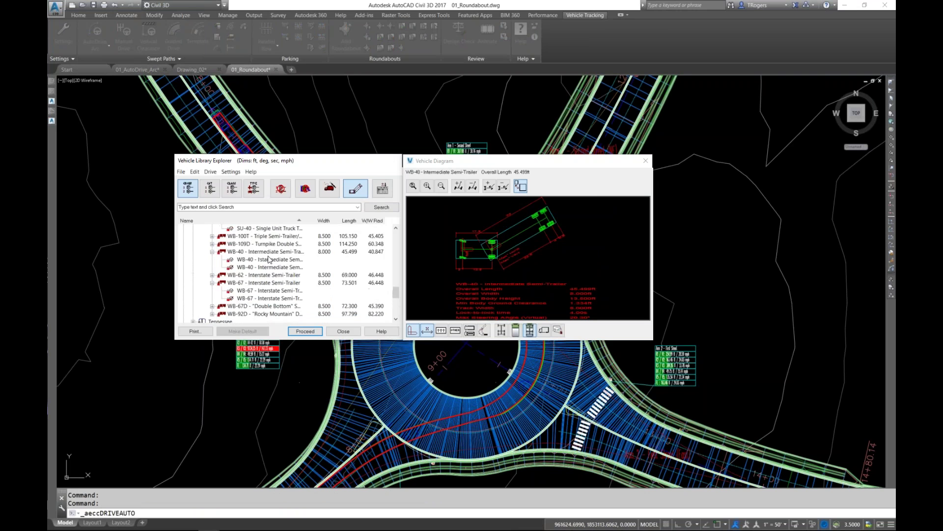
Choose the P - Passenger Car Tractor without making it the default vehicle.
scroll(267, 259, down, 2)
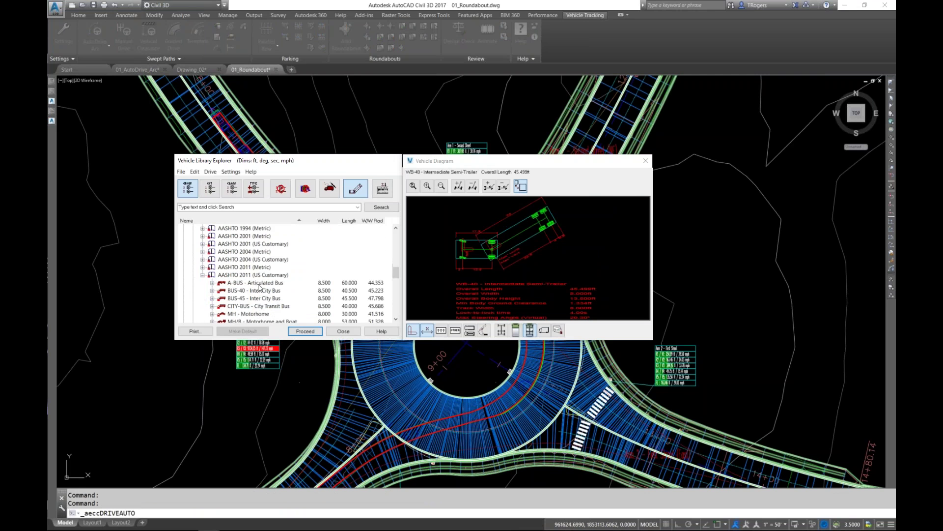
scroll(255, 293, down, 1)
click(213, 305)
click(254, 315)
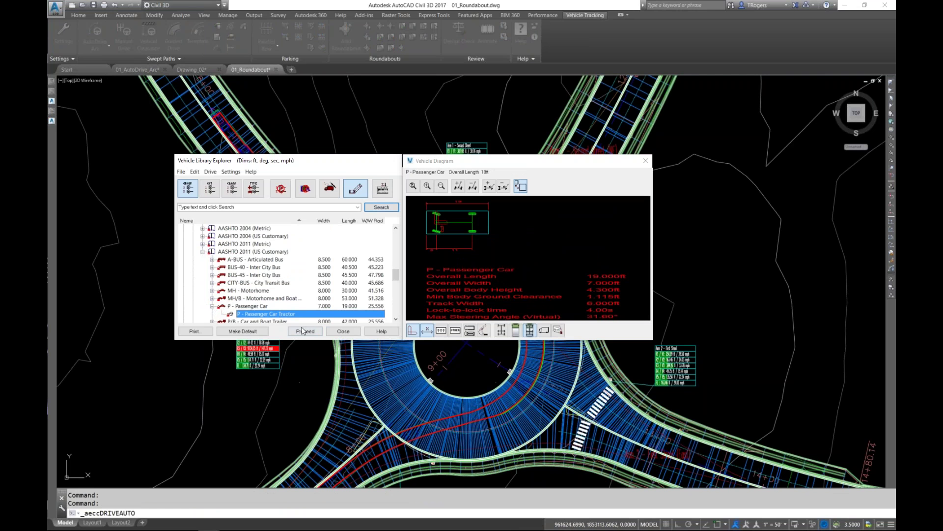
click(305, 332)
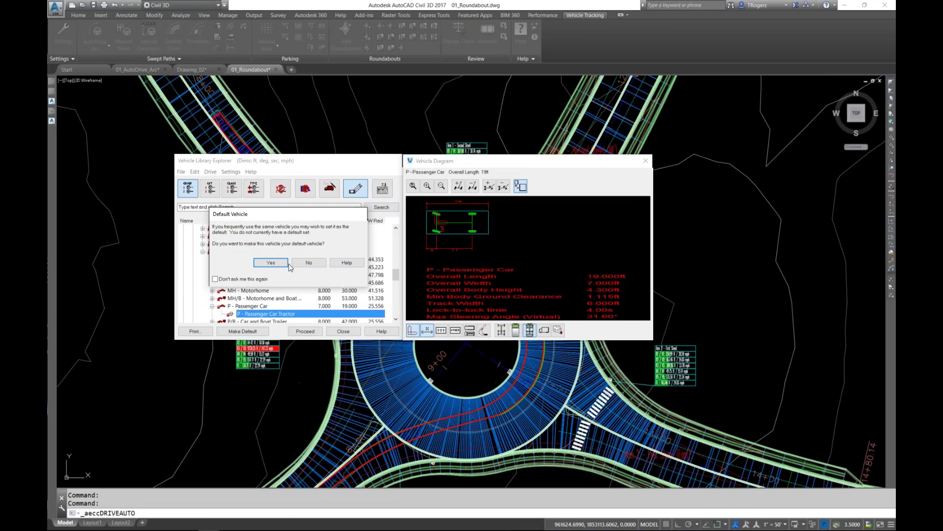
click(307, 263)
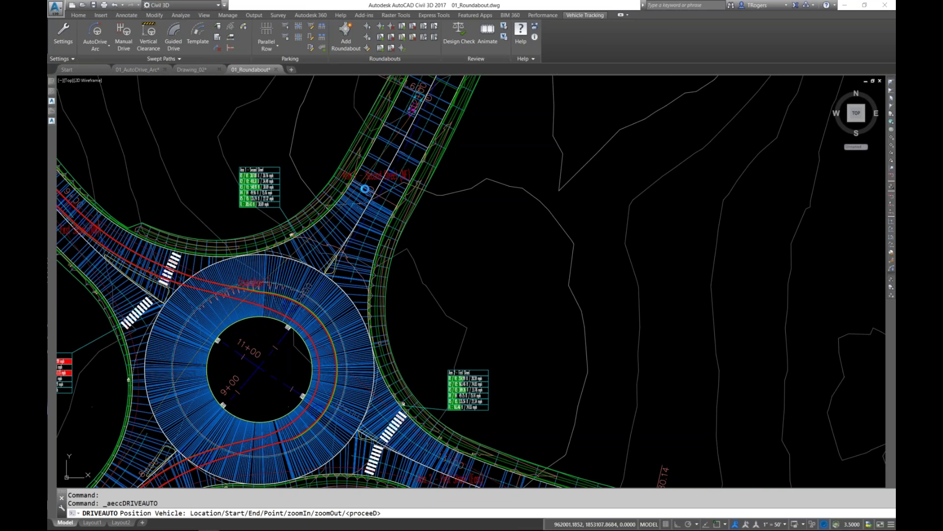
Drive the passenger car from the north road to the lower-right leg and open the animation.
key(Return)
mouse_move(211, 393)
middle_down()
mouse_move(268, 245)
mouse_move(388, 202)
middle_up()
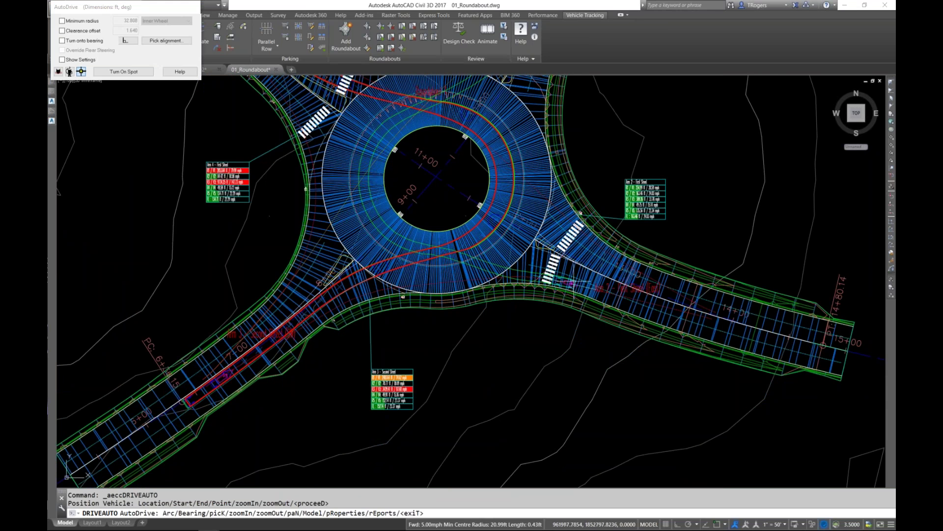
click(708, 319)
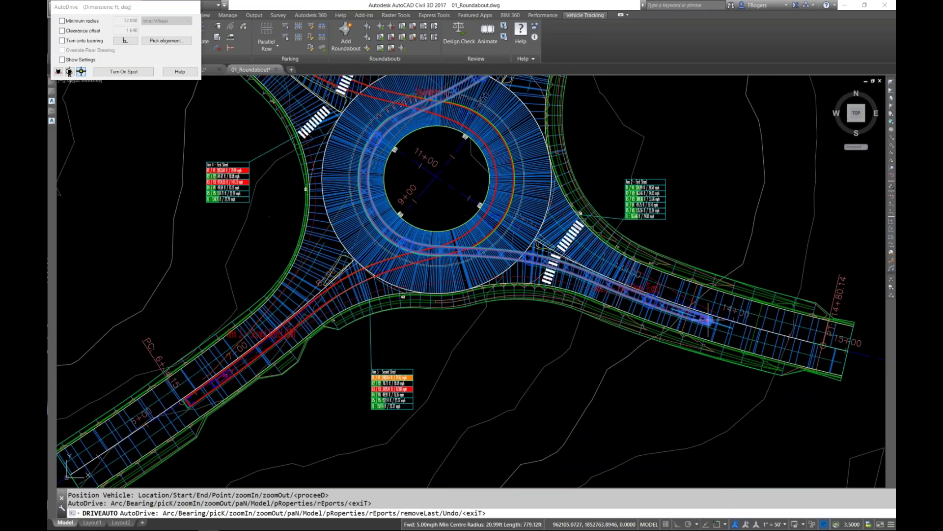
scroll(611, 363, down, 2)
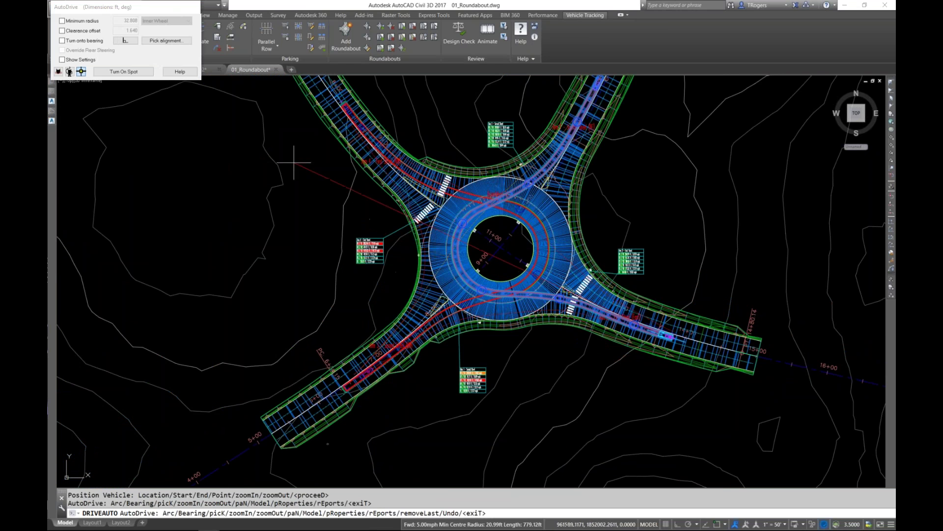
key(Return)
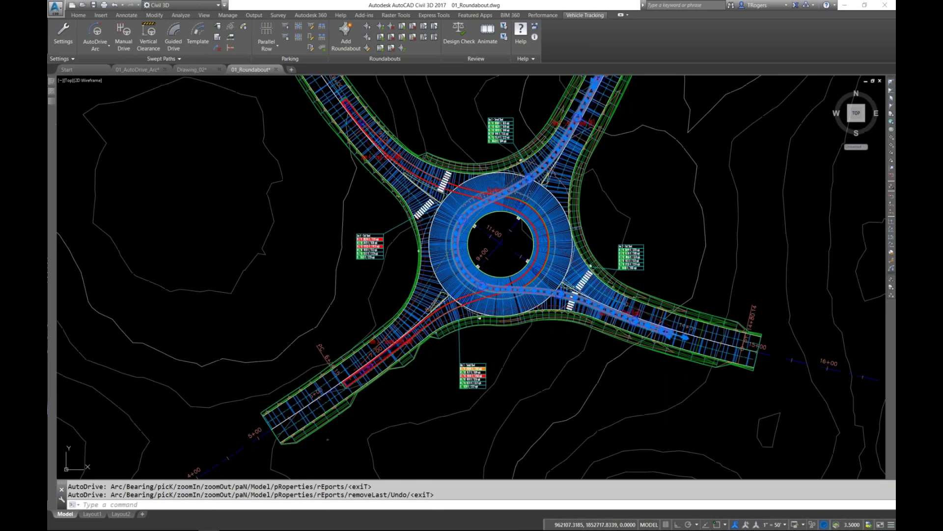
click(487, 33)
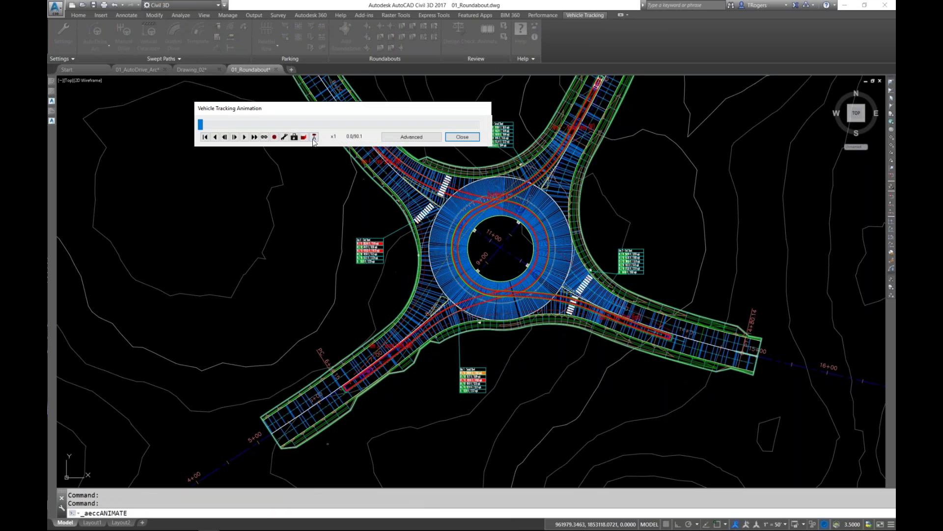
Switch to a 3D chase camera, adjusting its side, ahead position and focal length.
click(314, 137)
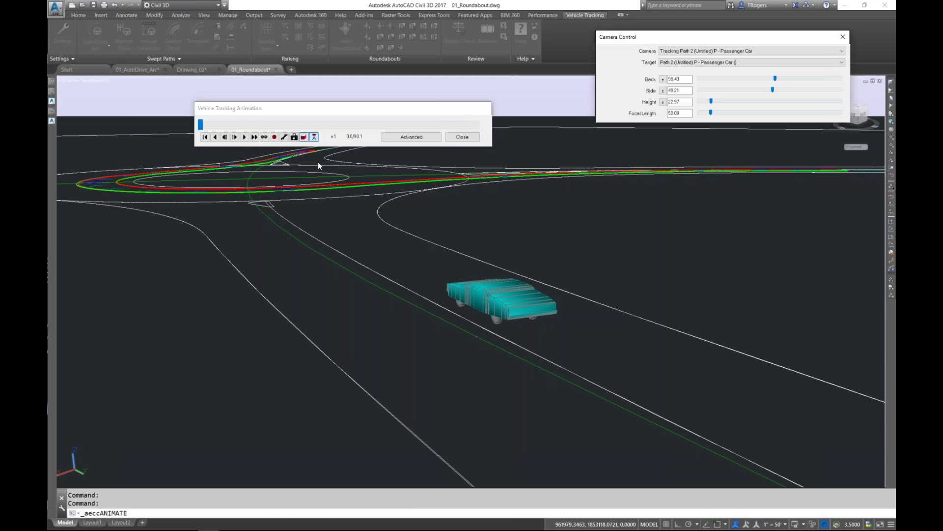
drag(277, 109, 201, 65)
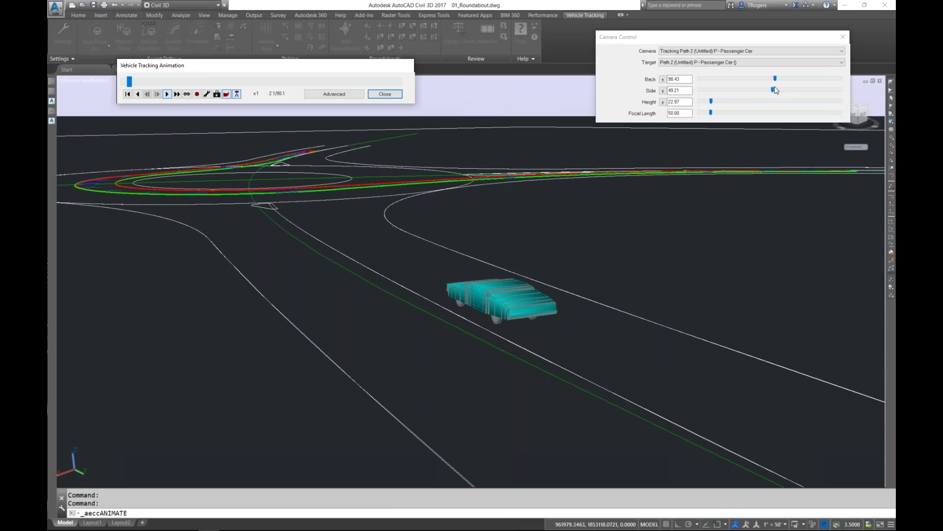
mouse_move(775, 89)
mouse_down()
mouse_move(757, 93)
mouse_move(779, 93)
mouse_up()
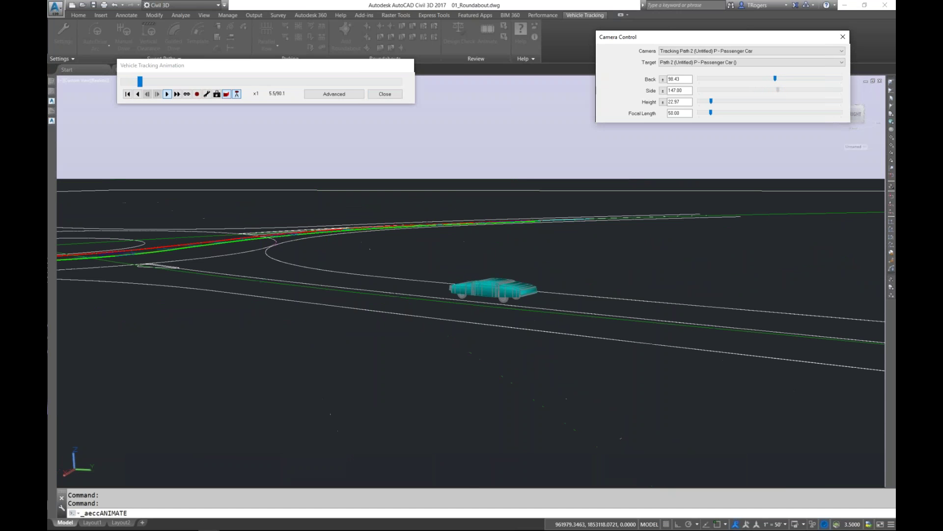
click(755, 80)
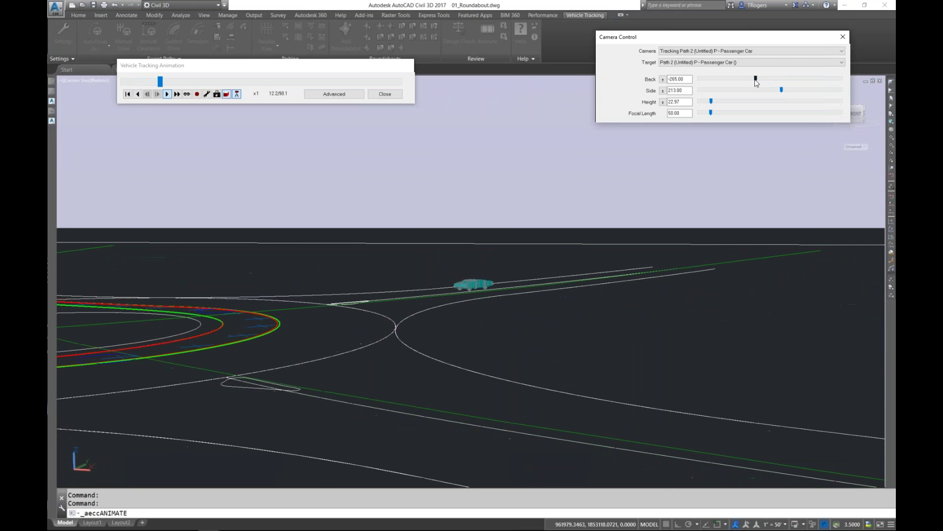
drag(756, 79, 756, 79)
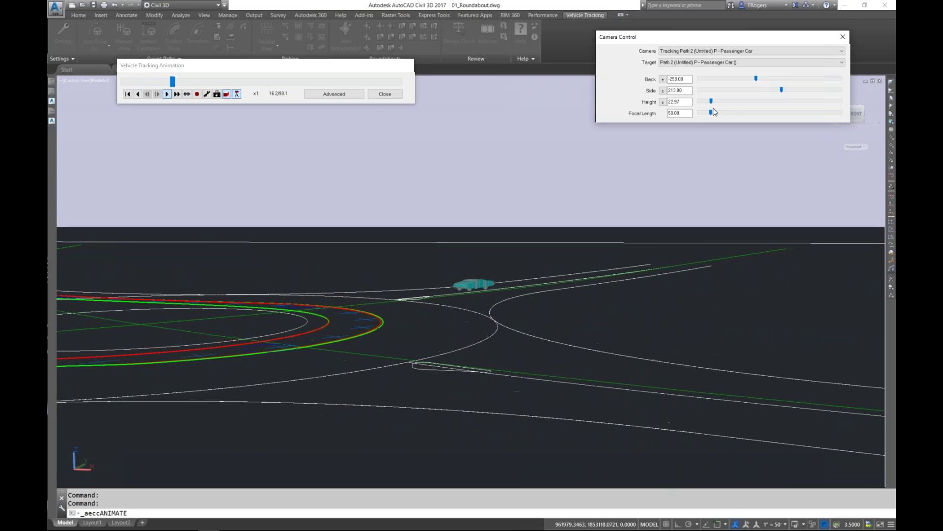
drag(714, 114, 717, 102)
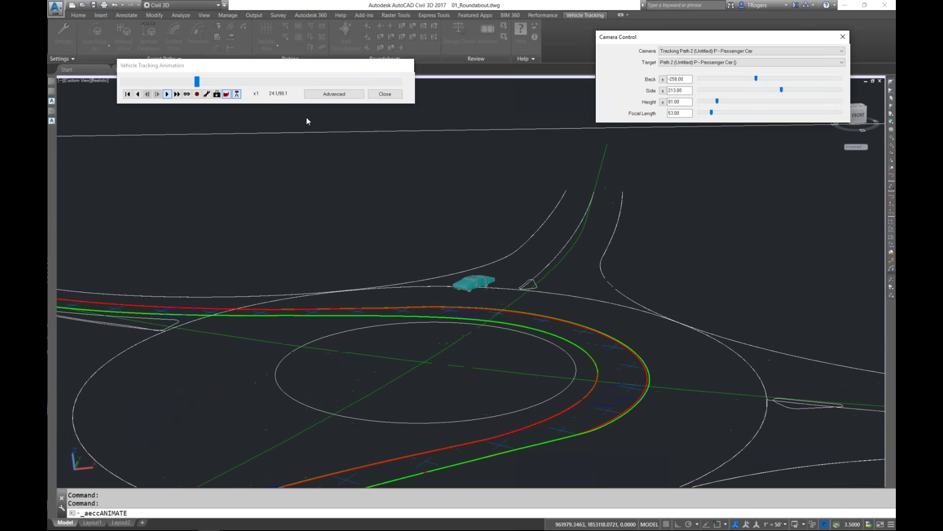
Scrub the car's drive-through forward, stop it without saving the viewpoint, and reframe the roundabout.
click(206, 85)
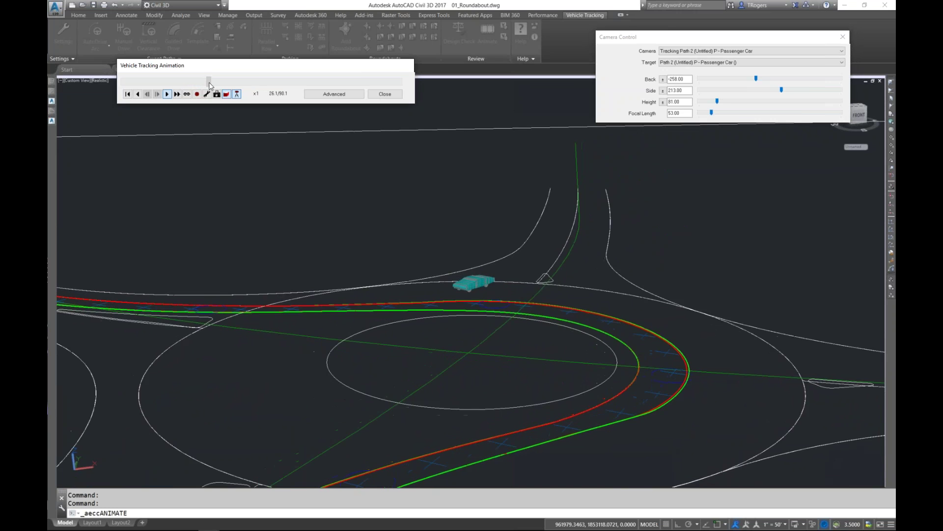
drag(212, 82, 263, 94)
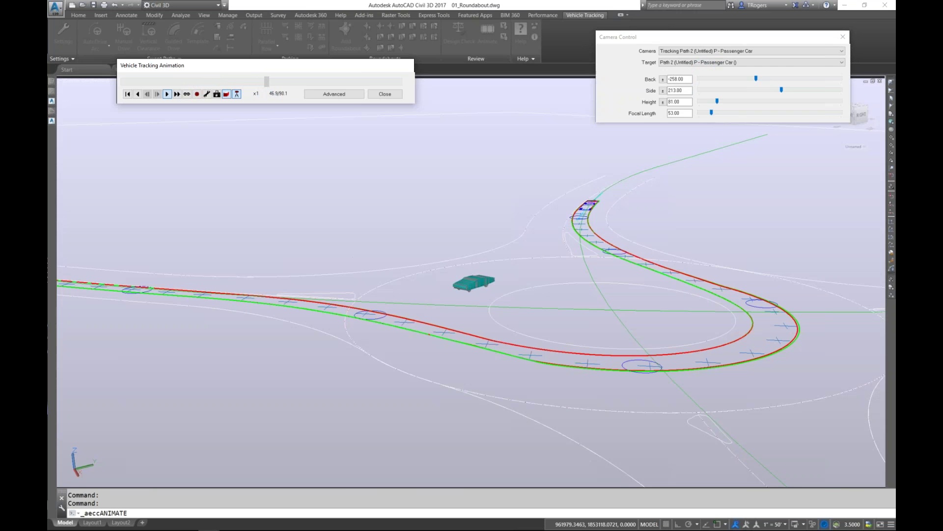
click(717, 62)
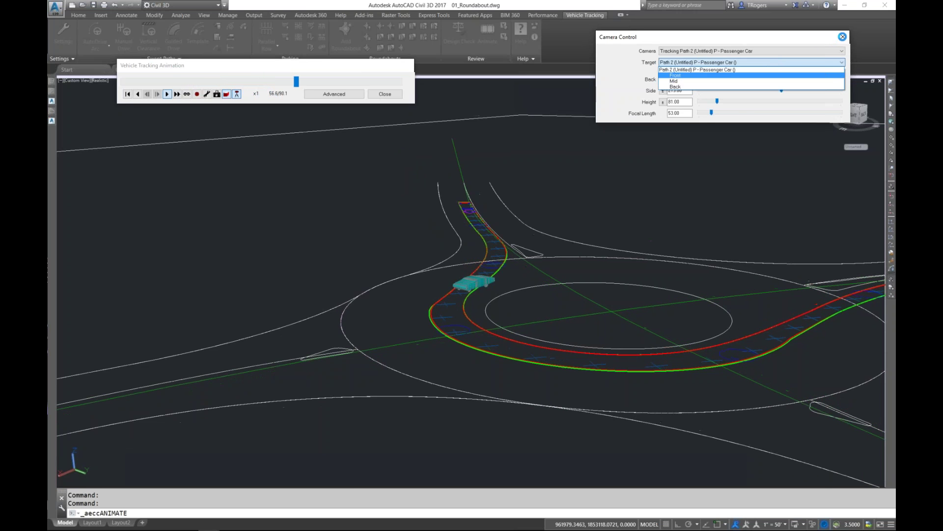
click(676, 76)
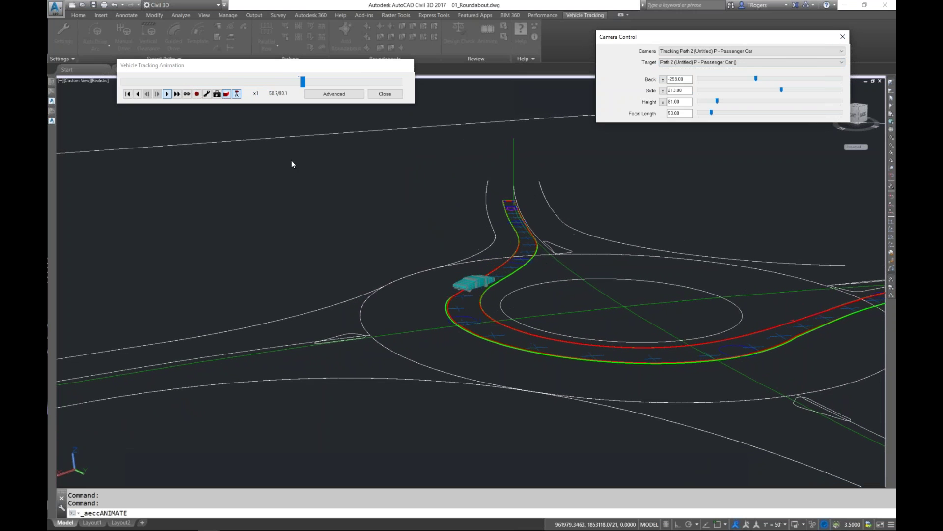
click(385, 94)
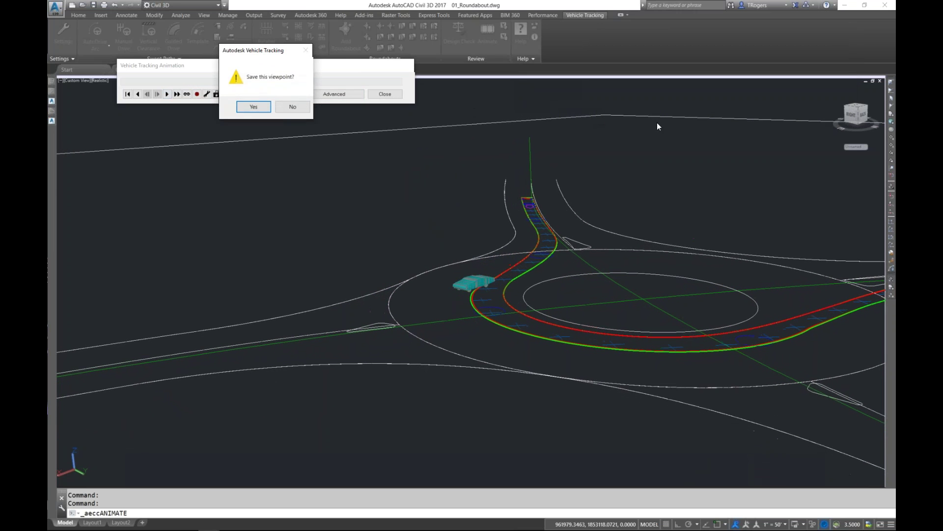
click(292, 106)
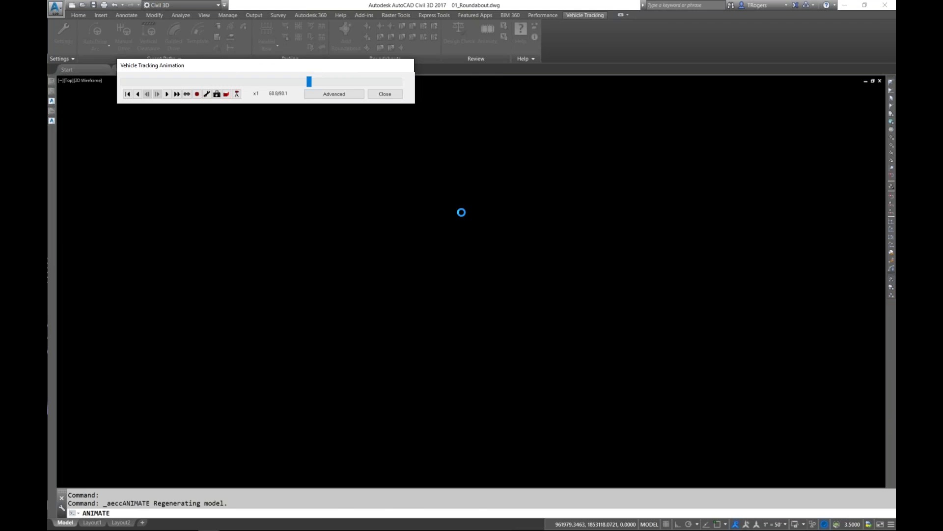
scroll(344, 129, down, 3)
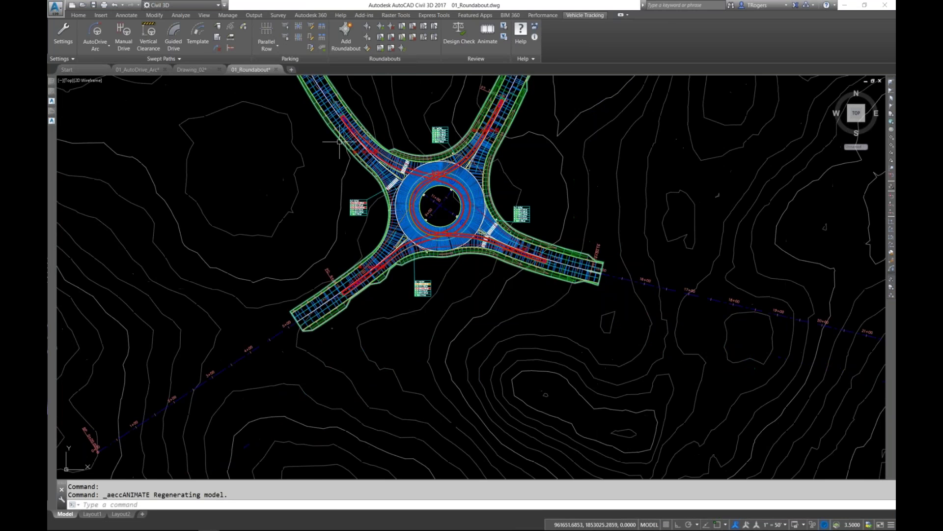
middle_drag(344, 128, 292, 202)
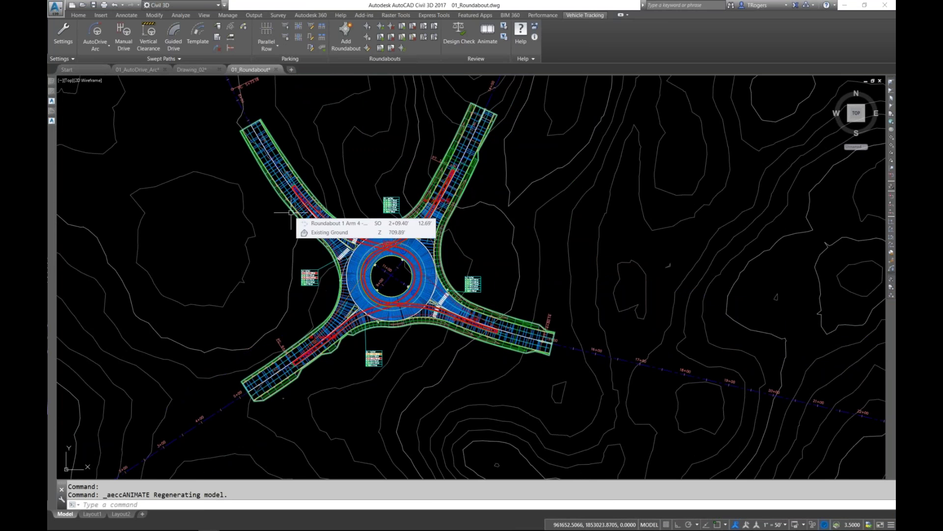
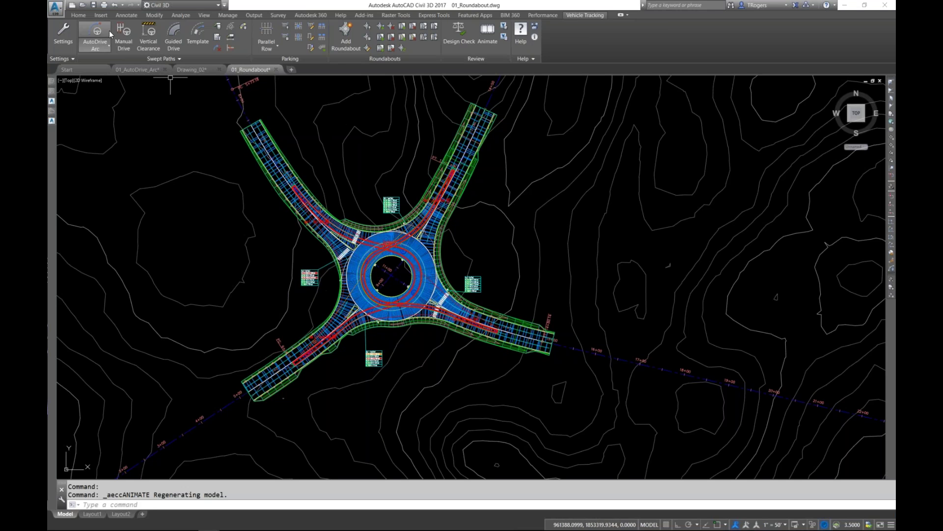
Create an editable copy of the SU-30 Single Unit Truck in the Vehicle Library.
click(218, 26)
scroll(218, 310, down, 4)
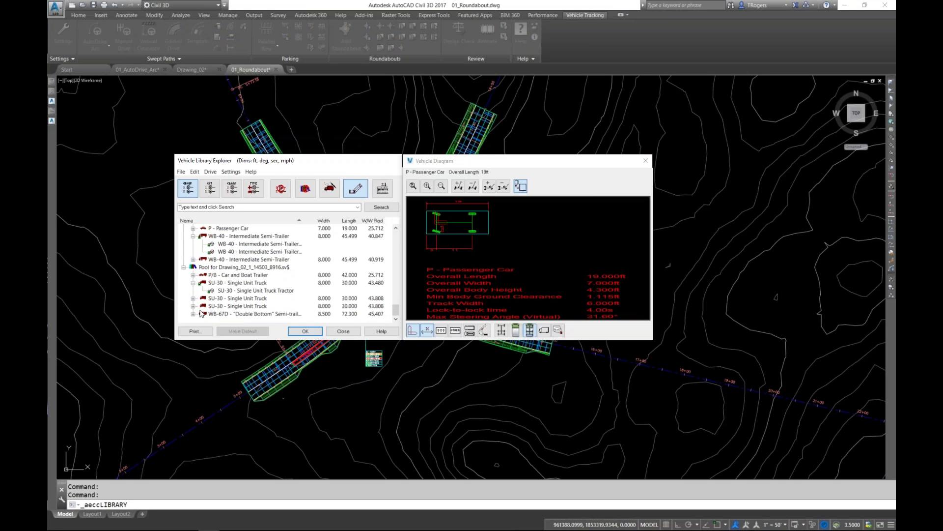
right_click(237, 291)
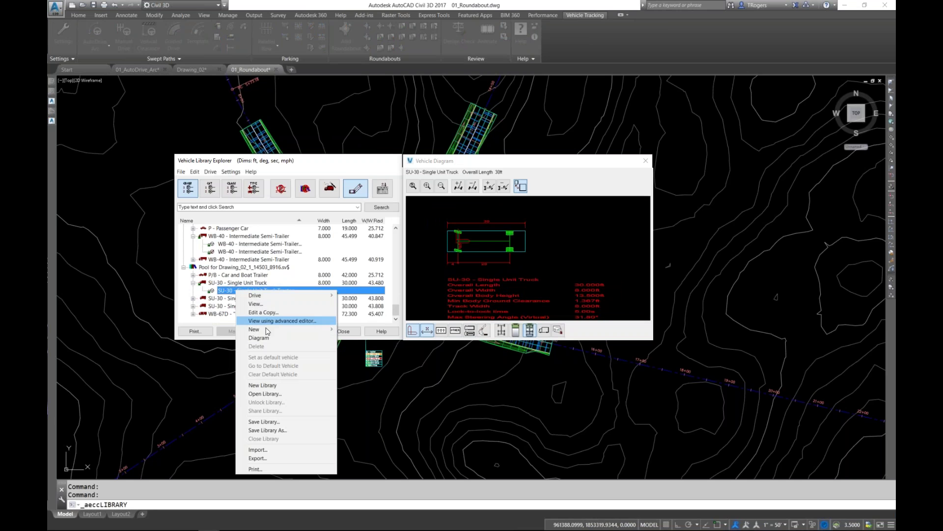
click(260, 313)
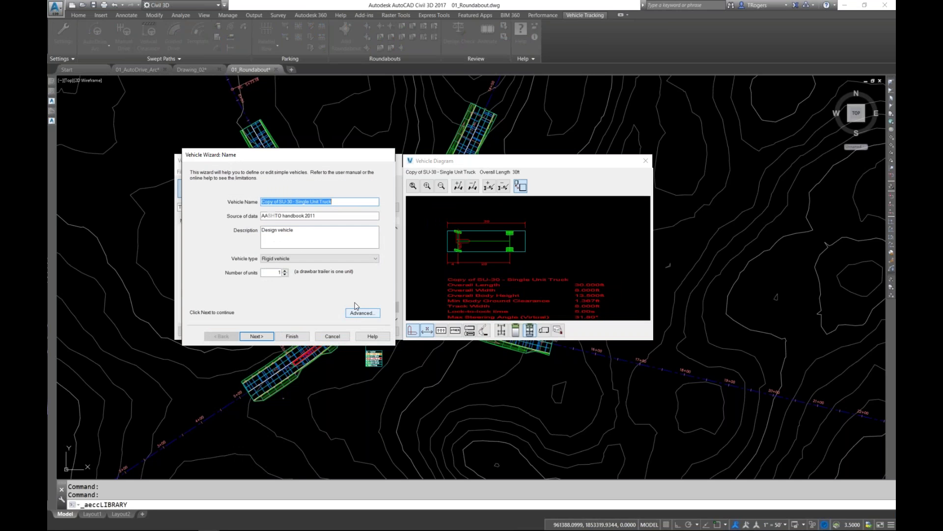
Open the copy's advanced vehicle details and the tractor unit's settings.
click(364, 313)
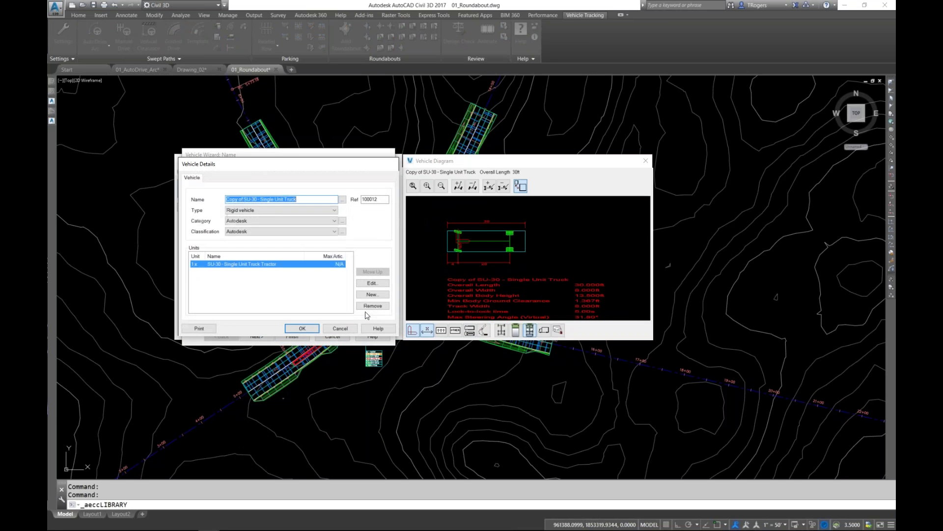
drag(269, 163, 346, 143)
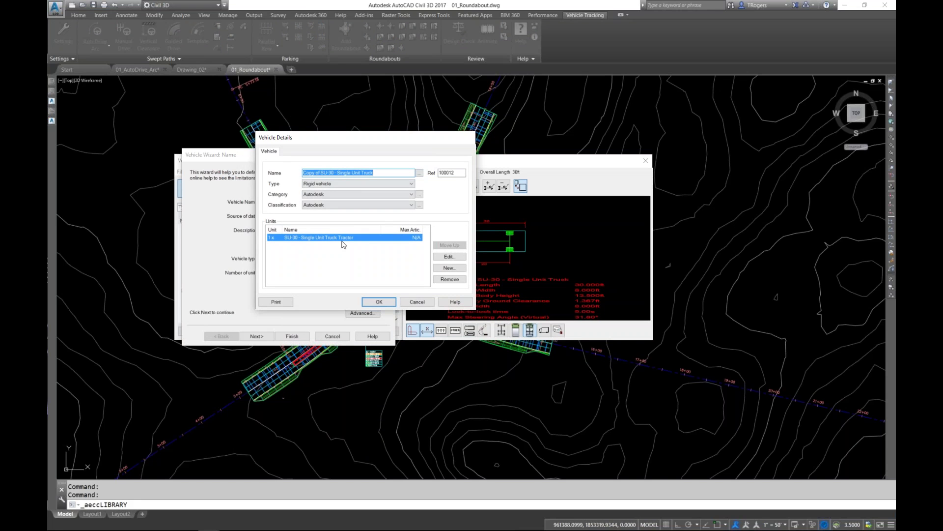
click(448, 256)
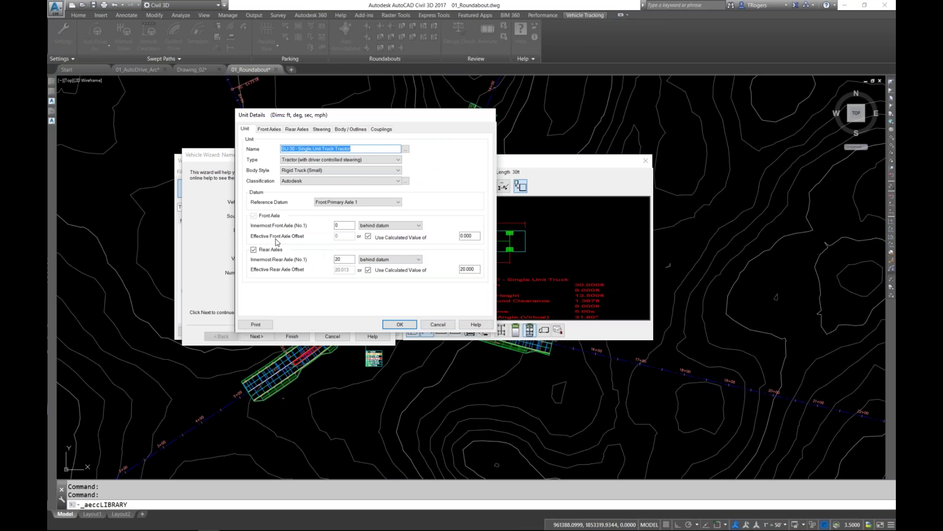
Check the front axle position and reference datum options, leaving both unchanged.
click(397, 227)
click(396, 227)
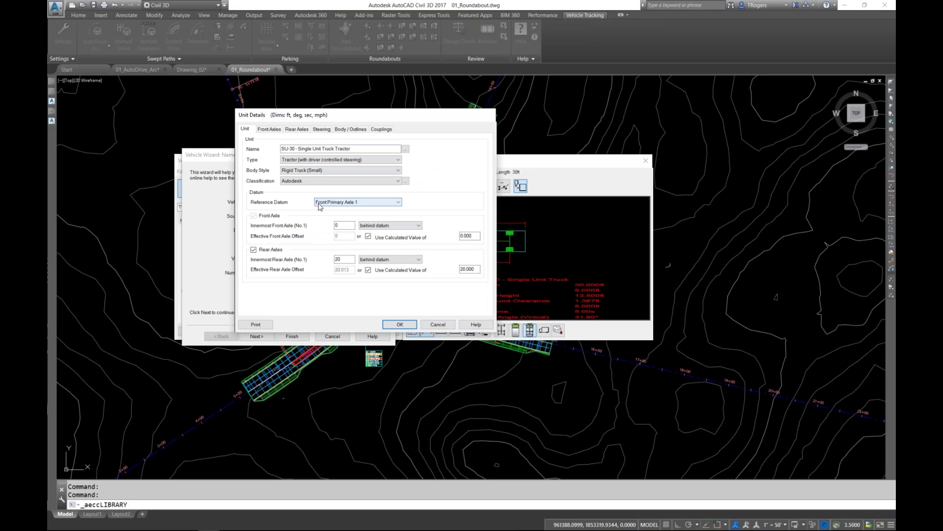
click(352, 204)
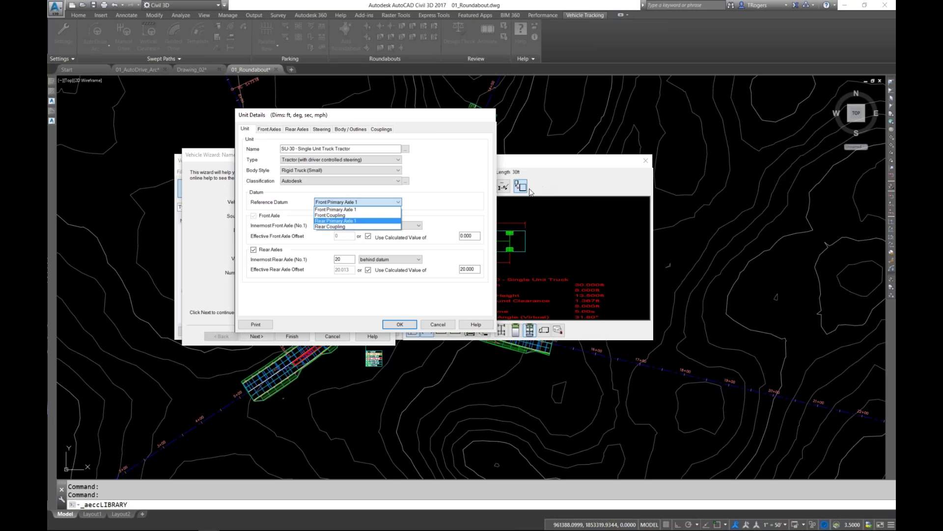
click(281, 131)
Review the Front Axles, Rear Axles, Steering, Body/Outlines and Couplings tabs, then cancel without changes.
click(282, 131)
click(295, 129)
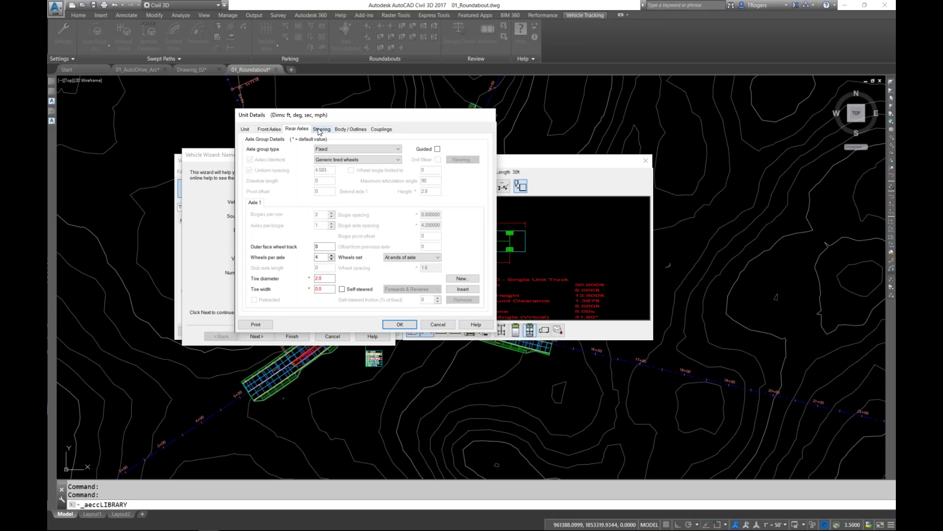
click(321, 129)
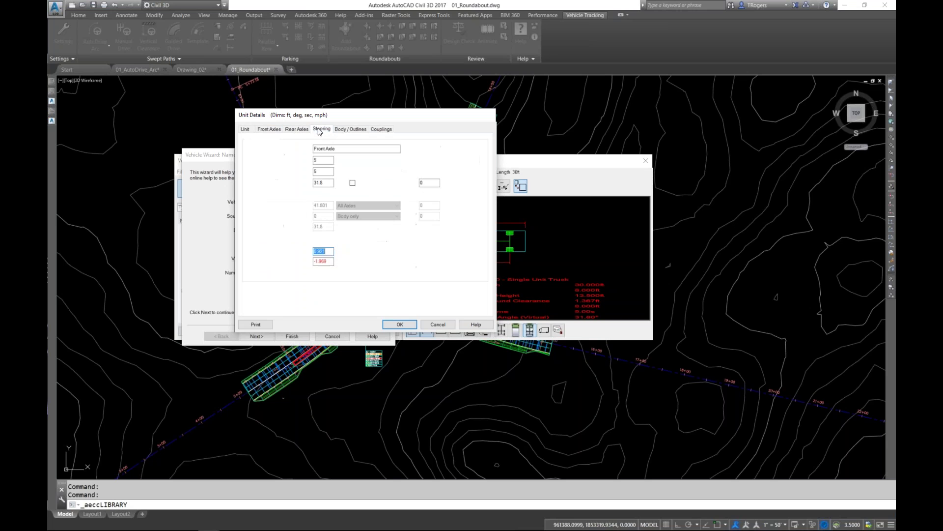
click(356, 131)
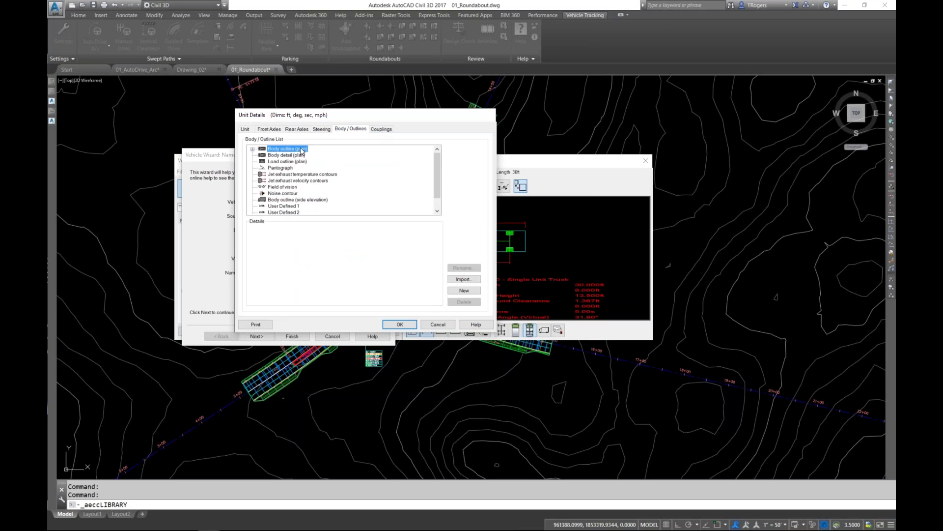
click(253, 149)
click(378, 131)
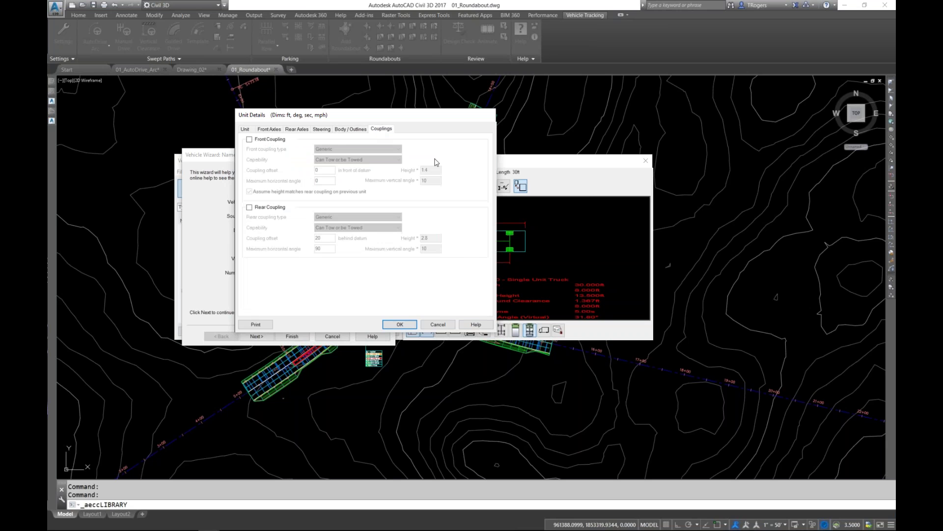
click(435, 325)
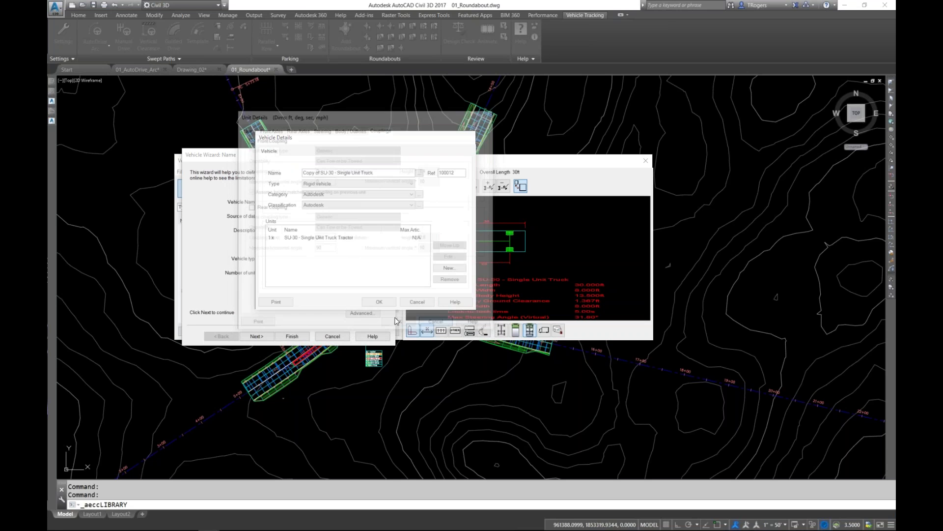
Keep the copy as a Rigid vehicle in the Autodesk category and close Vehicle Details.
click(340, 183)
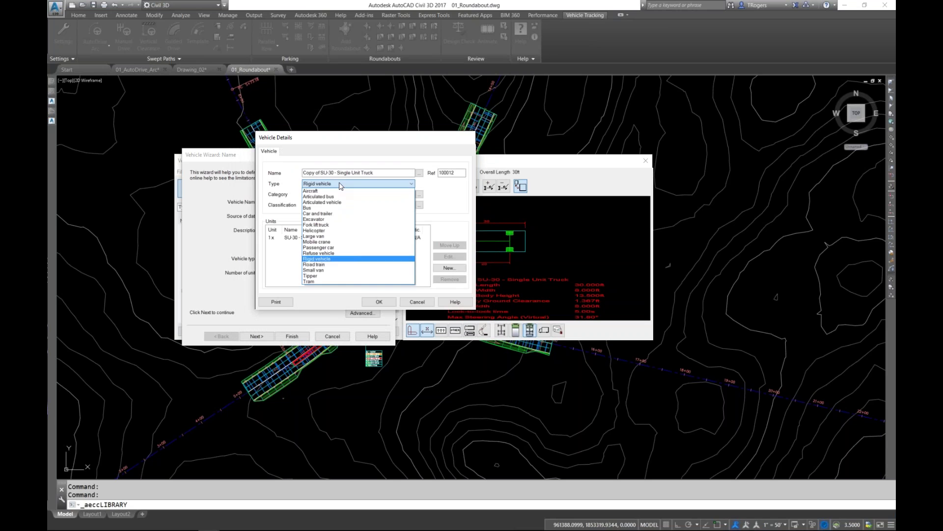
click(340, 185)
click(334, 193)
click(334, 207)
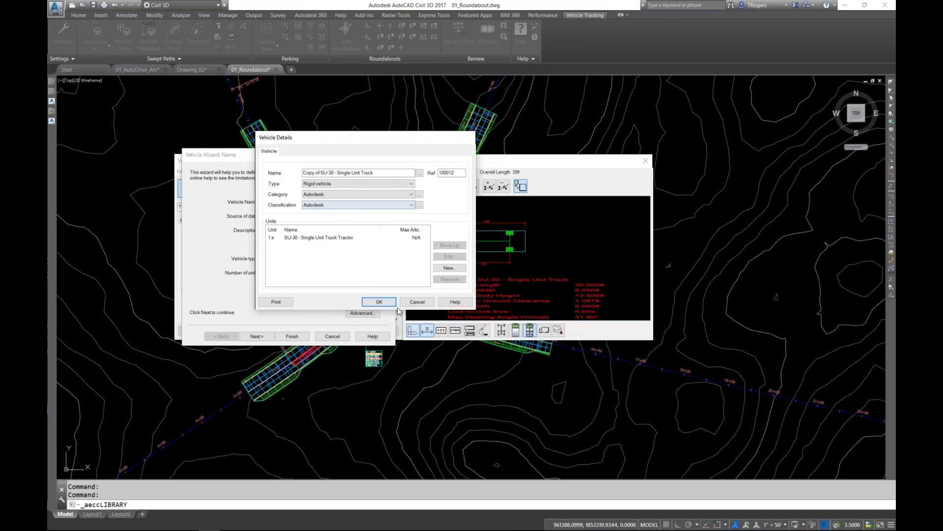
click(416, 302)
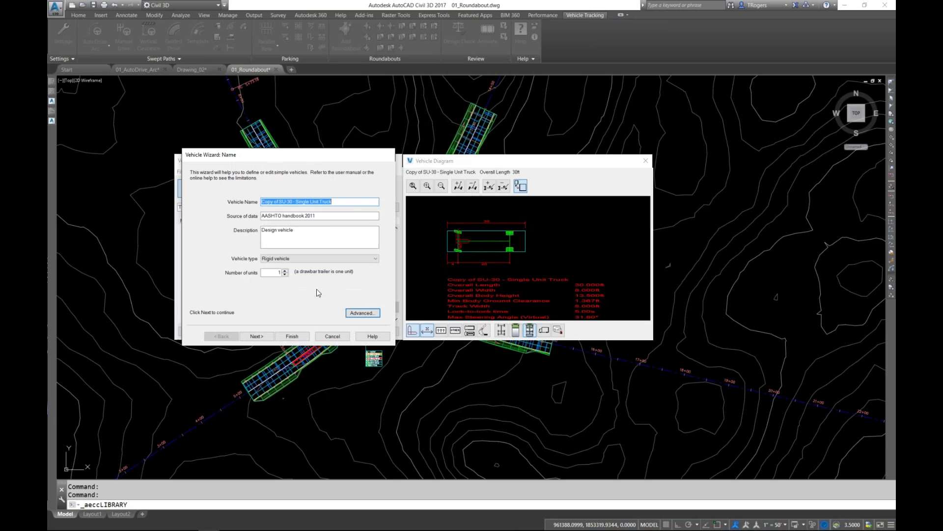
Step through the axles, wheelbase, steering, manoeuvrability, couplings and body wizard pages.
click(256, 336)
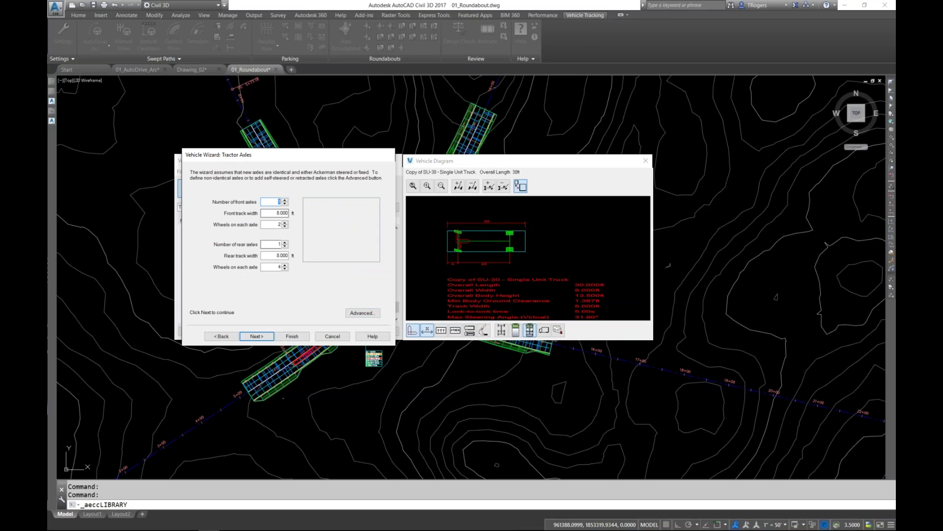
click(261, 339)
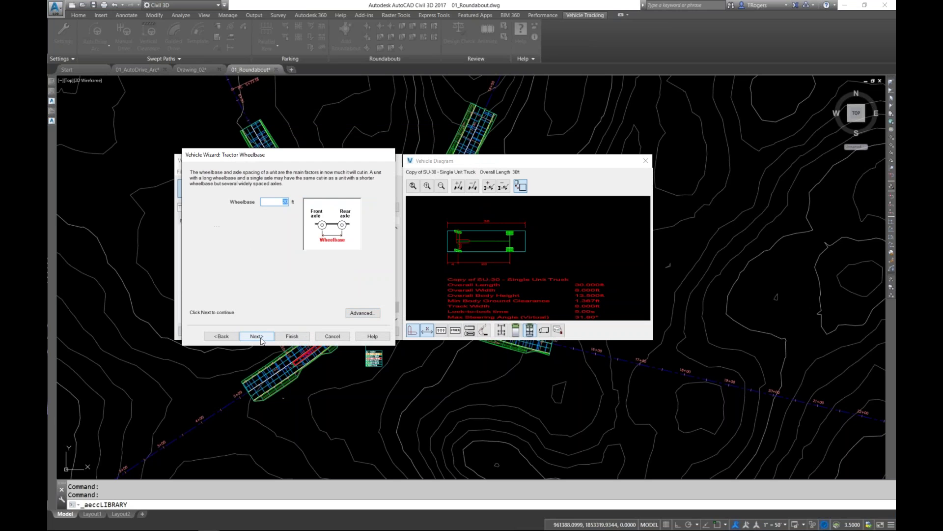
click(262, 338)
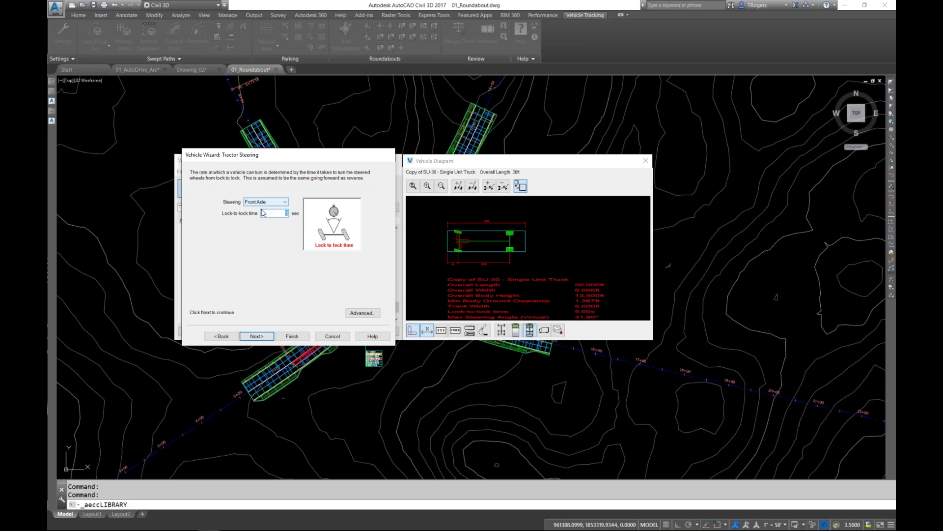
click(257, 339)
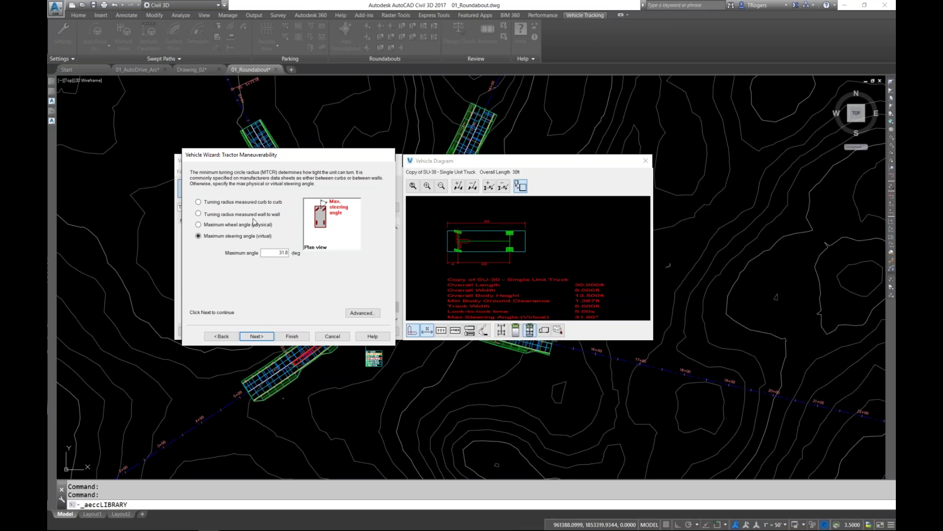
click(264, 337)
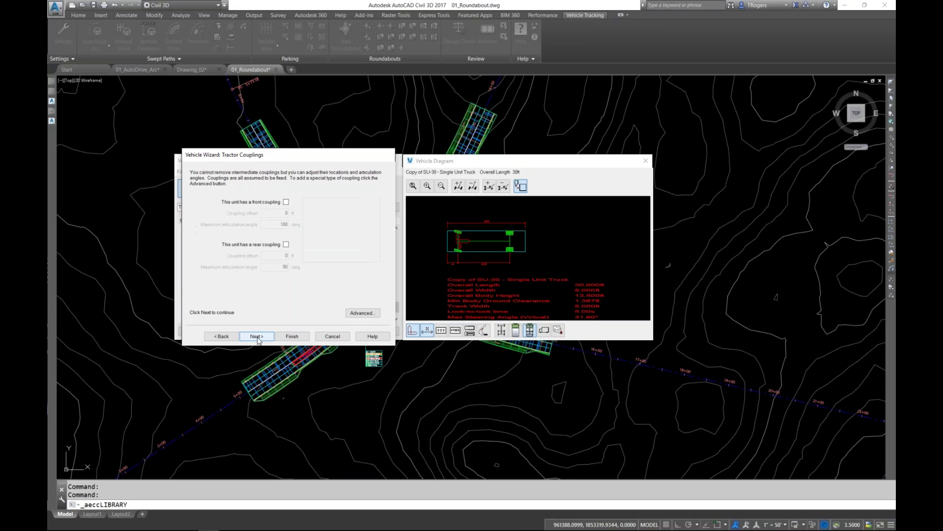
click(263, 337)
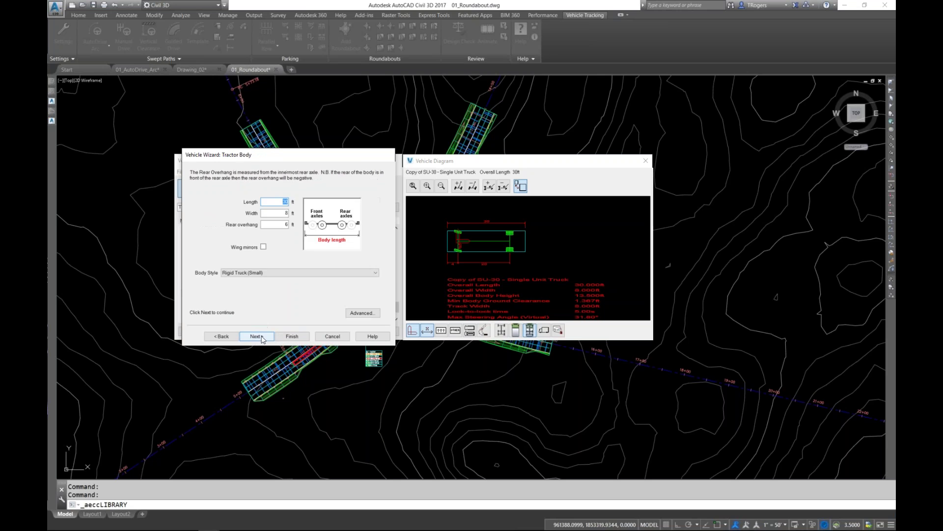
click(262, 337)
Finish the wizard to save the Copy of SU-30 - Single Unit Truck.
click(292, 336)
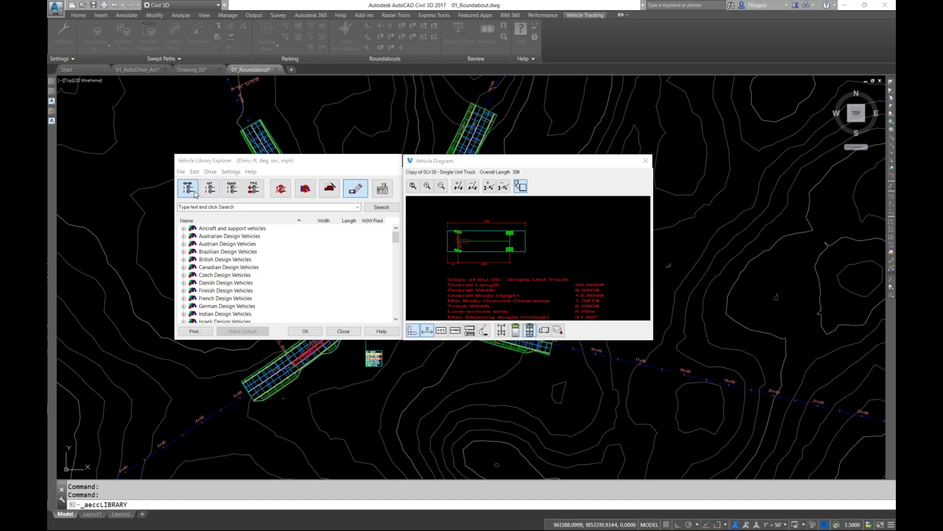
Browse the library's File, Edit, Drive and Settings menus, then close the library.
click(182, 172)
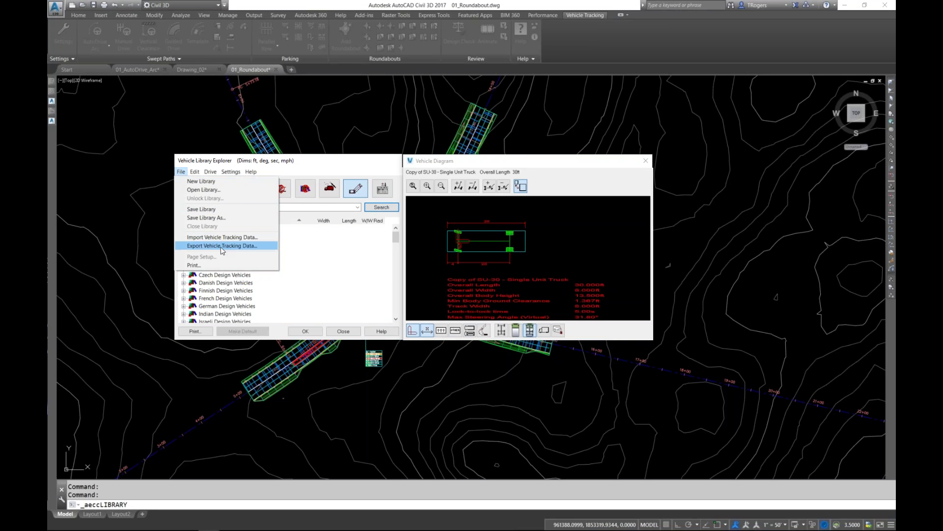
click(181, 171)
click(195, 172)
click(224, 160)
click(231, 172)
click(245, 165)
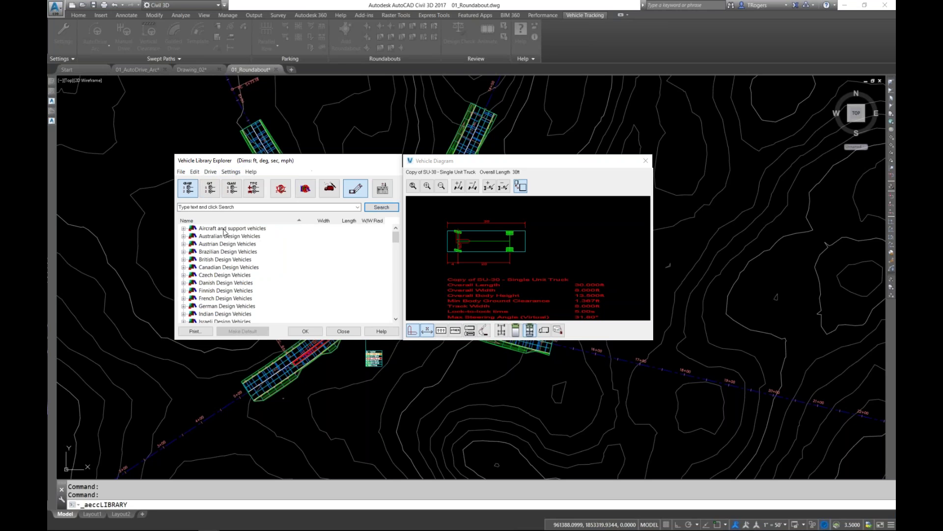
click(331, 330)
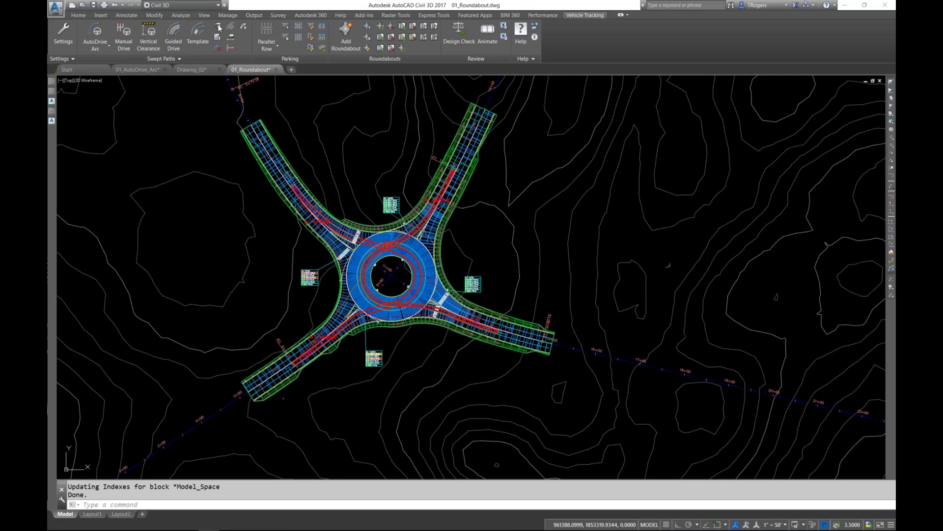
Reopen the library, start then cancel Export Vehicle Tracking Data, and close the library.
click(219, 28)
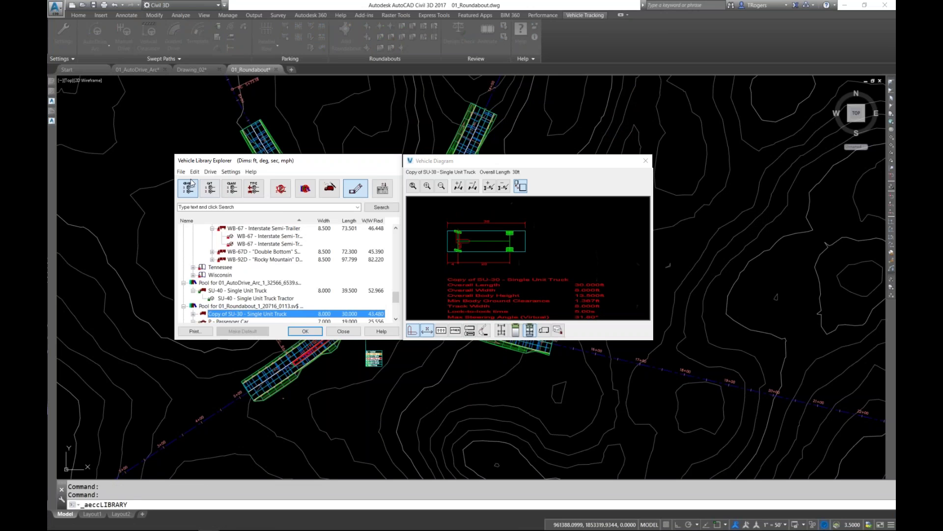
click(181, 171)
click(181, 171)
click(181, 171)
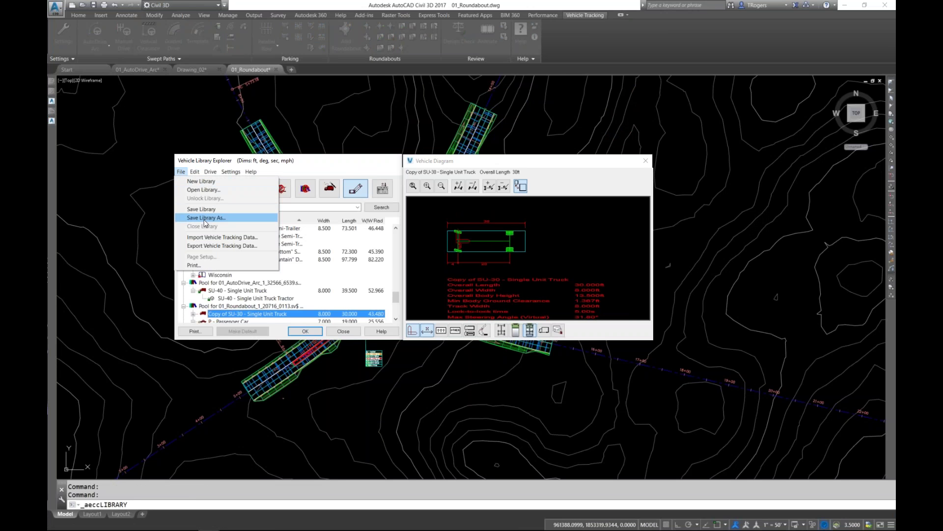
click(266, 254)
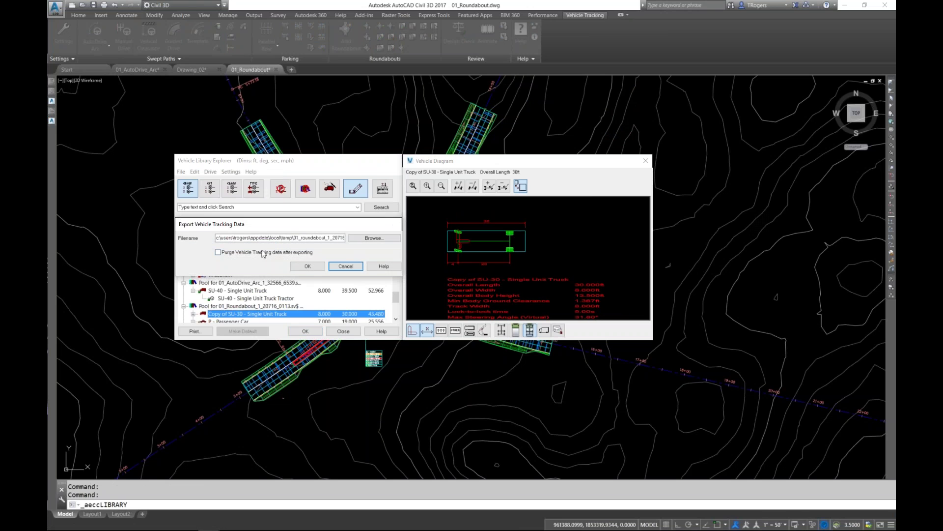
click(346, 267)
click(344, 331)
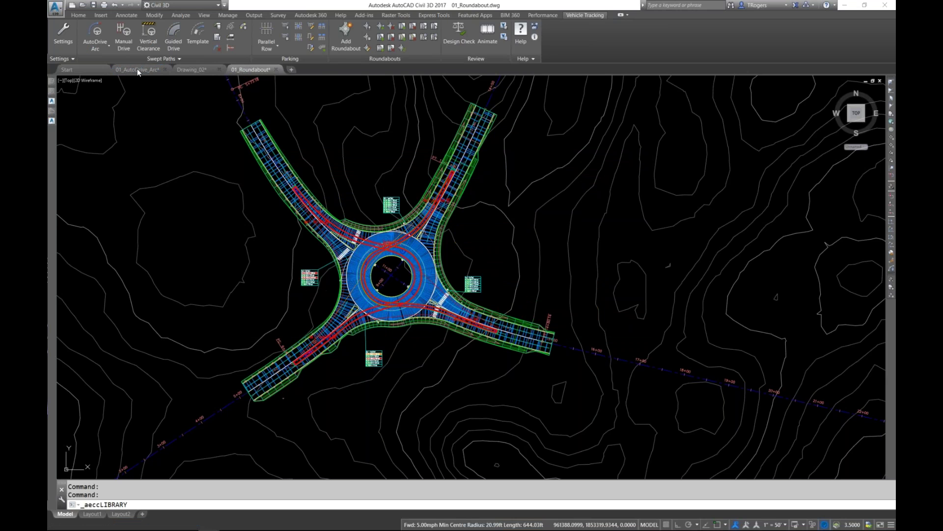
click(137, 69)
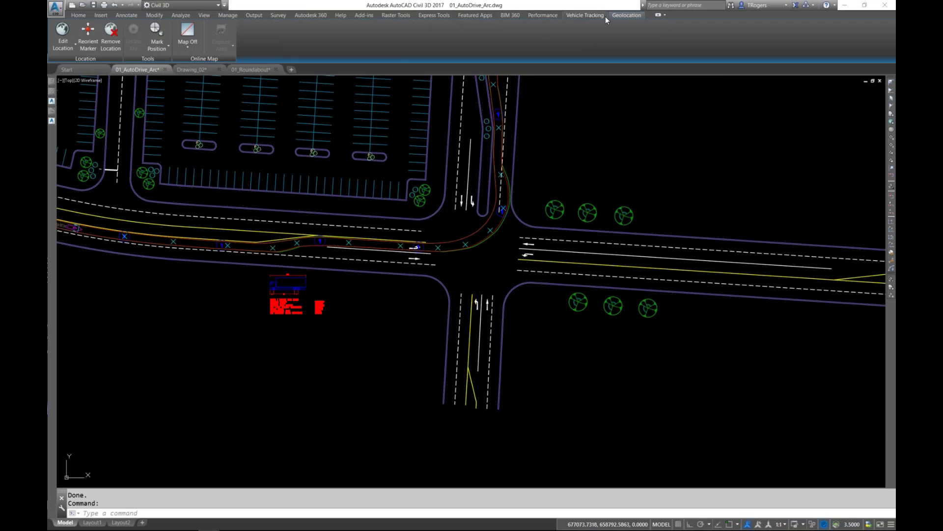
Review the advanced Vehicle Tracking settings and Directories paths, then cancel both dialogs unchanged.
click(590, 16)
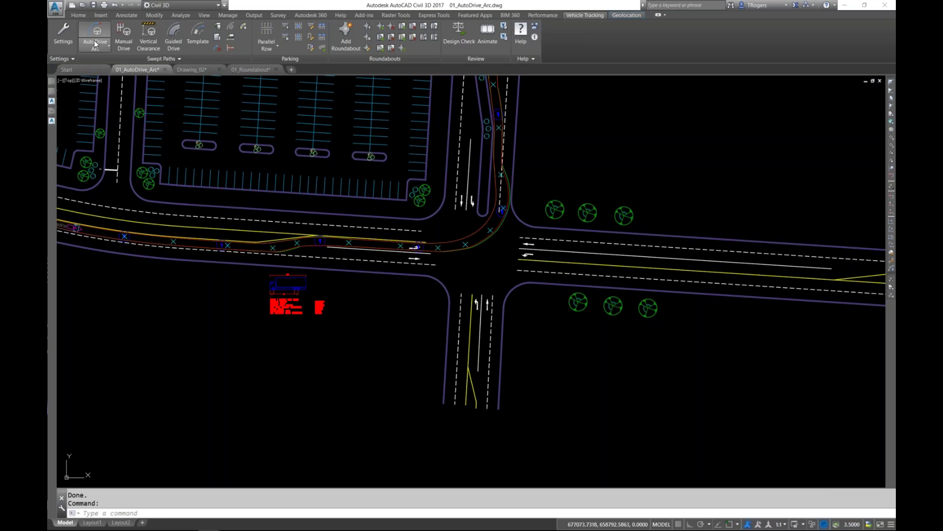
click(62, 34)
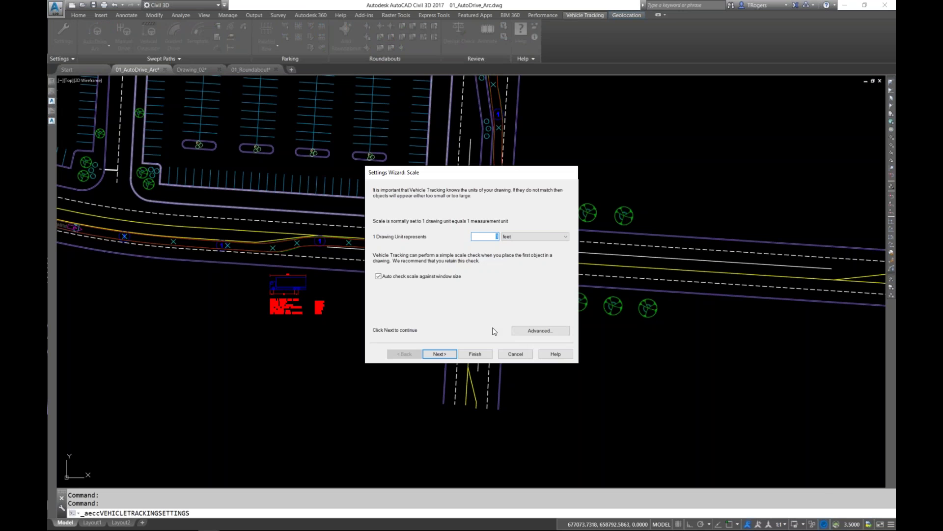
click(529, 331)
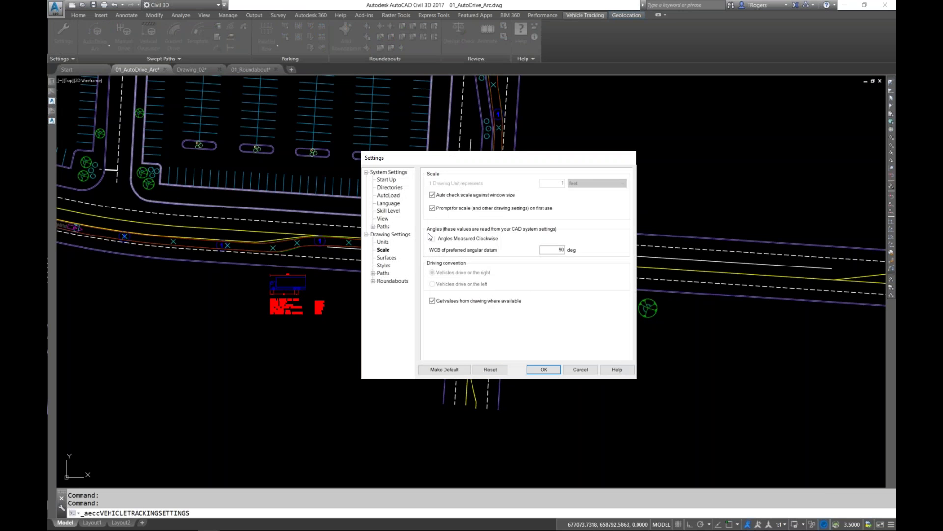
click(396, 188)
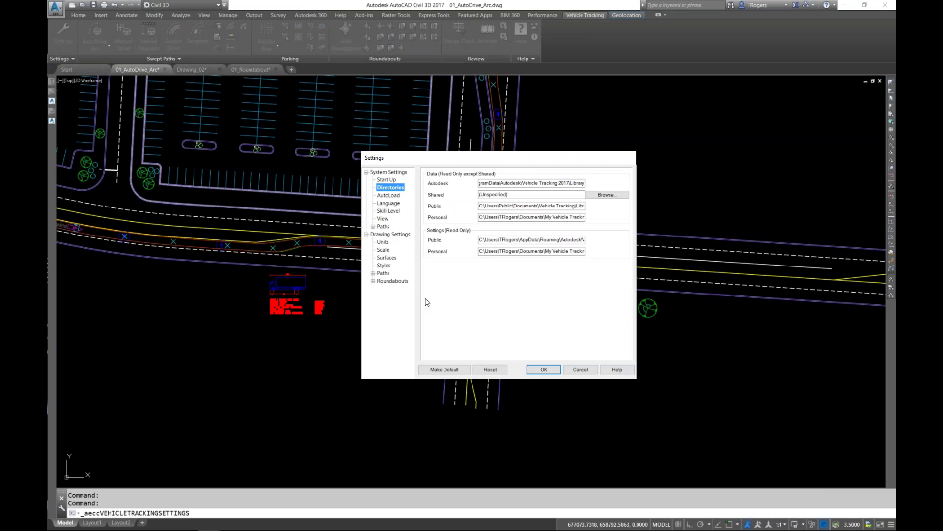
click(580, 369)
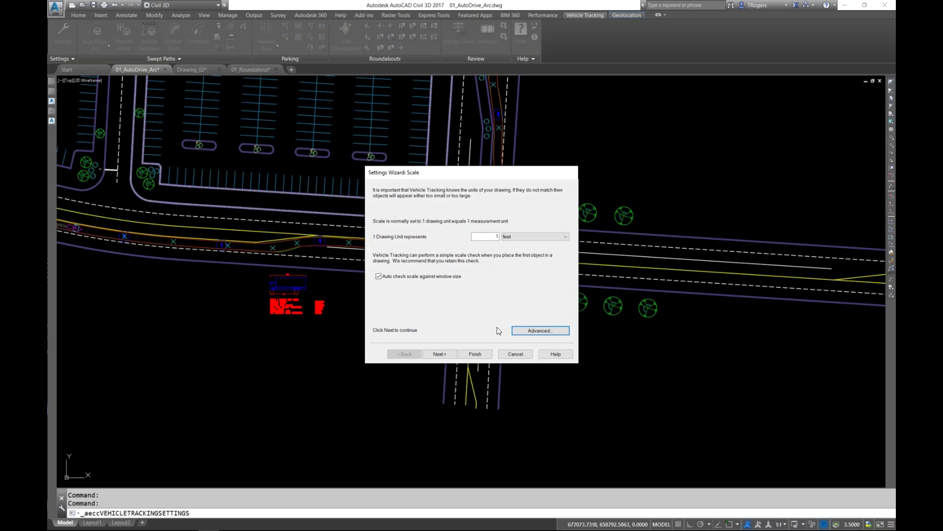
click(514, 353)
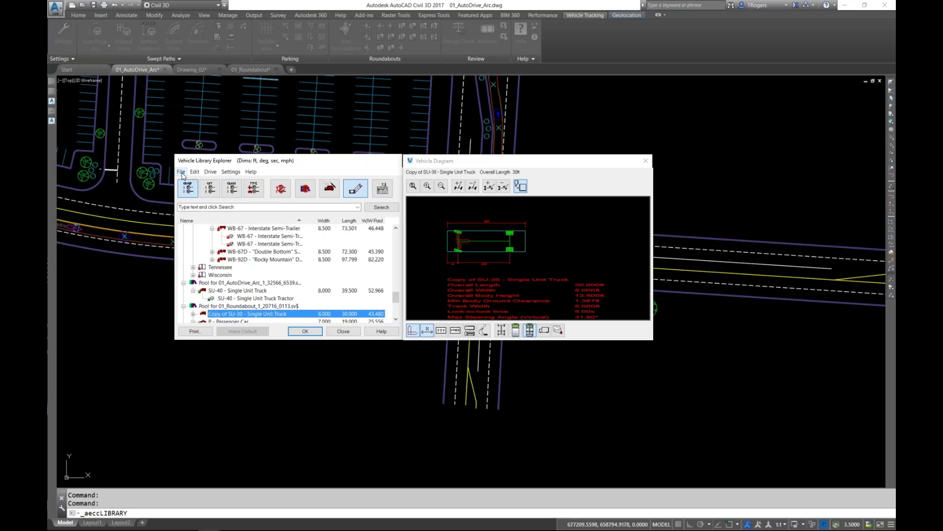
Start a Vehicle Tracking Data export, browse for its save location, then cancel both dialogs.
click(181, 172)
click(204, 246)
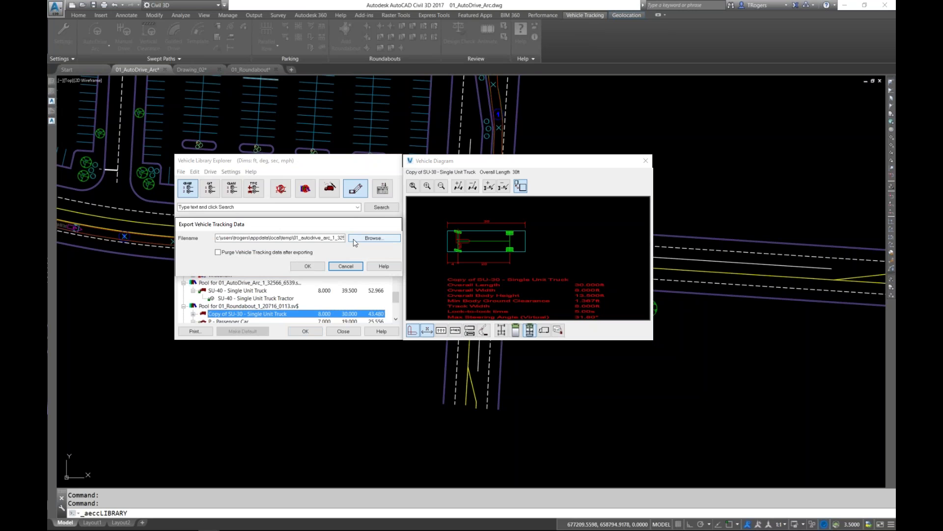
click(361, 239)
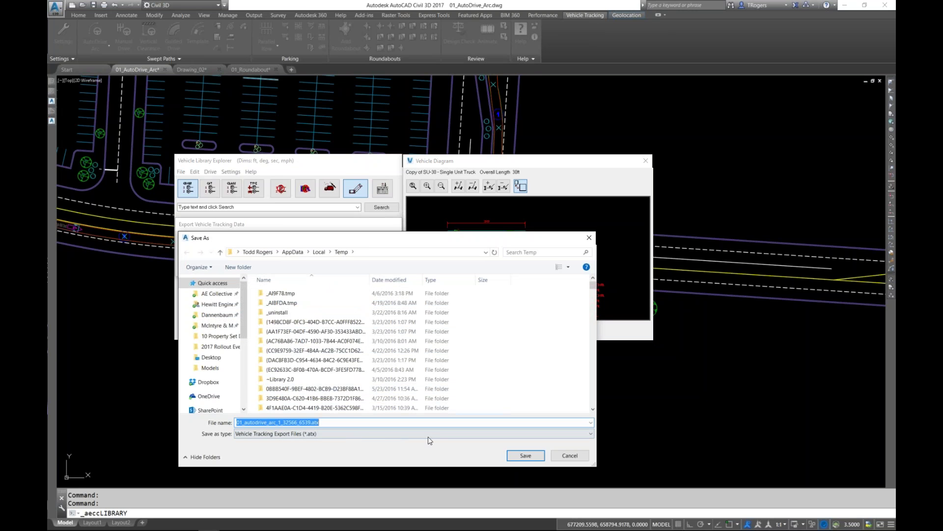
click(560, 456)
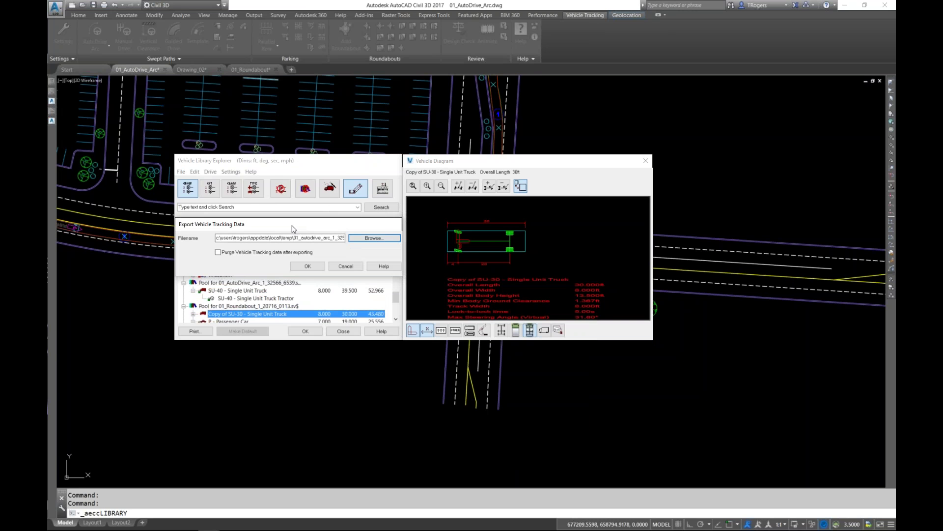
click(344, 264)
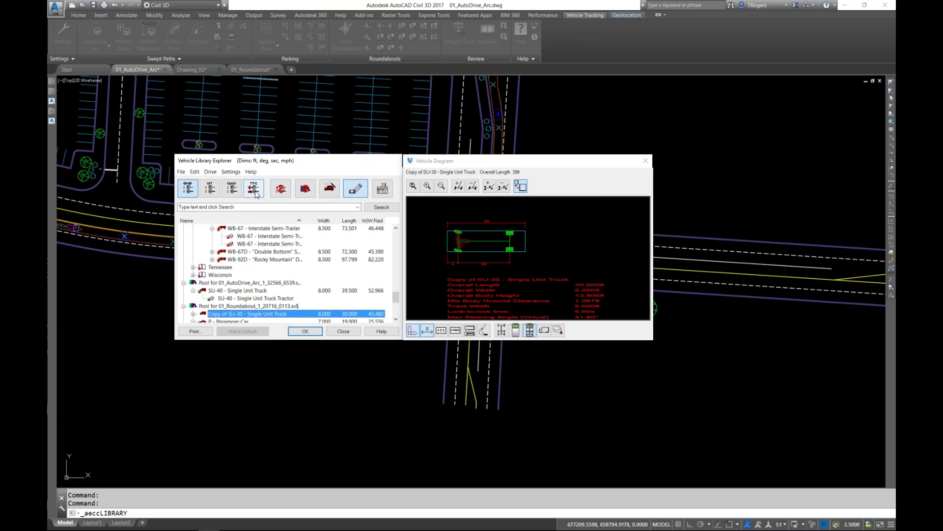
click(208, 174)
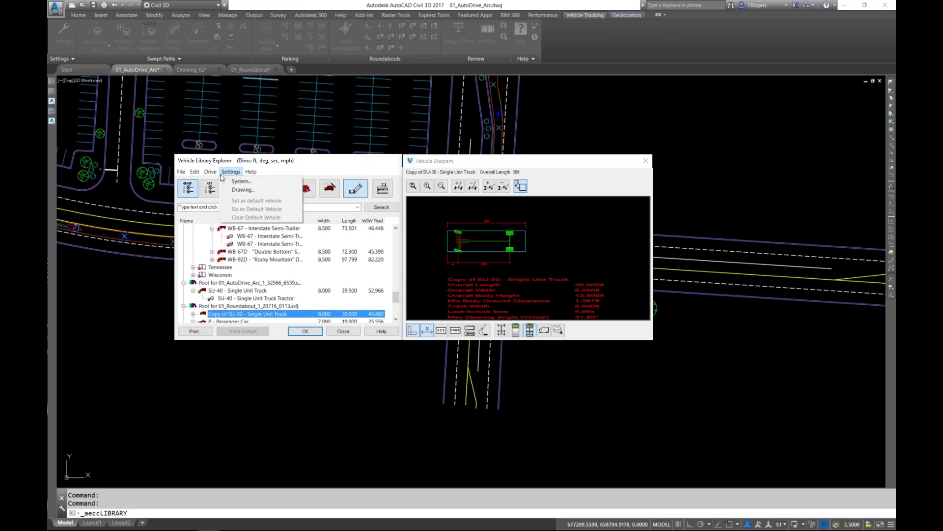
Print the vehicle and unit details with Print turn template left unticked.
mouse_move(176, 173)
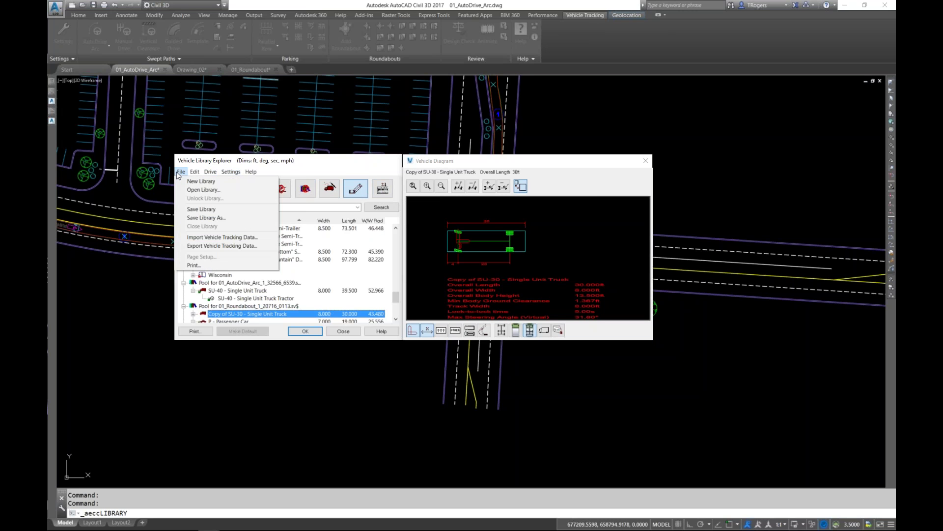
click(194, 266)
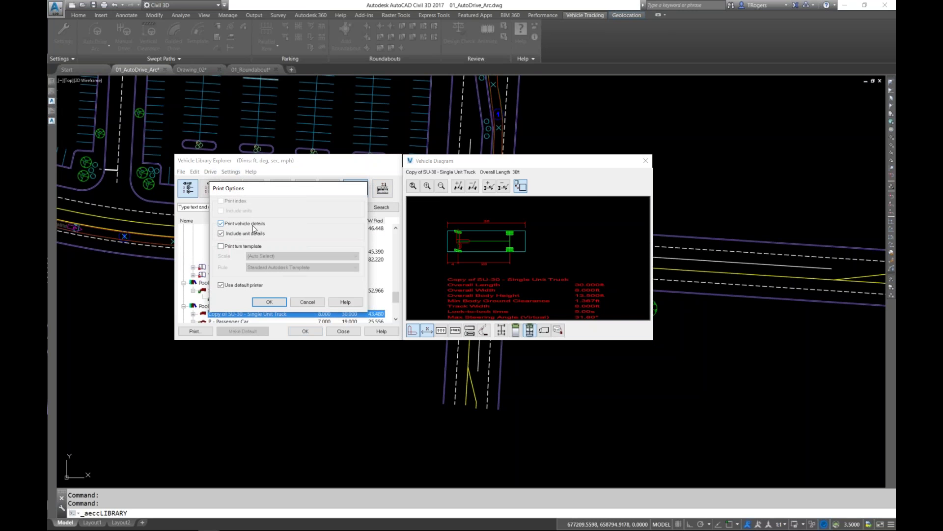
click(221, 246)
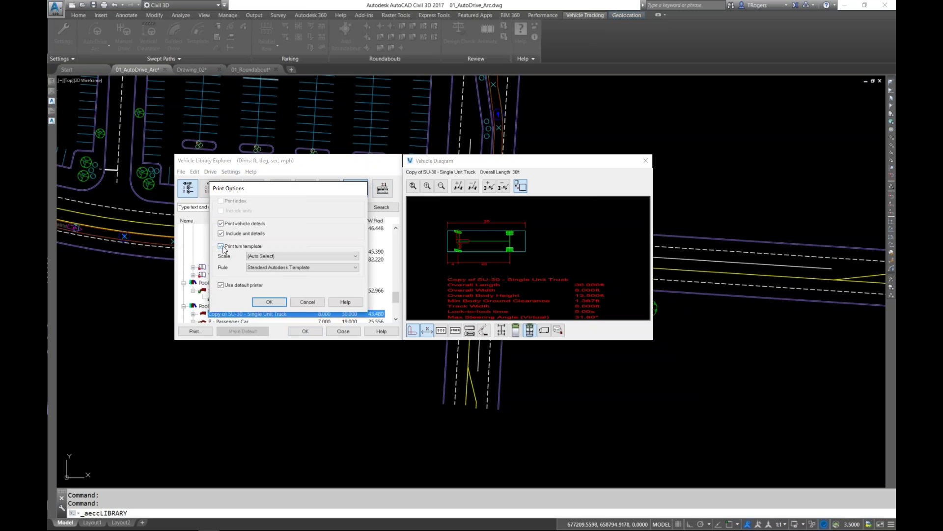
click(221, 246)
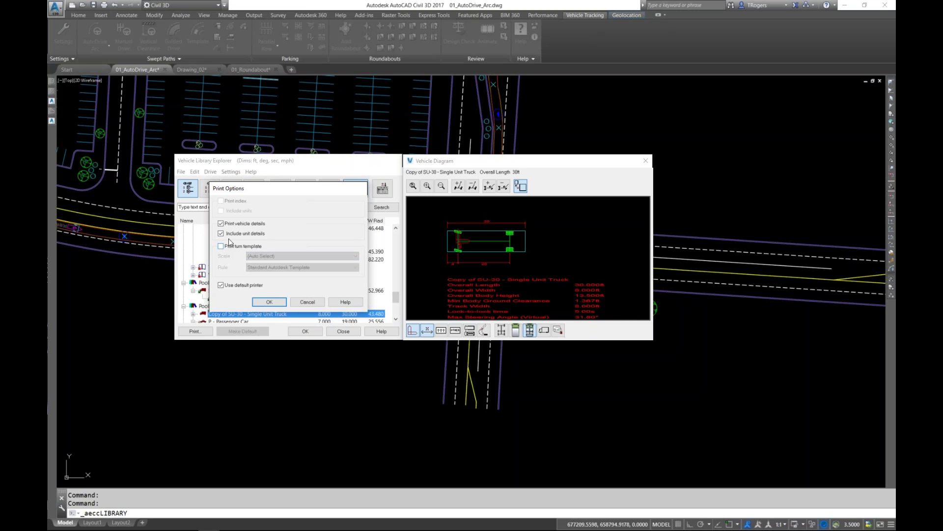
click(269, 303)
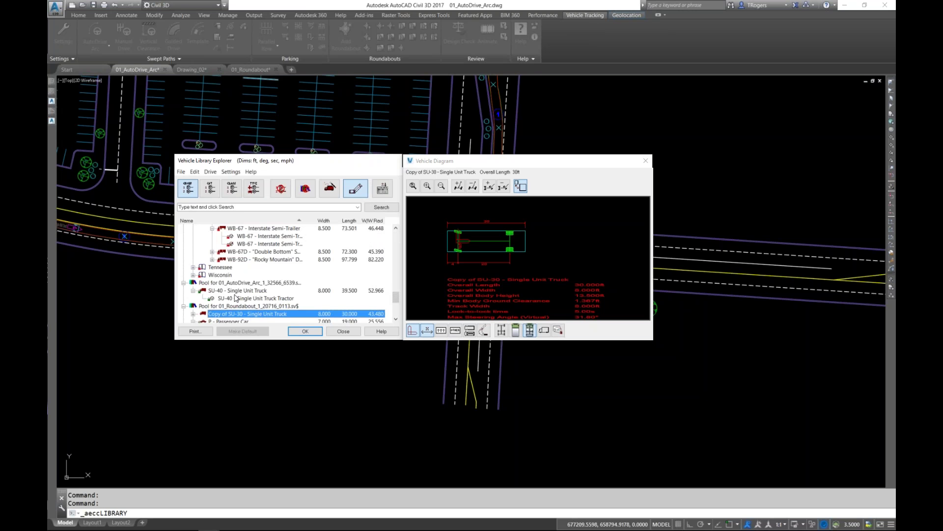
click(182, 172)
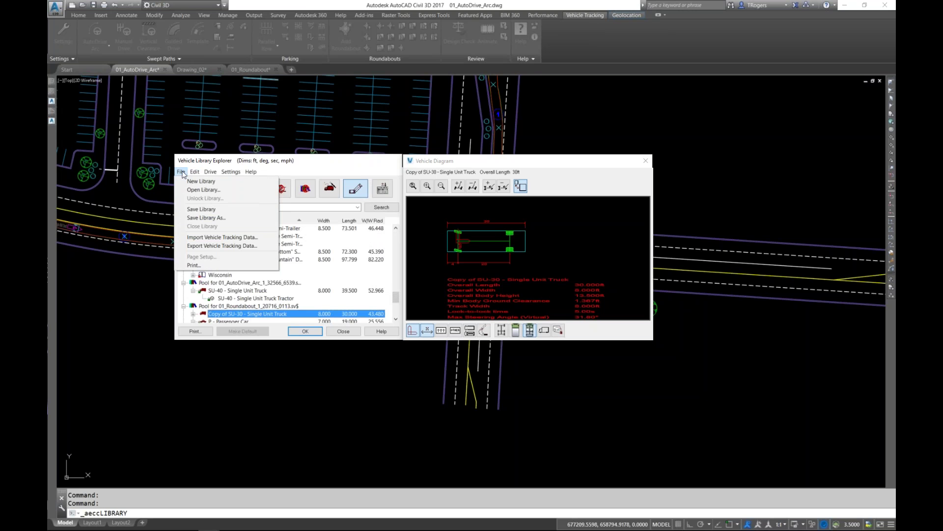
mouse_move(195, 172)
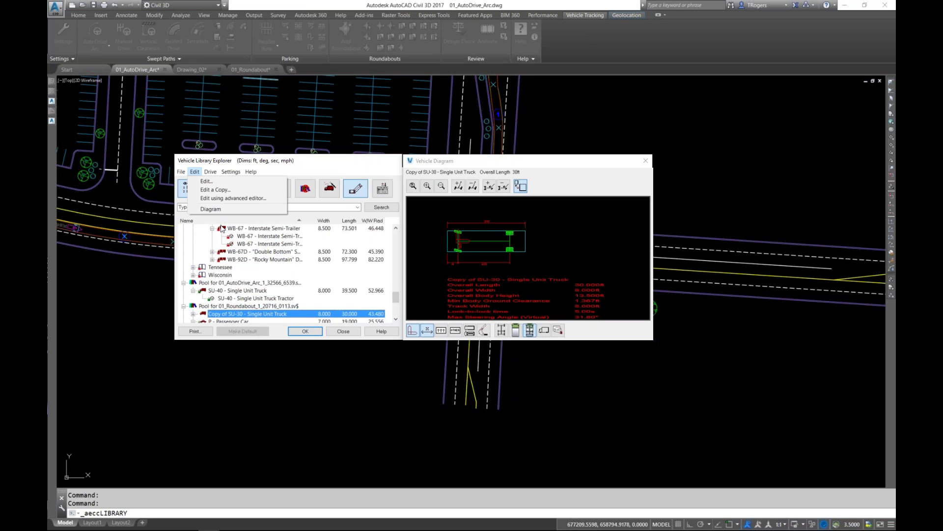
mouse_move(251, 173)
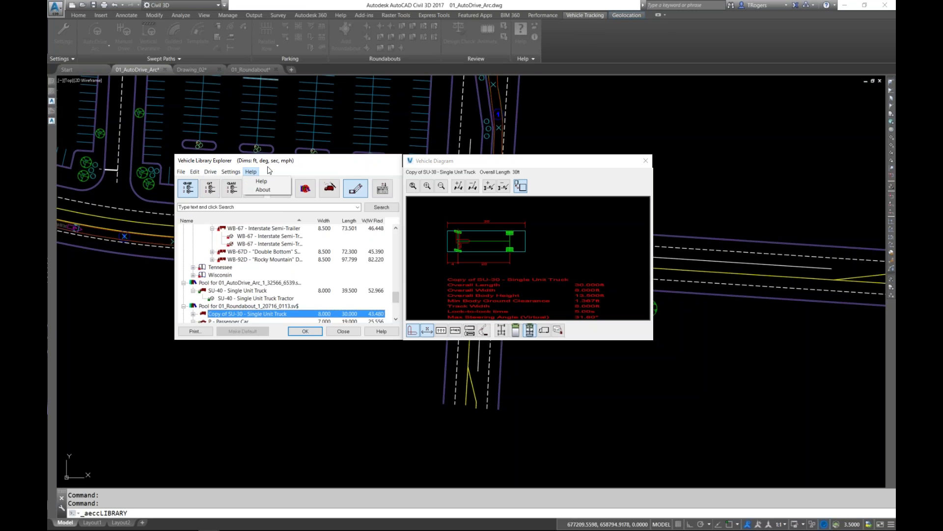
mouse_move(192, 172)
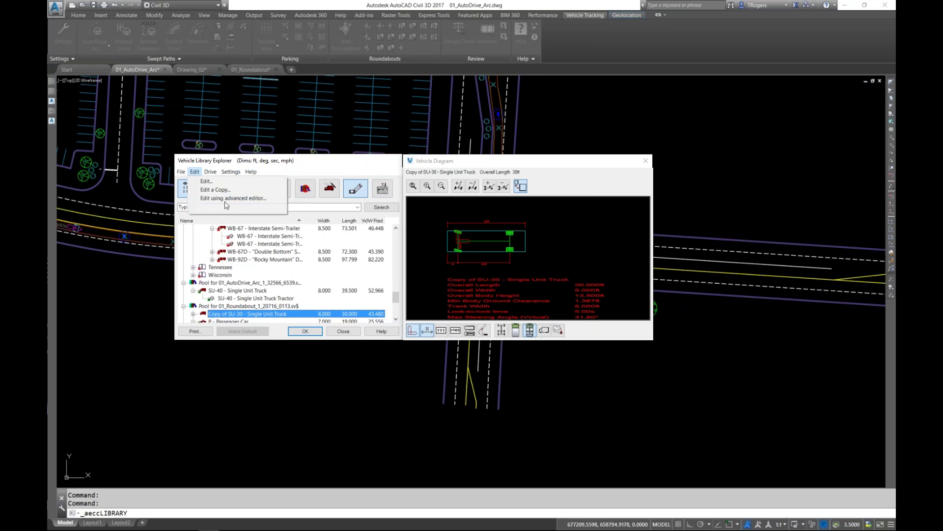
click(267, 176)
drag(396, 298, 395, 235)
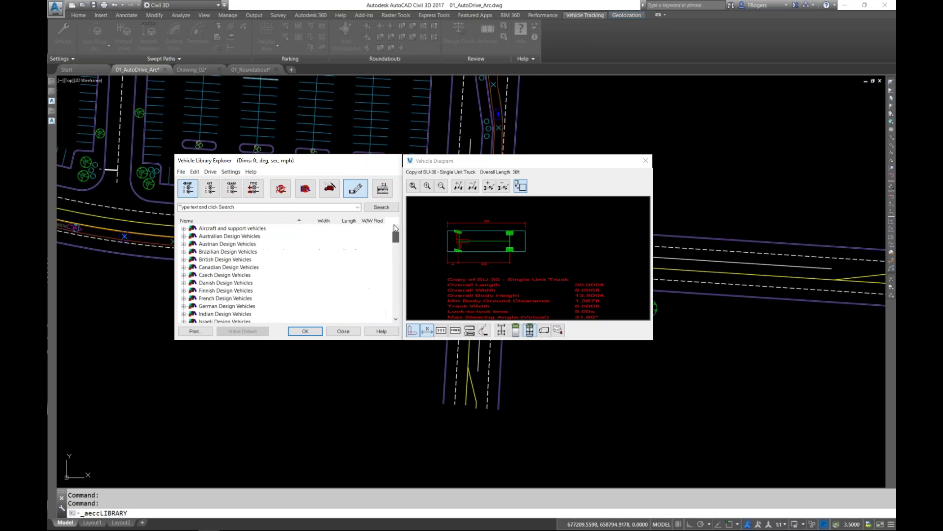
click(233, 229)
right_click(232, 231)
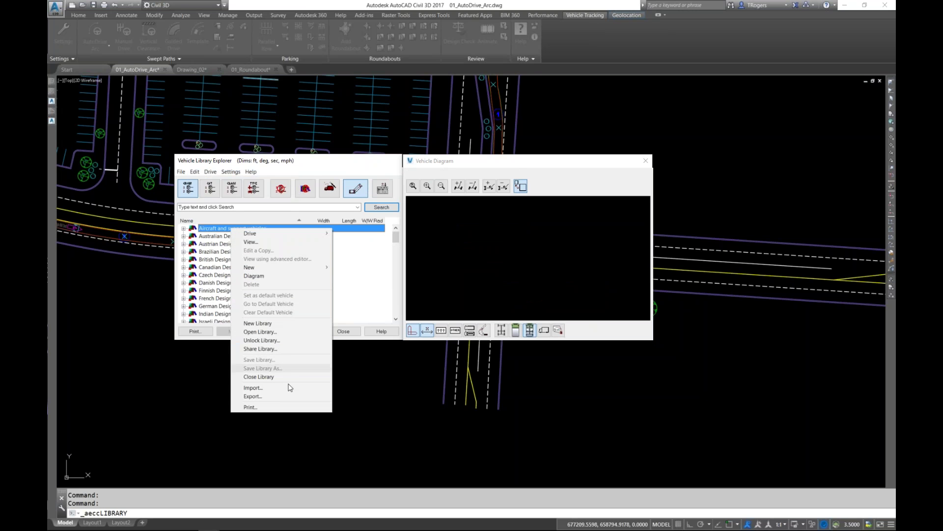
click(250, 396)
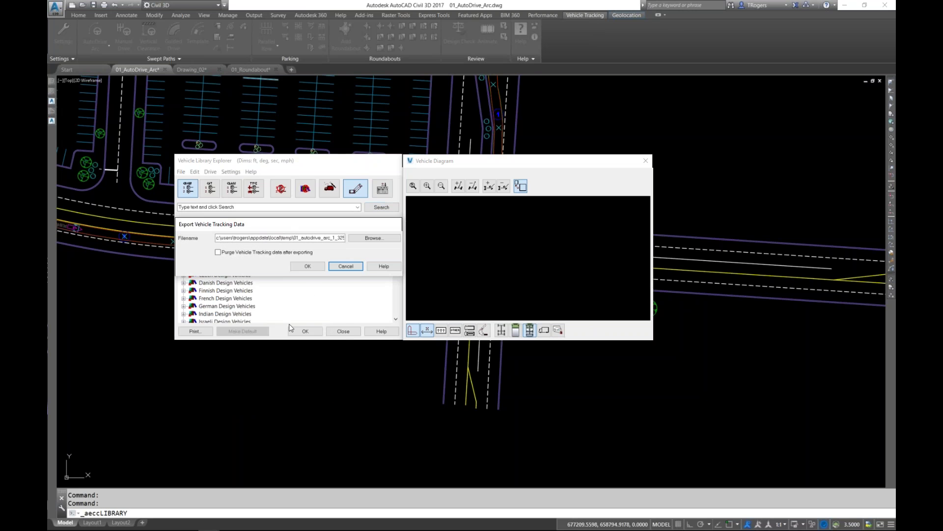
click(341, 267)
right_click(227, 230)
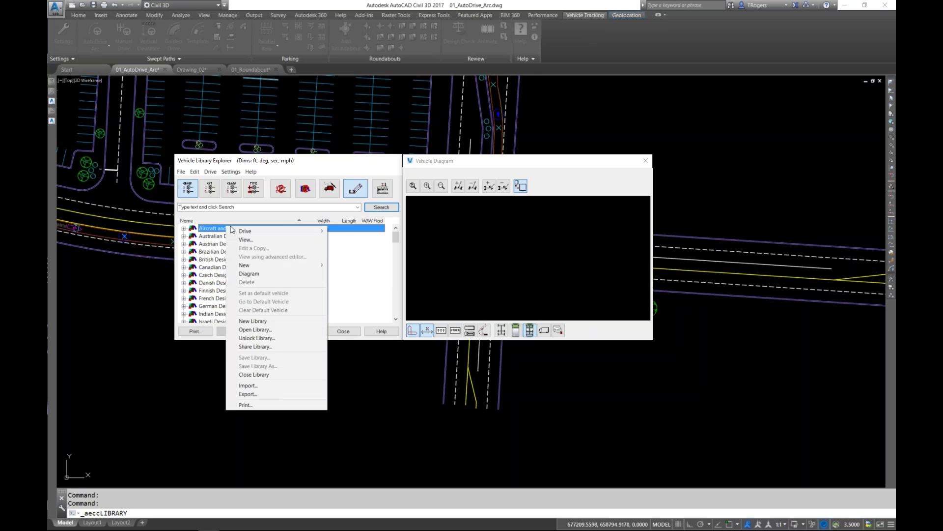
click(247, 405)
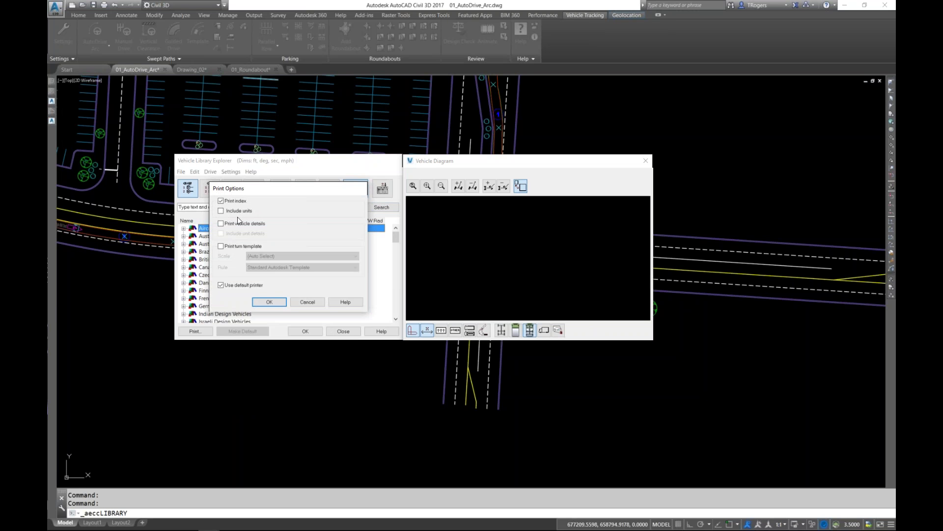
click(222, 225)
click(222, 224)
click(306, 301)
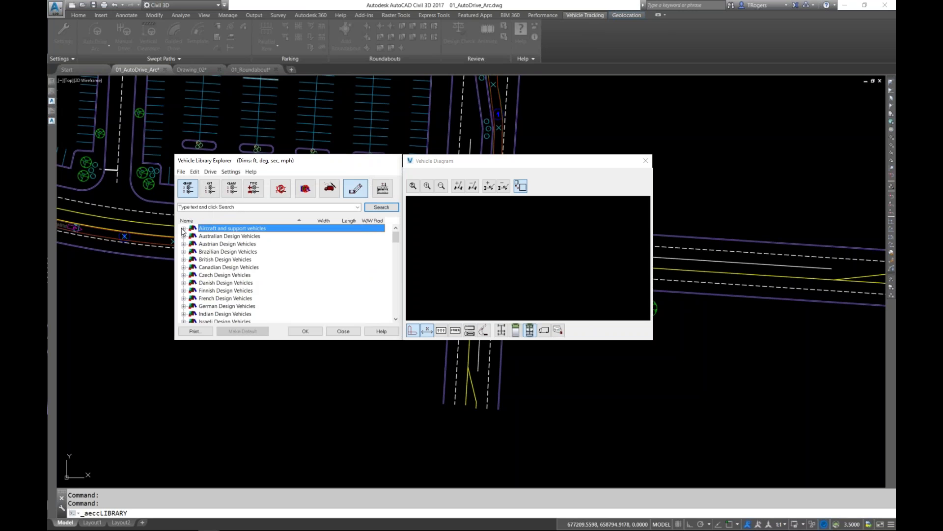
Expand and collapse the Aircraft and support vehicles and Commercial Aircraft categories, then close the library.
click(183, 228)
click(193, 236)
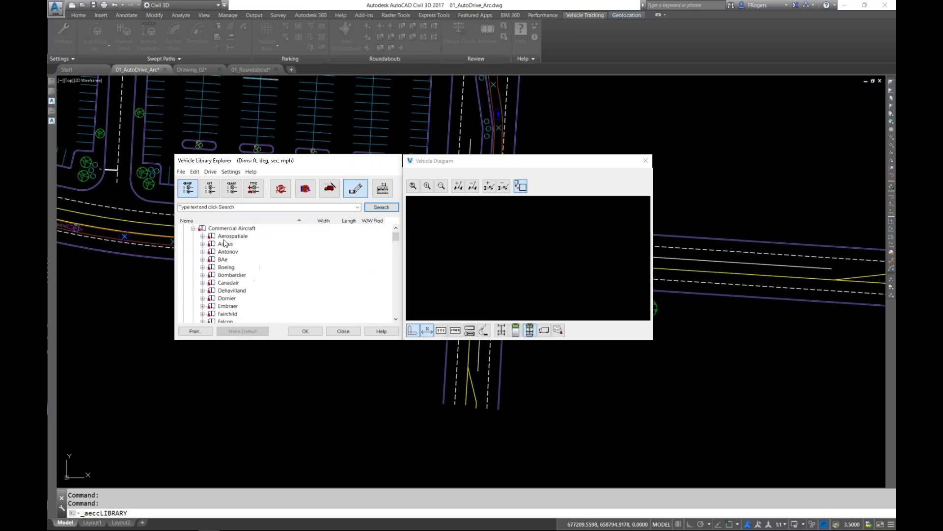
click(193, 228)
click(185, 232)
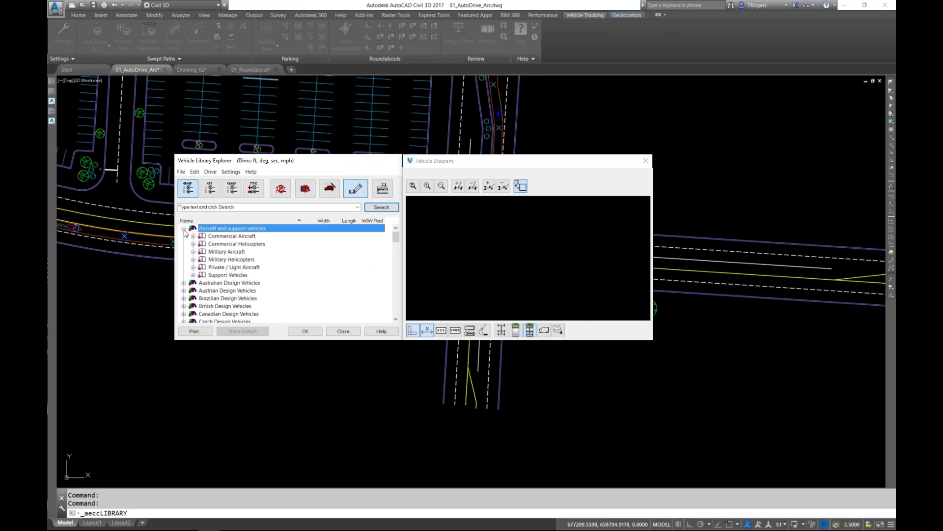
click(183, 229)
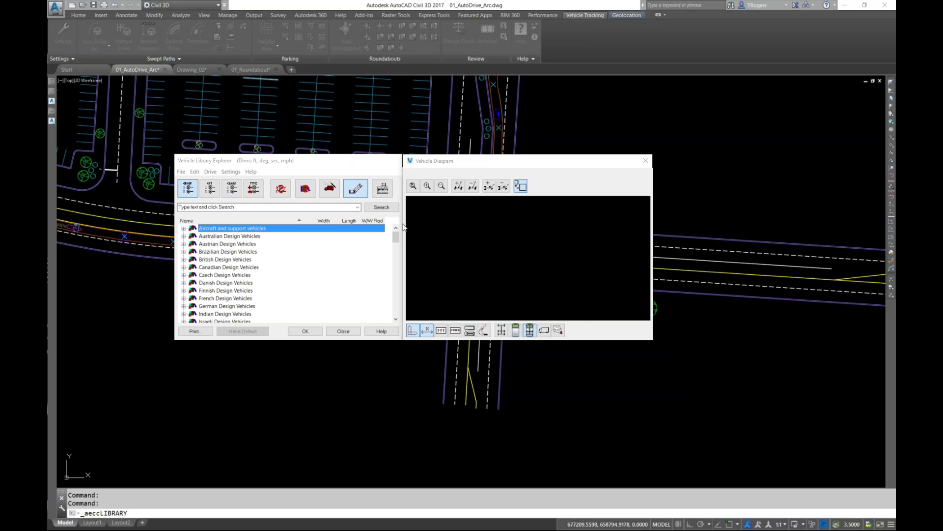
click(458, 187)
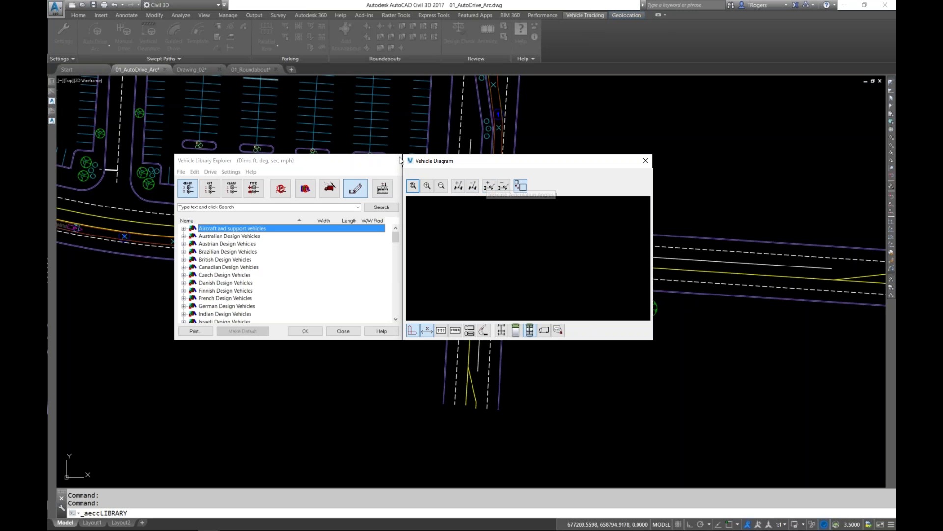
click(290, 161)
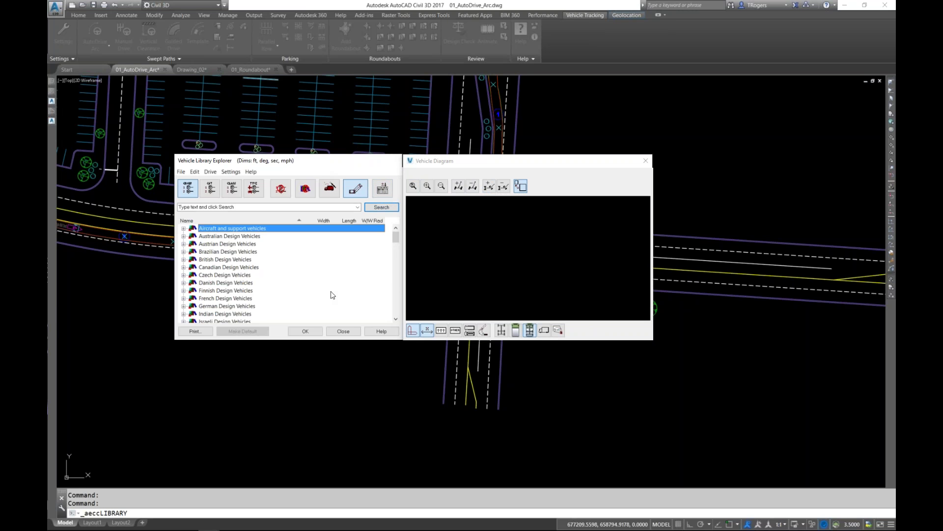
click(343, 331)
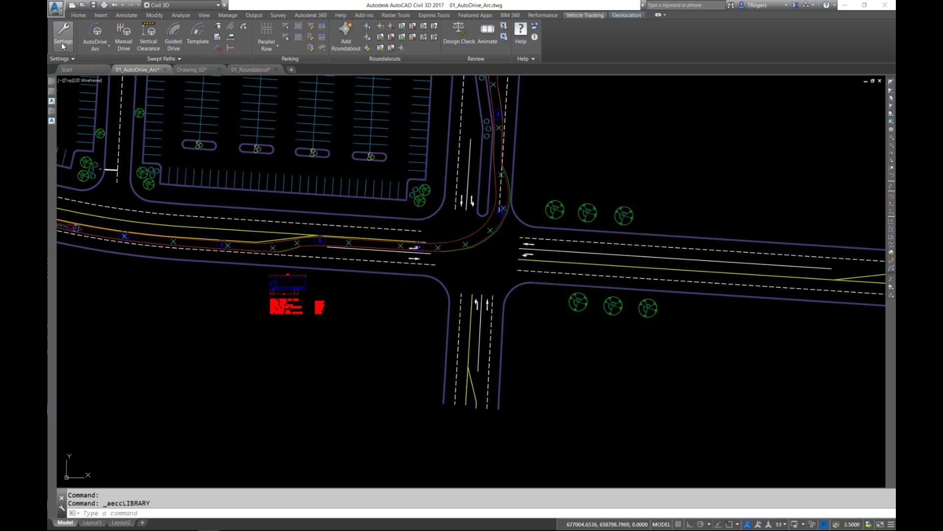
Open advanced settings, browse AutoDrive, Manual Drive and ARCADY Link, then view the 5/2.5 mph design speeds.
click(62, 44)
click(540, 331)
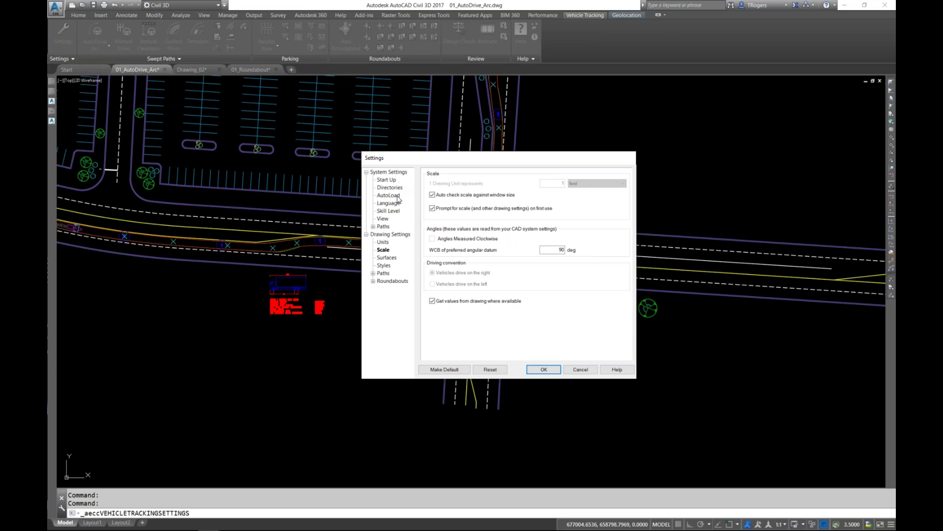
click(373, 227)
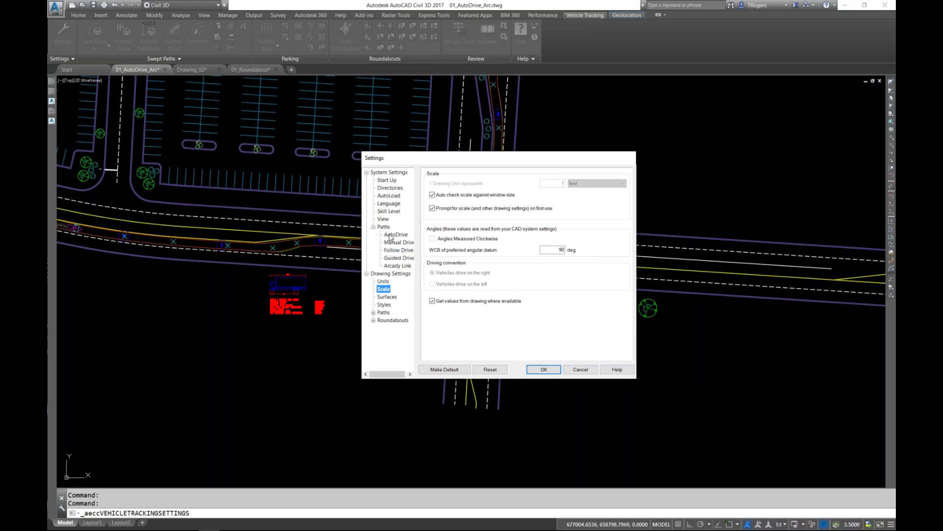
click(395, 234)
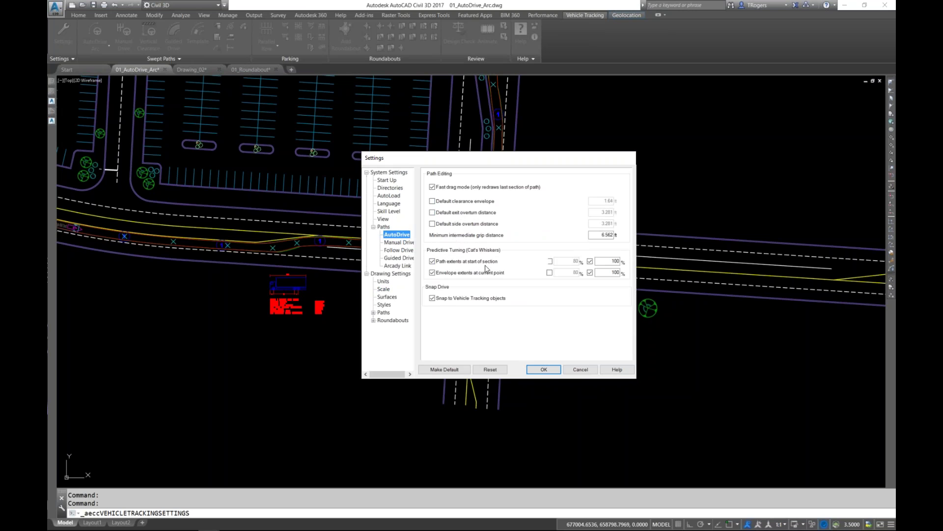
click(407, 243)
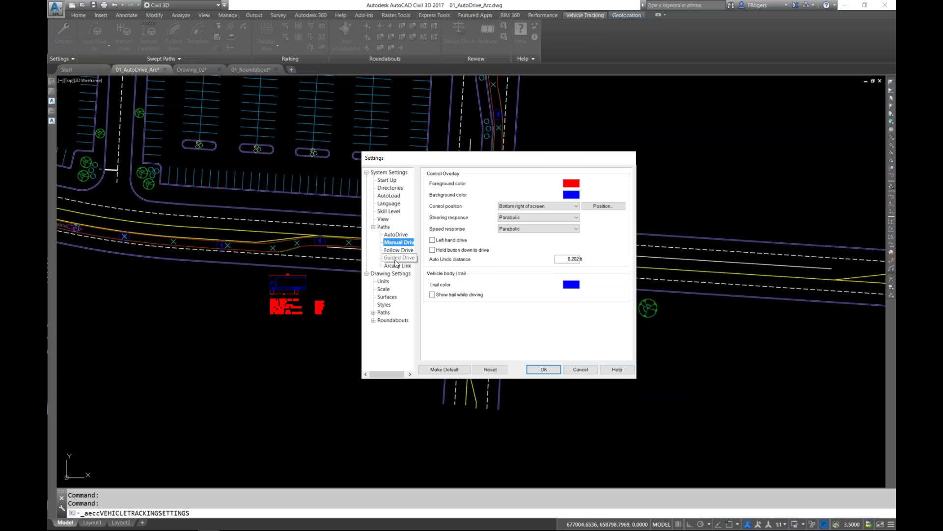
click(395, 266)
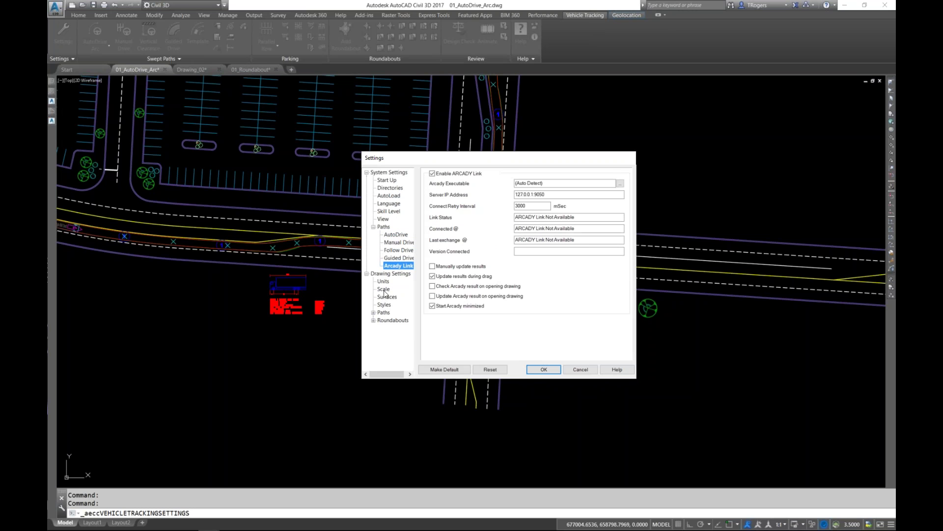
click(373, 313)
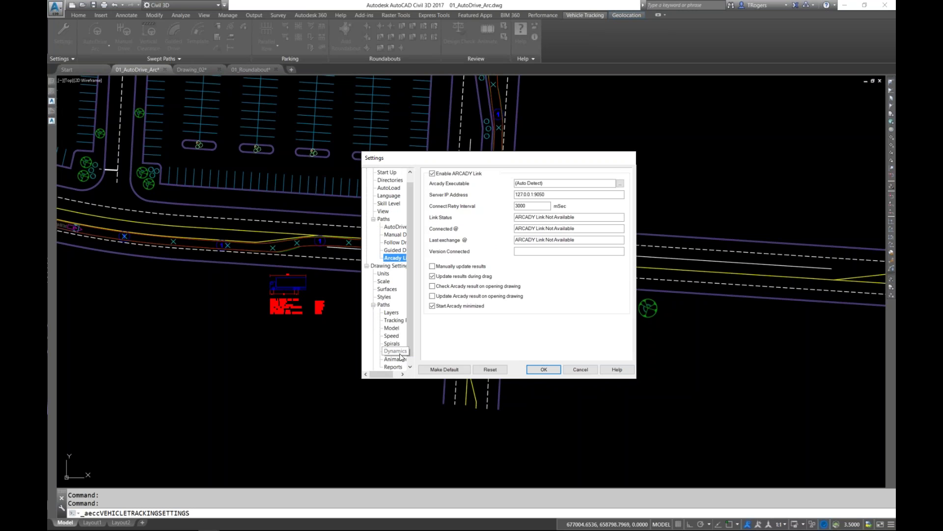
drag(362, 320, 248, 319)
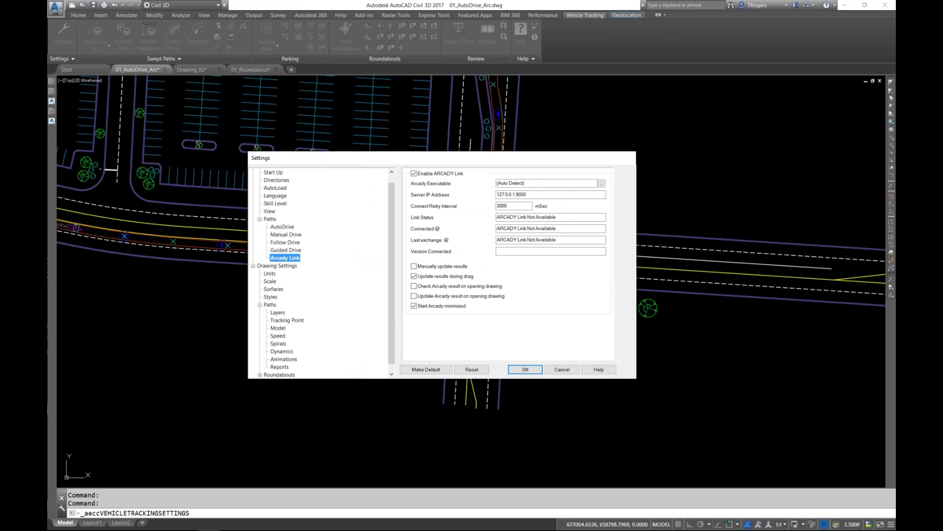
click(279, 336)
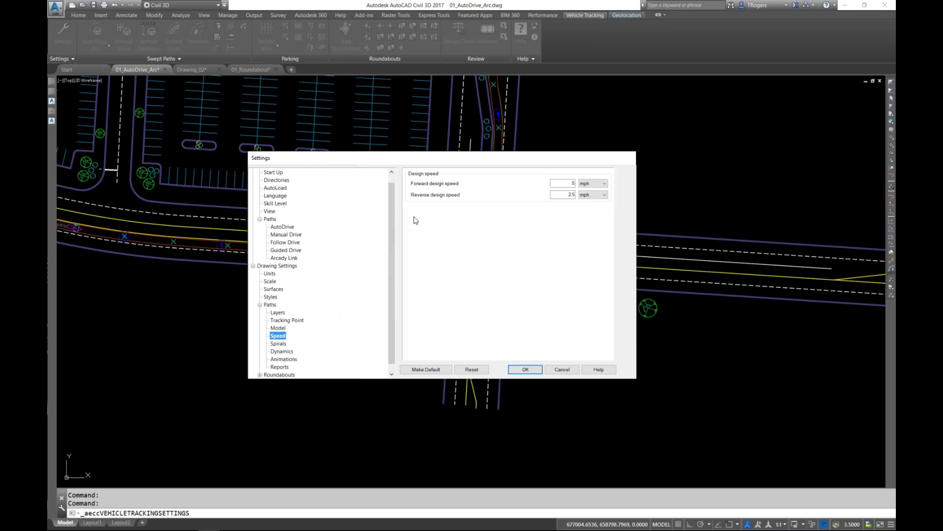
Enable the Model steering limits: 80 % steering, 30° angle, 32.808 ft radius, 80 % turn rate.
click(289, 321)
click(282, 329)
scroll(285, 335, down, 1)
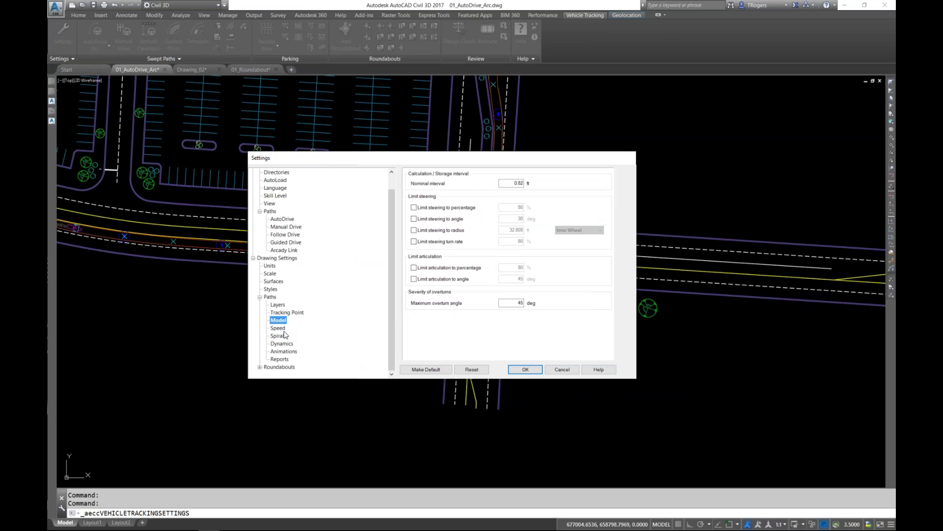
click(429, 209)
click(418, 220)
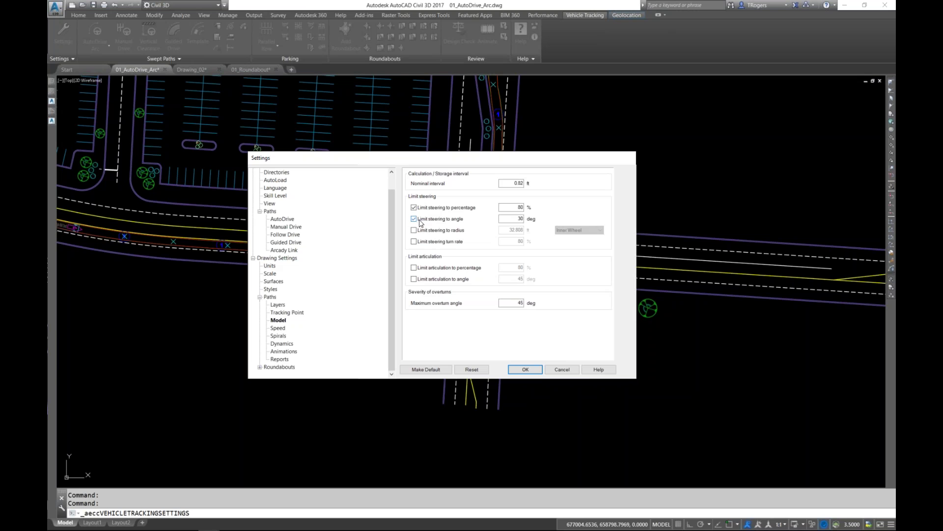
click(427, 232)
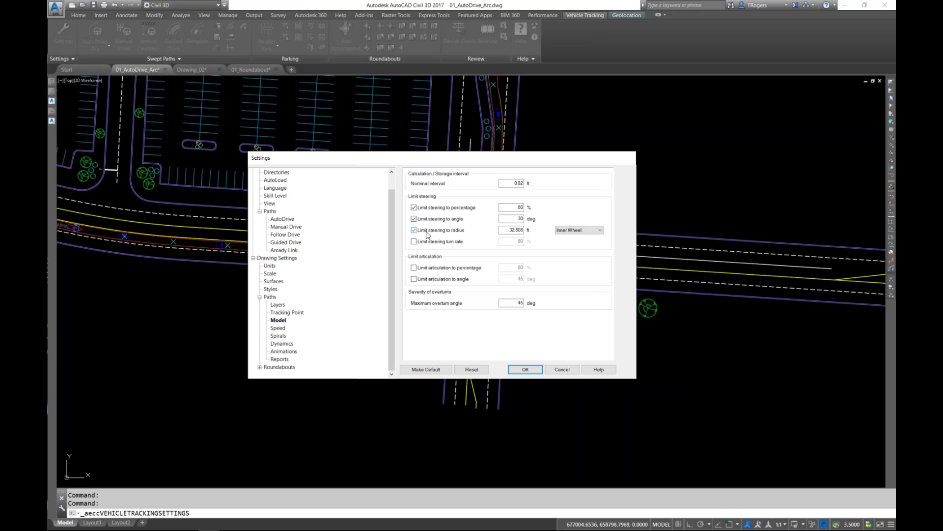
click(417, 242)
Keep Inner Wheel as the radius reference, apply the settings, and cancel the Scale wizard.
click(585, 230)
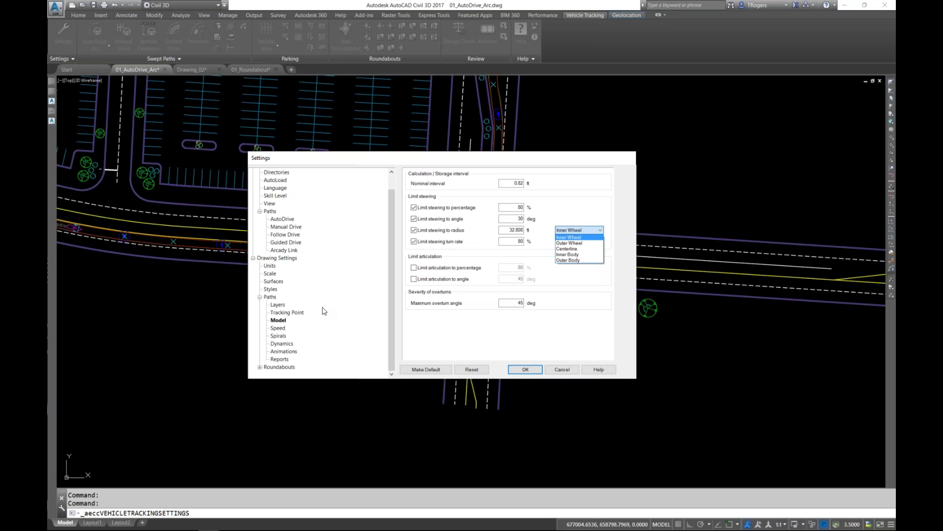
click(277, 328)
click(280, 328)
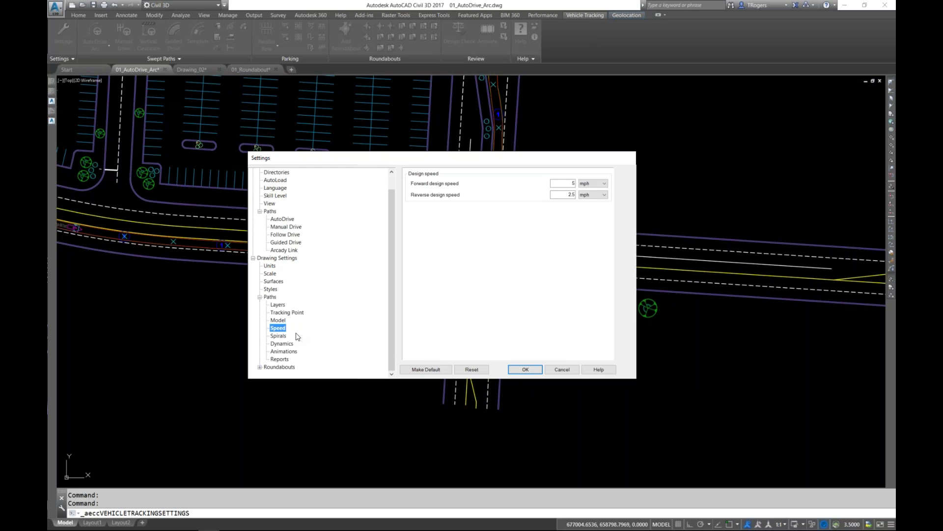
click(525, 369)
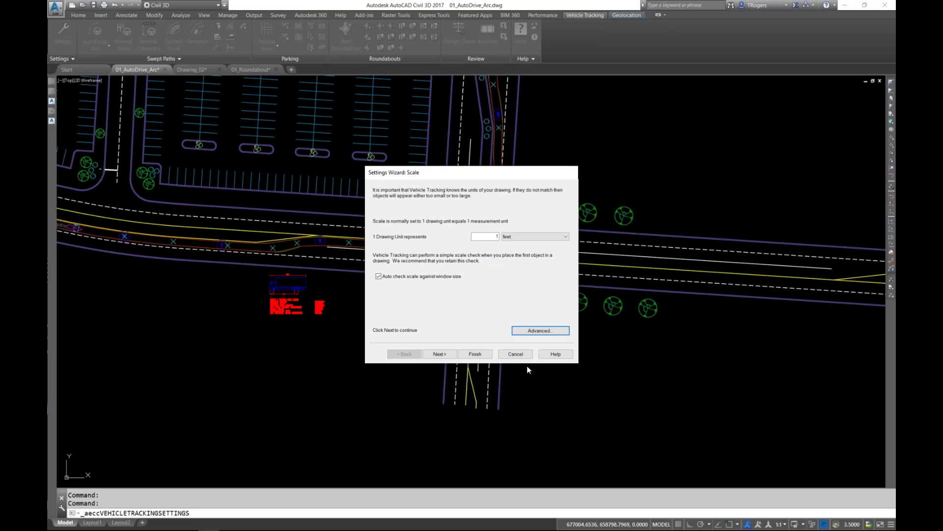
click(514, 354)
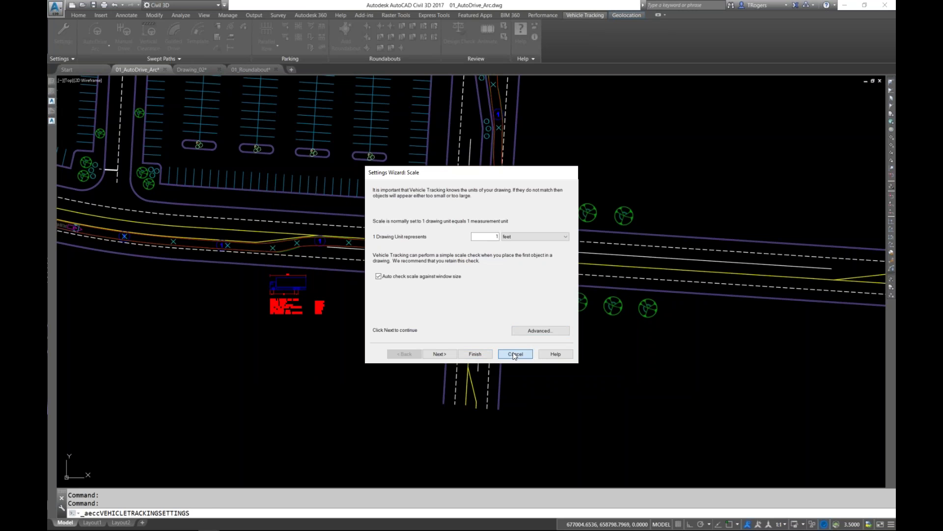